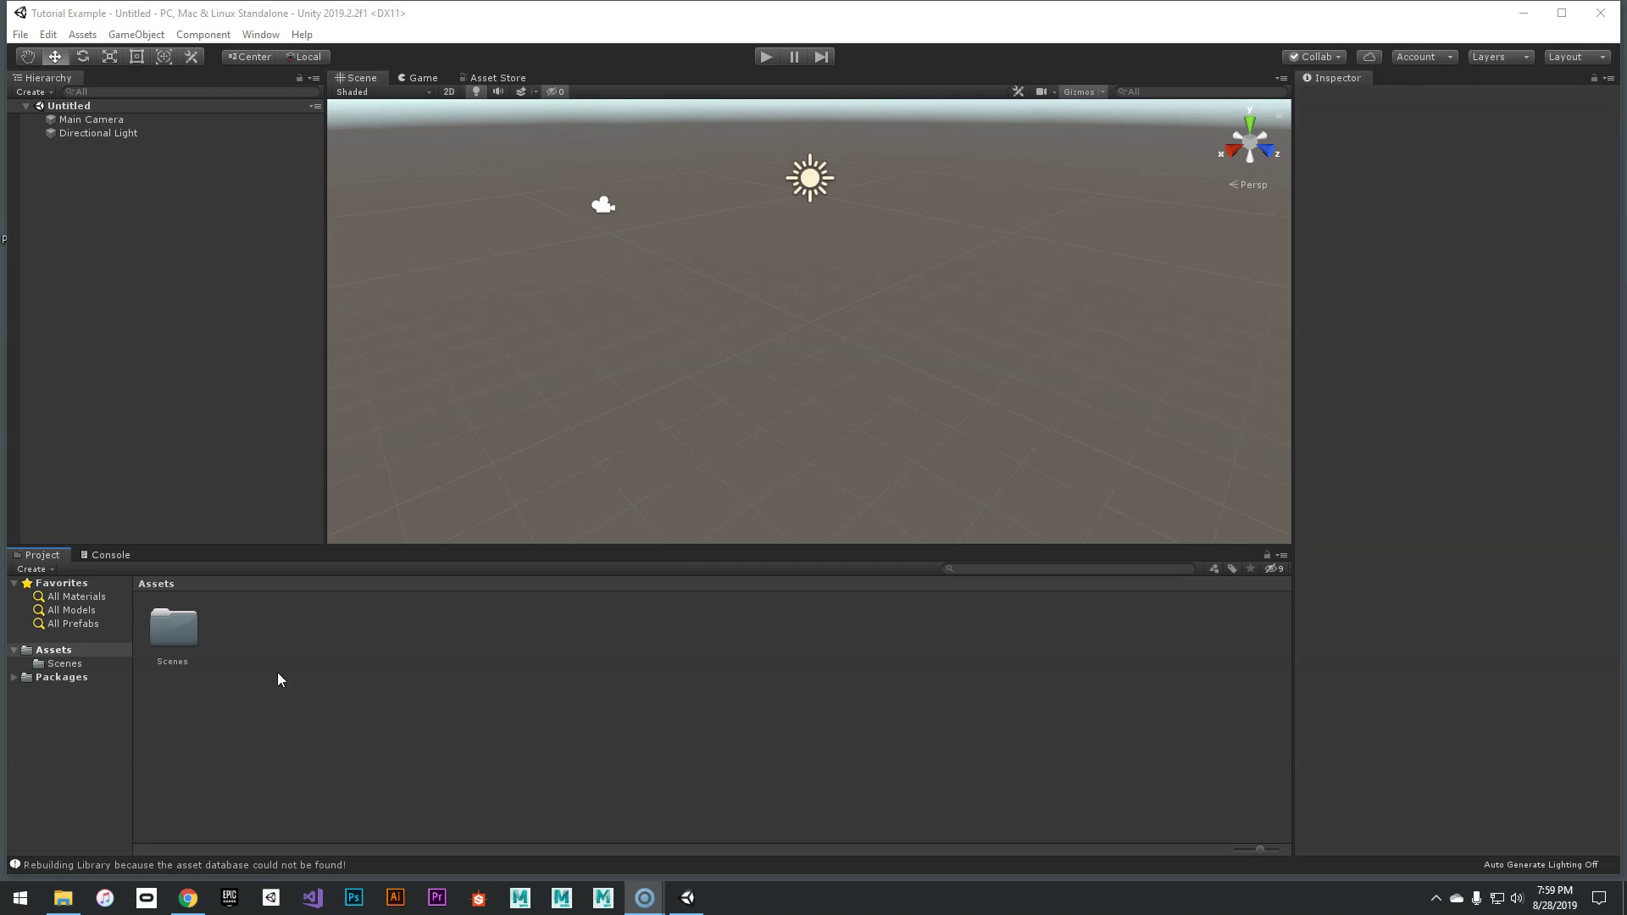
# Step: Open the project's Assets folder in File Explorer, and compare it with the Assets and Scenes folders in Unity
pyautogui.click(63, 899)
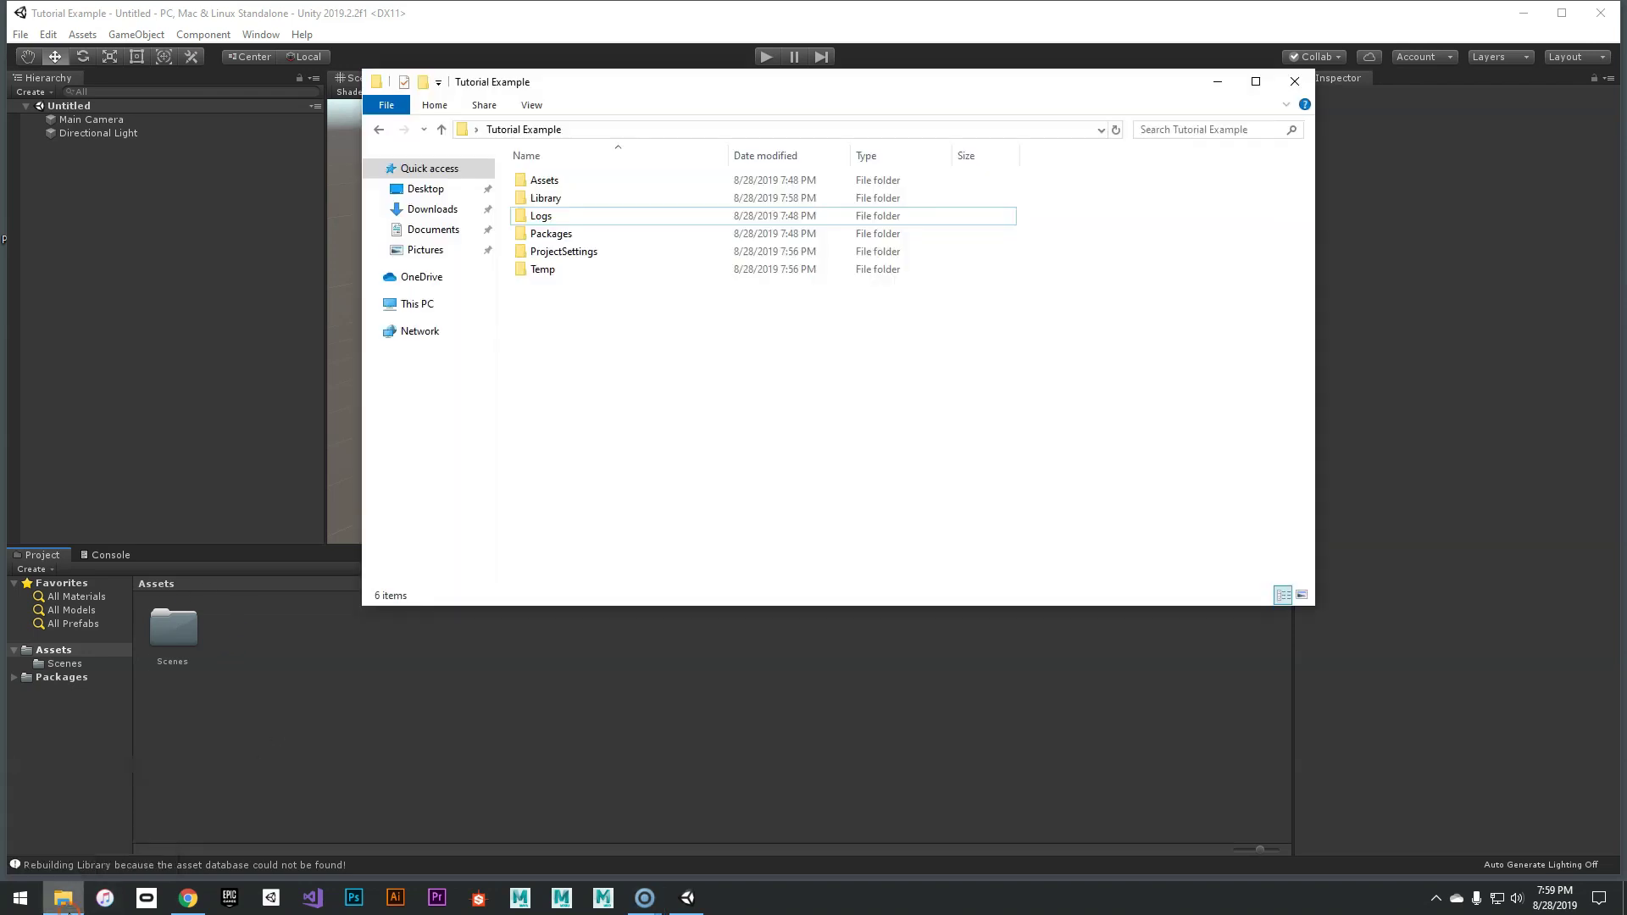
pyautogui.doubleClick(547, 182)
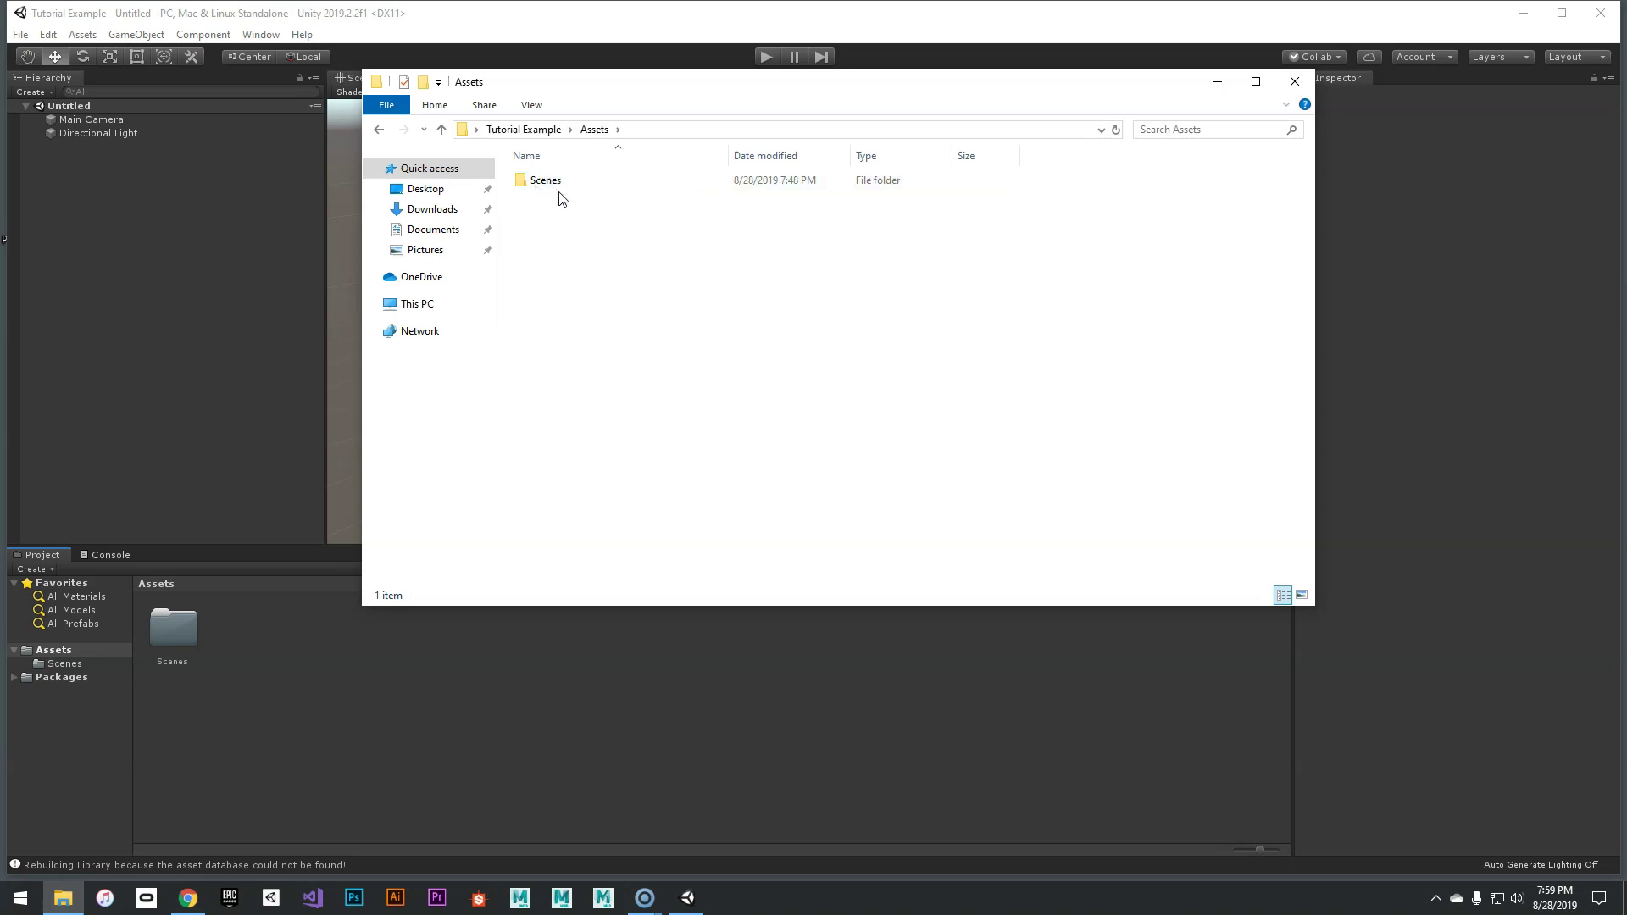
pyautogui.click(244, 698)
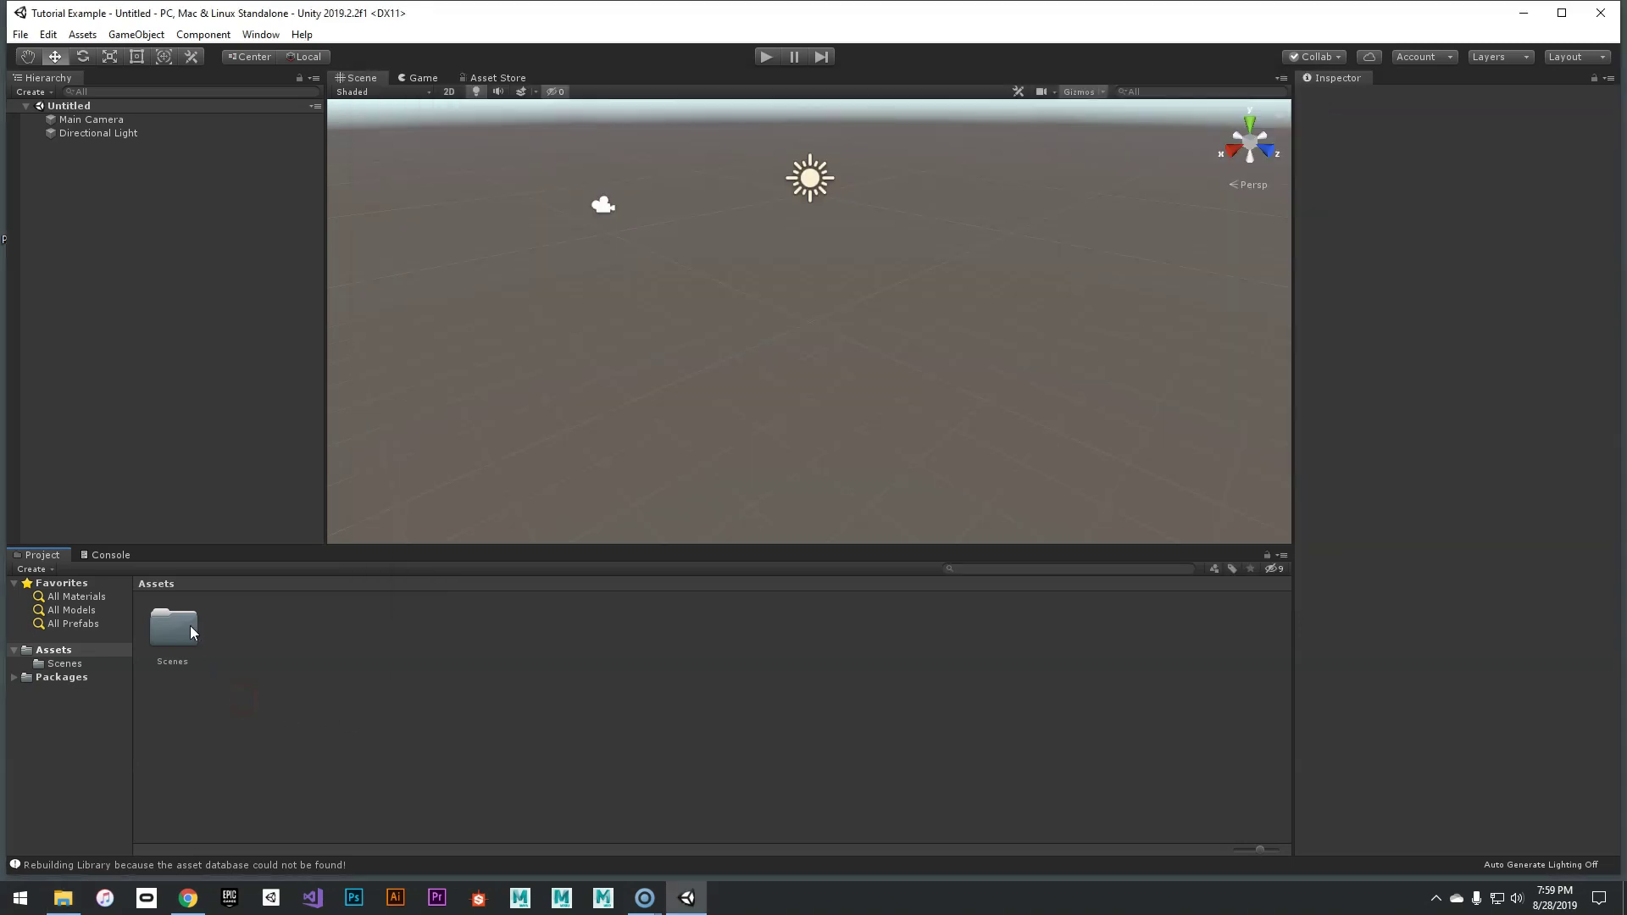
pyautogui.doubleClick(181, 632)
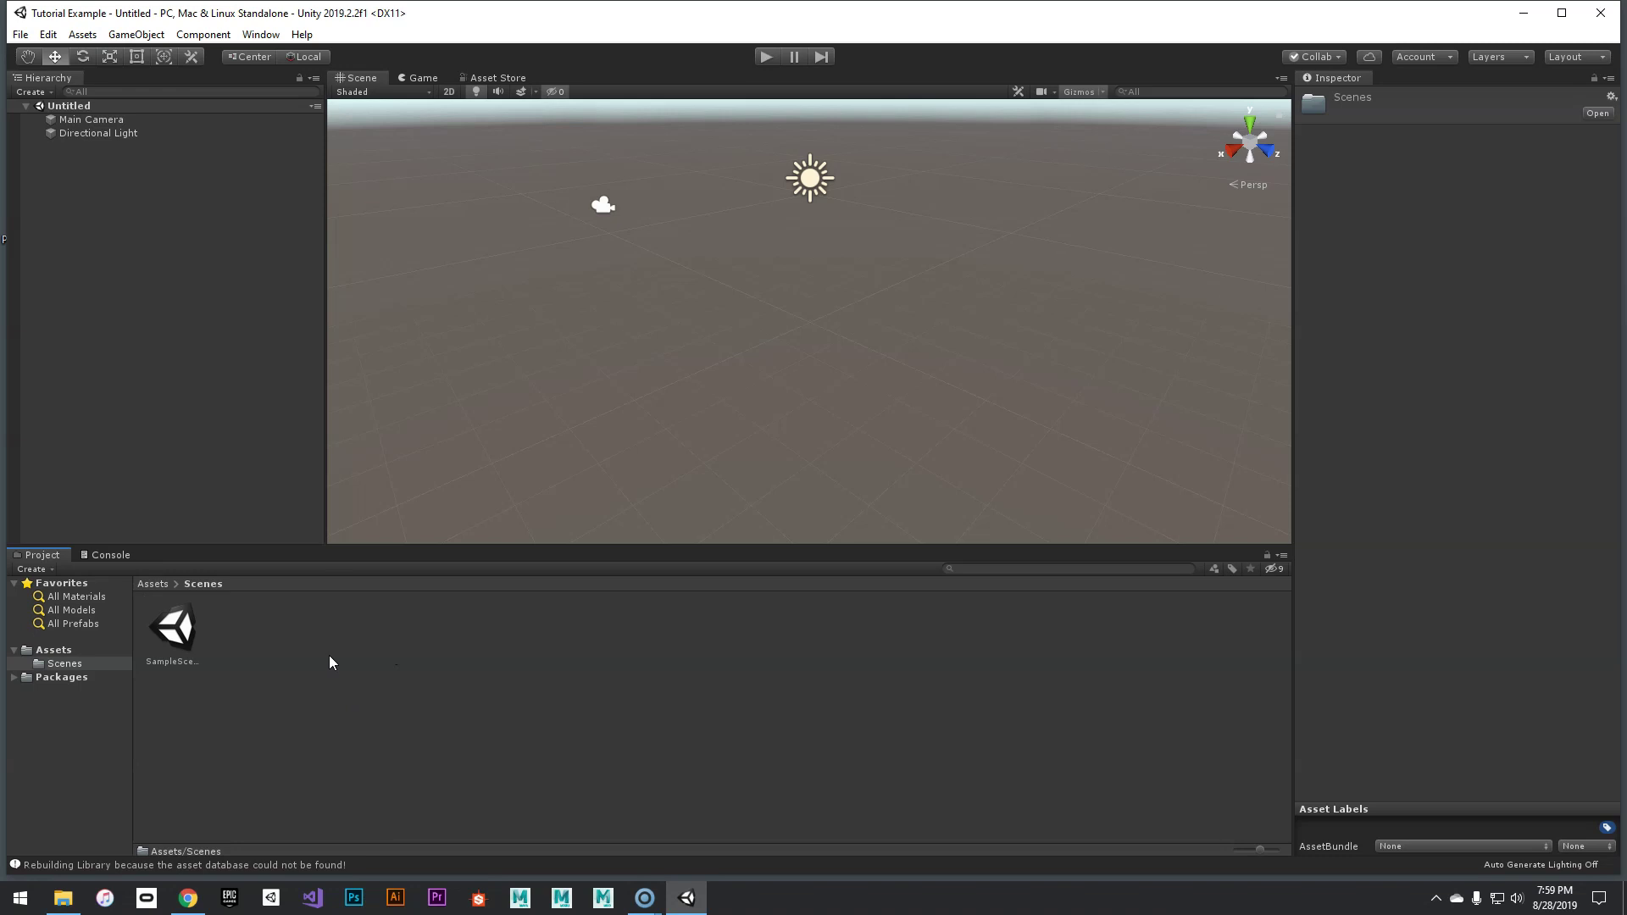
# Step: Create a folder named Scripts in the project's Assets folder in File Explorer, and return to the Assets folder in Unity
pyautogui.hotkey('alt', 'Tab')
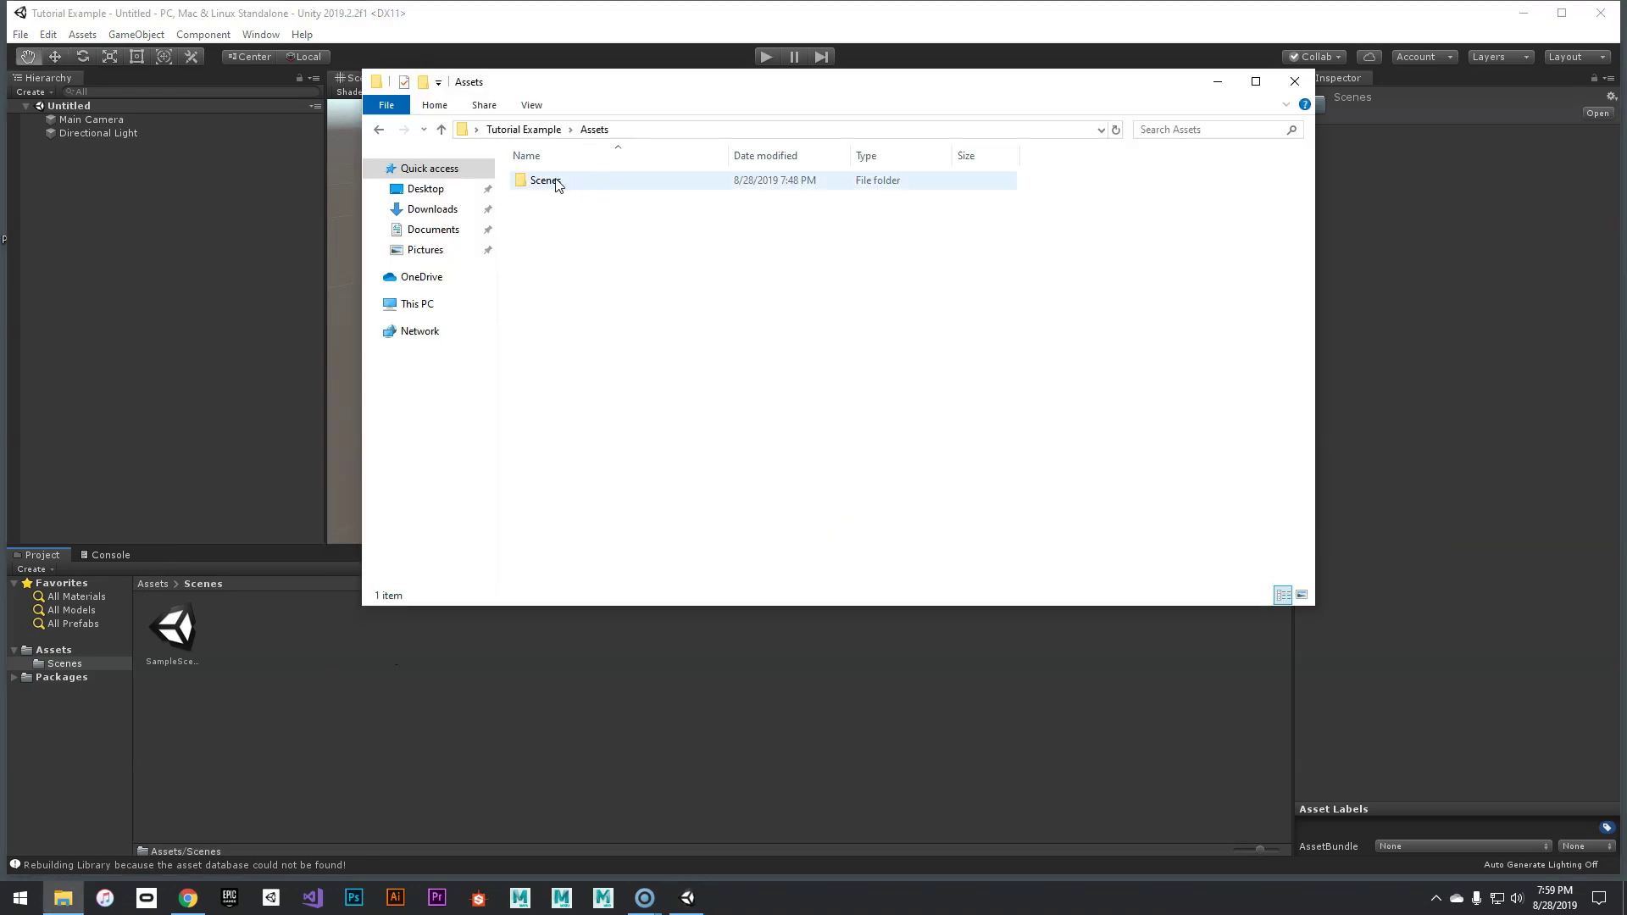
pyautogui.rightClick(564, 255)
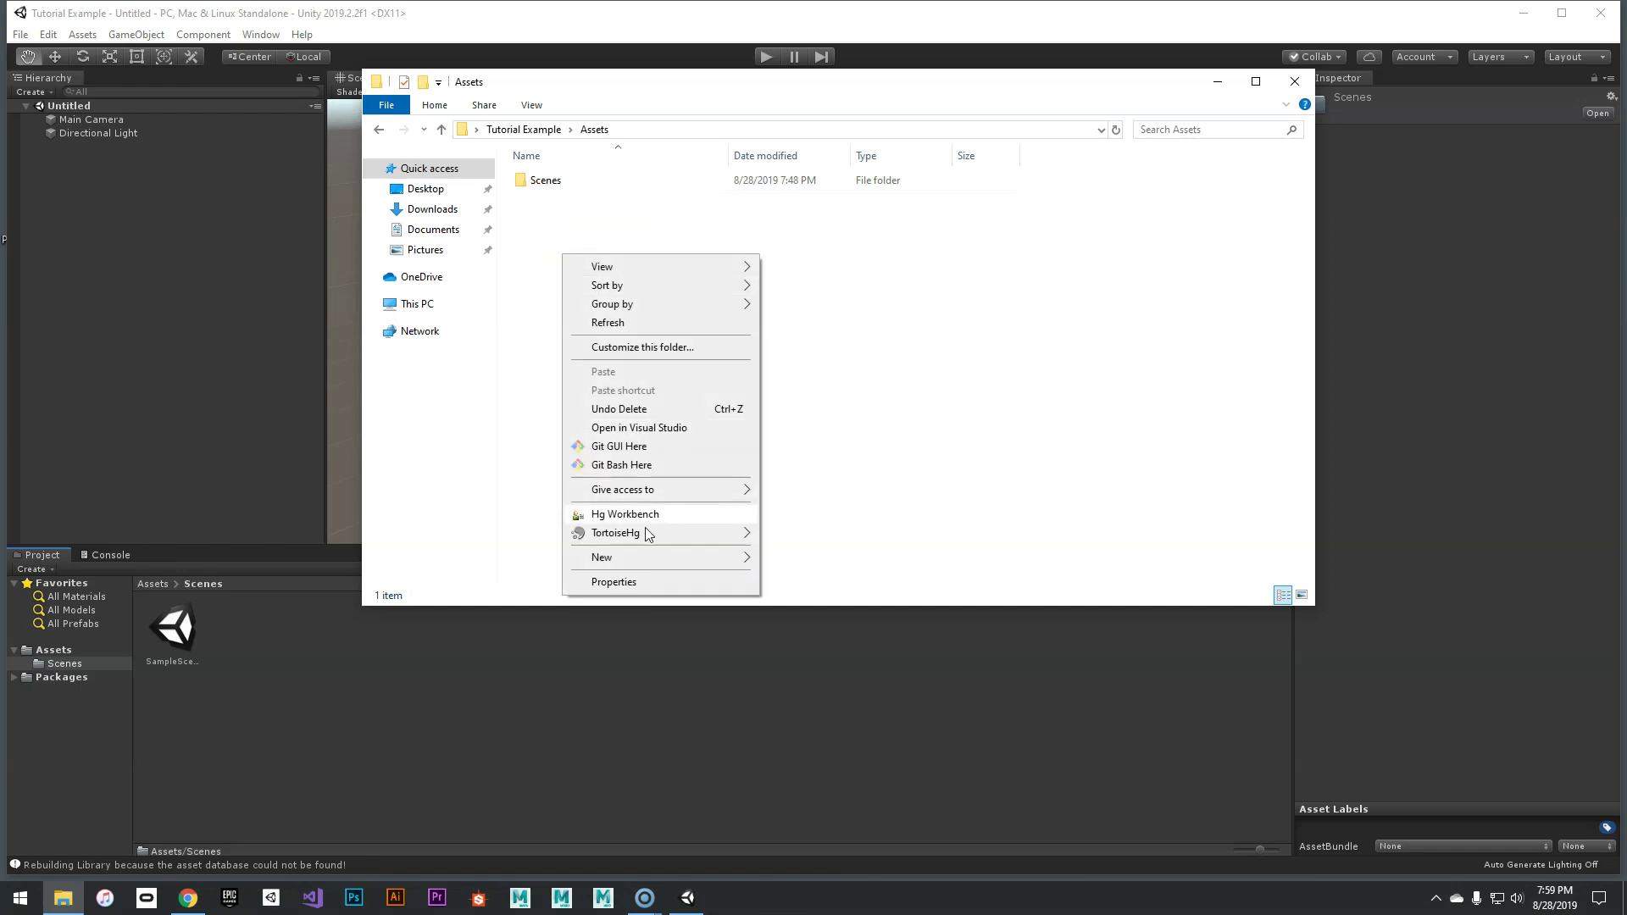
pyautogui.moveTo(635, 557)
pyautogui.click(816, 557)
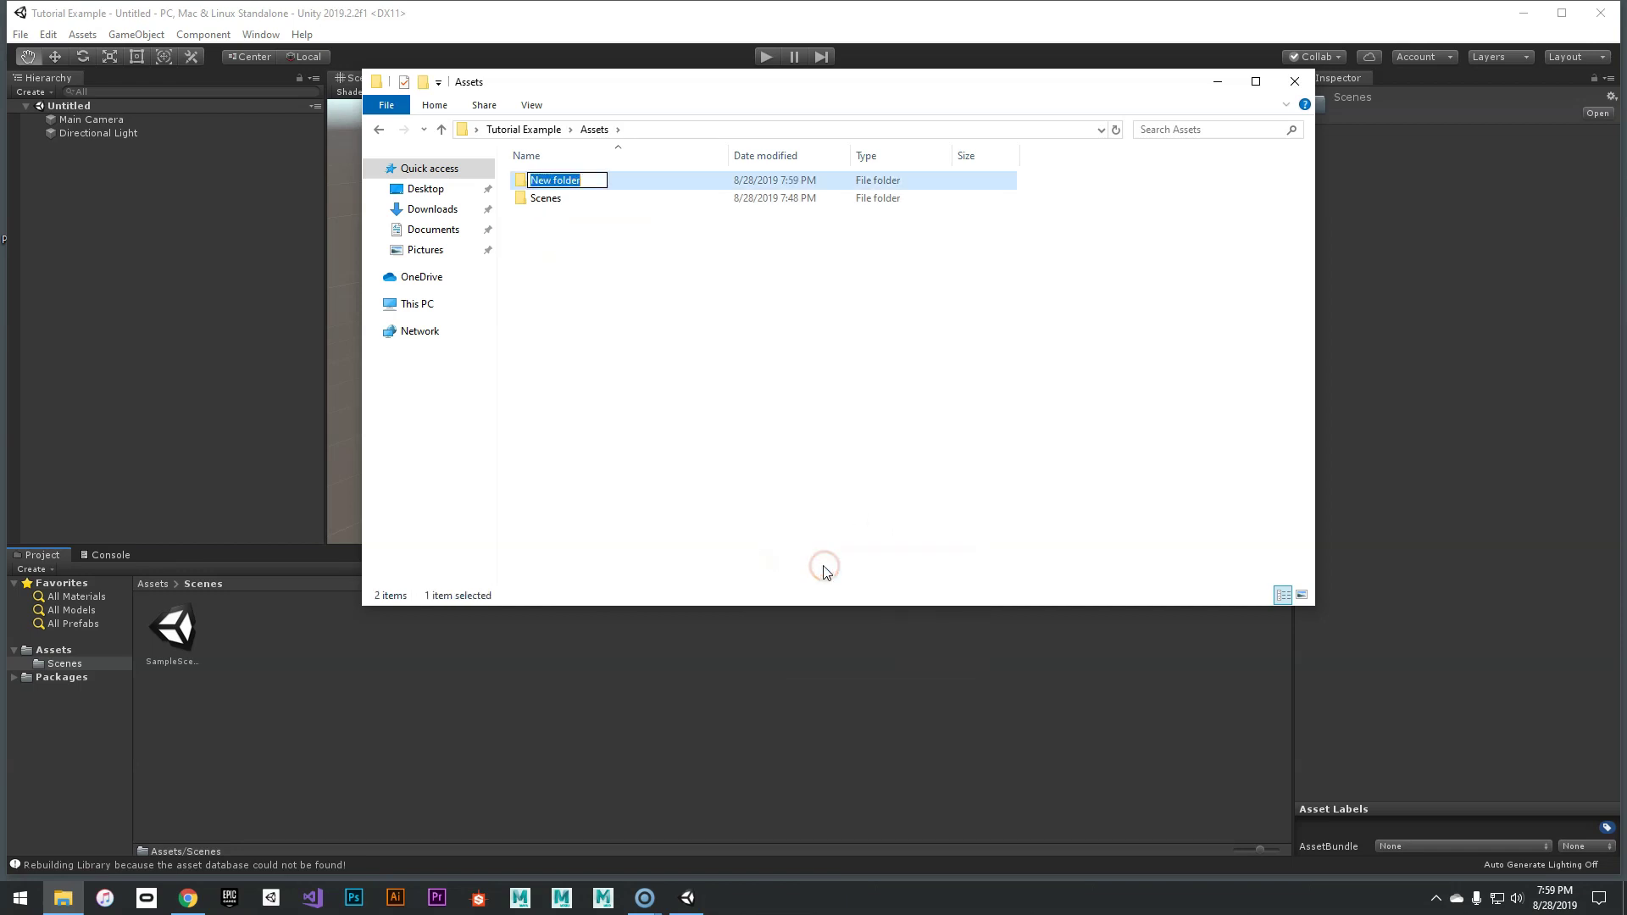
pyautogui.write('Scripts')
pyautogui.press('Return')
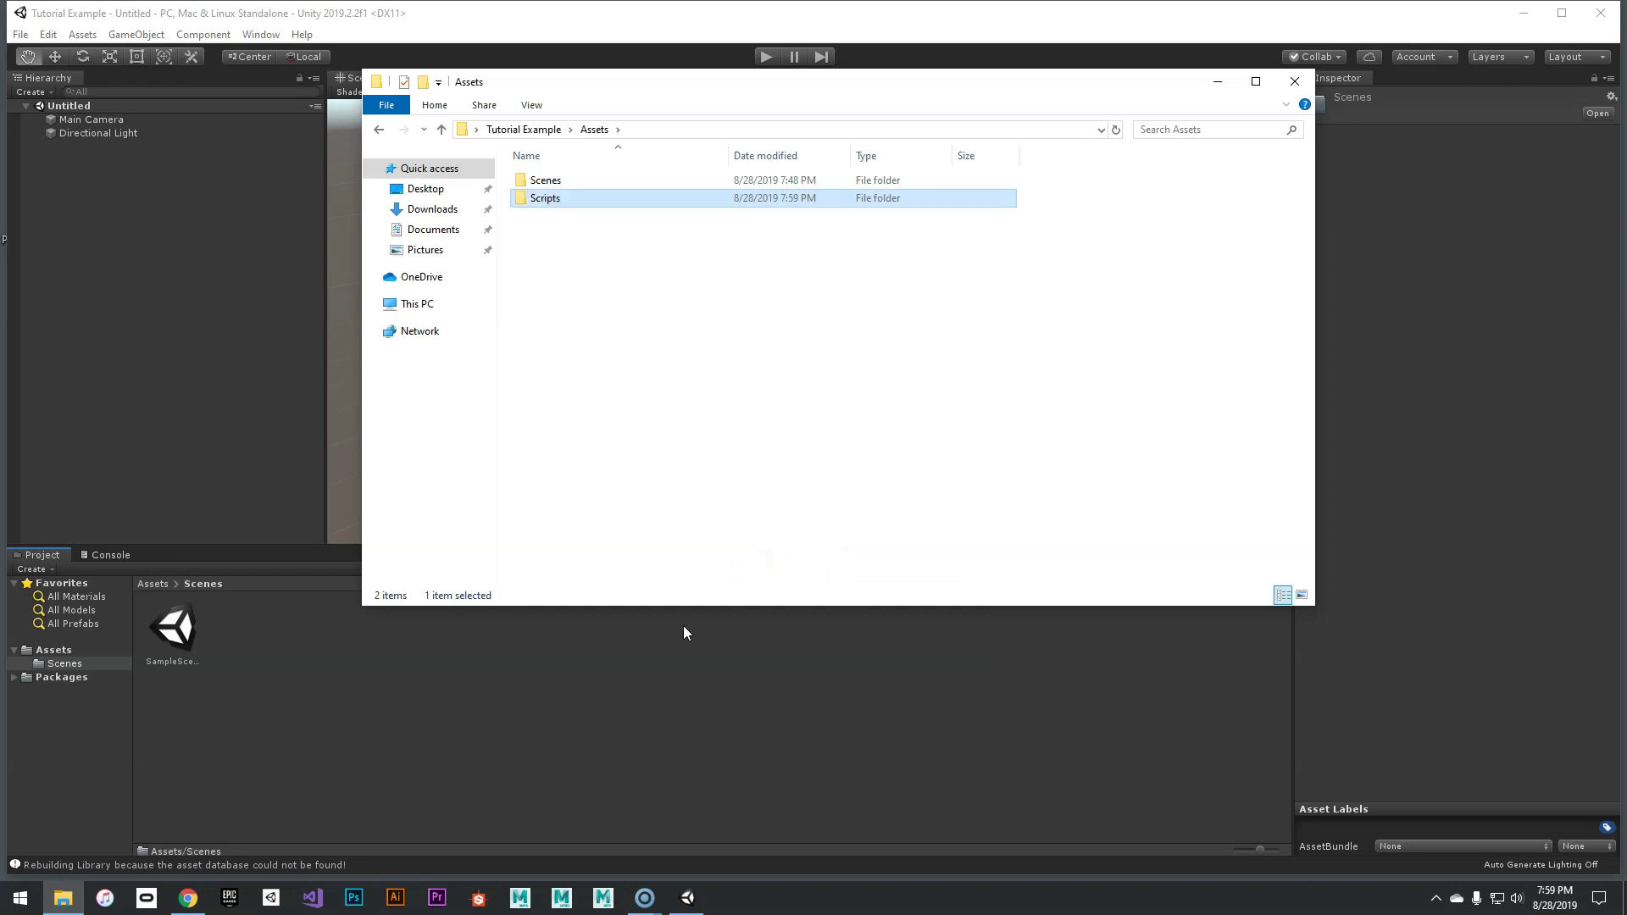
pyautogui.click(419, 709)
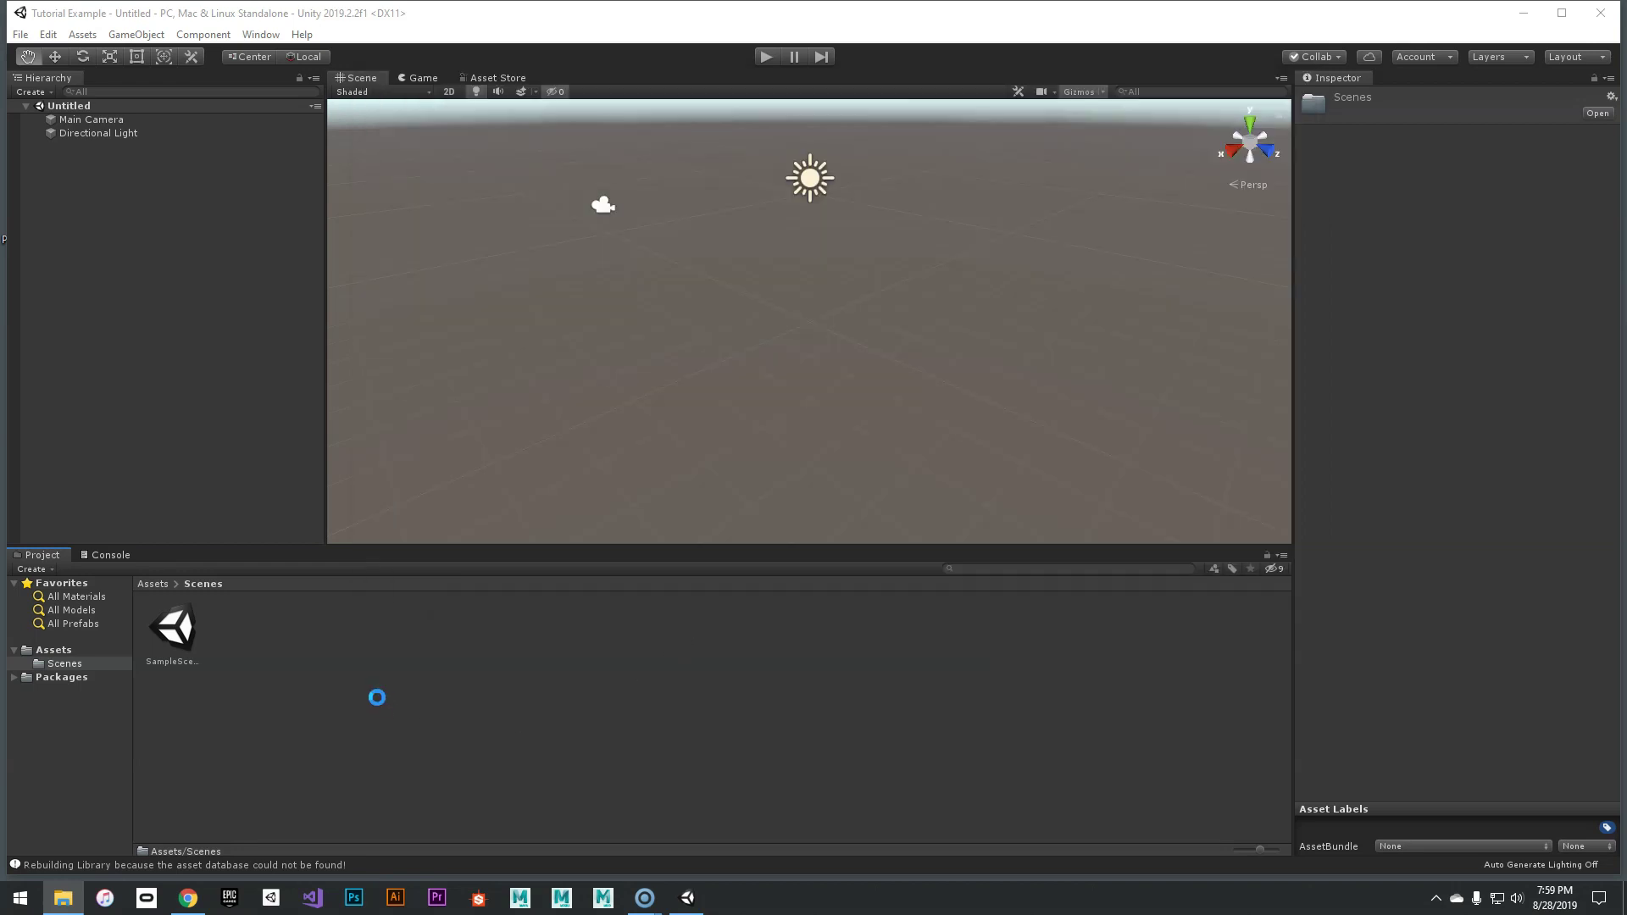
pyautogui.click(156, 585)
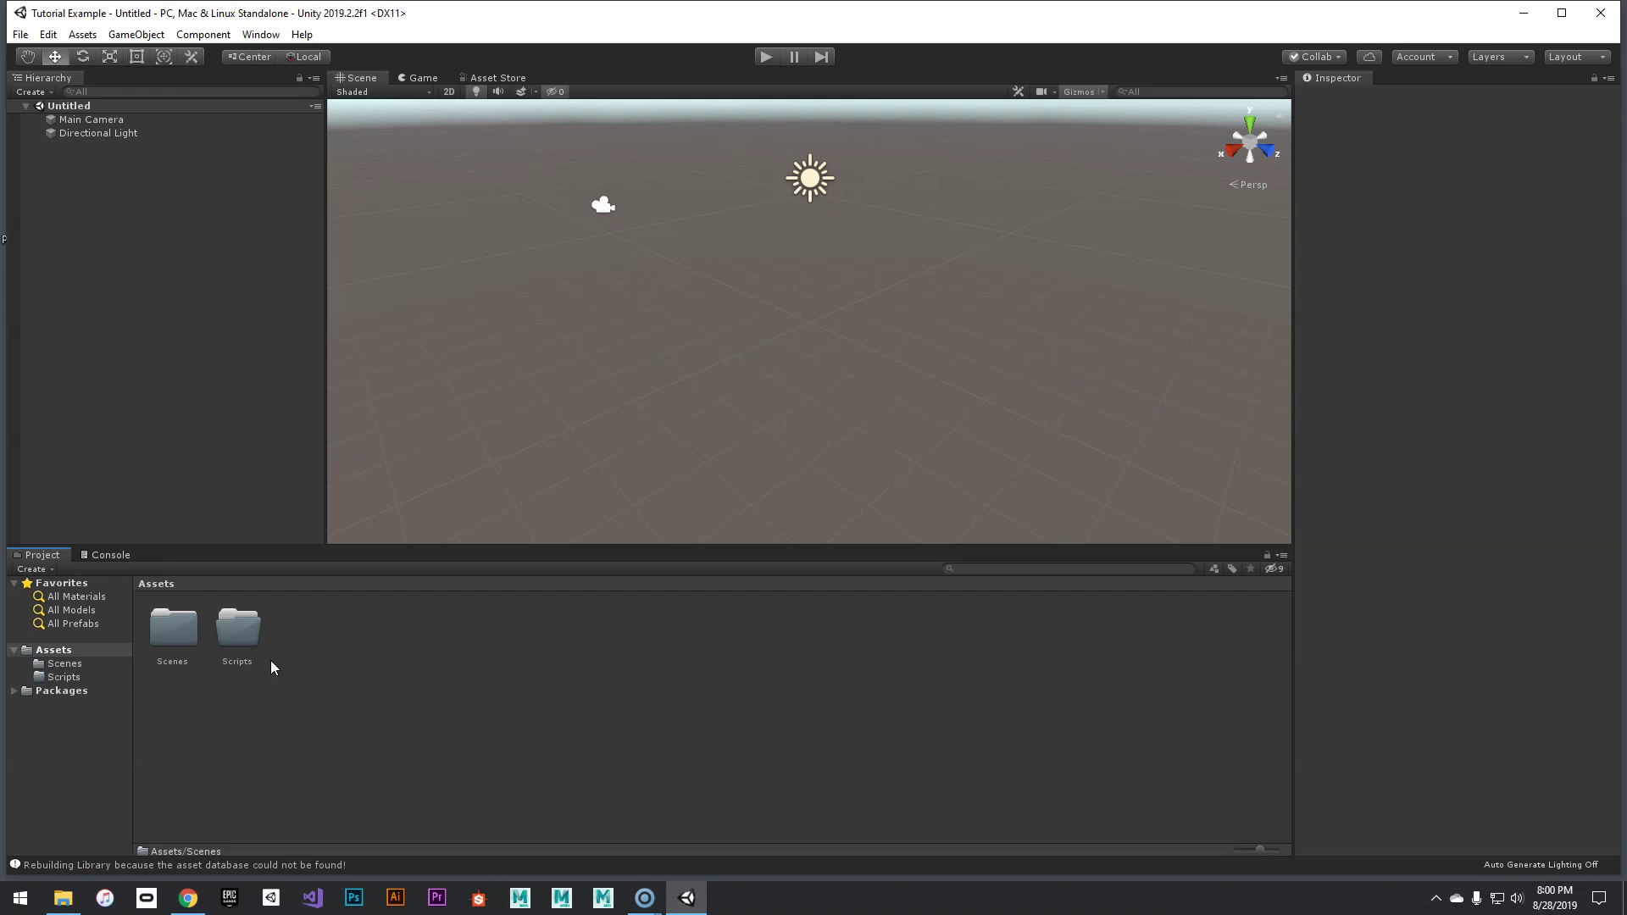
# Step: Separate the Console from the Project panel and dock it beside it so both are shown at once
pyautogui.click(133, 705)
pyautogui.click(100, 557)
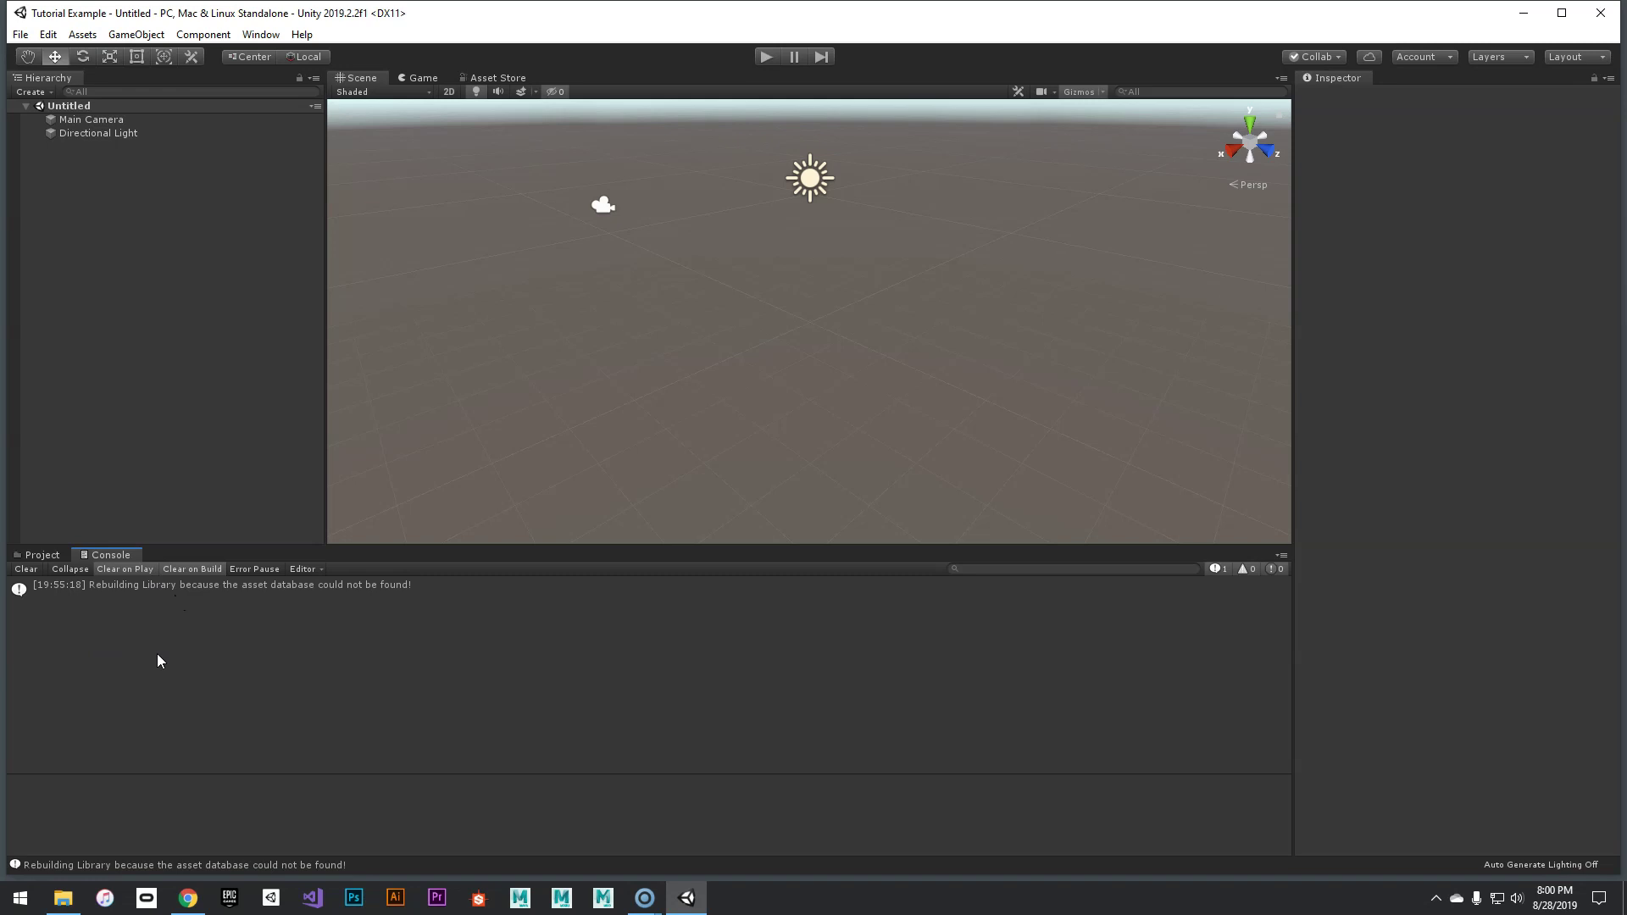
pyautogui.click(49, 556)
pyautogui.click(95, 560)
pyautogui.moveTo(104, 552); pyautogui.dragTo(1085, 674)
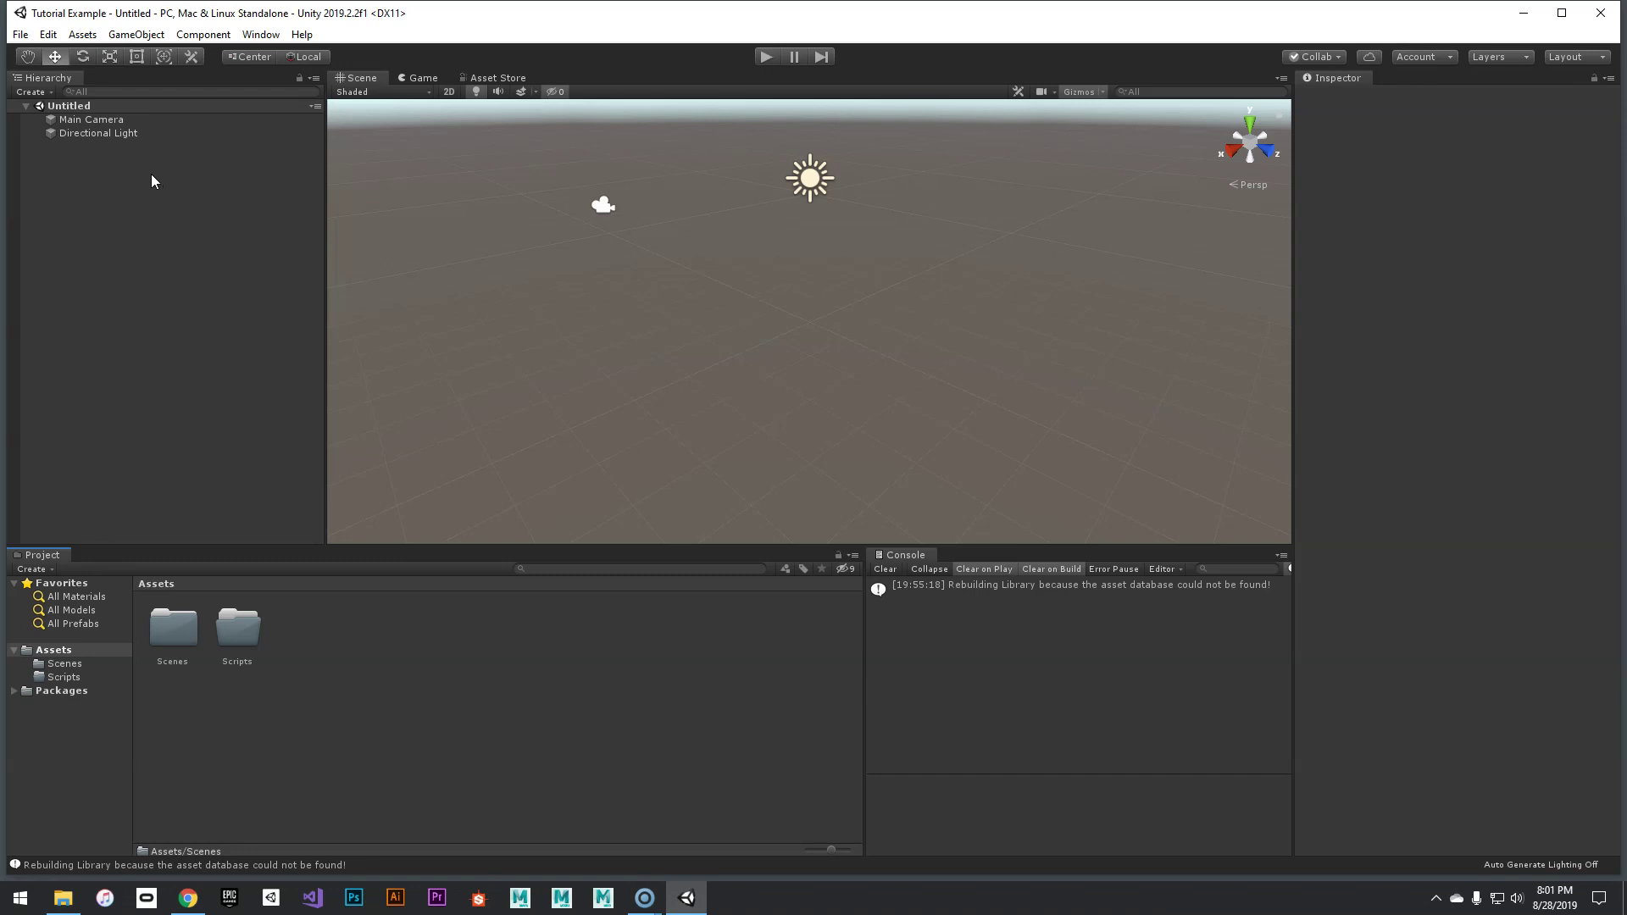
# Step: Inspect the component properties of the Main Camera and the Directional Light
pyautogui.click(83, 125)
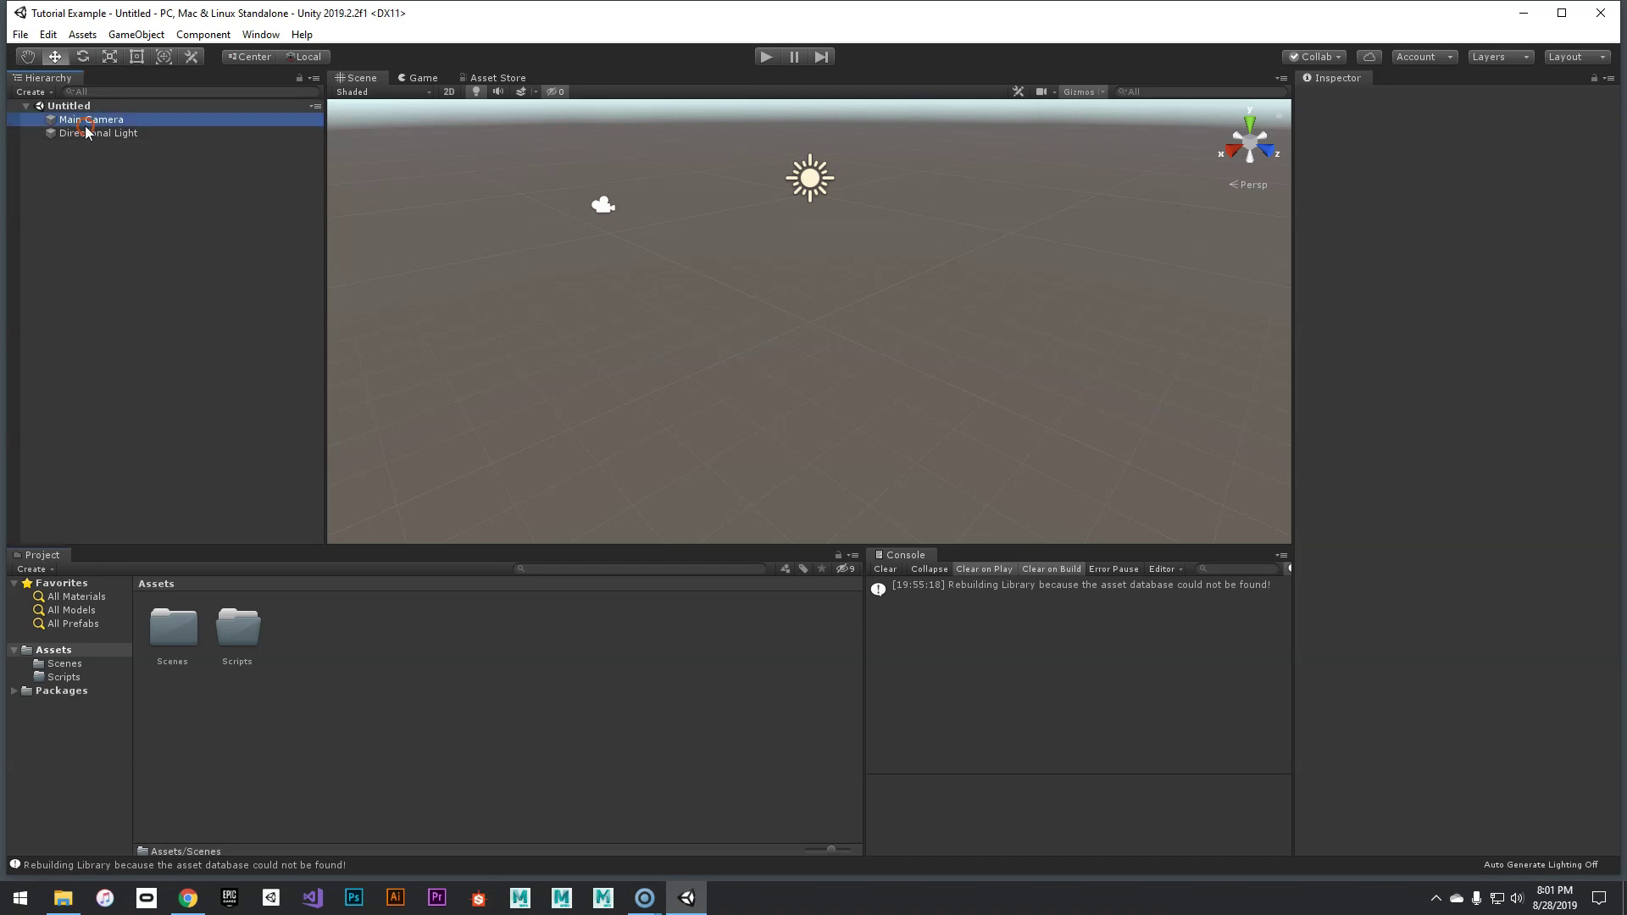
pyautogui.click(88, 134)
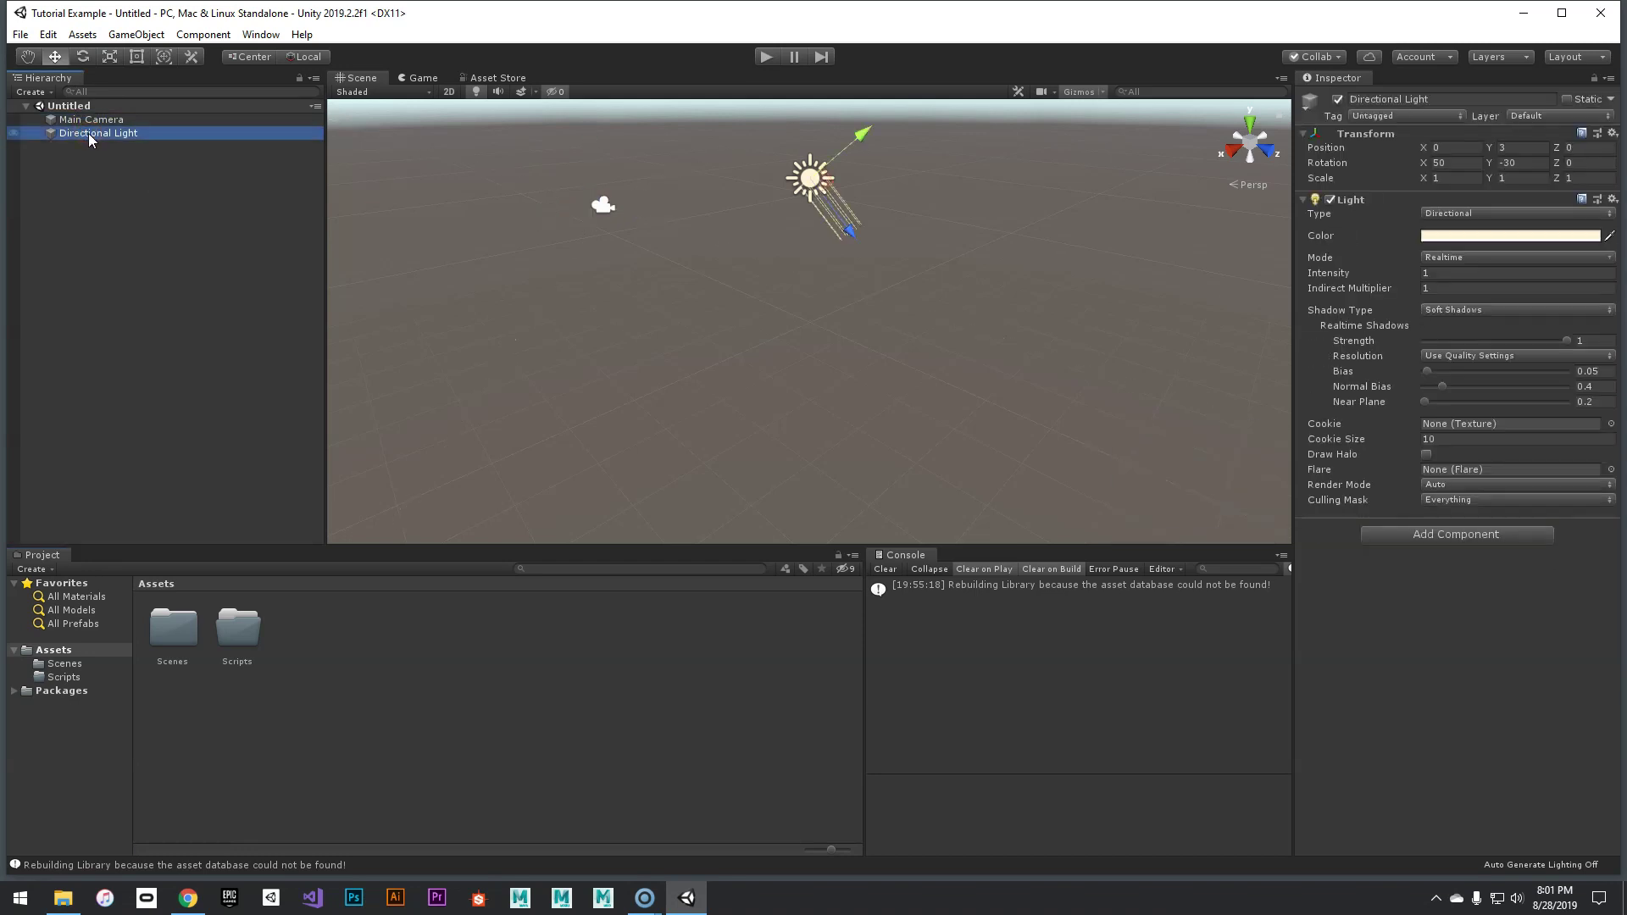
pyautogui.click(84, 120)
# Step: Try changing the Directional Light's intensity, and undo the change
pyautogui.click(86, 134)
pyautogui.moveTo(1361, 269); pyautogui.dragTo(1402, 277)
pyautogui.hotkey('ctrl', 'z')
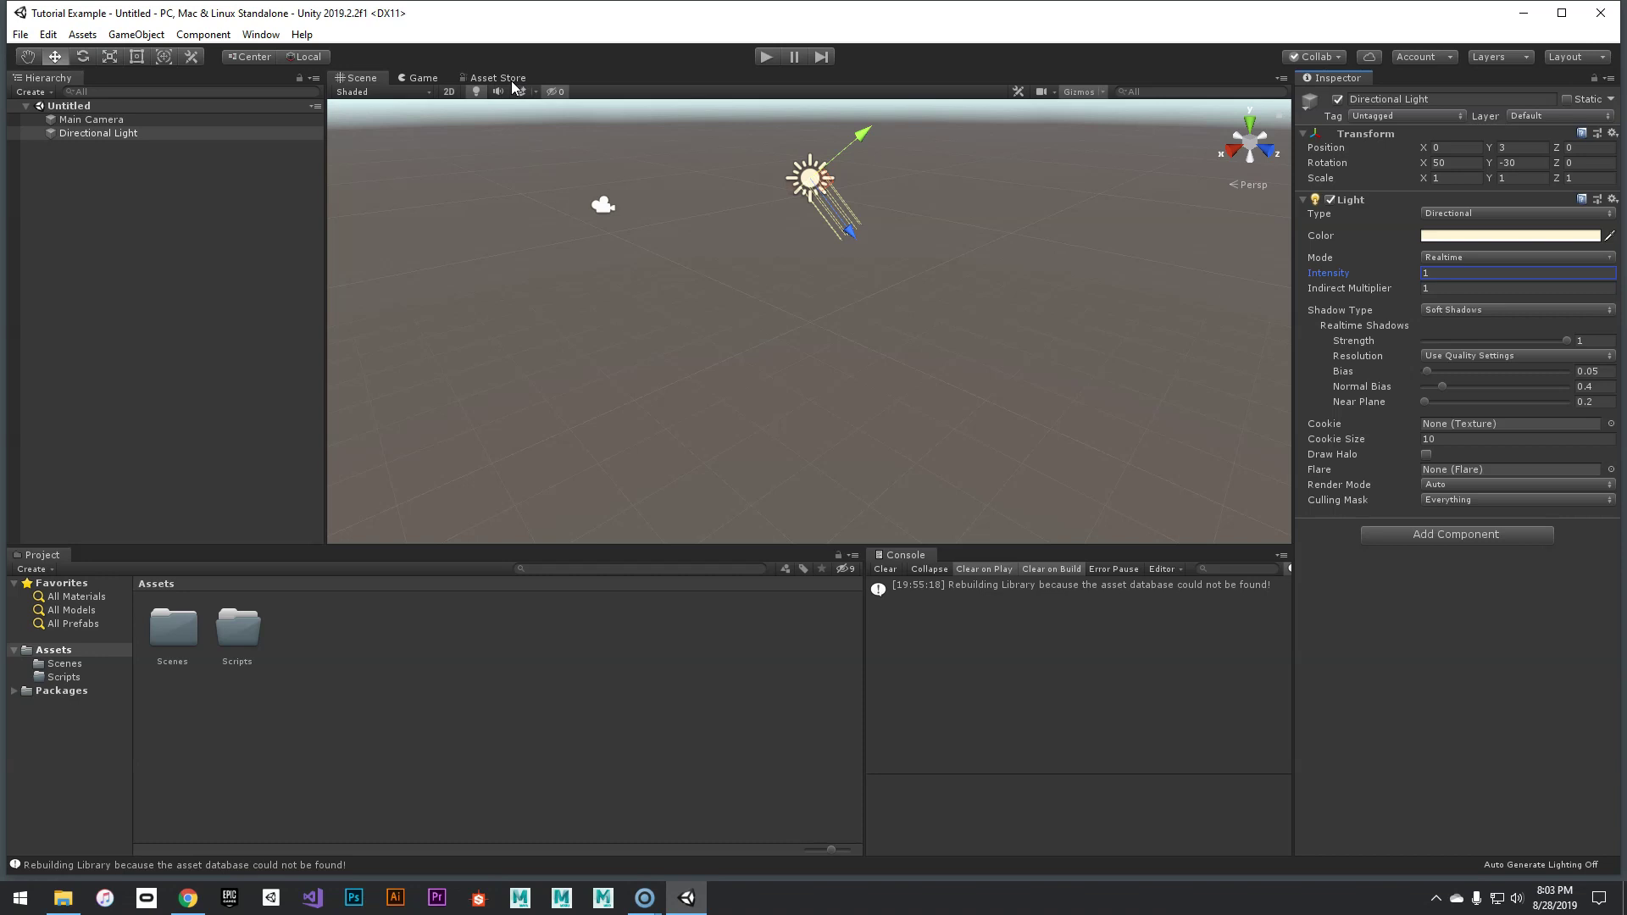
# Step: Compare the Game view with the Scene view, and examine the Main Camera's placement and viewing direction in the scene
pyautogui.click(423, 79)
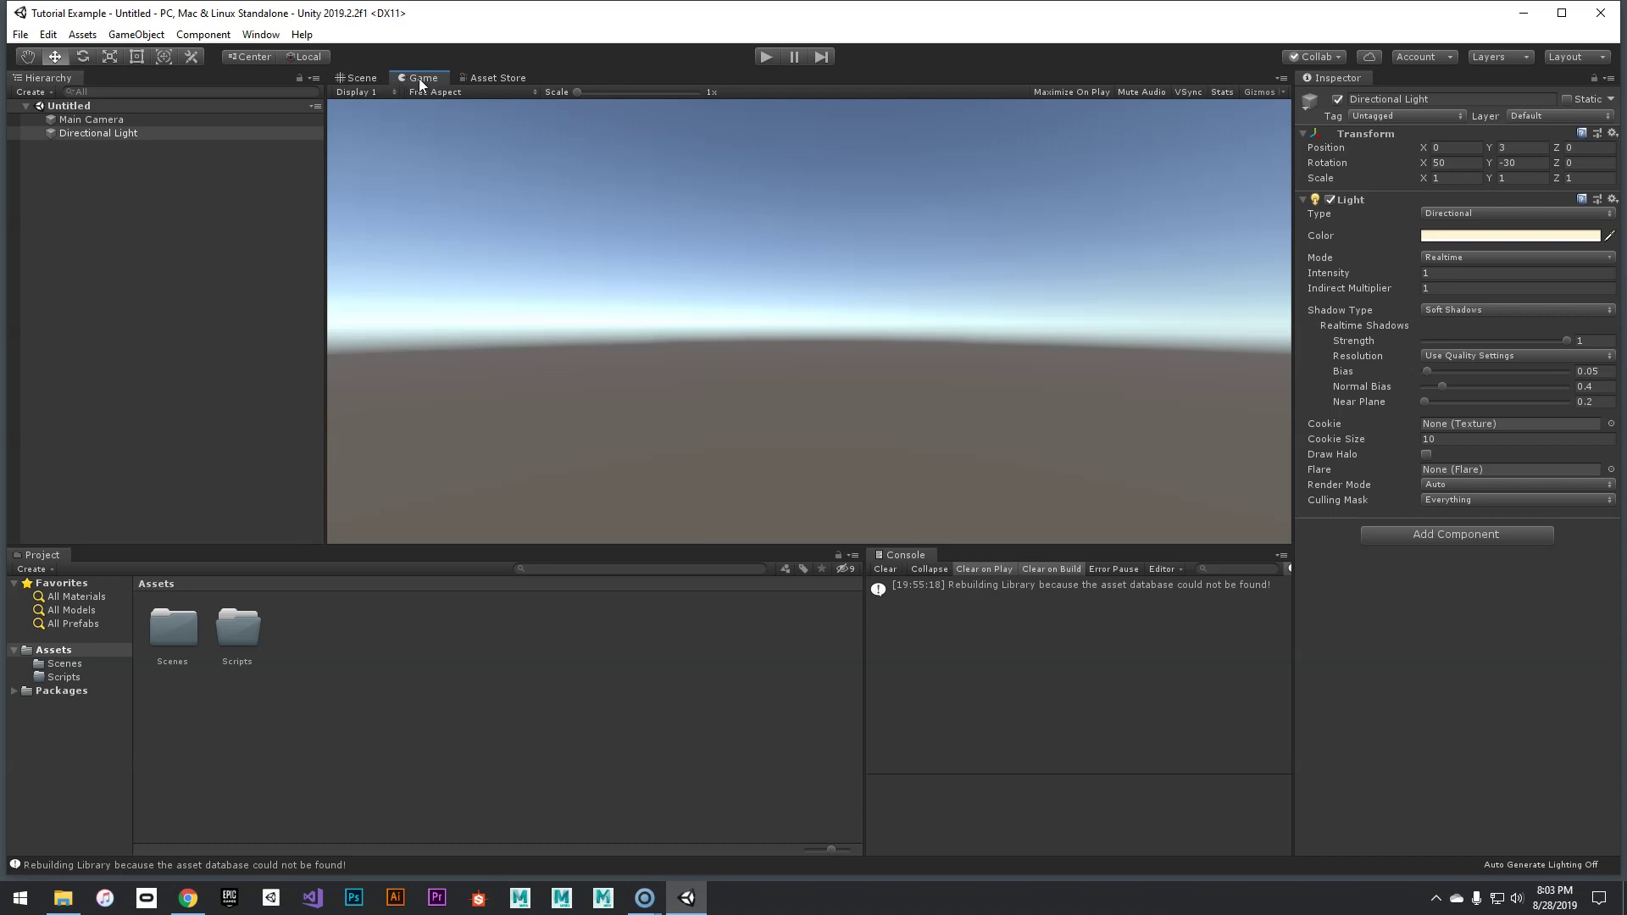
pyautogui.click(372, 79)
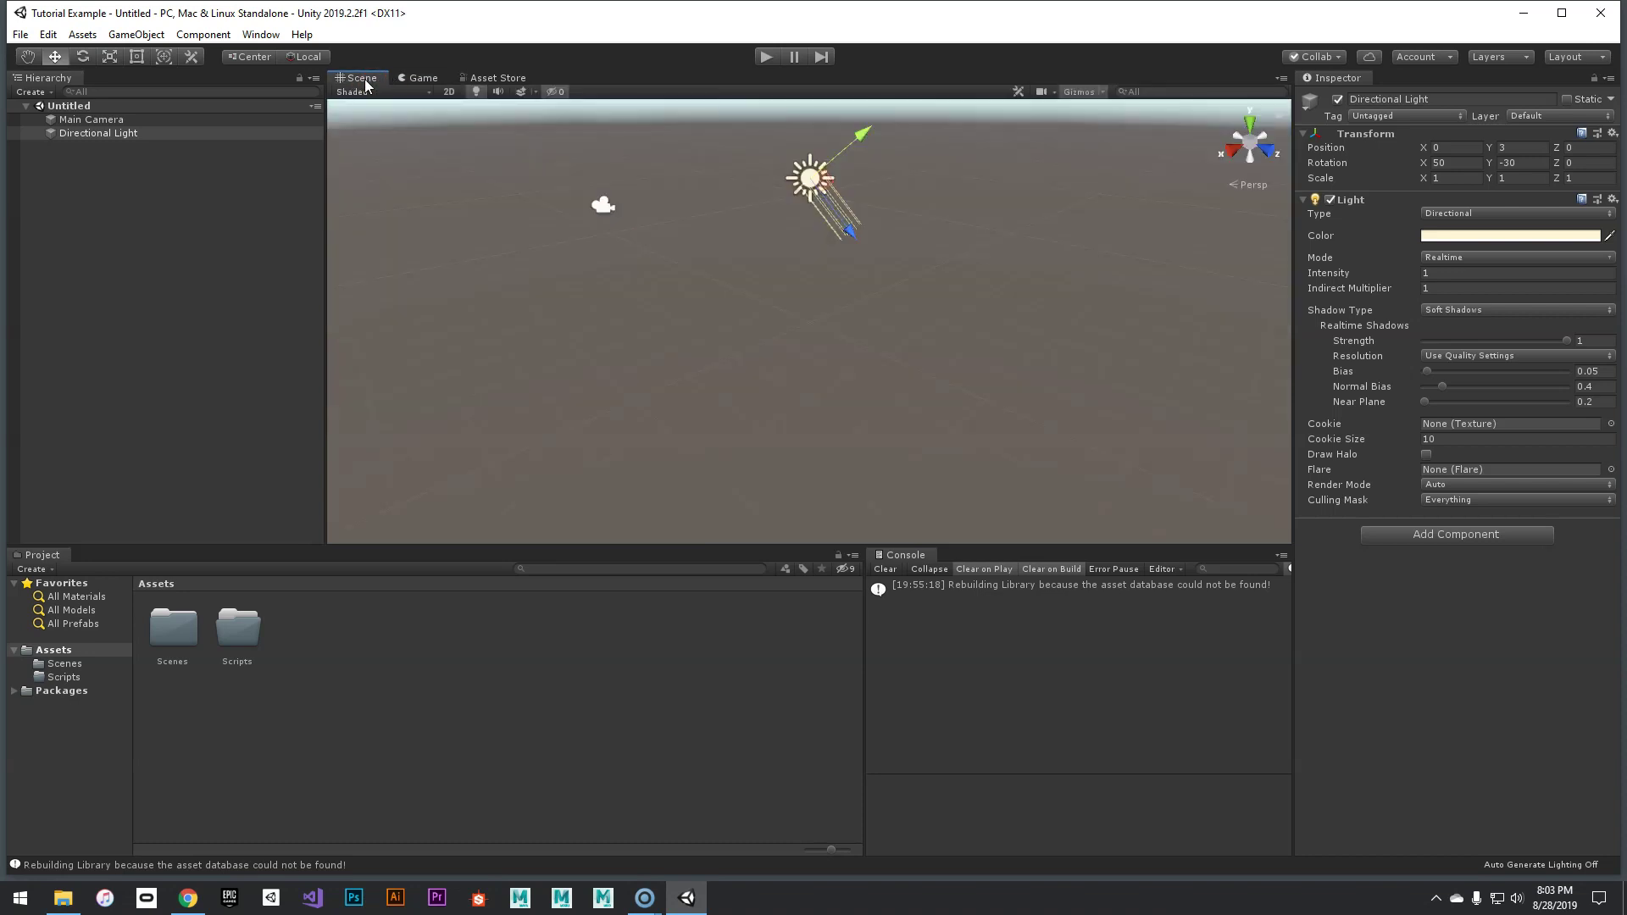
pyautogui.click(105, 120)
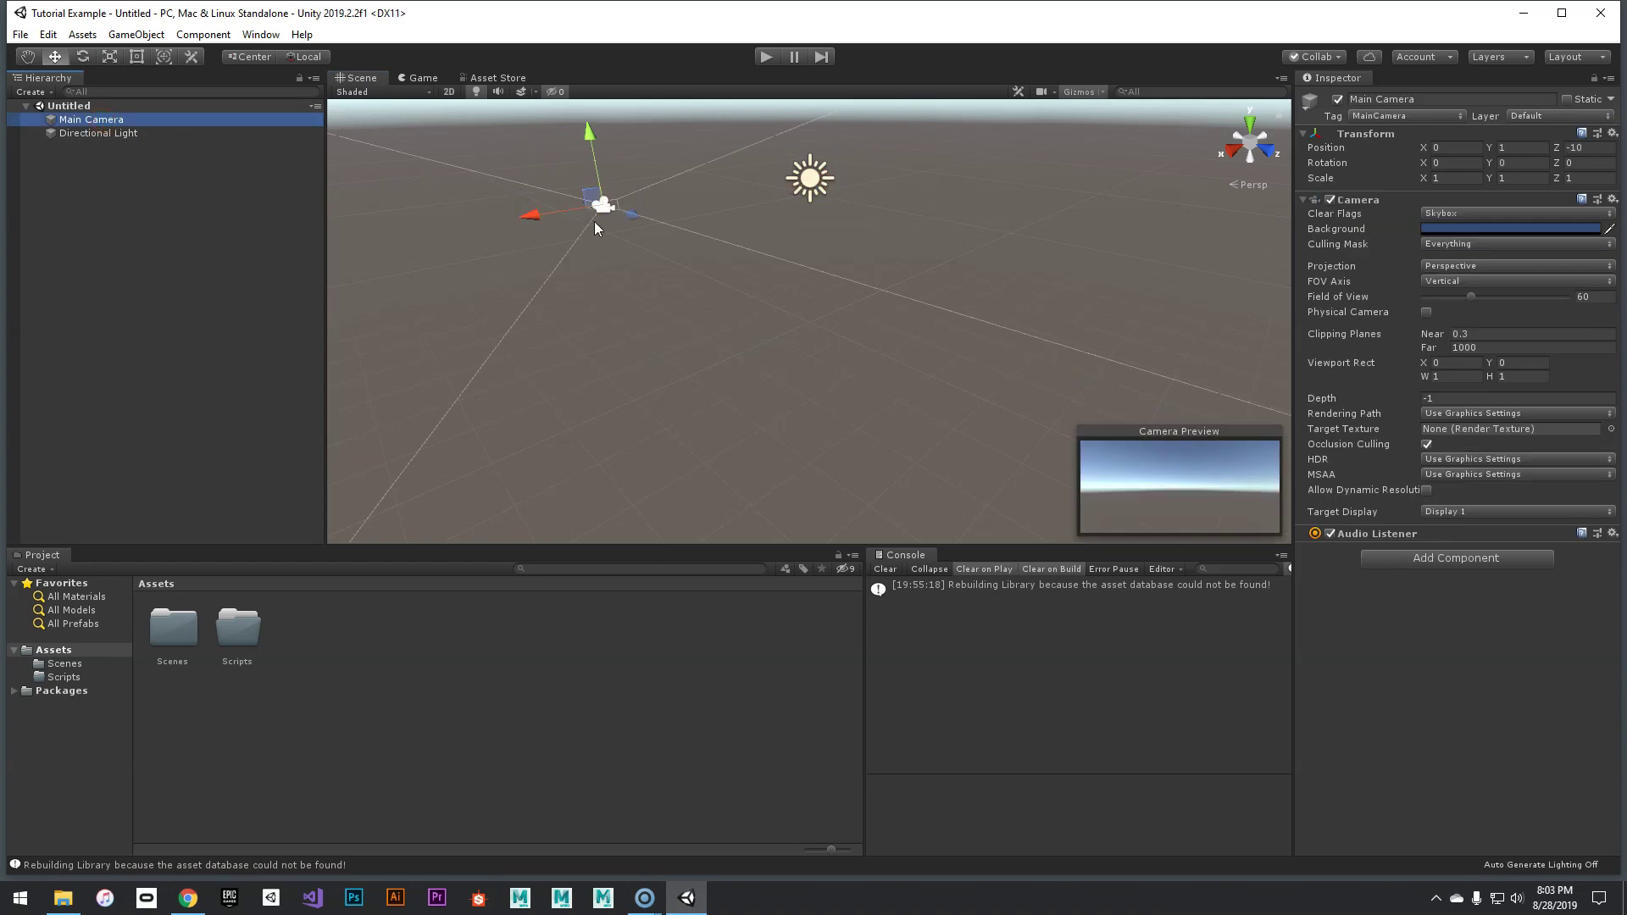
pyautogui.moveTo(593, 258); pyautogui.dragTo(858, 262, button='right')
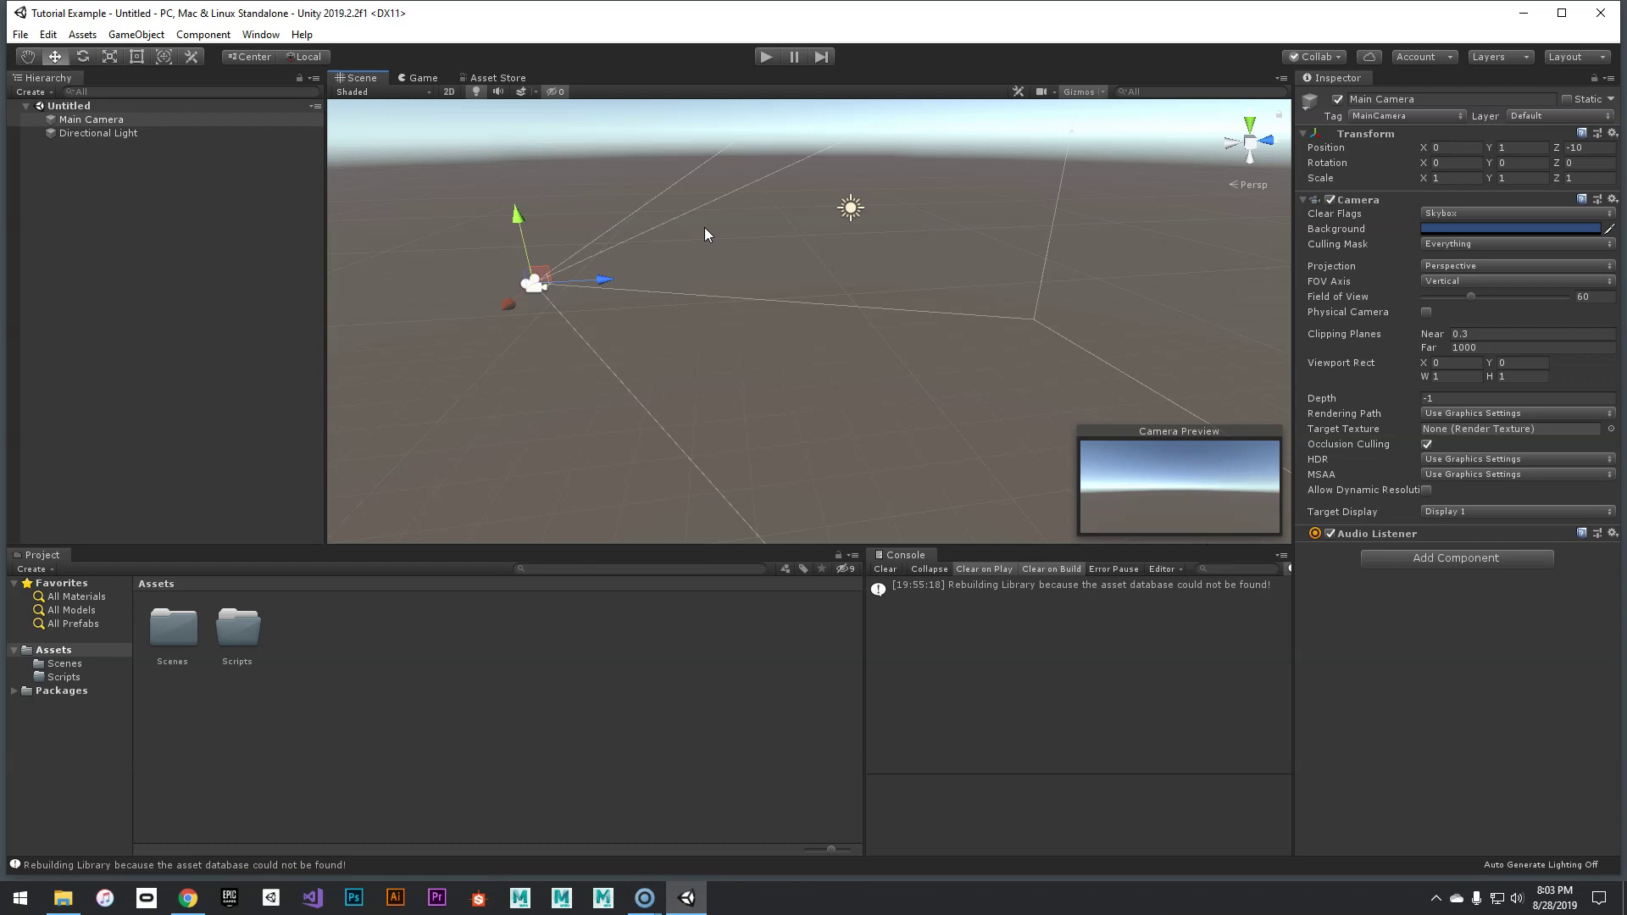
# Step: Dock the Game view beside the Scene view, narrow the Hierarchy, and balance the widths of the two views
pyautogui.click(419, 80)
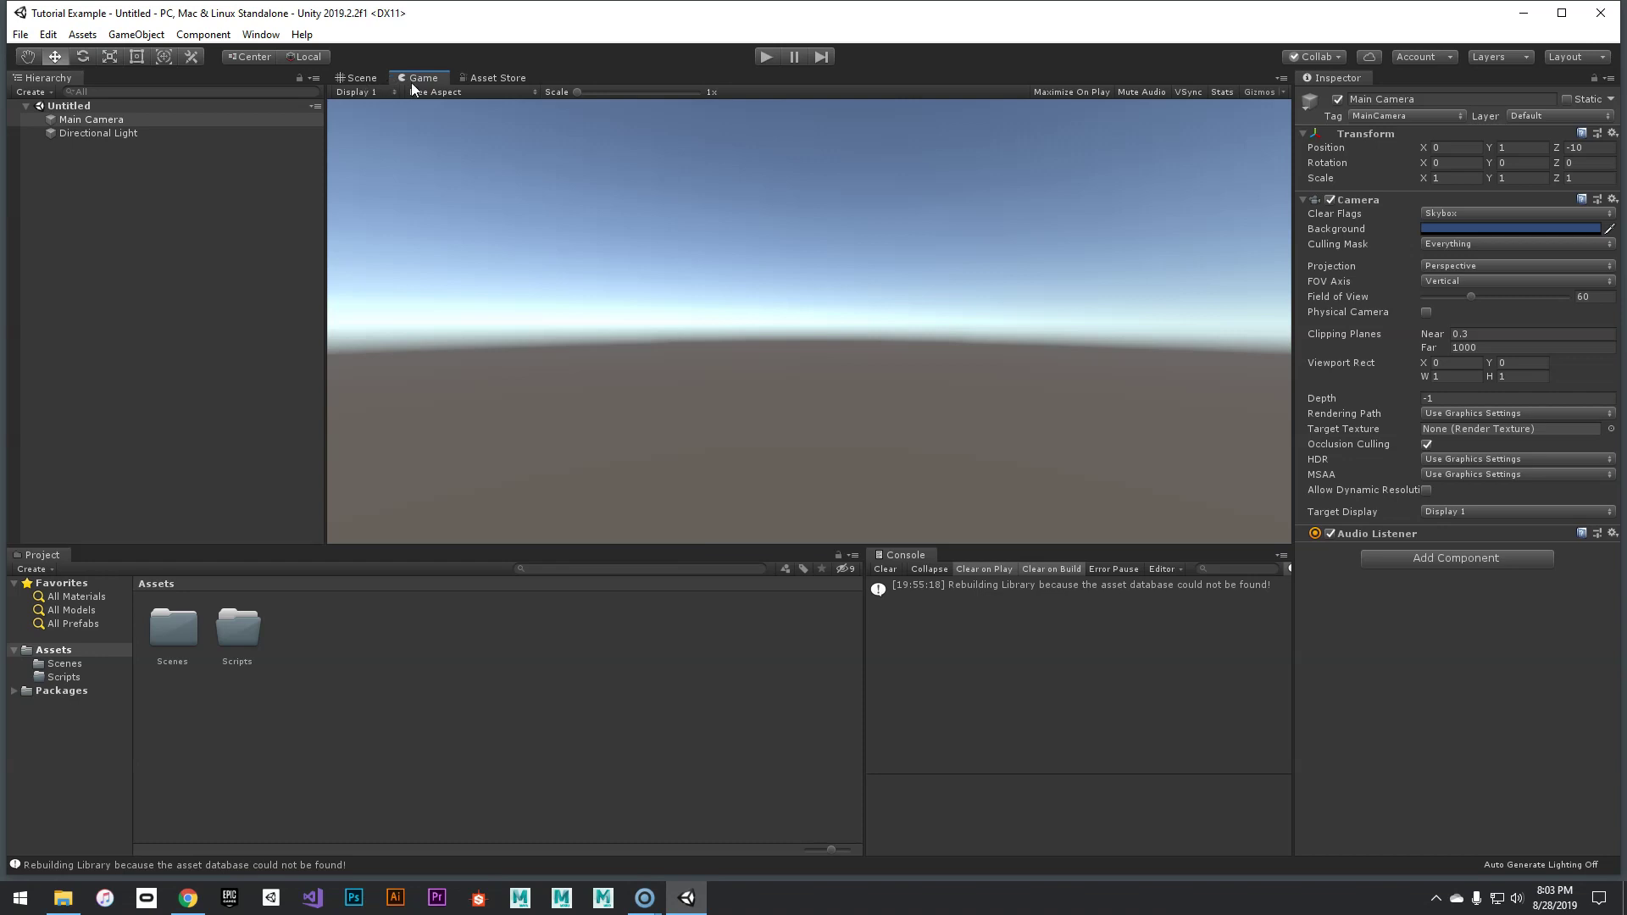
pyautogui.moveTo(412, 76); pyautogui.dragTo(1120, 353)
pyautogui.moveTo(972, 311); pyautogui.dragTo(847, 316)
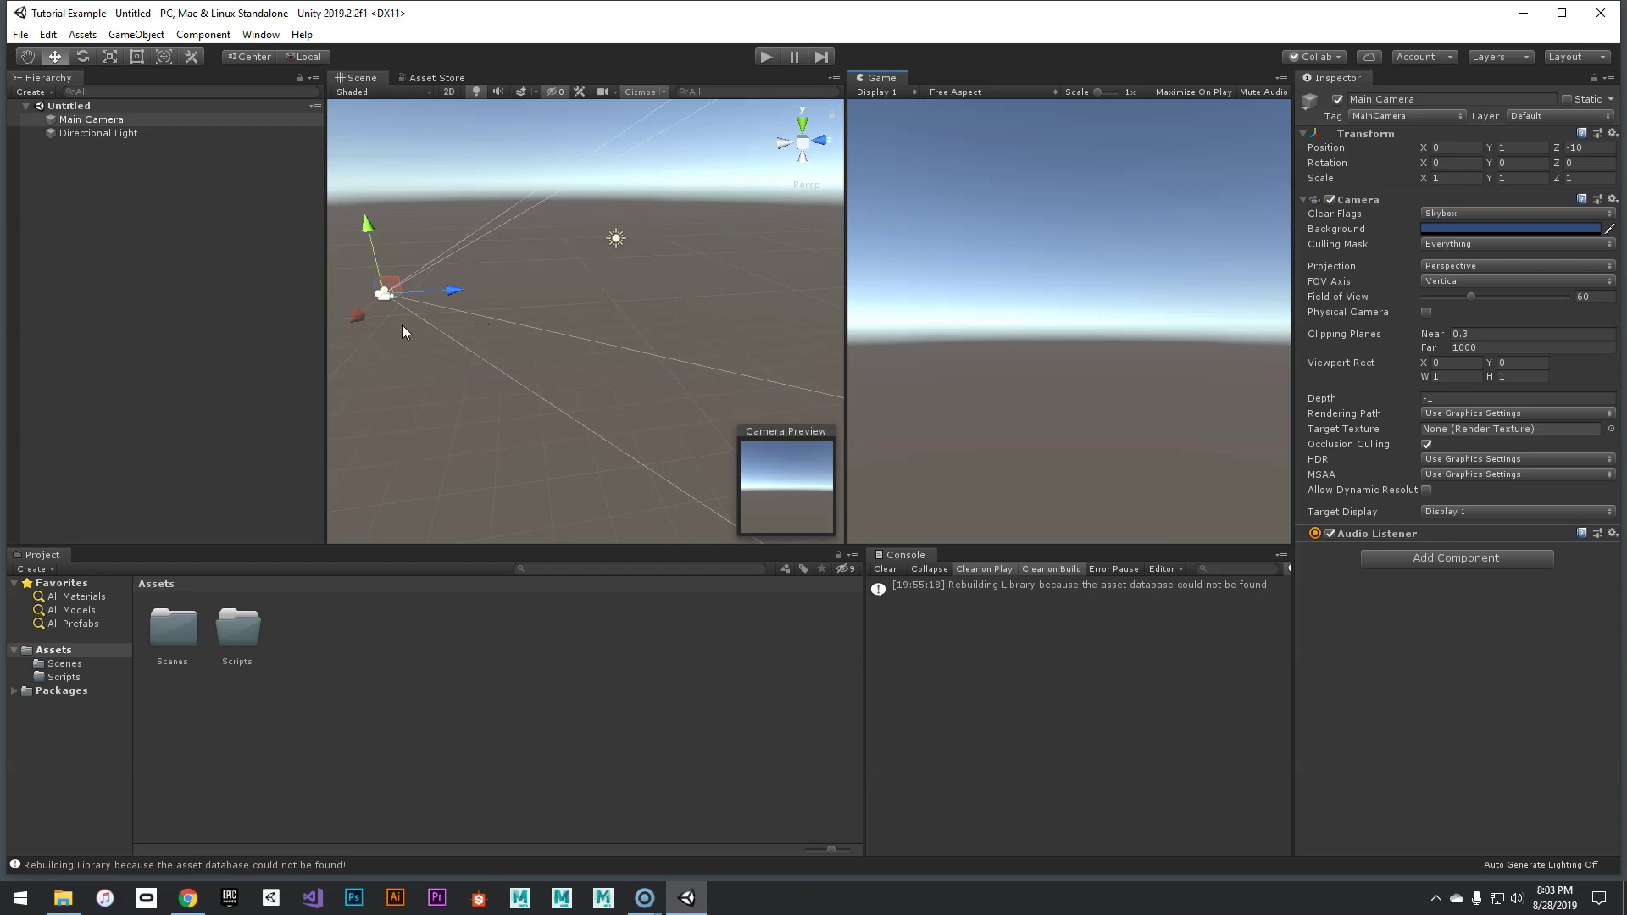
pyautogui.moveTo(322, 290); pyautogui.dragTo(242, 290)
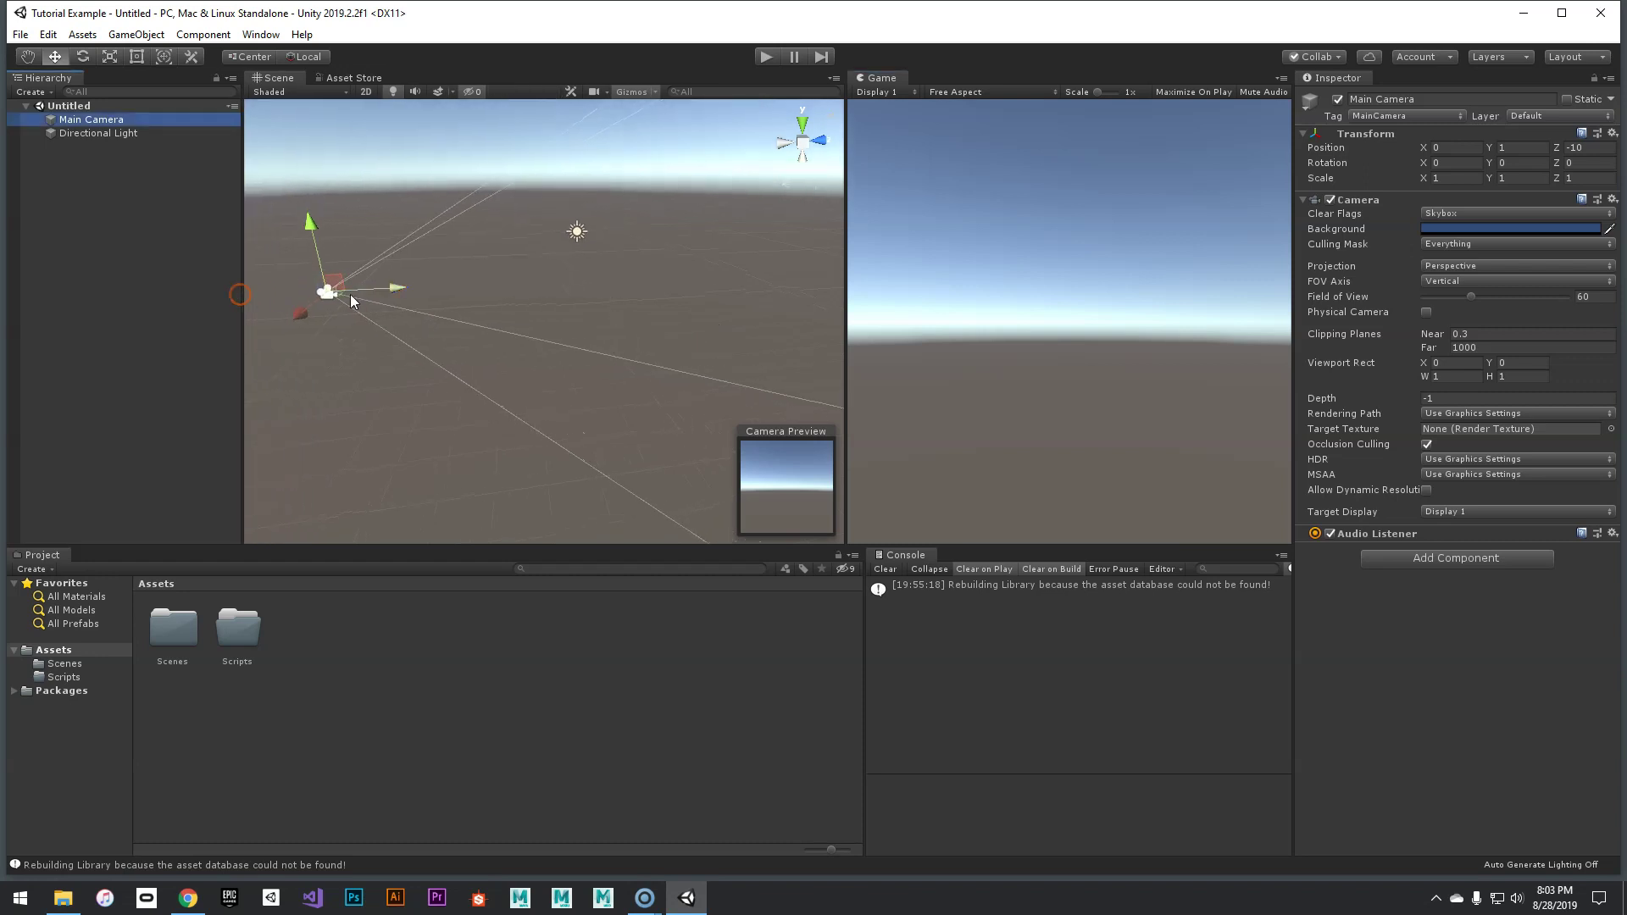
pyautogui.moveTo(847, 262); pyautogui.dragTo(776, 269)
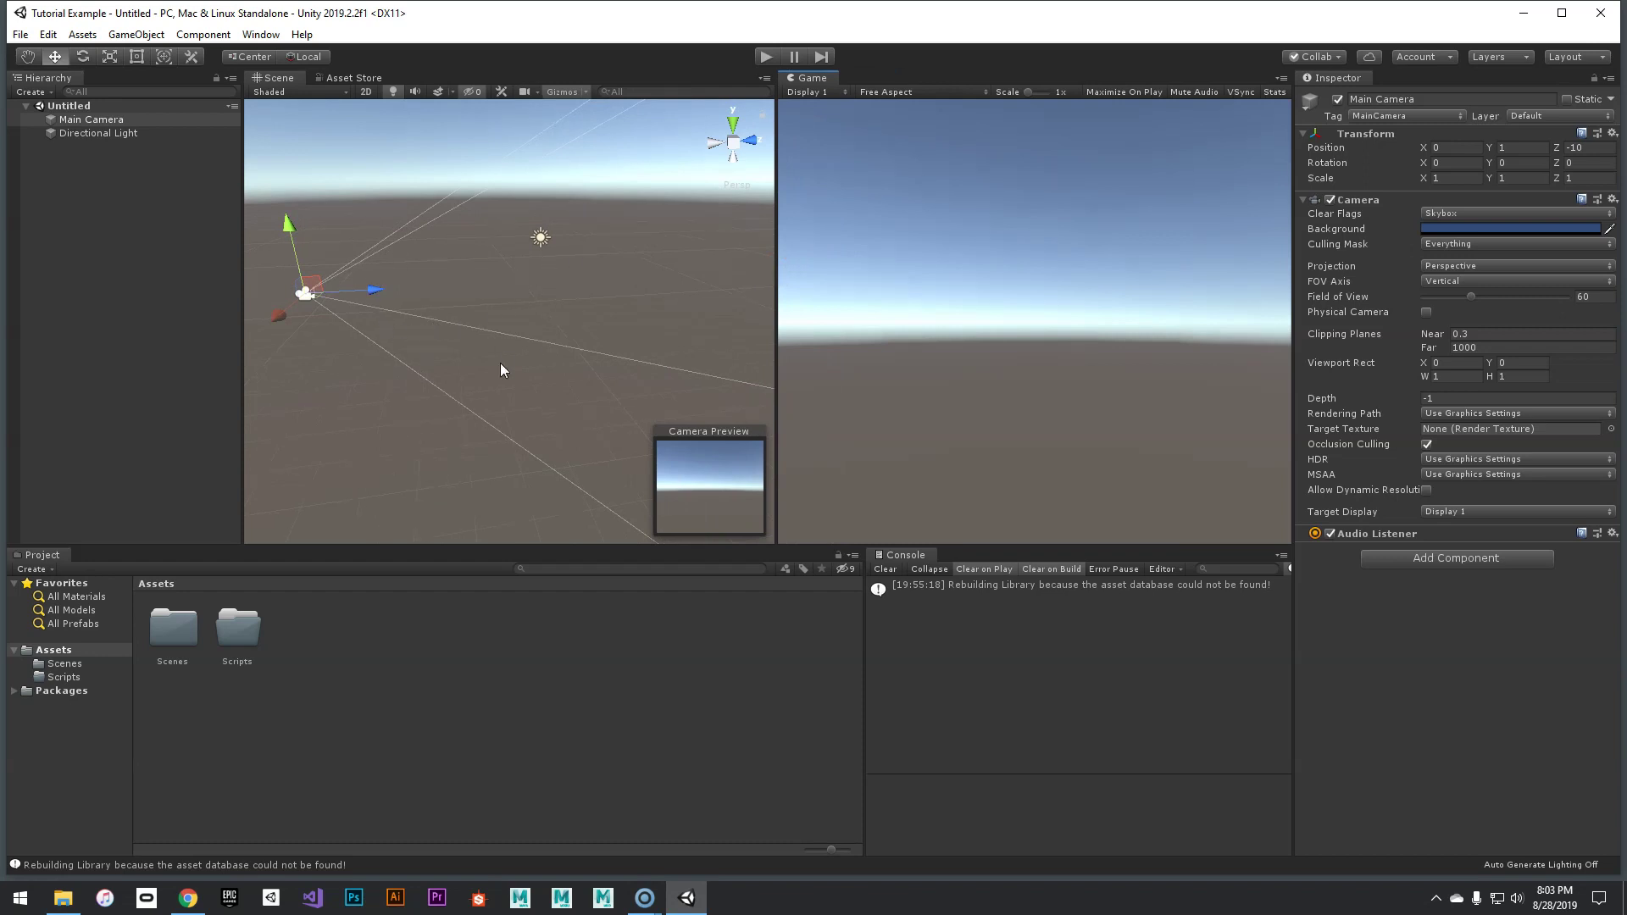
pyautogui.moveTo(771, 296); pyautogui.dragTo(847, 298)
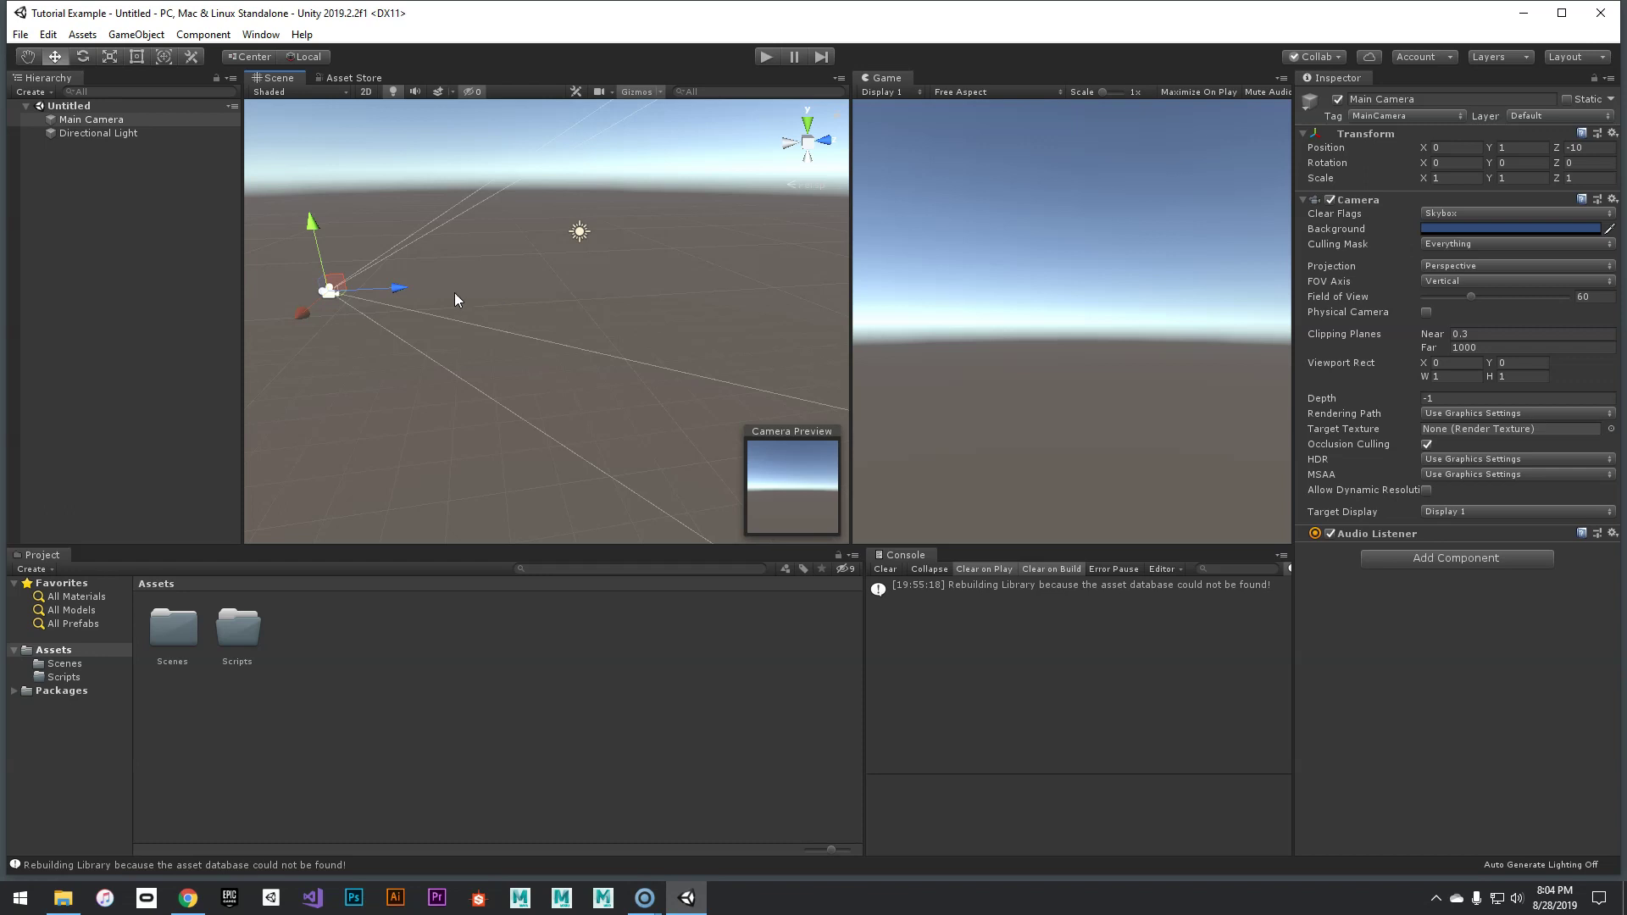
# Step: Move the Main Camera in the scene to about X 1.1, Y 1, Z -7.76
pyautogui.click(577, 232)
pyautogui.click(330, 295)
pyautogui.moveTo(303, 312); pyautogui.dragTo(441, 380)
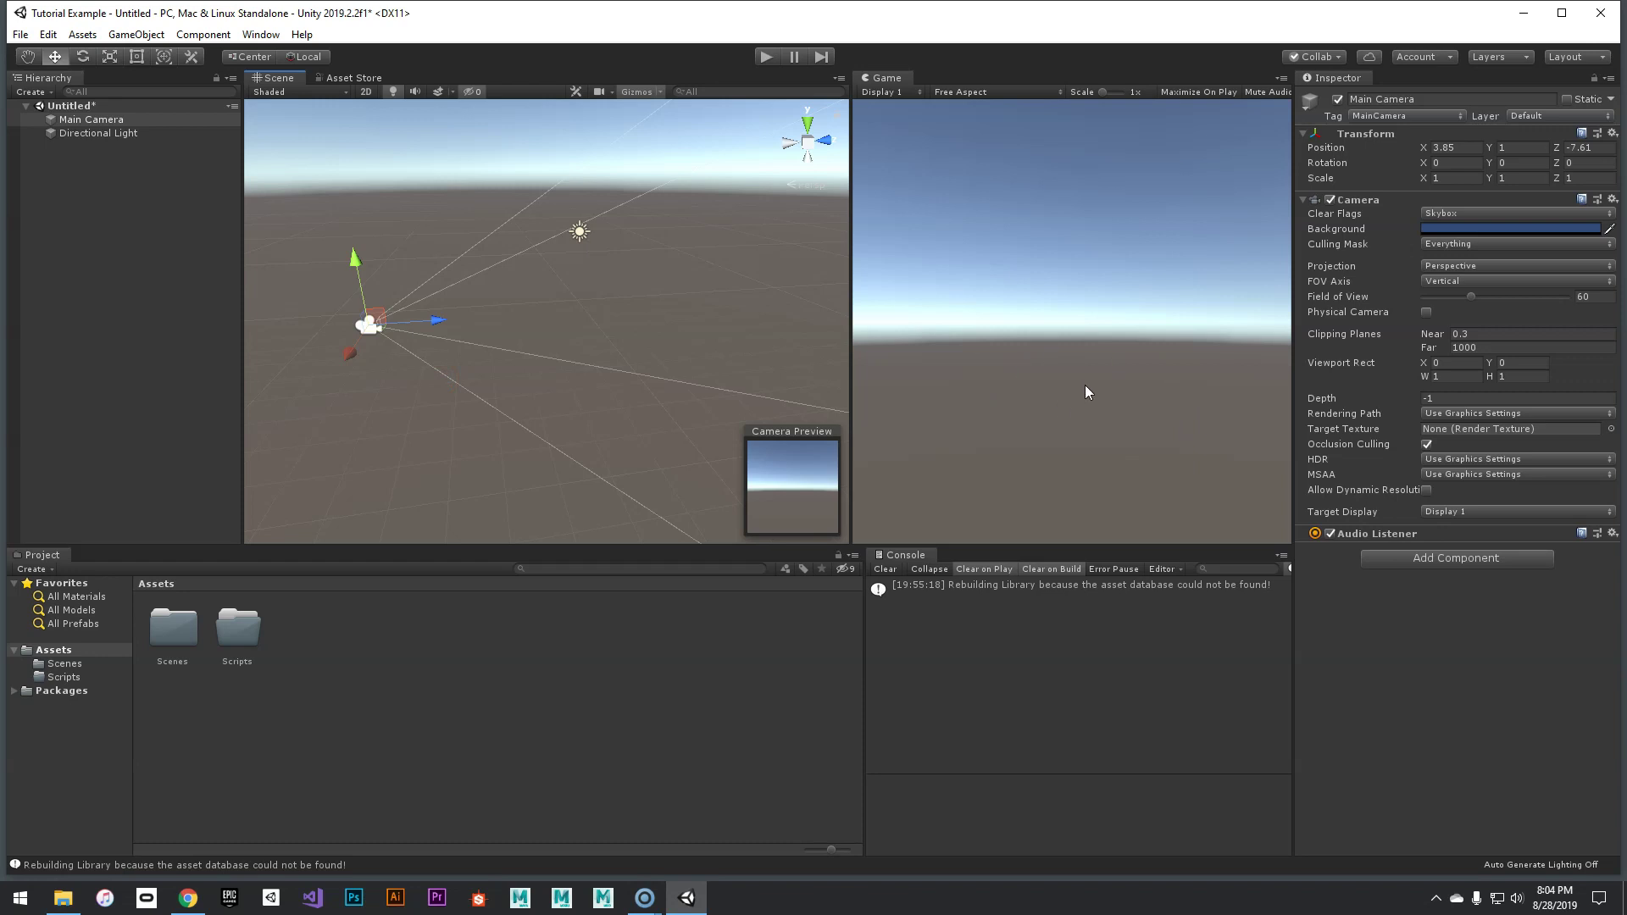
pyautogui.moveTo(350, 361); pyautogui.dragTo(448, 323)
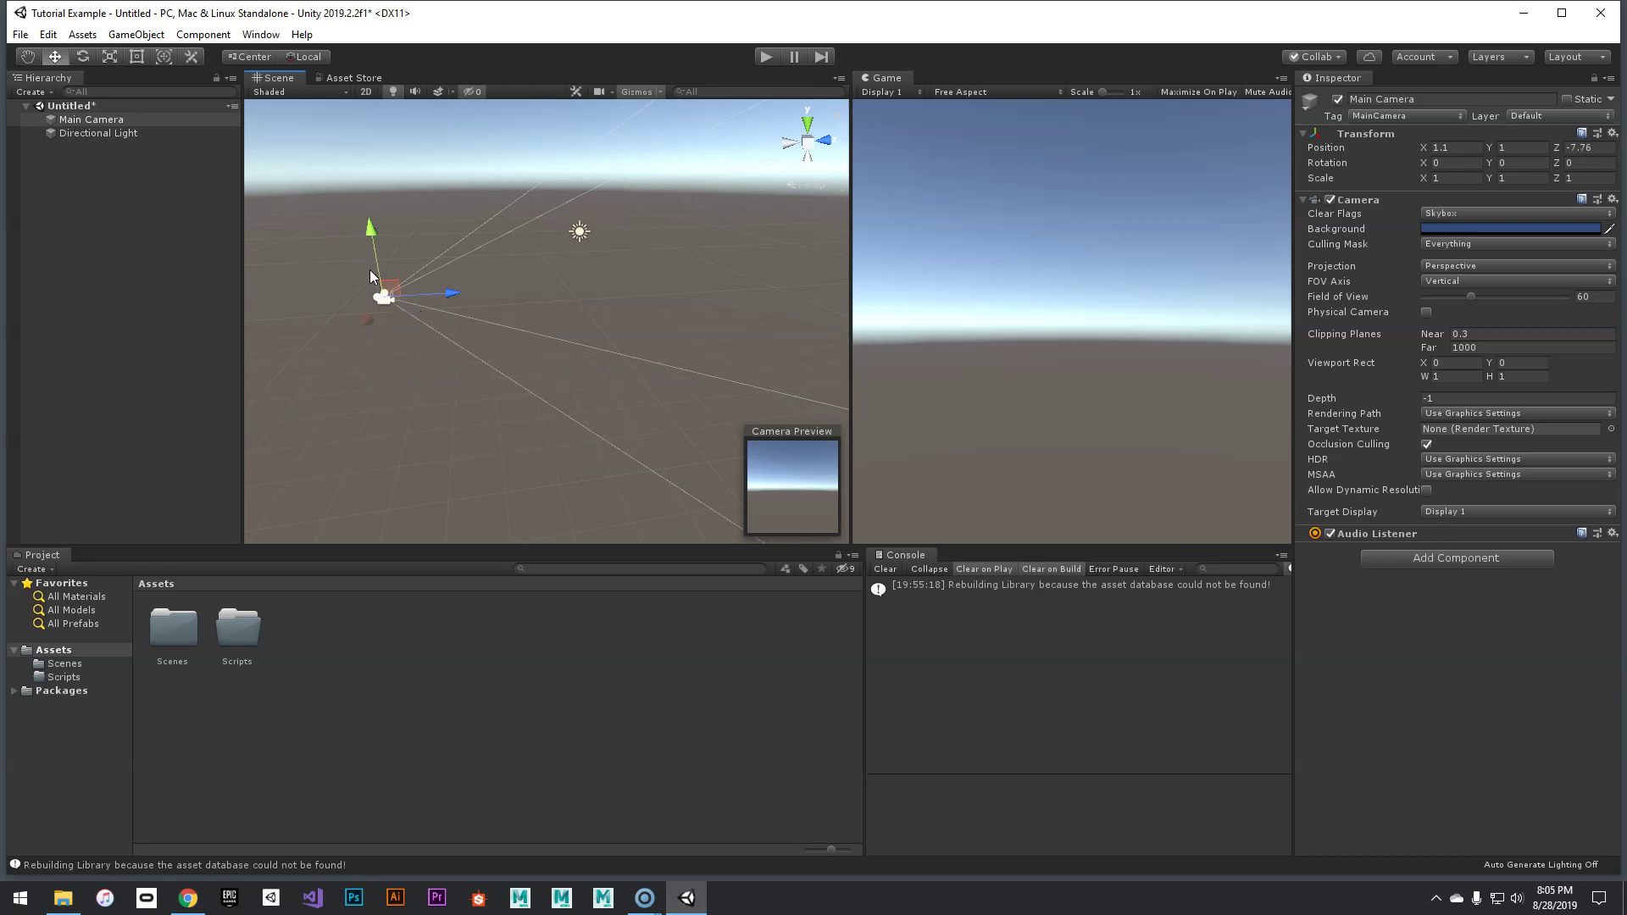
# Step: Switch through the Hand, Move, Rotate, Scale and Rect tools to compare their handles on the Main Camera
pyautogui.press('q')
pyautogui.press('w')
pyautogui.press('e')
pyautogui.press('r')
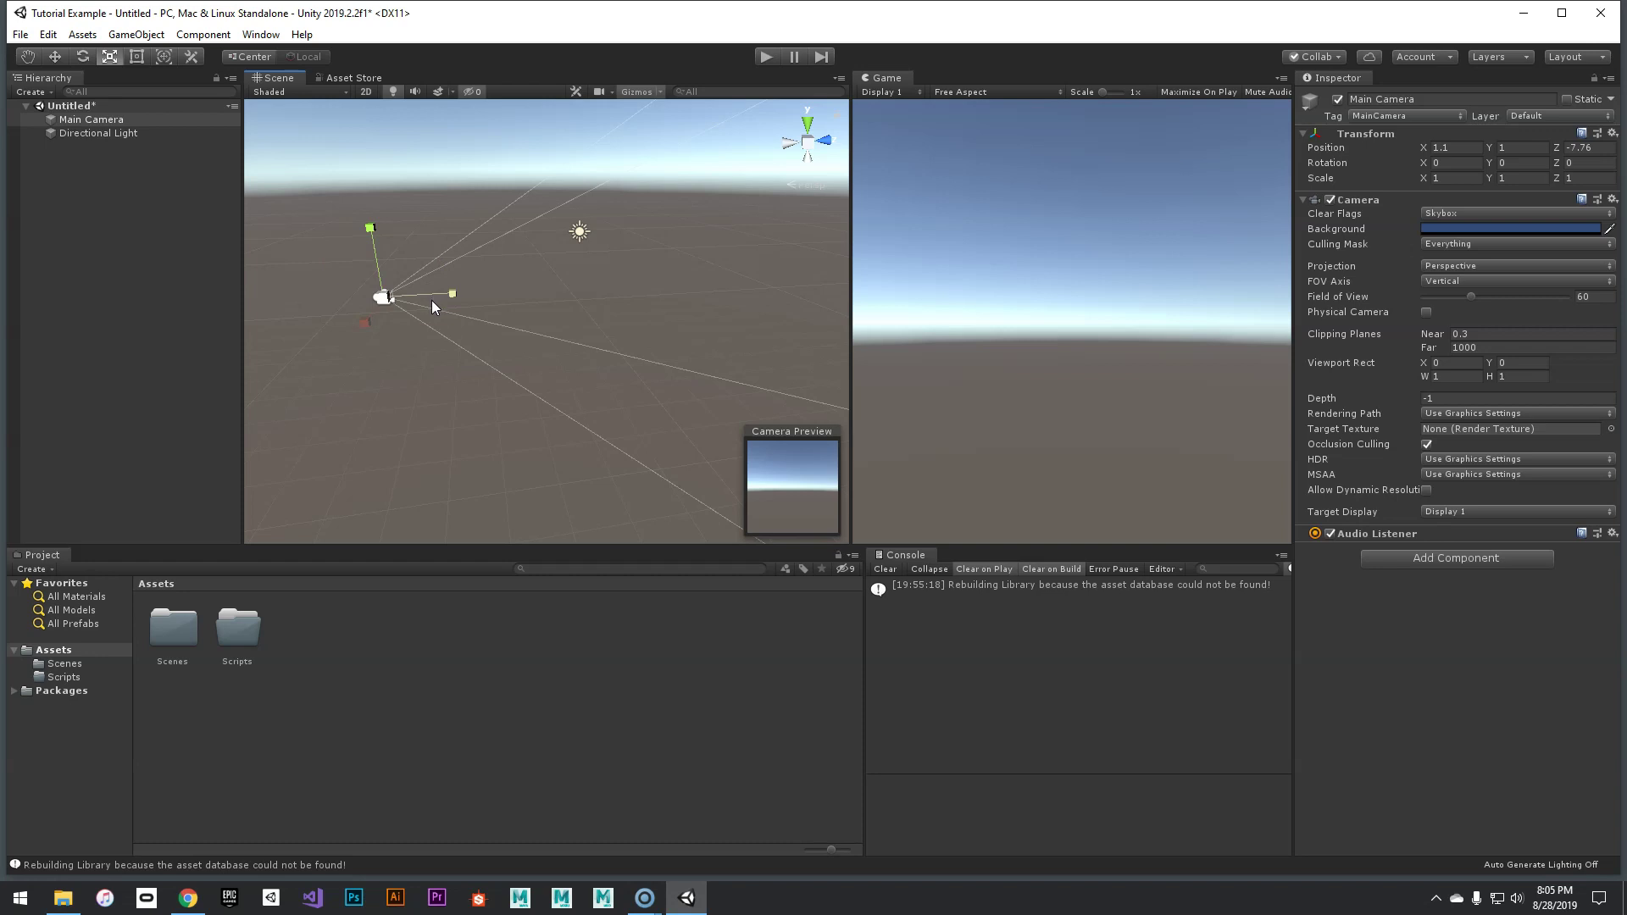
pyautogui.press('t')
pyautogui.press('e')
pyautogui.press('r')
pyautogui.click(136, 57)
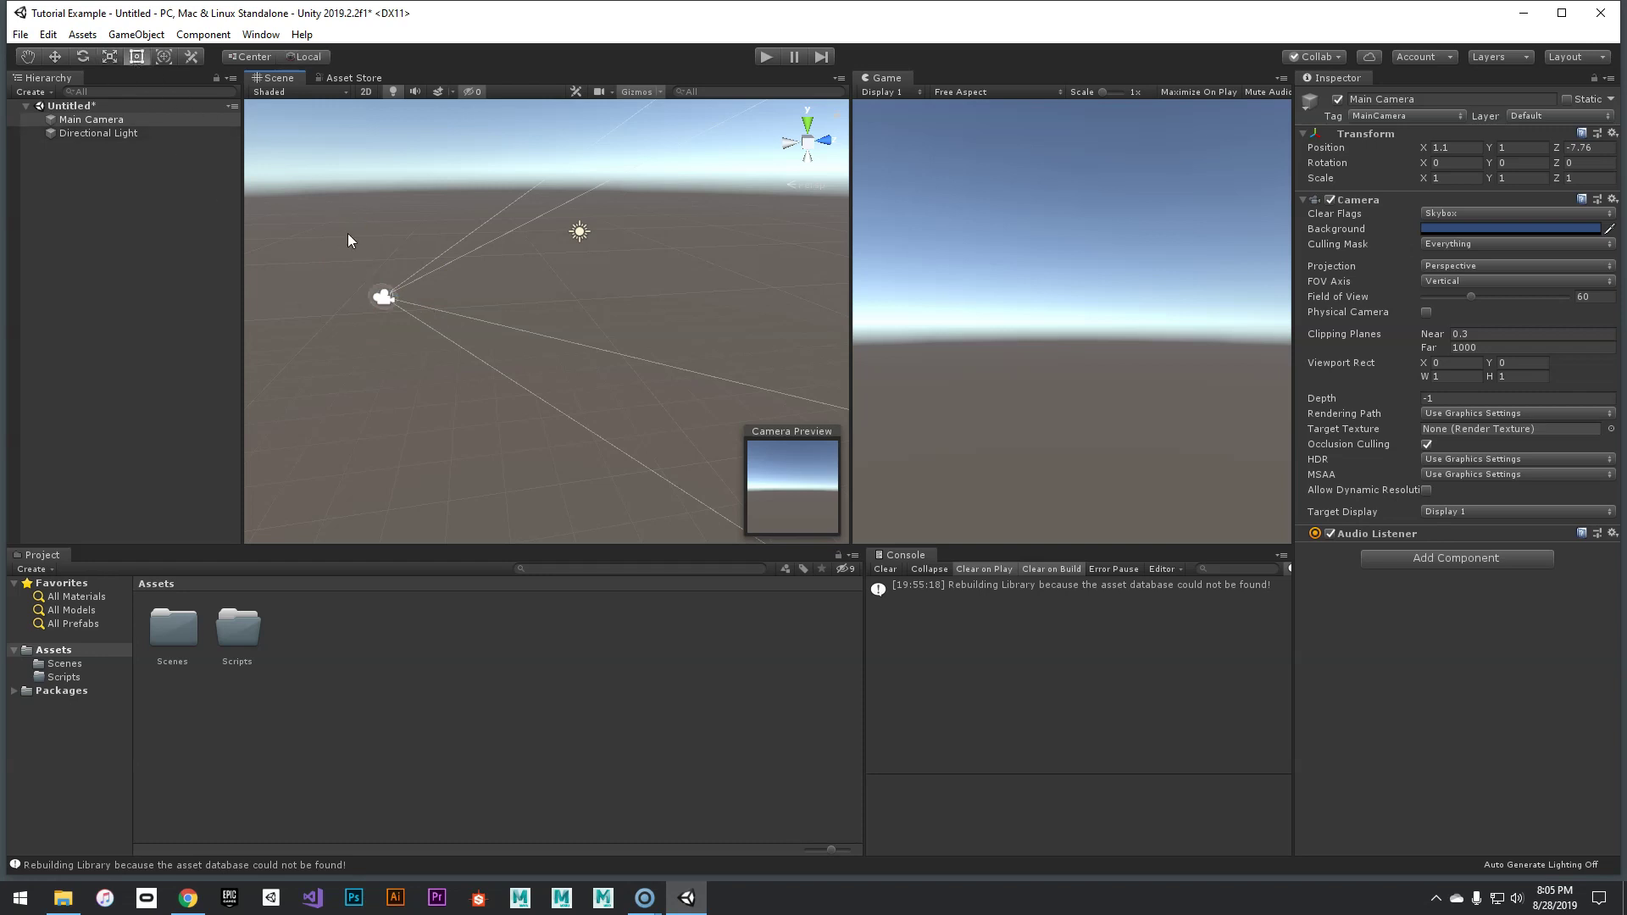
pyautogui.press('r')
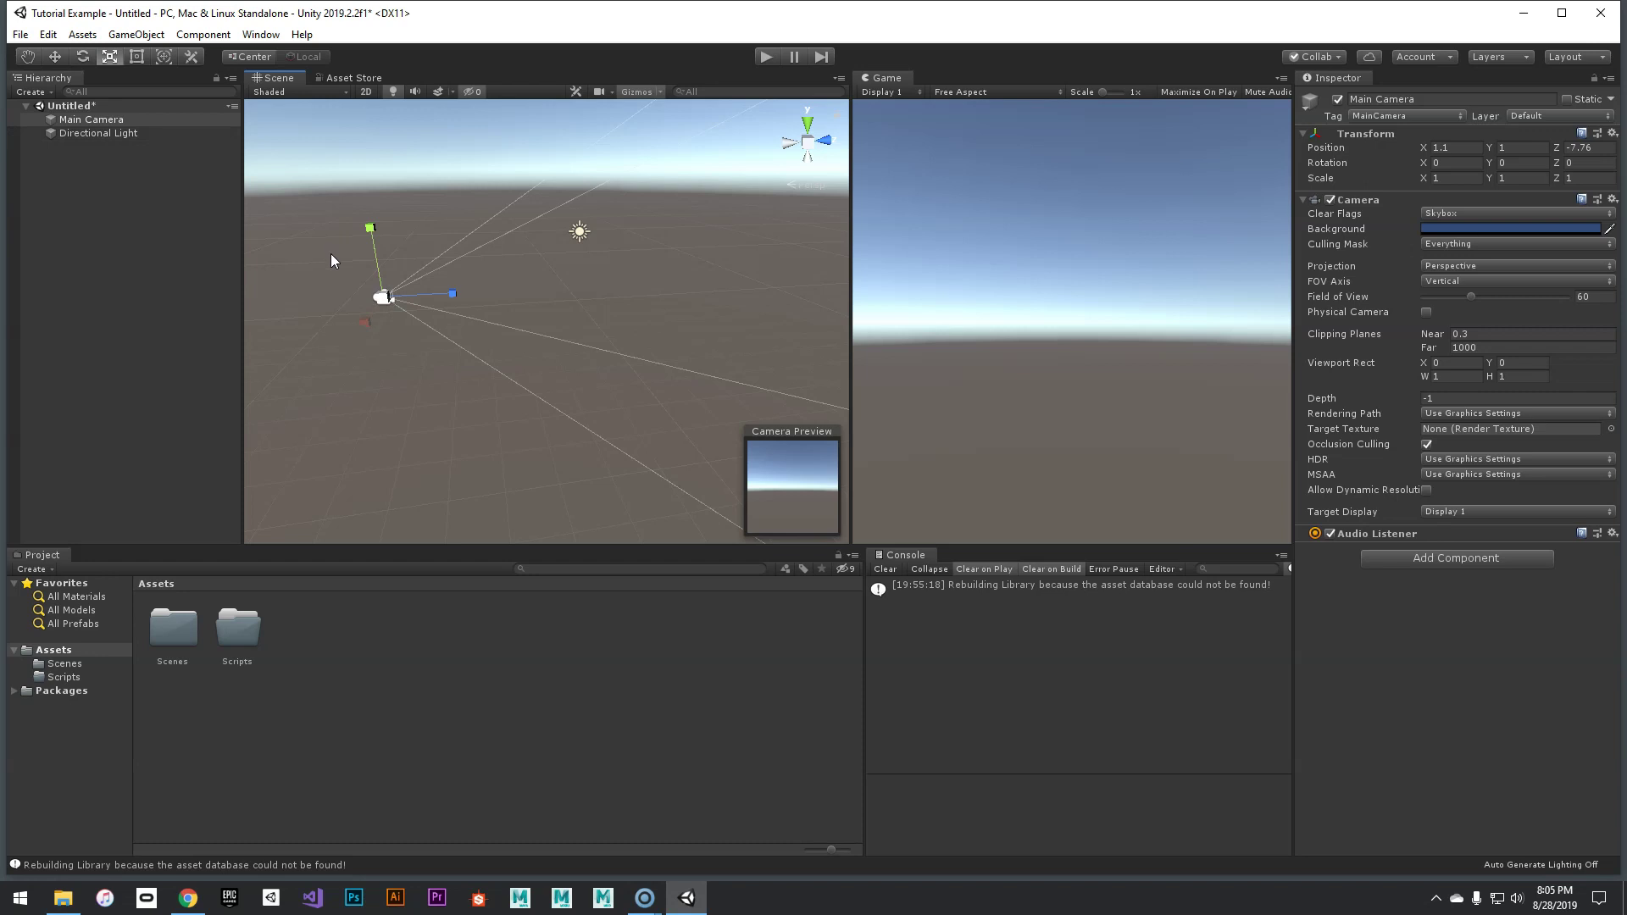
pyautogui.press('e')
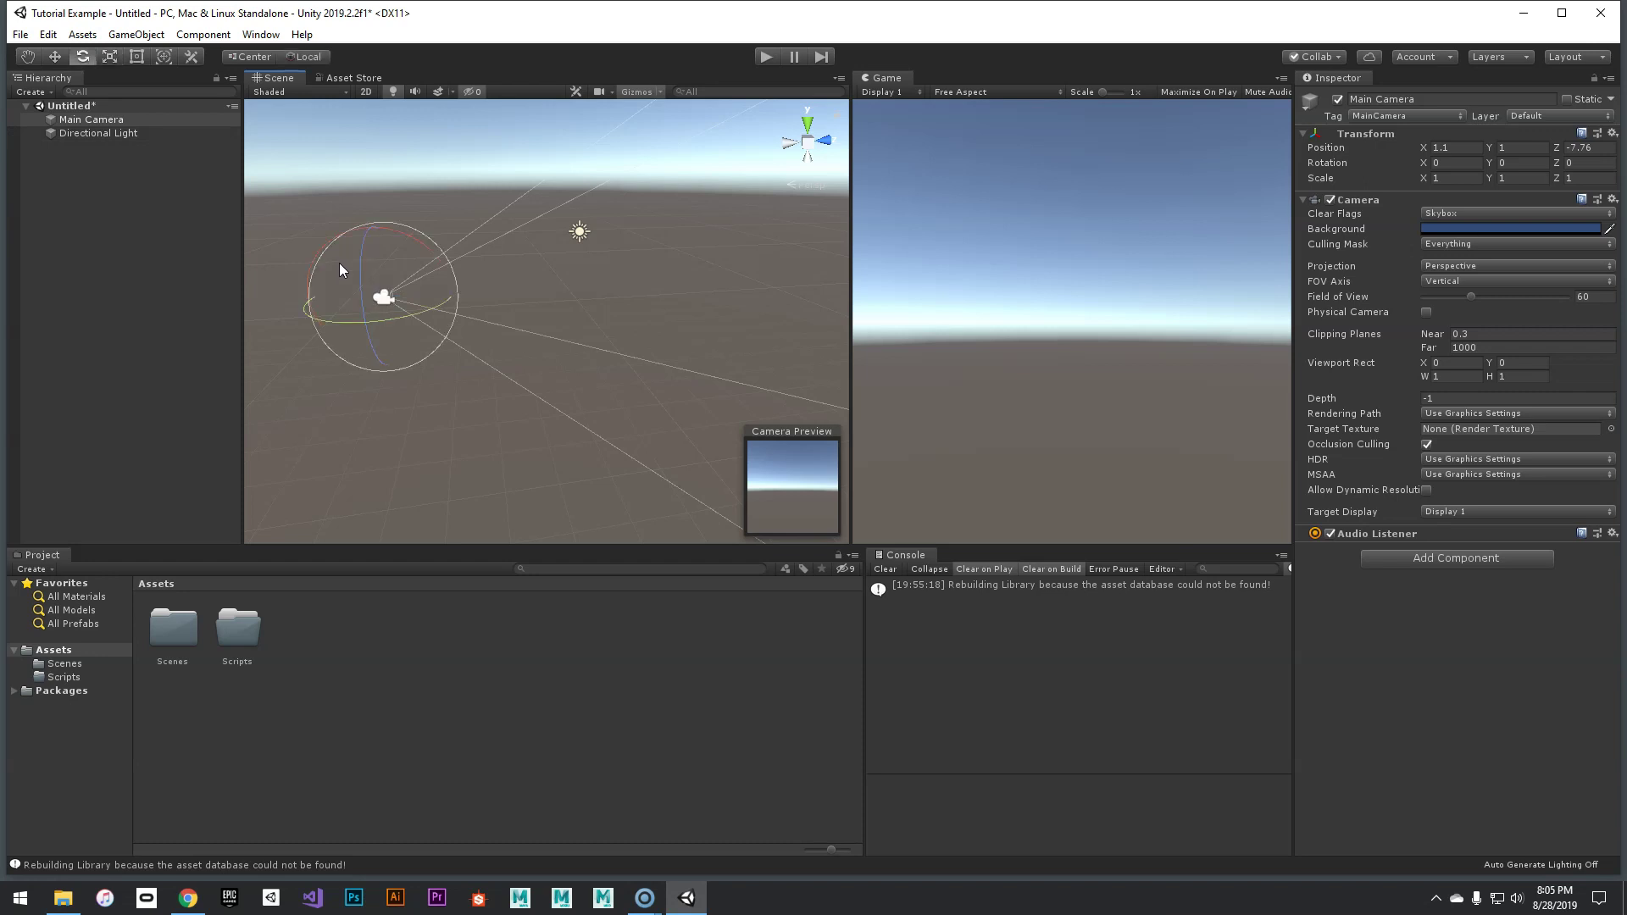
pyautogui.press('r')
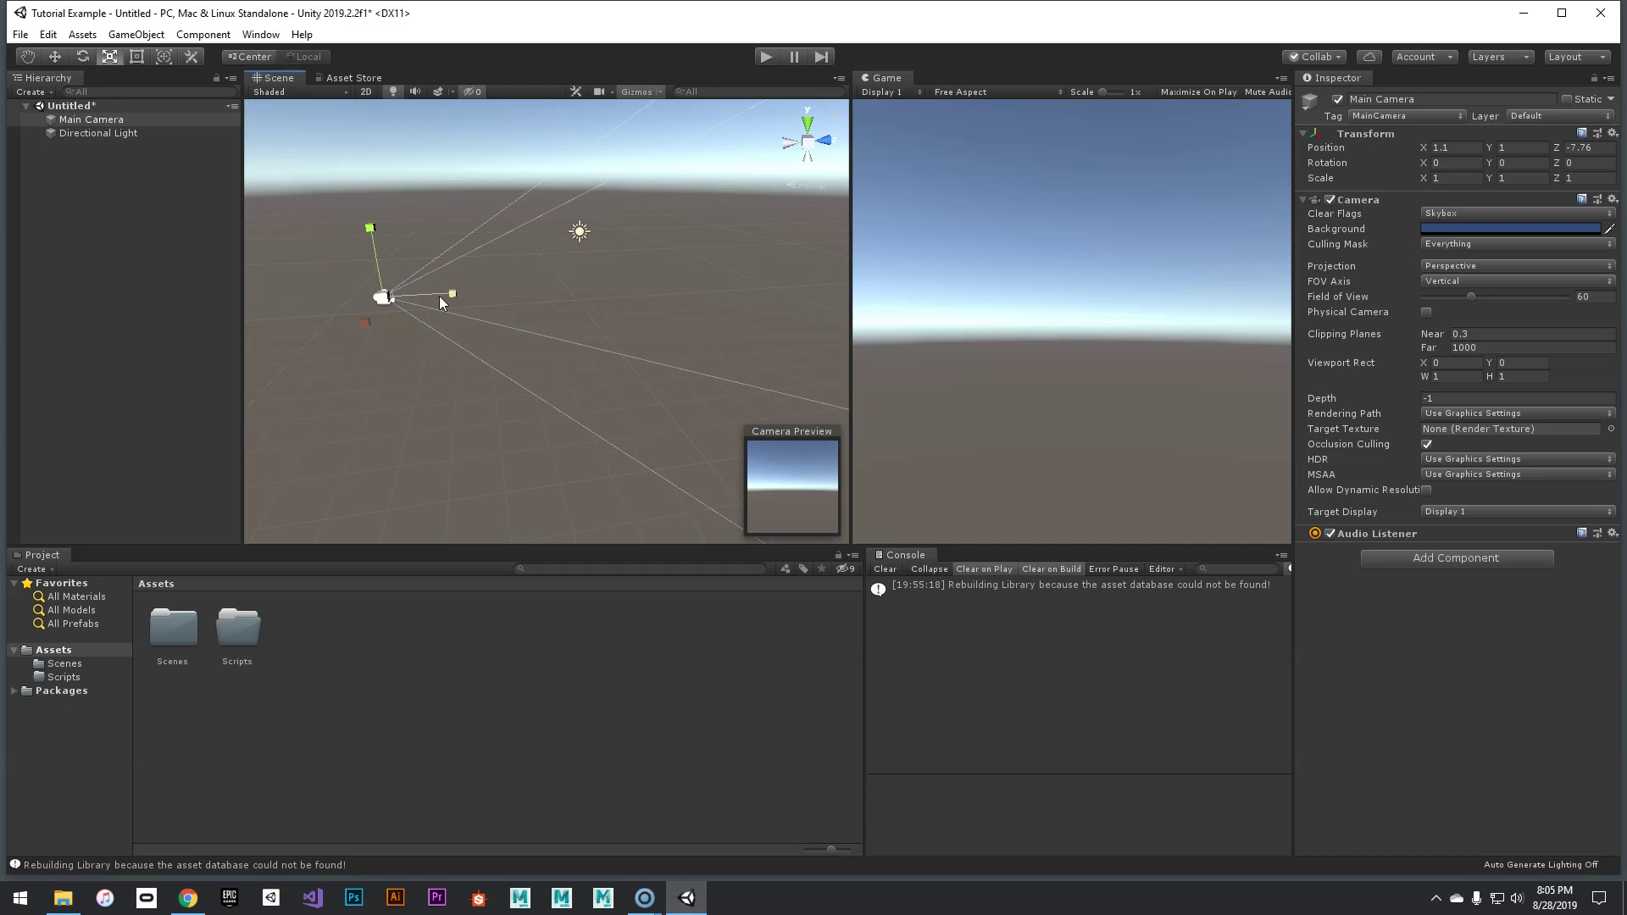
# Step: Rotate the Main Camera to about 6.1 degrees around Y, and try tilting it around X, undoing each tilt
pyautogui.press('e')
pyautogui.moveTo(419, 313); pyautogui.dragTo(373, 240)
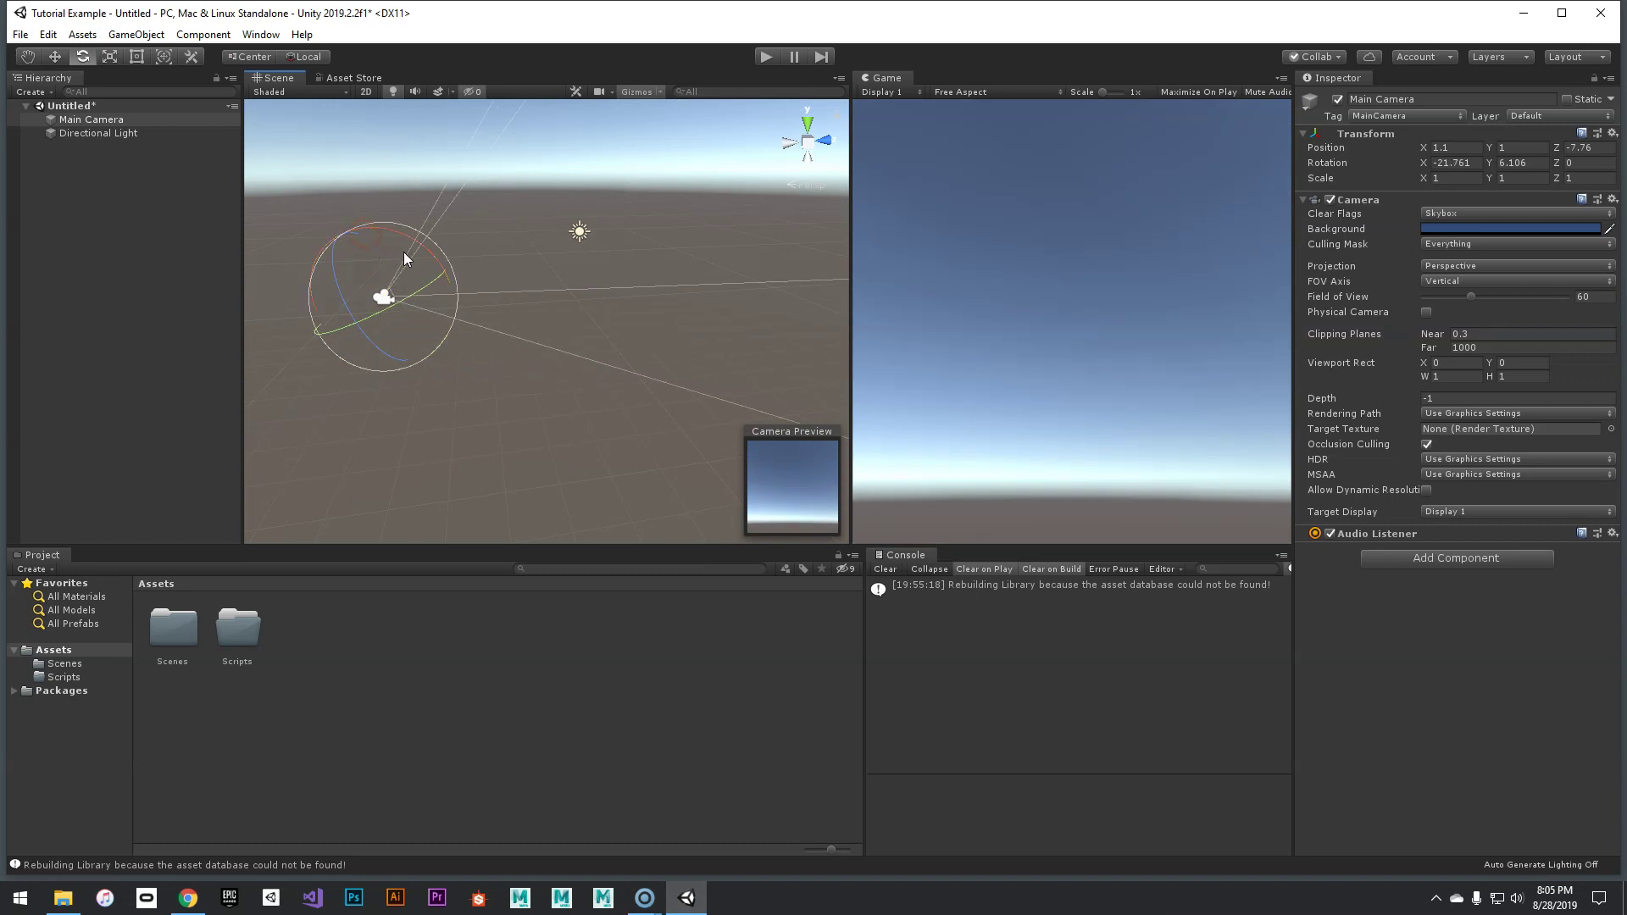
pyautogui.hotkey('ctrl', 'z')
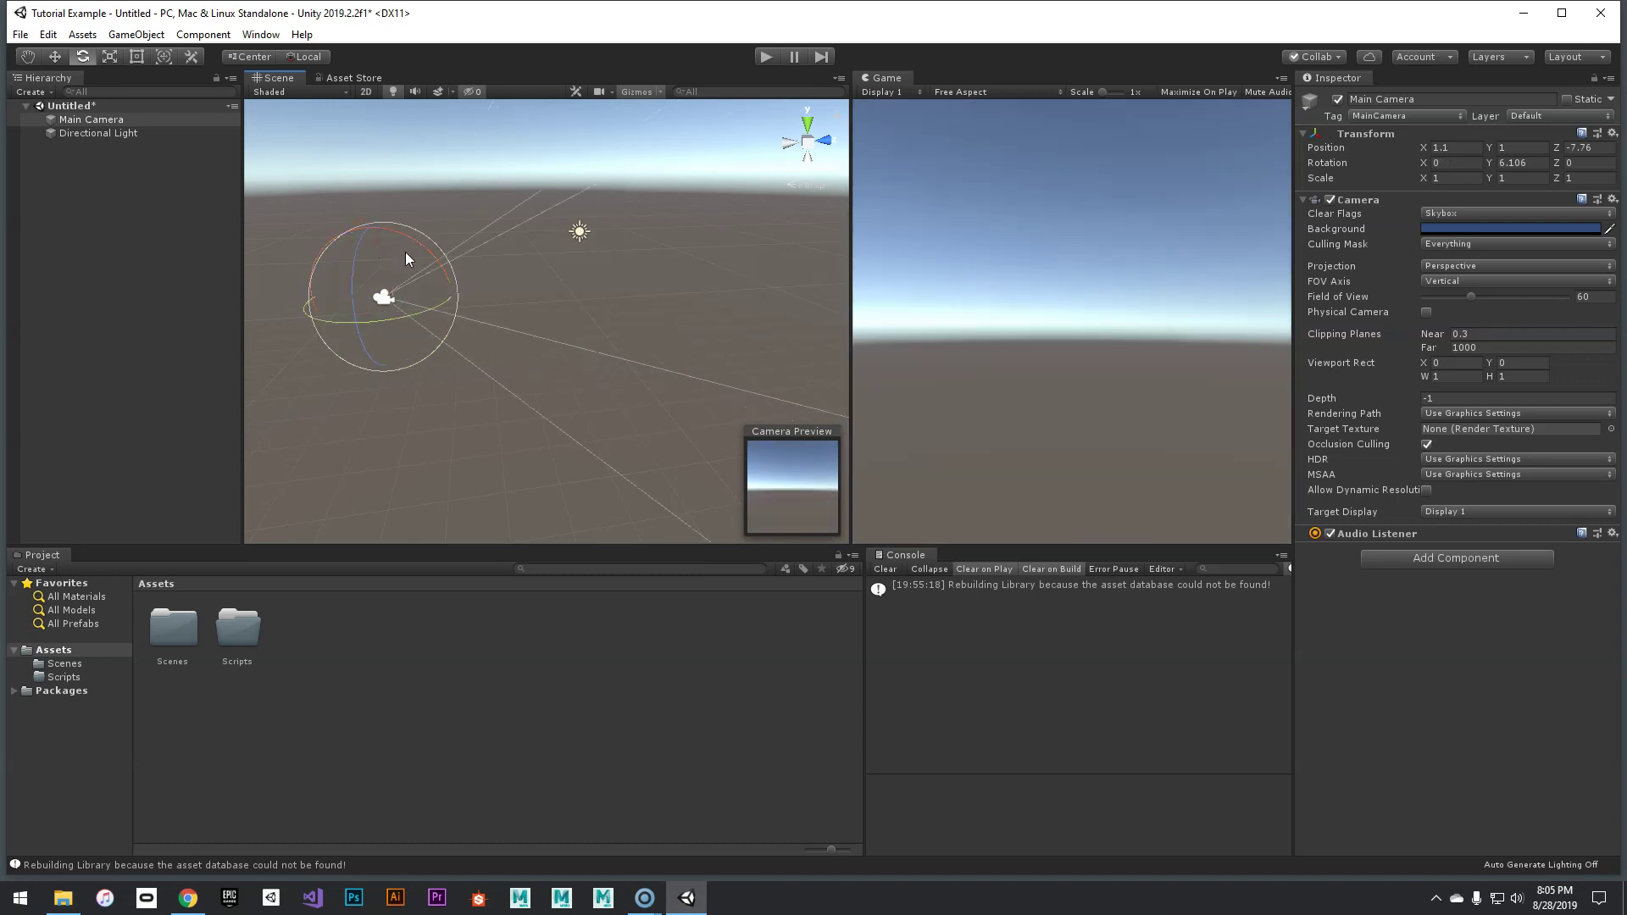
pyautogui.moveTo(403, 244); pyautogui.dragTo(361, 197)
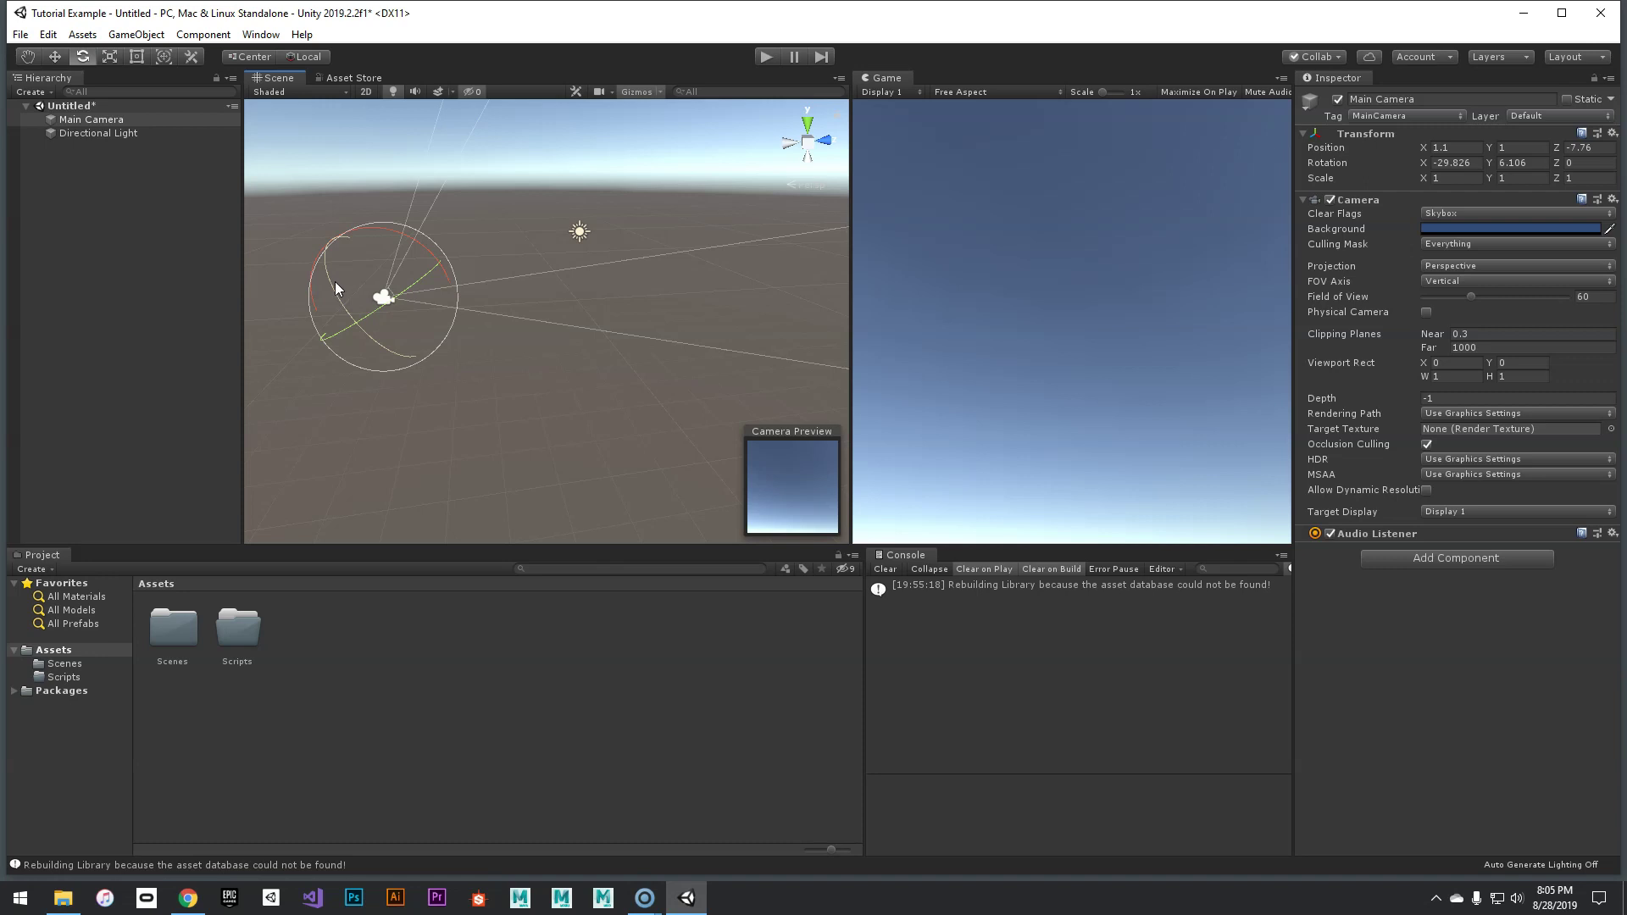
pyautogui.hotkey('ctrl', 'z')
# Step: Set the handle orientation to Global, try rotating the Directional Light, and undo the rotations of the light and the Main Camera
pyautogui.click(580, 231)
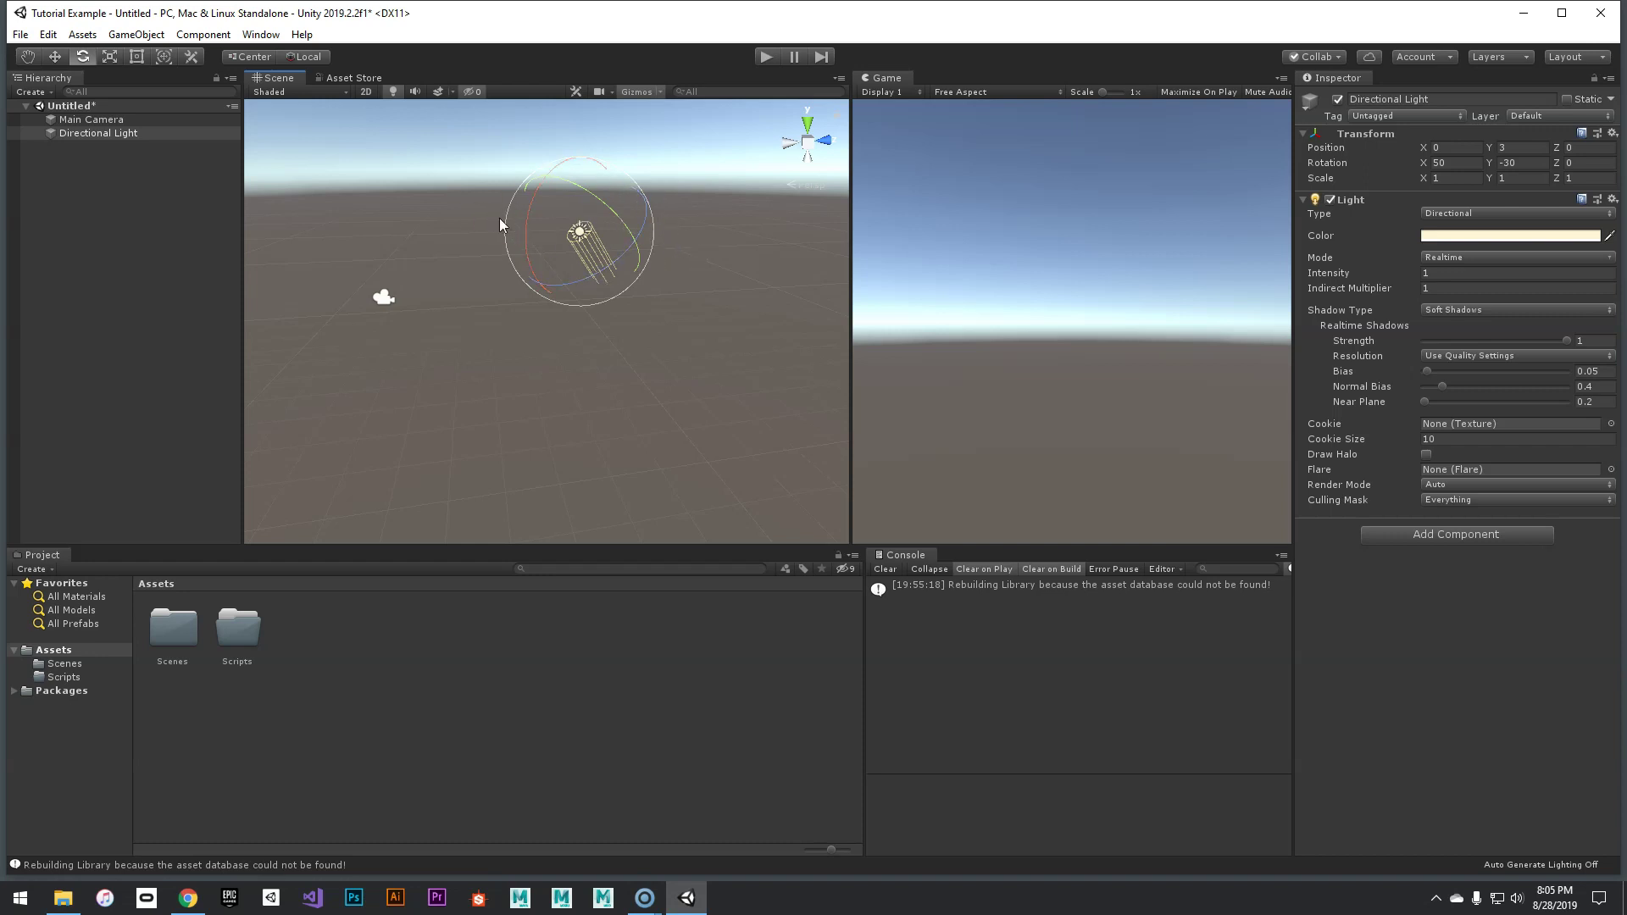
pyautogui.click(302, 57)
pyautogui.moveTo(636, 246)
pyautogui.mouseDown()
pyautogui.moveTo(443, 239)
pyautogui.moveTo(618, 258)
pyautogui.moveTo(631, 225)
pyautogui.moveTo(549, 164)
pyautogui.moveTo(517, 170)
pyautogui.moveTo(664, 241)
pyautogui.mouseUp()
pyautogui.hotkey('ctrl', 'z')
pyautogui.hotkey('ctrl', 'z')
pyautogui.hotkey('ctrl', 'z')
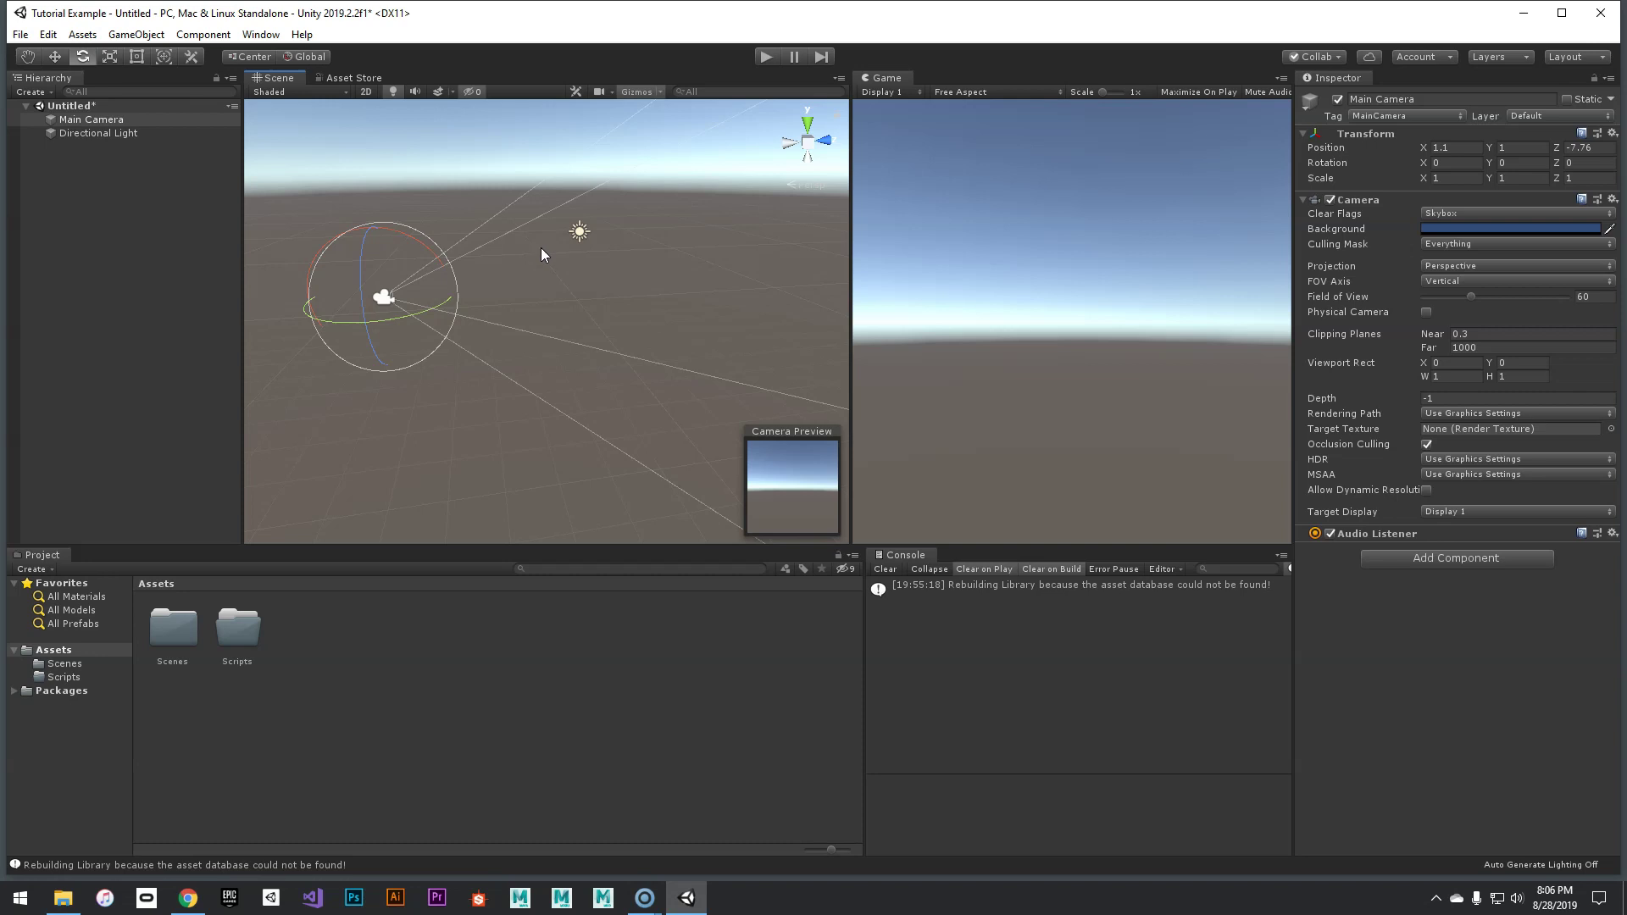
# Step: Focus the Scene view on the Main Camera and on the Directional Light in turn, orbiting around each
pyautogui.press('f')
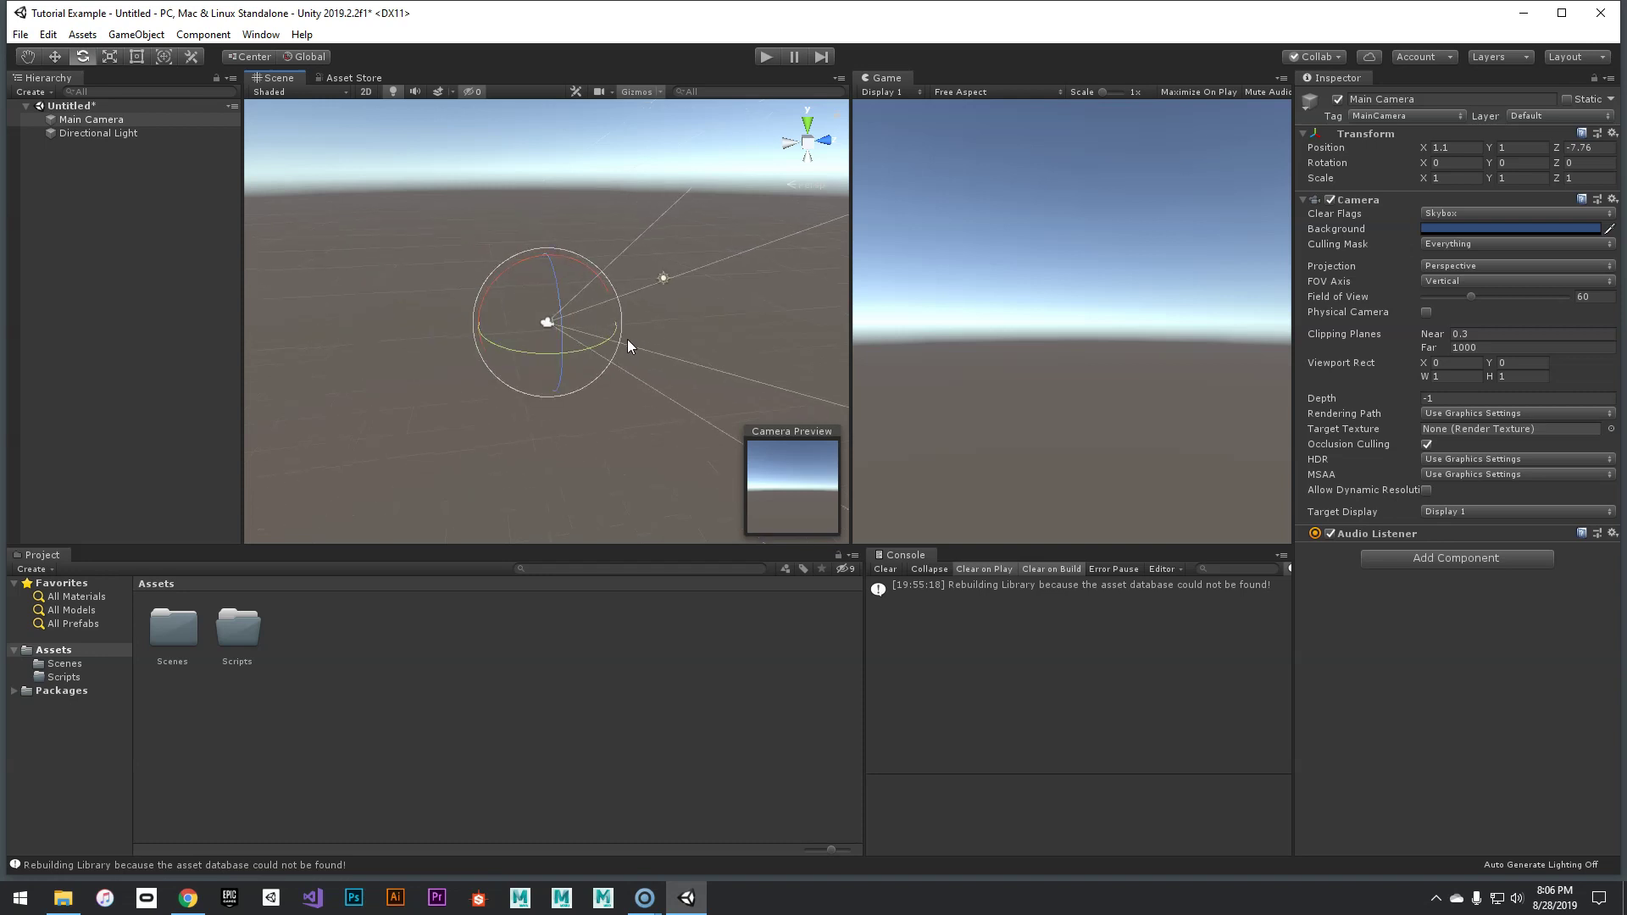
pyautogui.scroll(5, 625, 344)
pyautogui.keyDown('alt'); pyautogui.moveTo(716, 320); pyautogui.dragTo(809, 352); pyautogui.keyUp('alt')
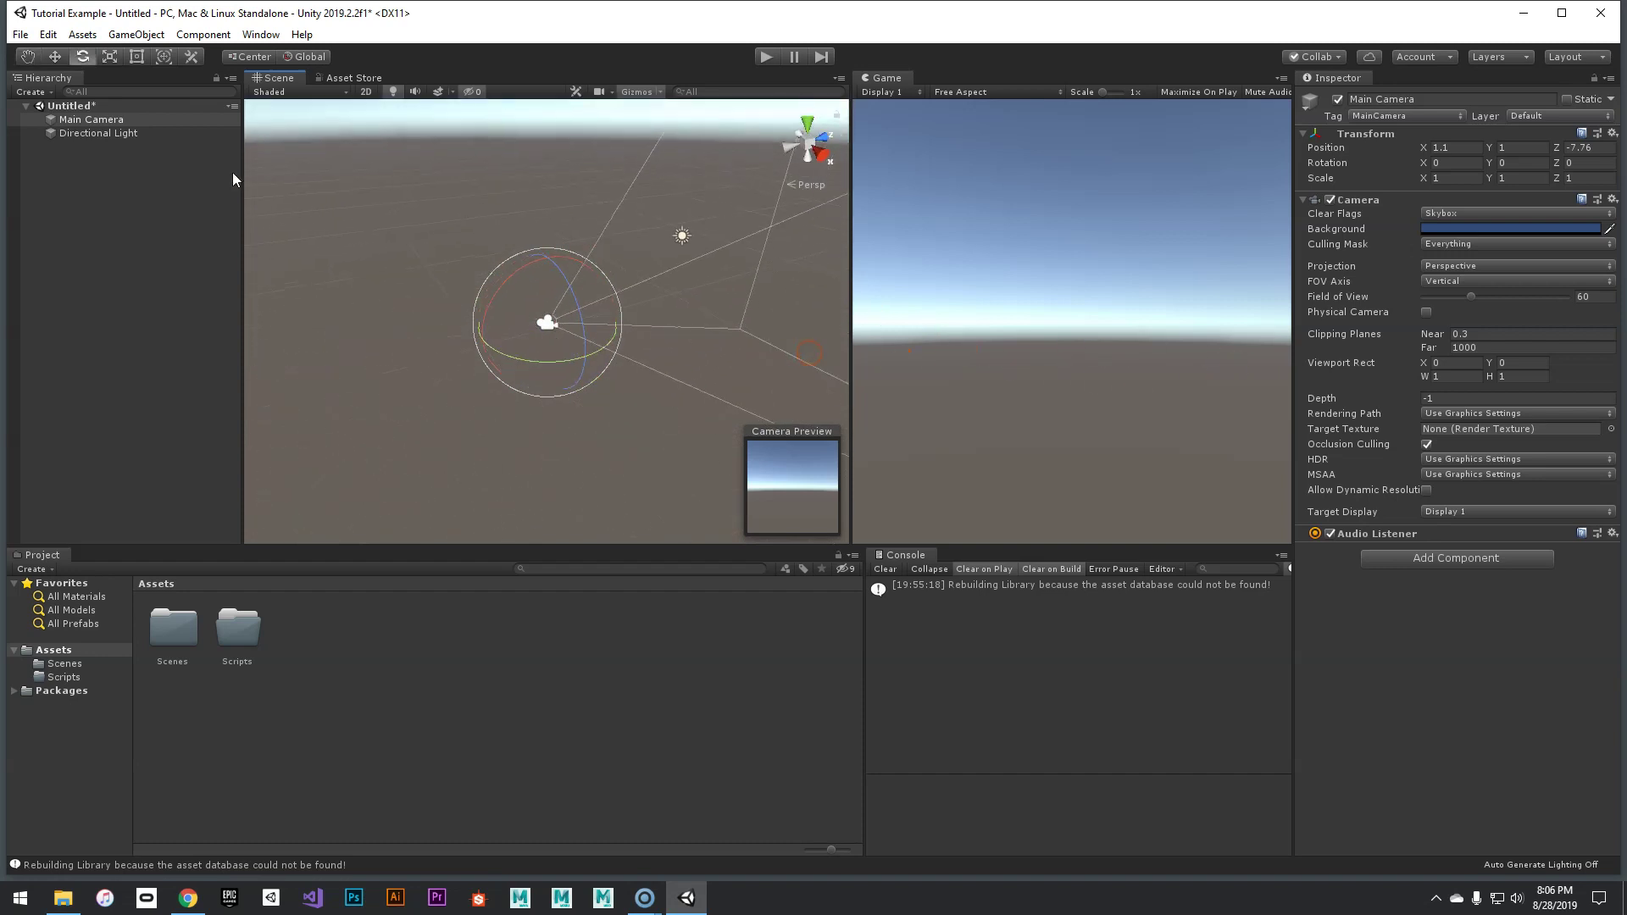
pyautogui.click(132, 137)
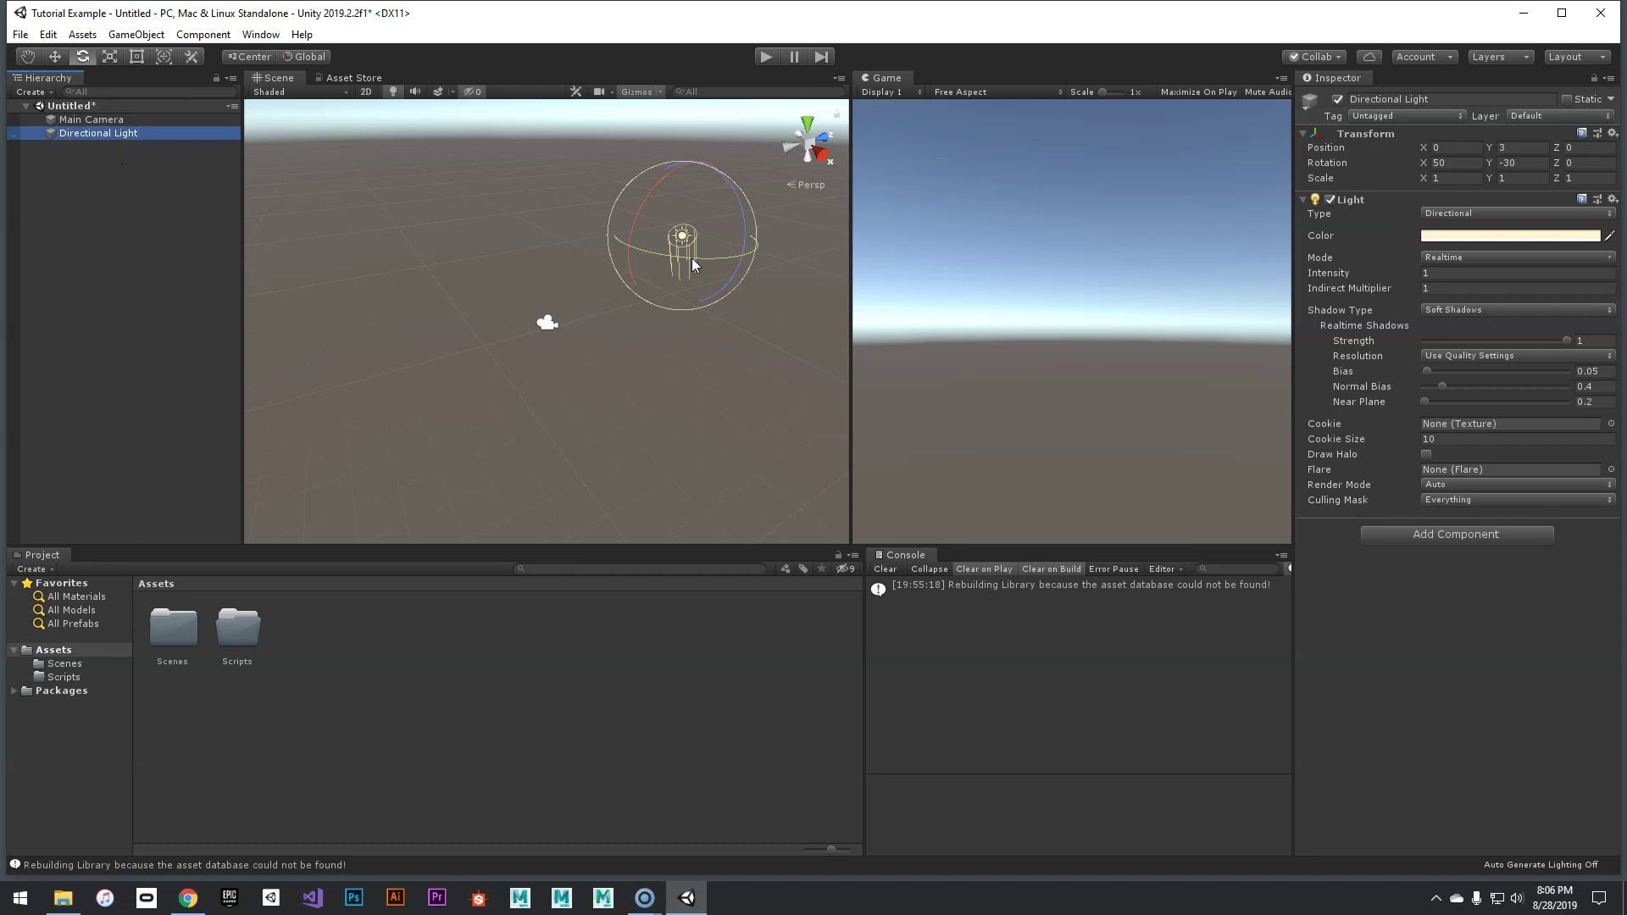
pyautogui.press('f')
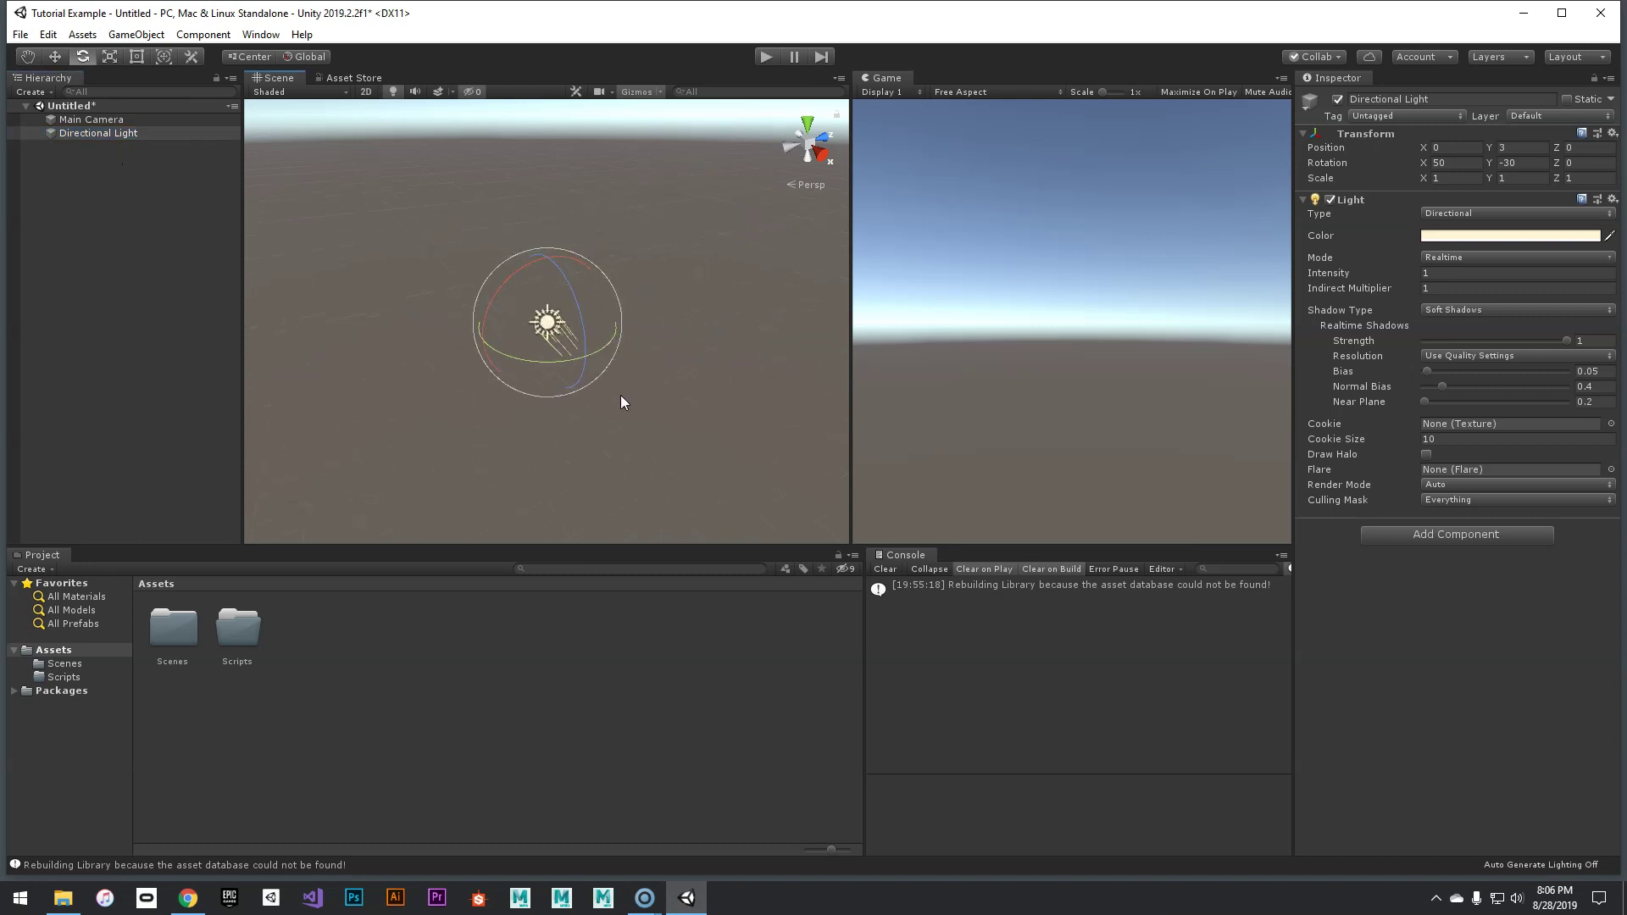
pyautogui.keyDown('alt'); pyautogui.moveTo(719, 378); pyautogui.dragTo(533, 371); pyautogui.keyUp('alt')
pyautogui.press('e')
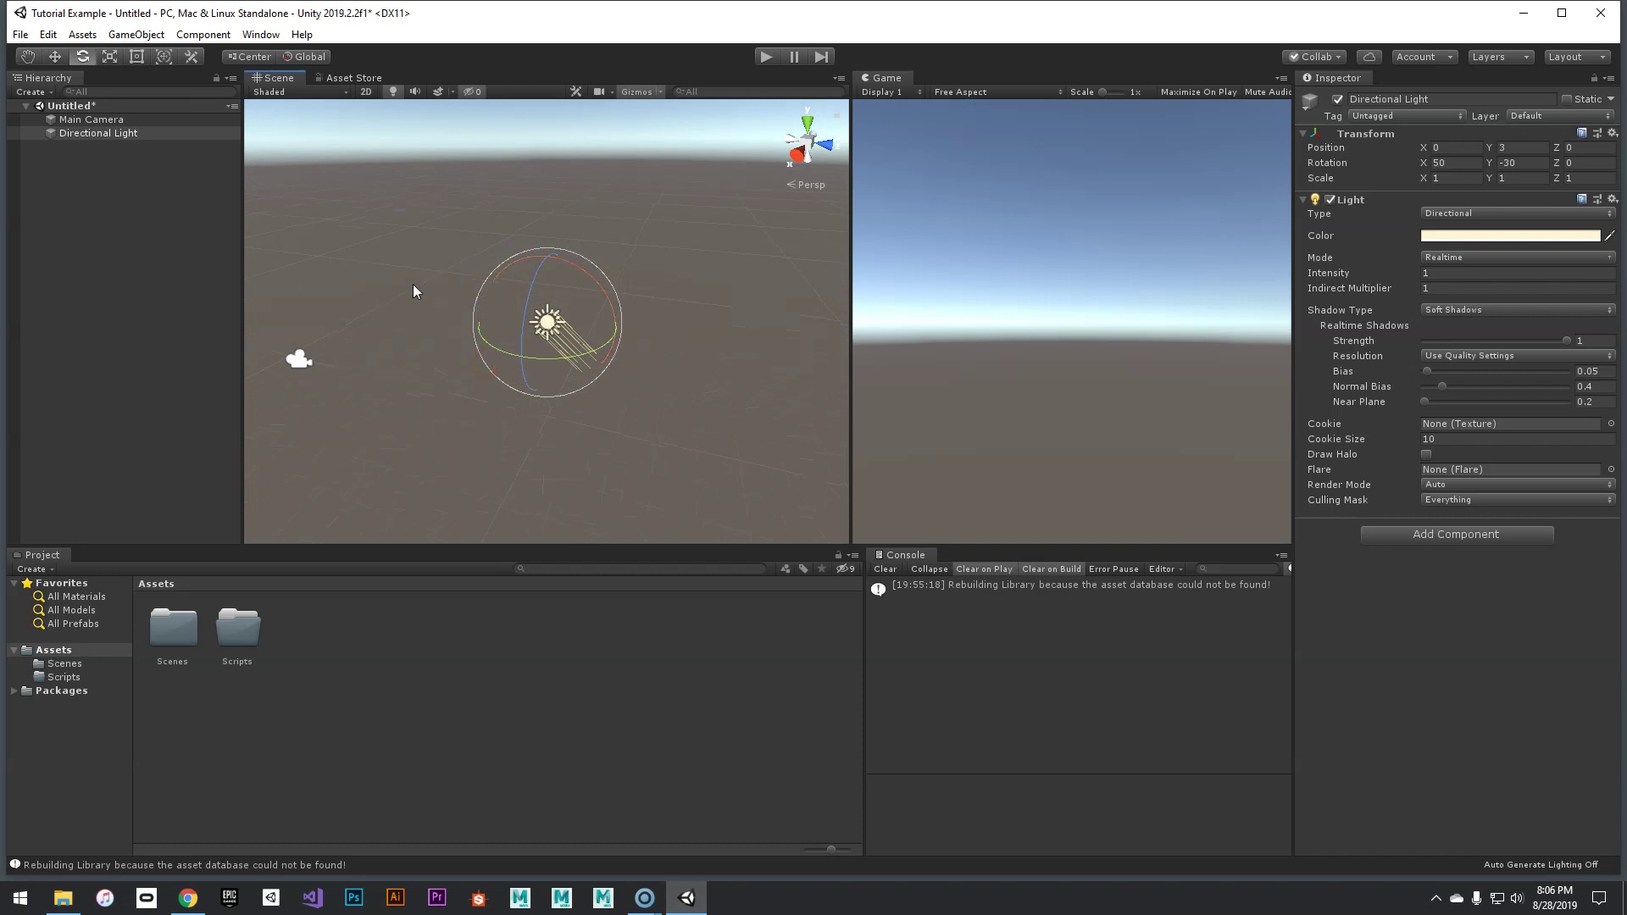
# Step: Orbit, zoom and fly through the scene around the Directional Light, moving sideways as well as up and down
pyautogui.keyDown('alt'); pyautogui.moveTo(403, 304); pyautogui.dragTo(442, 279); pyautogui.keyUp('alt')
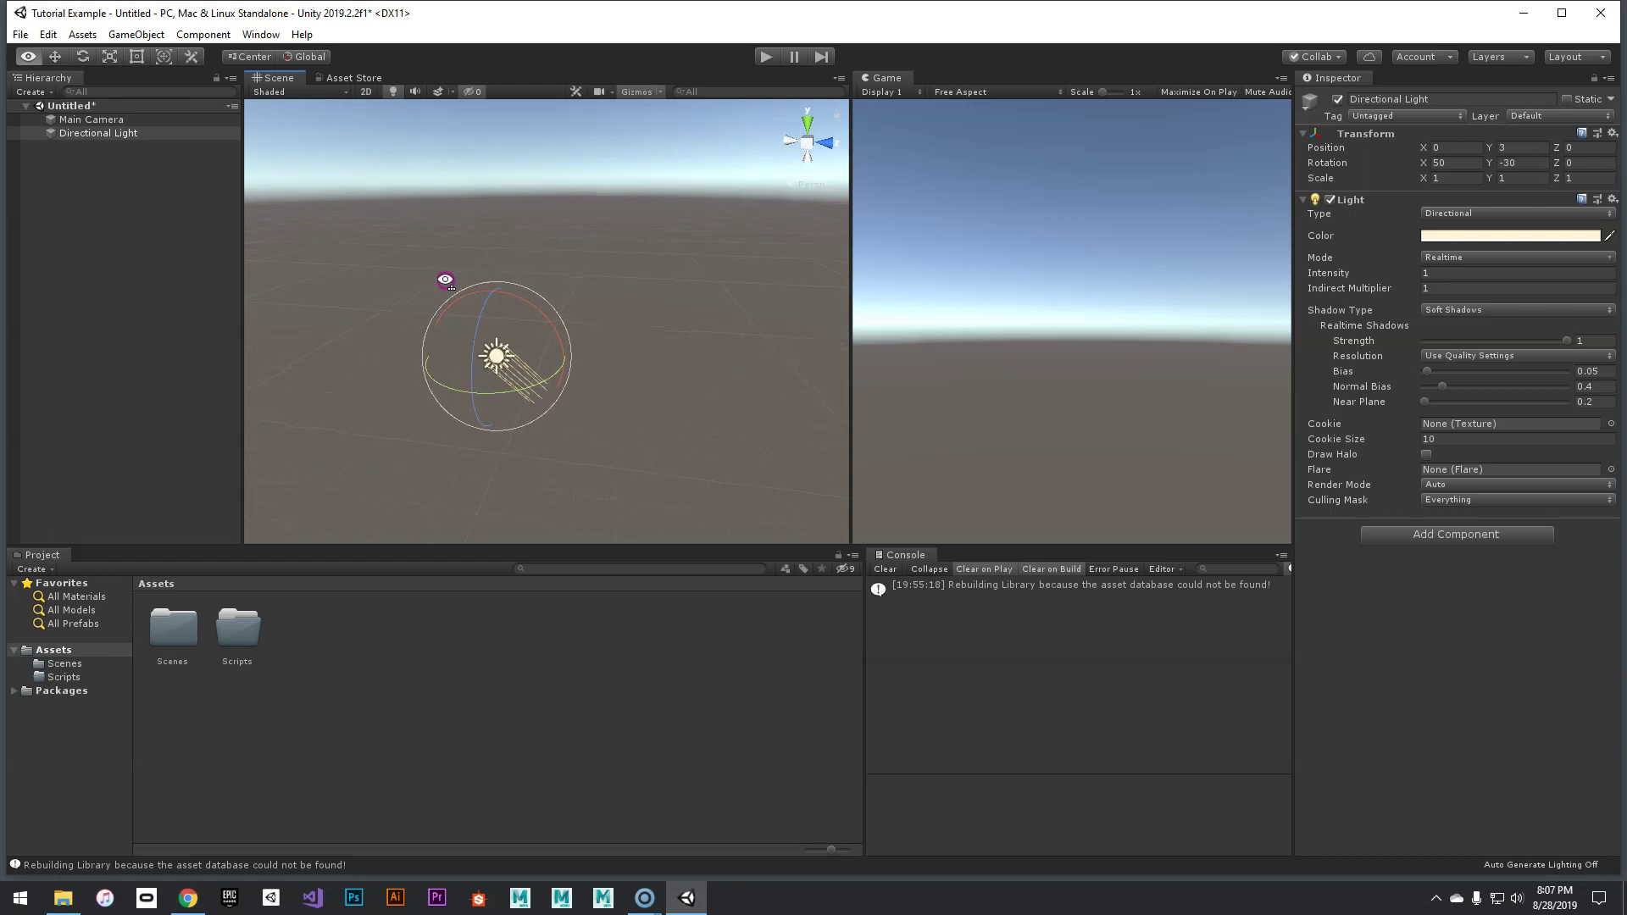
pyautogui.scroll(4, 443, 280)
pyautogui.keyDown('alt'); pyautogui.moveTo(448, 282); pyautogui.dragTo(402, 322); pyautogui.keyUp('alt')
pyautogui.scroll(-3, 403, 321)
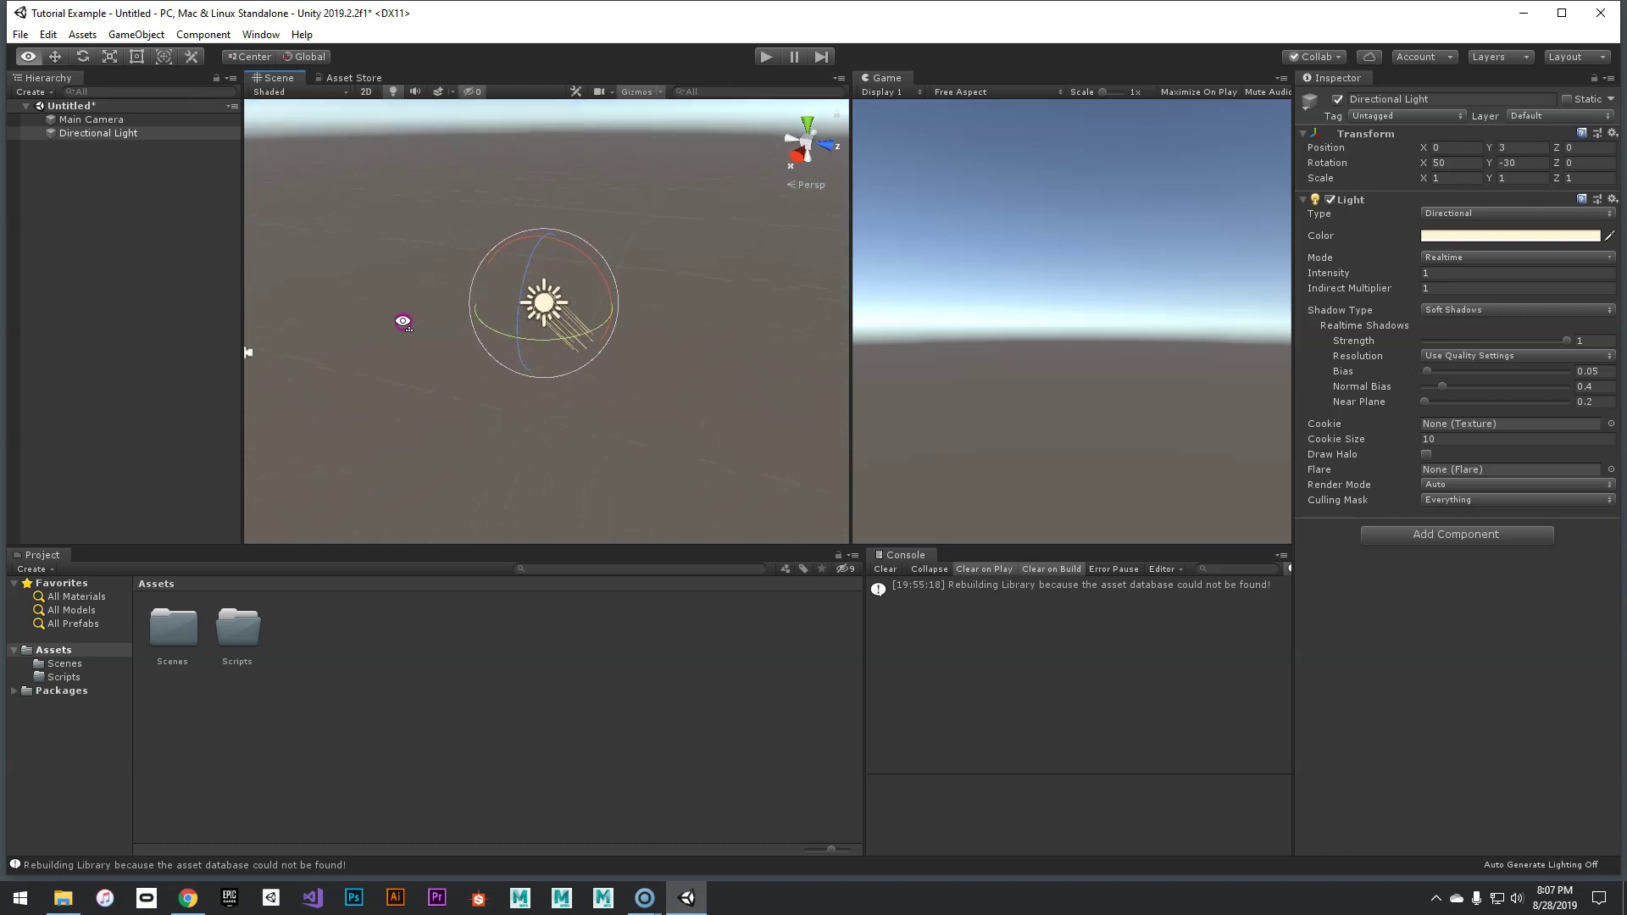
pyautogui.press('a')
pyautogui.press('d')
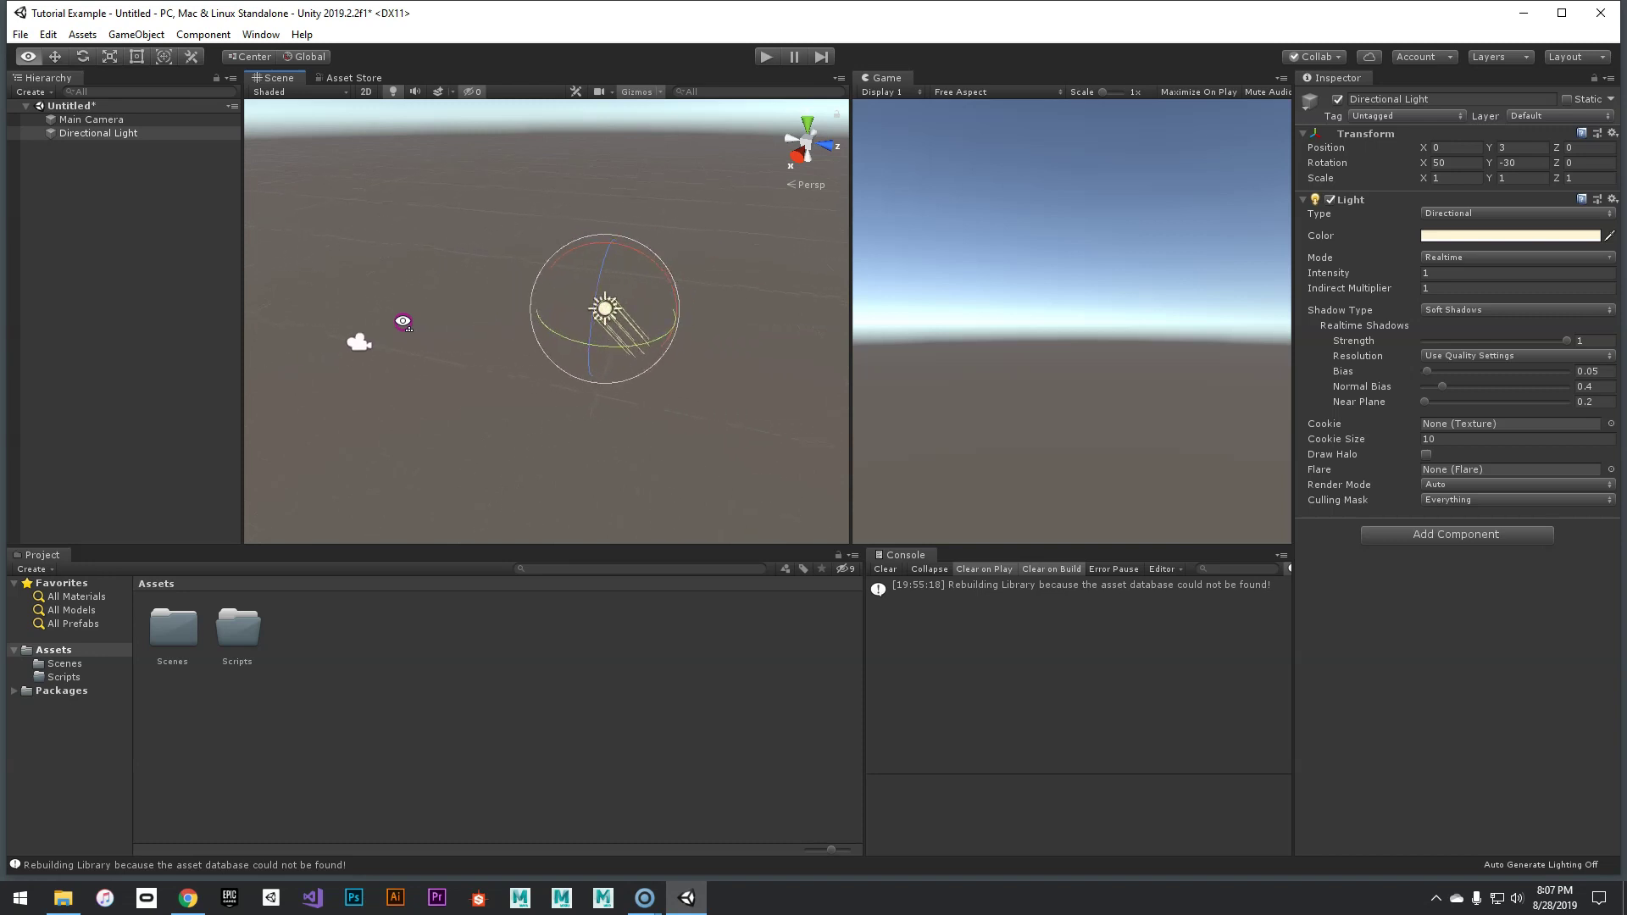
pyautogui.press('a')
pyautogui.press('a')
pyautogui.press('d')
pyautogui.press('a')
pyautogui.press('q')
pyautogui.press('e')
pyautogui.press('q')
pyautogui.moveTo(402, 322)
pyautogui.mouseDown(button='right')
pyautogui.moveTo(318, 297)
pyautogui.moveTo(332, 347)
pyautogui.moveTo(413, 311)
pyautogui.mouseUp(button='right')
pyautogui.press('e')
pyautogui.press('q')
pyautogui.press('e')
pyautogui.keyDown('alt'); pyautogui.moveTo(532, 318); pyautogui.dragTo(518, 343); pyautogui.keyUp('alt')
pyautogui.moveTo(548, 362); pyautogui.dragTo(819, 343, button='right')
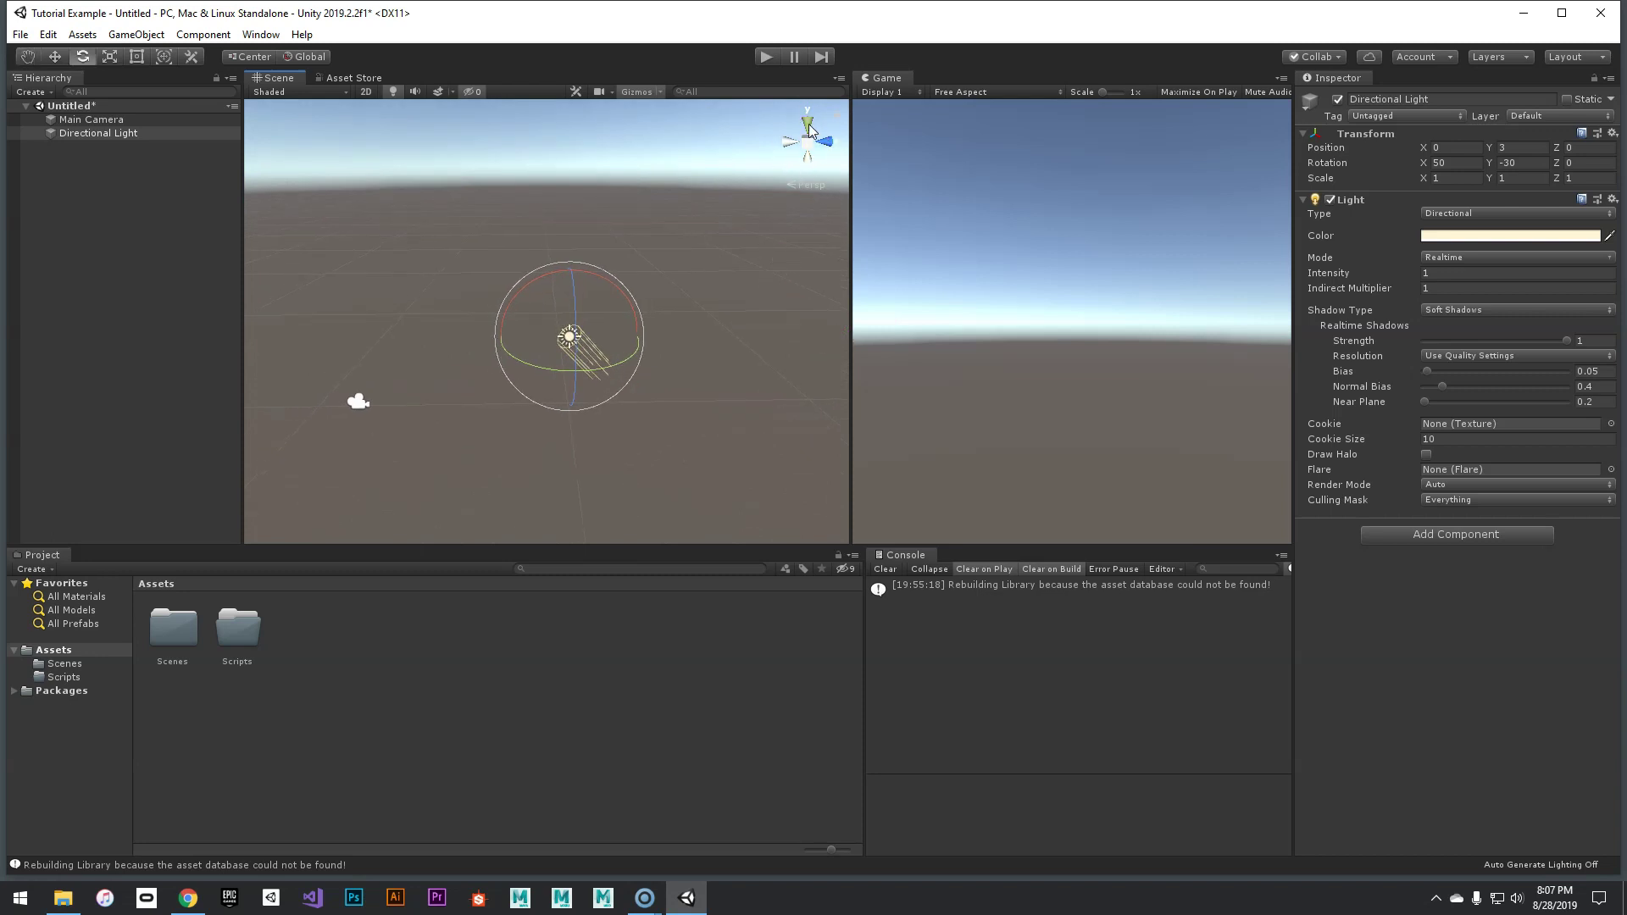
# Step: Snap the Scene view to axis views including Left, toggle between perspective and isometric projection, and return to an angled perspective view
pyautogui.click(822, 146)
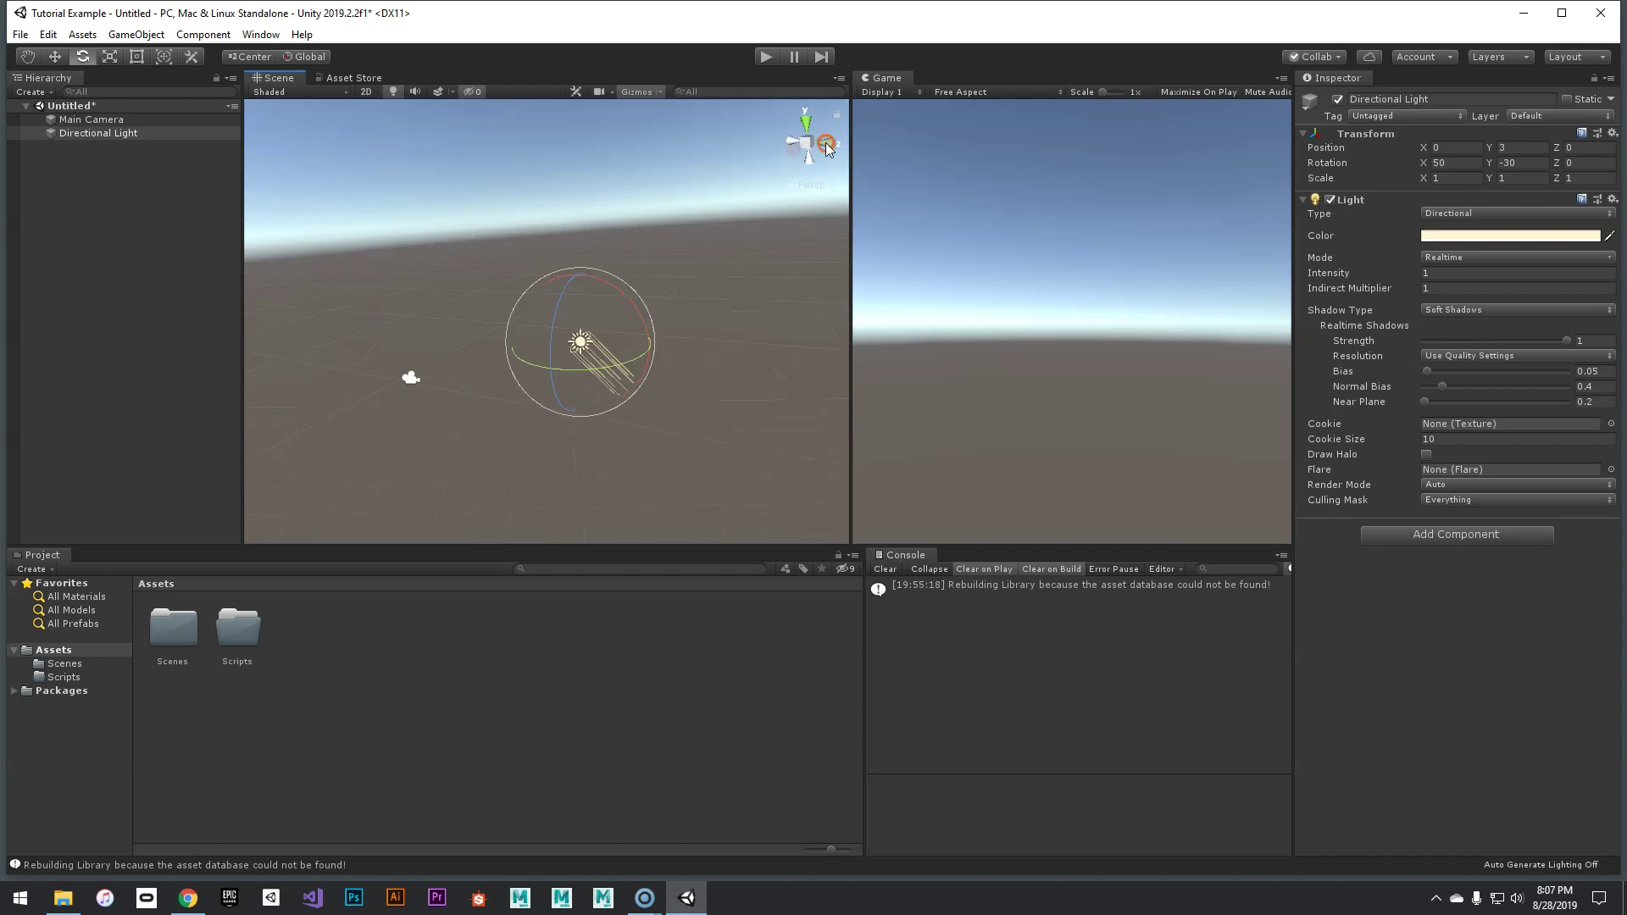
pyautogui.click(828, 148)
pyautogui.click(828, 148)
pyautogui.click(828, 148)
pyautogui.click(828, 148)
pyautogui.click(827, 147)
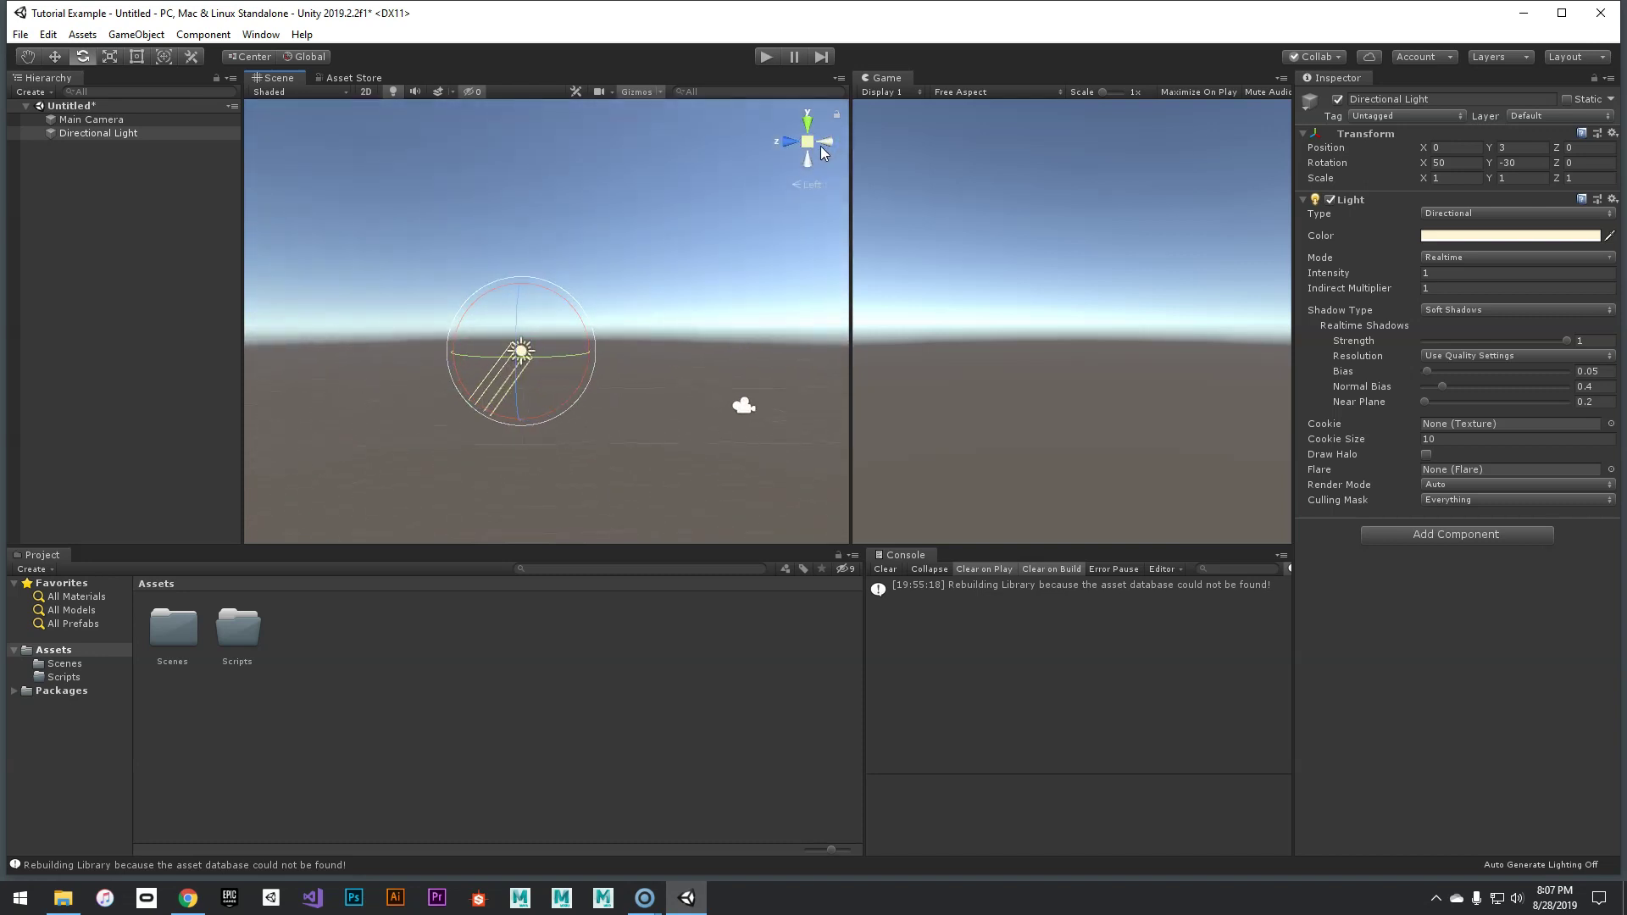
pyautogui.click(808, 142)
pyautogui.click(808, 142)
pyautogui.click(808, 142)
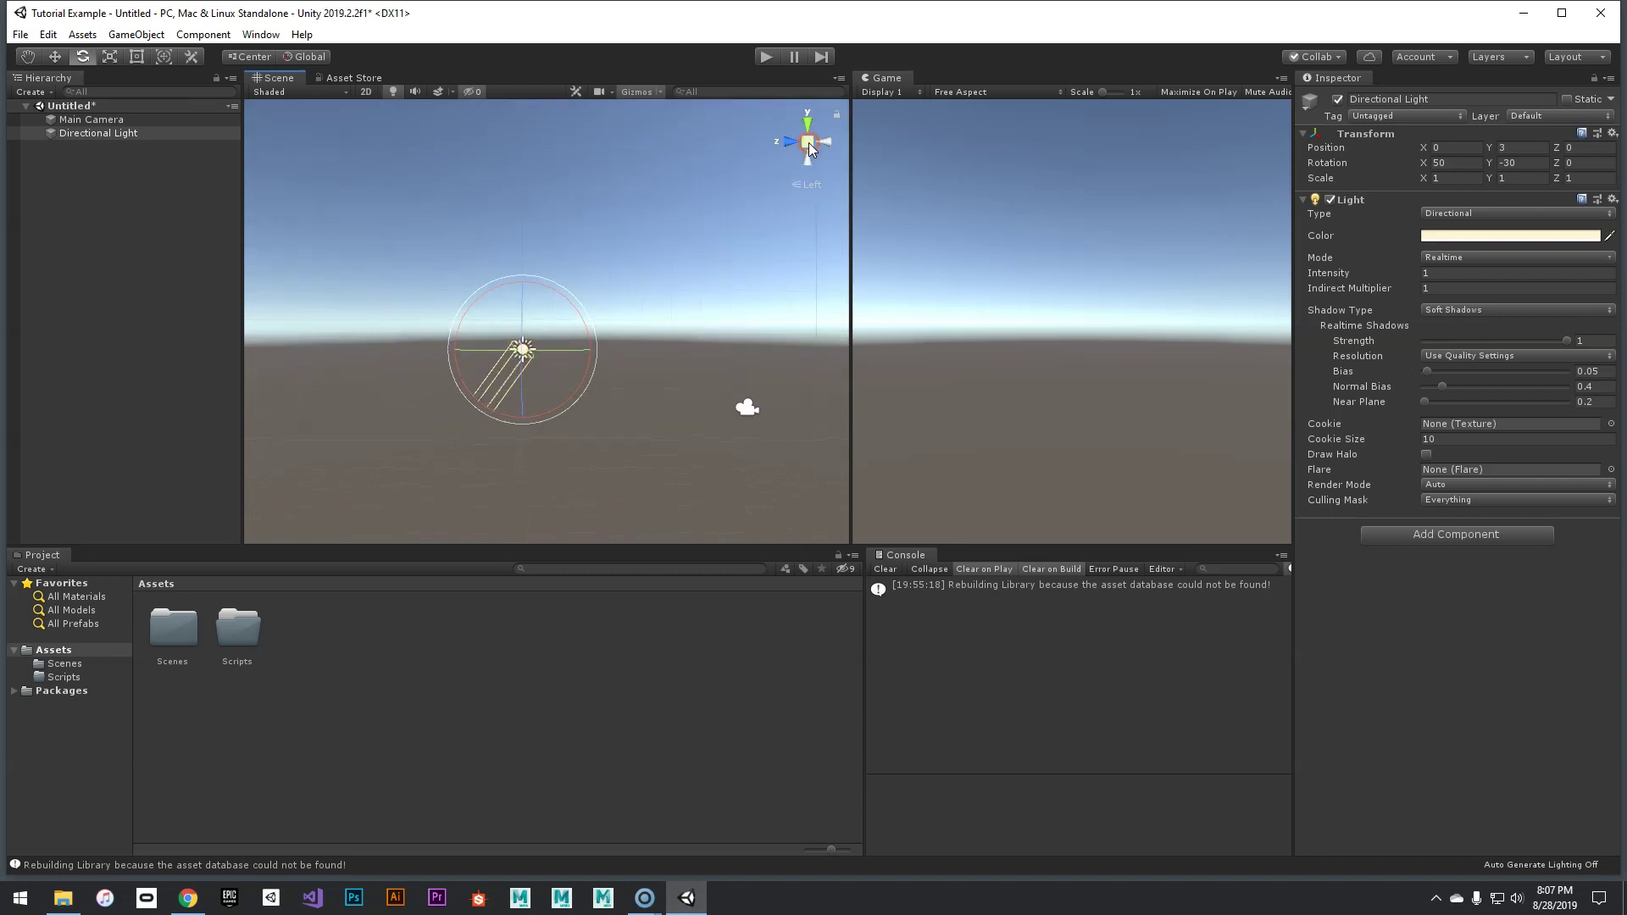
pyautogui.click(808, 143)
pyautogui.click(809, 142)
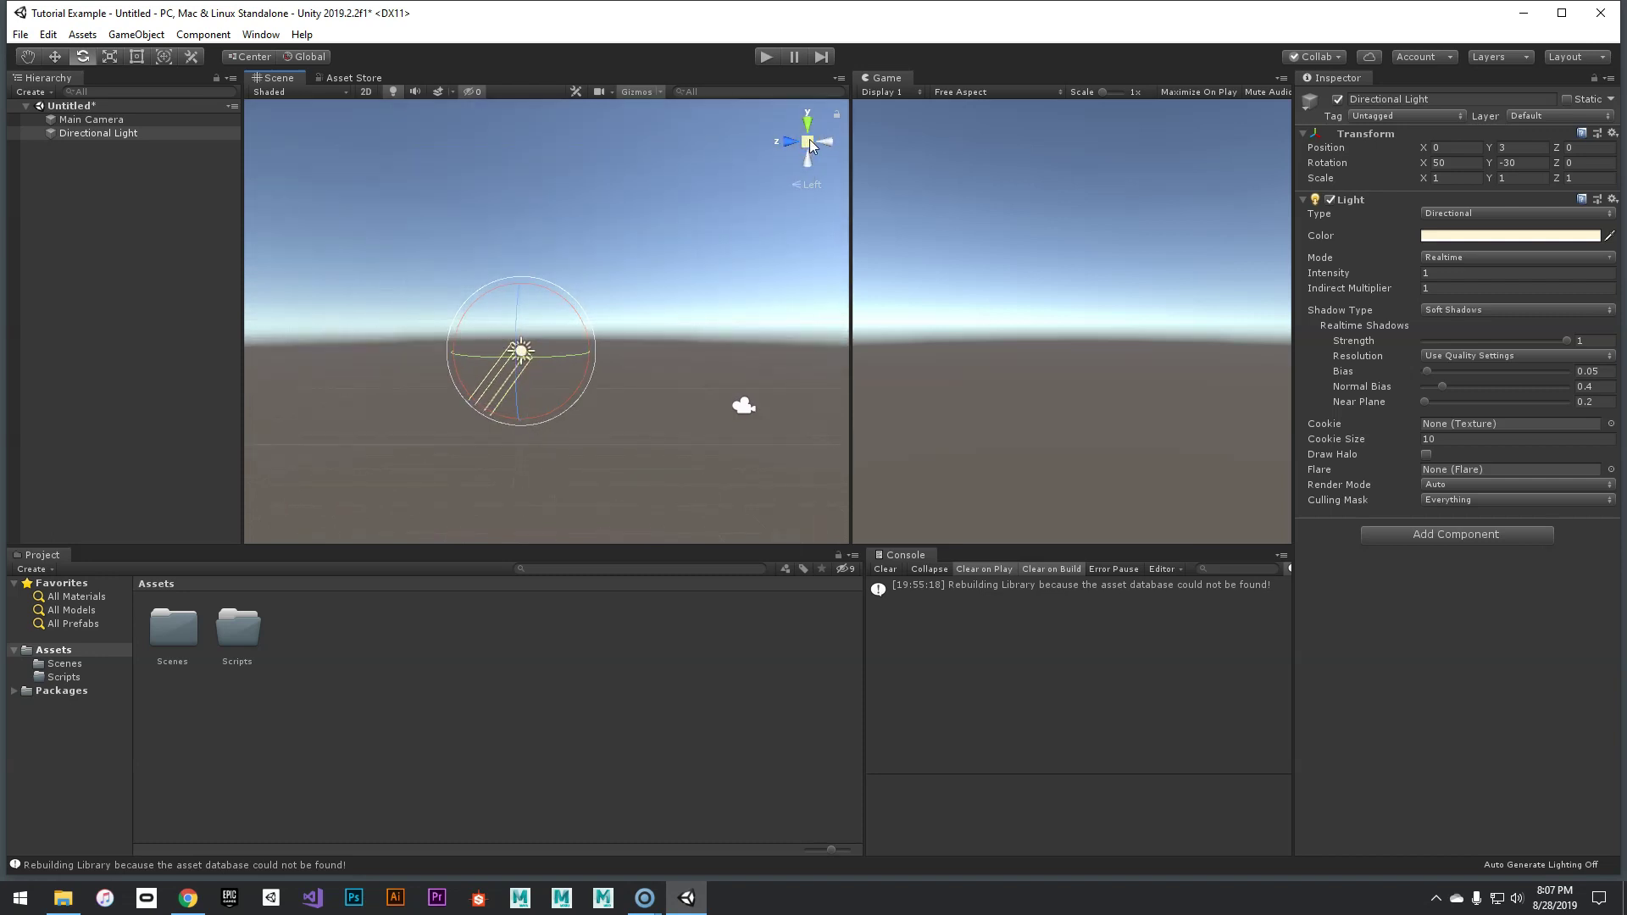
pyautogui.moveTo(816, 171); pyautogui.dragTo(602, 398)
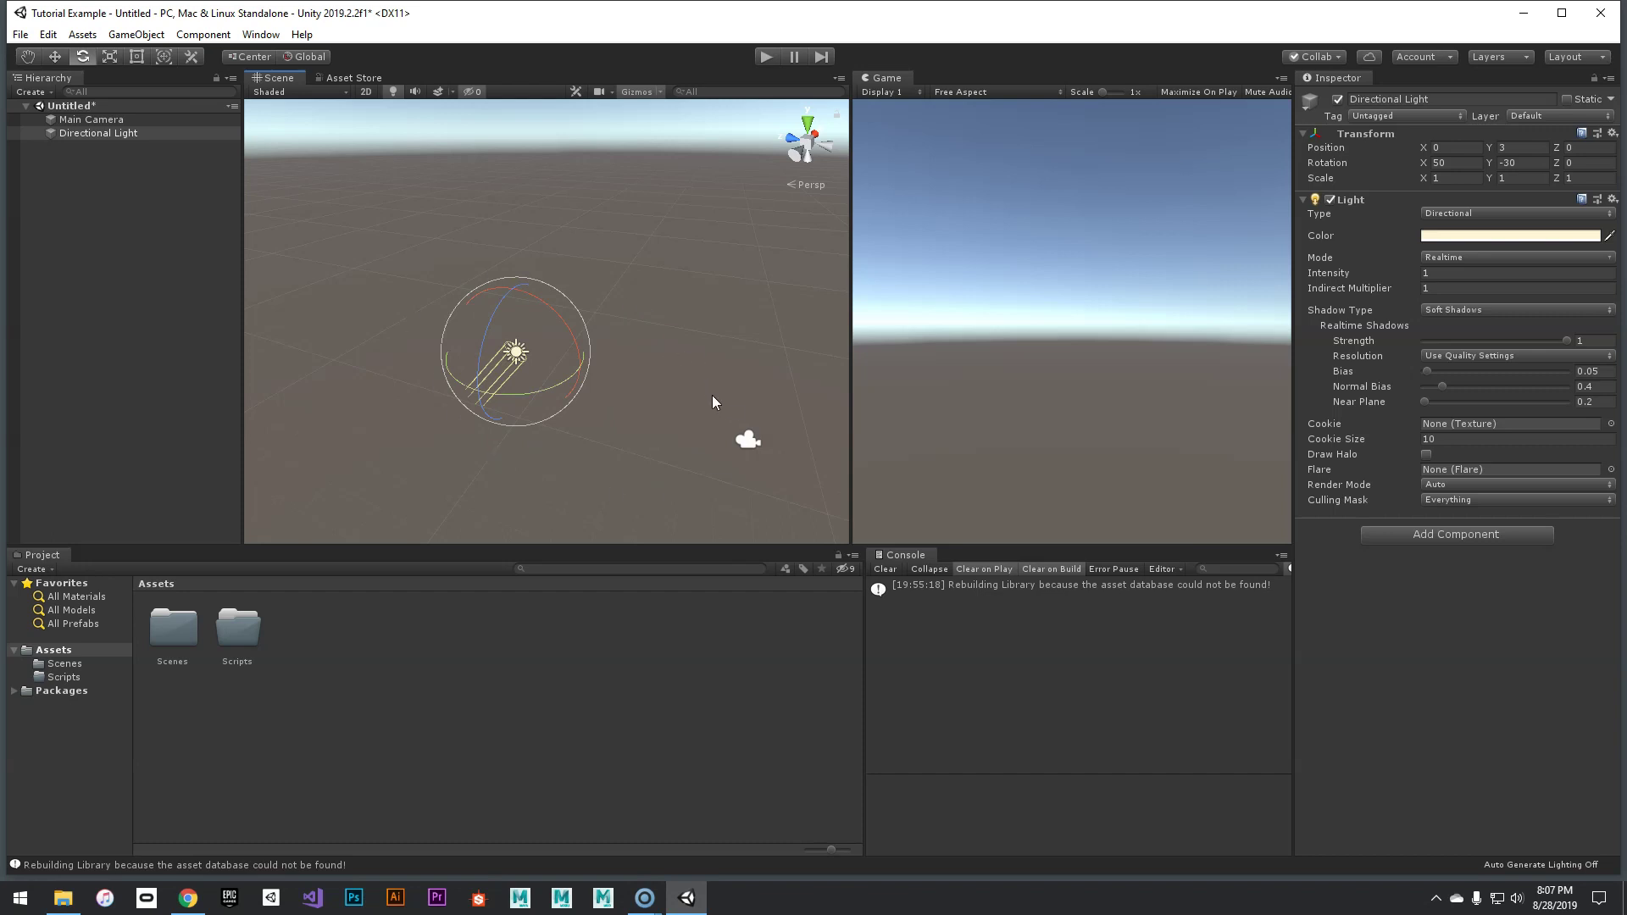
# Step: Select the Main Camera and the Directional Light alternately to compare their components, and clear the selection
pyautogui.click(120, 120)
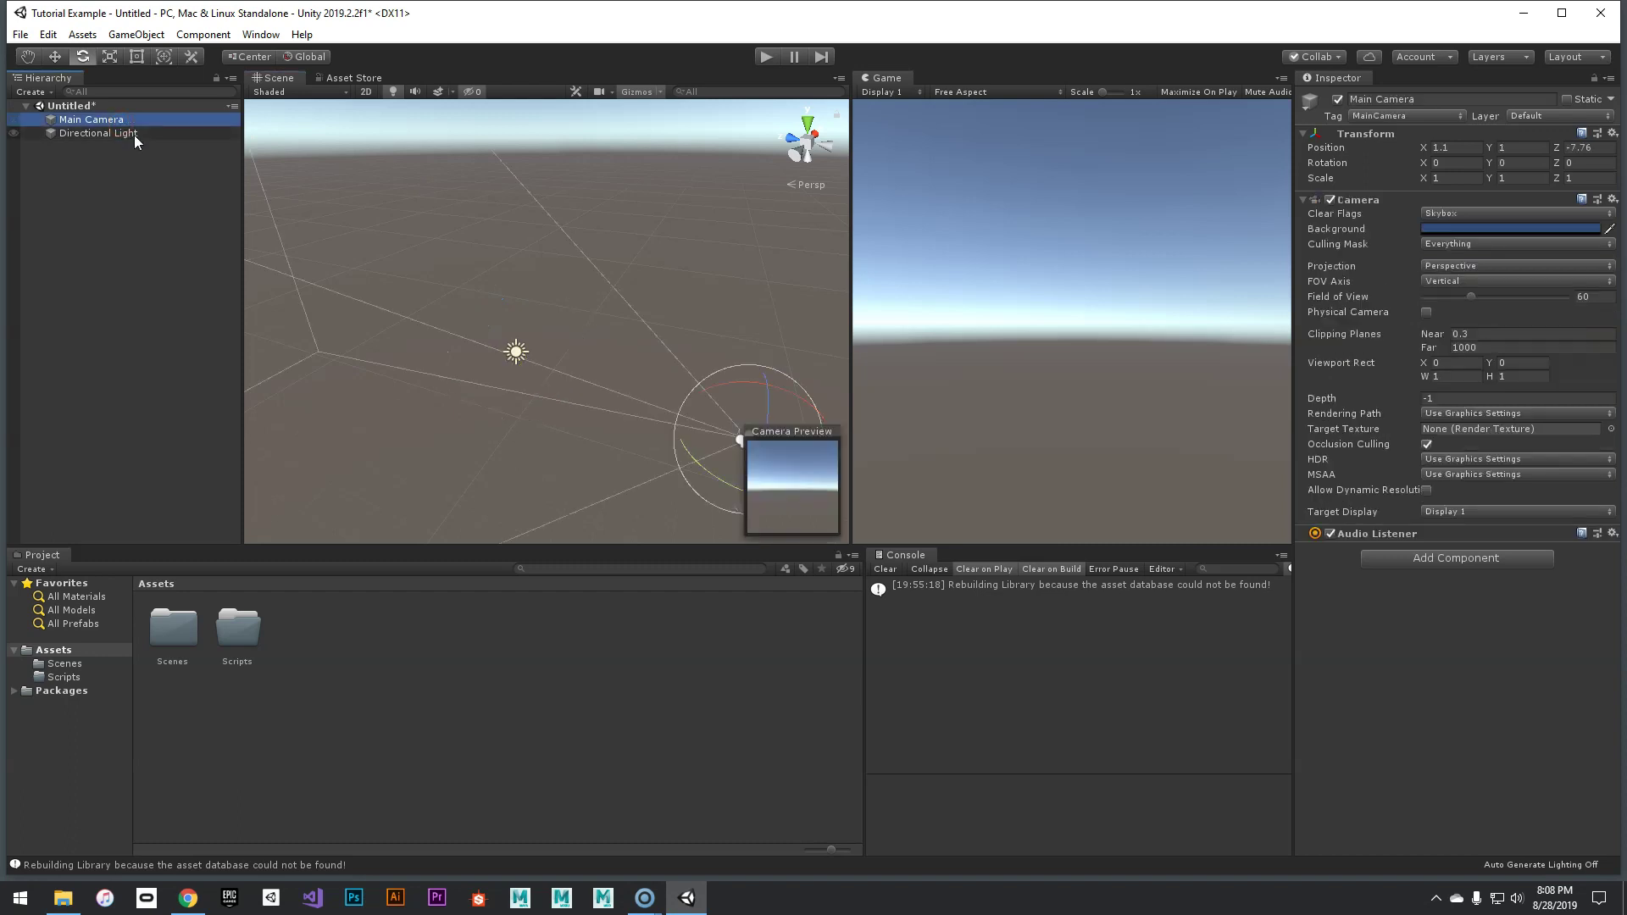
pyautogui.moveTo(337, 242); pyautogui.dragTo(457, 314, button='right')
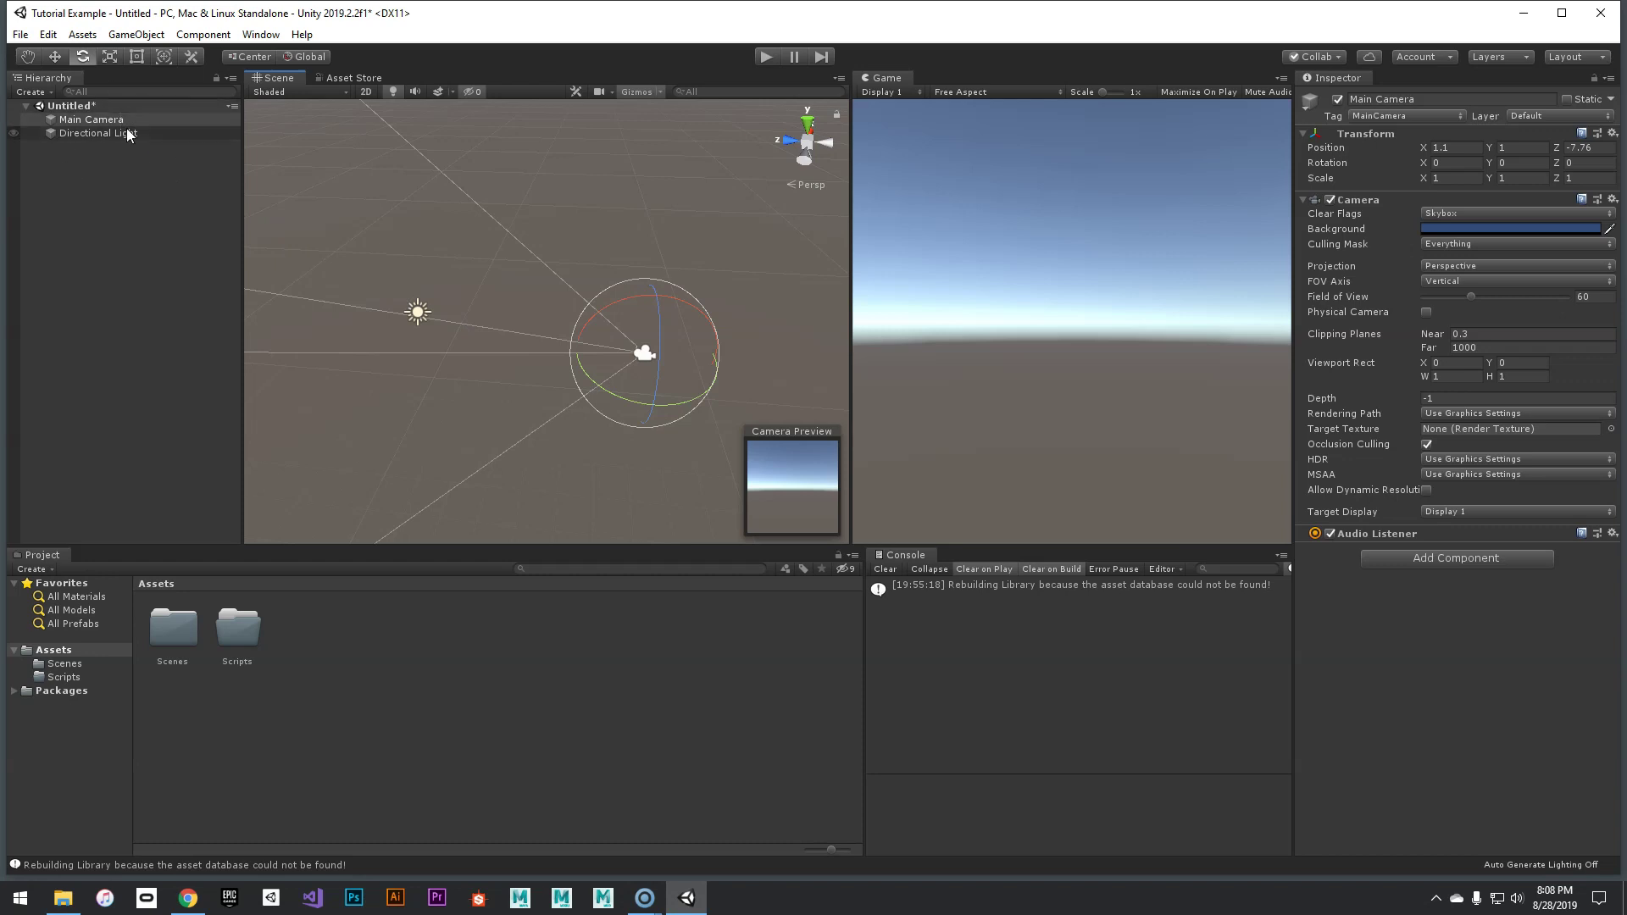
pyautogui.click(100, 134)
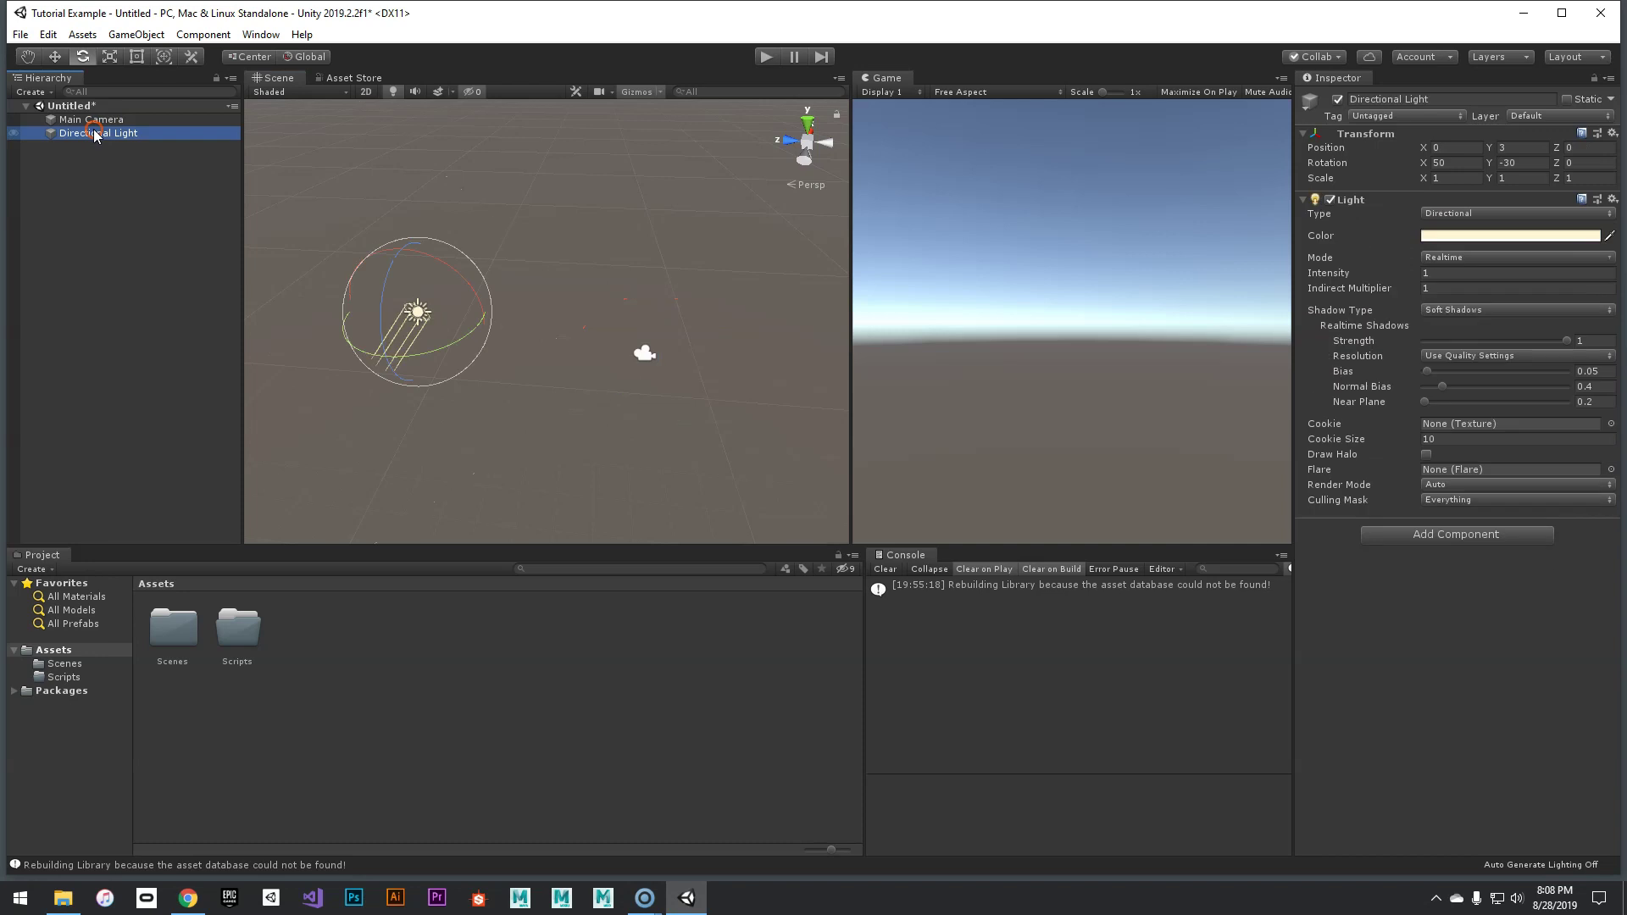
pyautogui.click(100, 121)
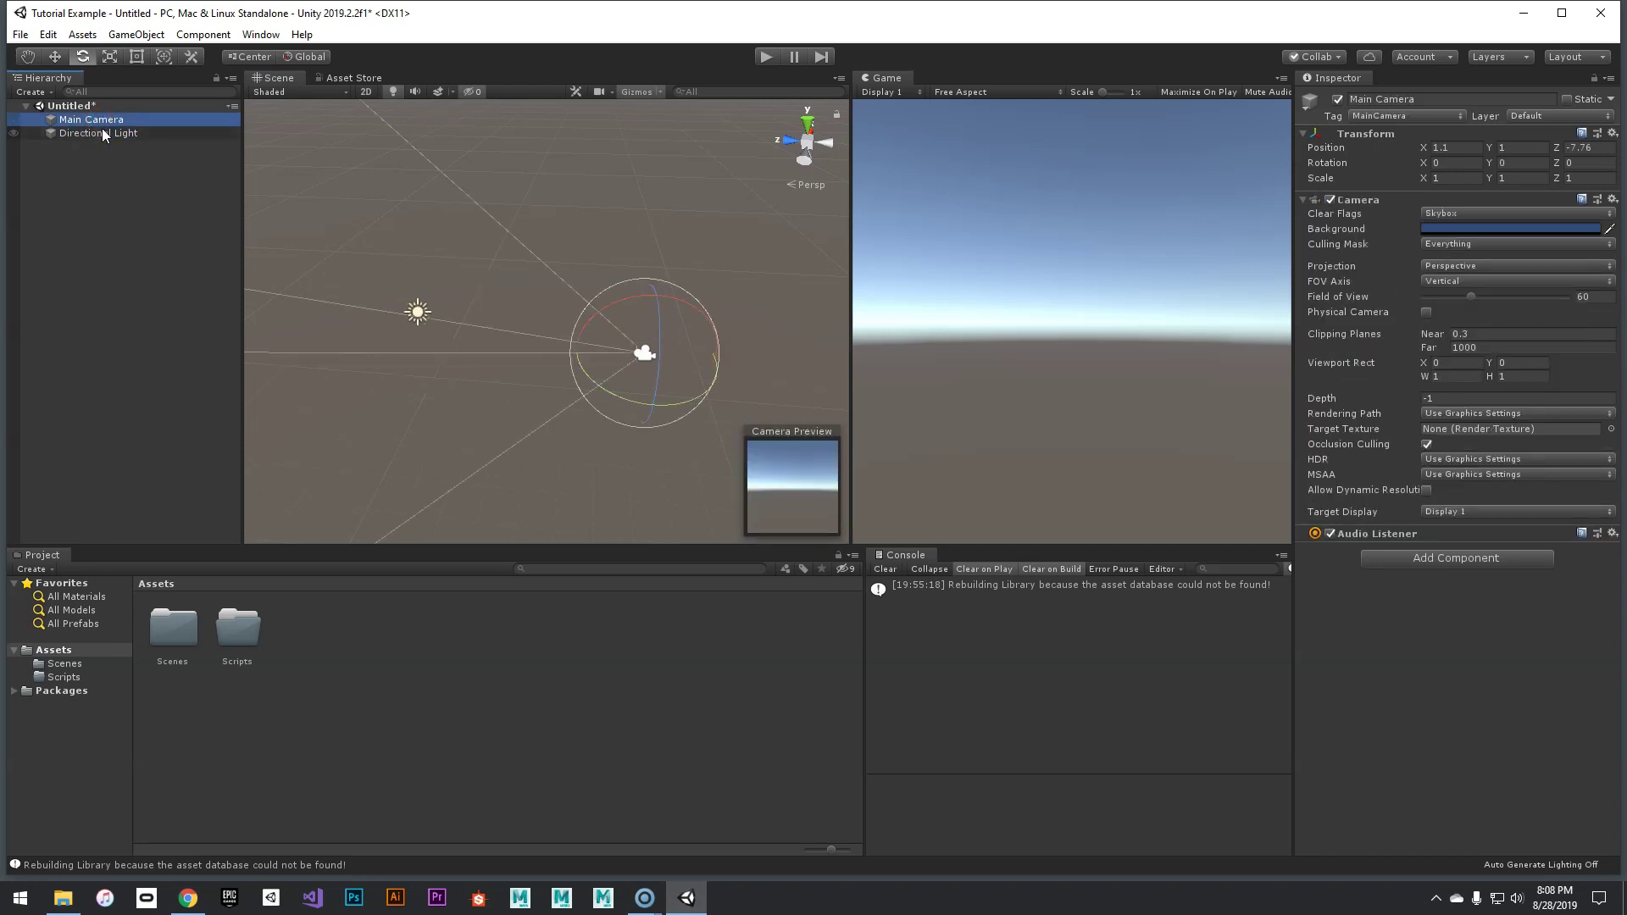
pyautogui.click(103, 134)
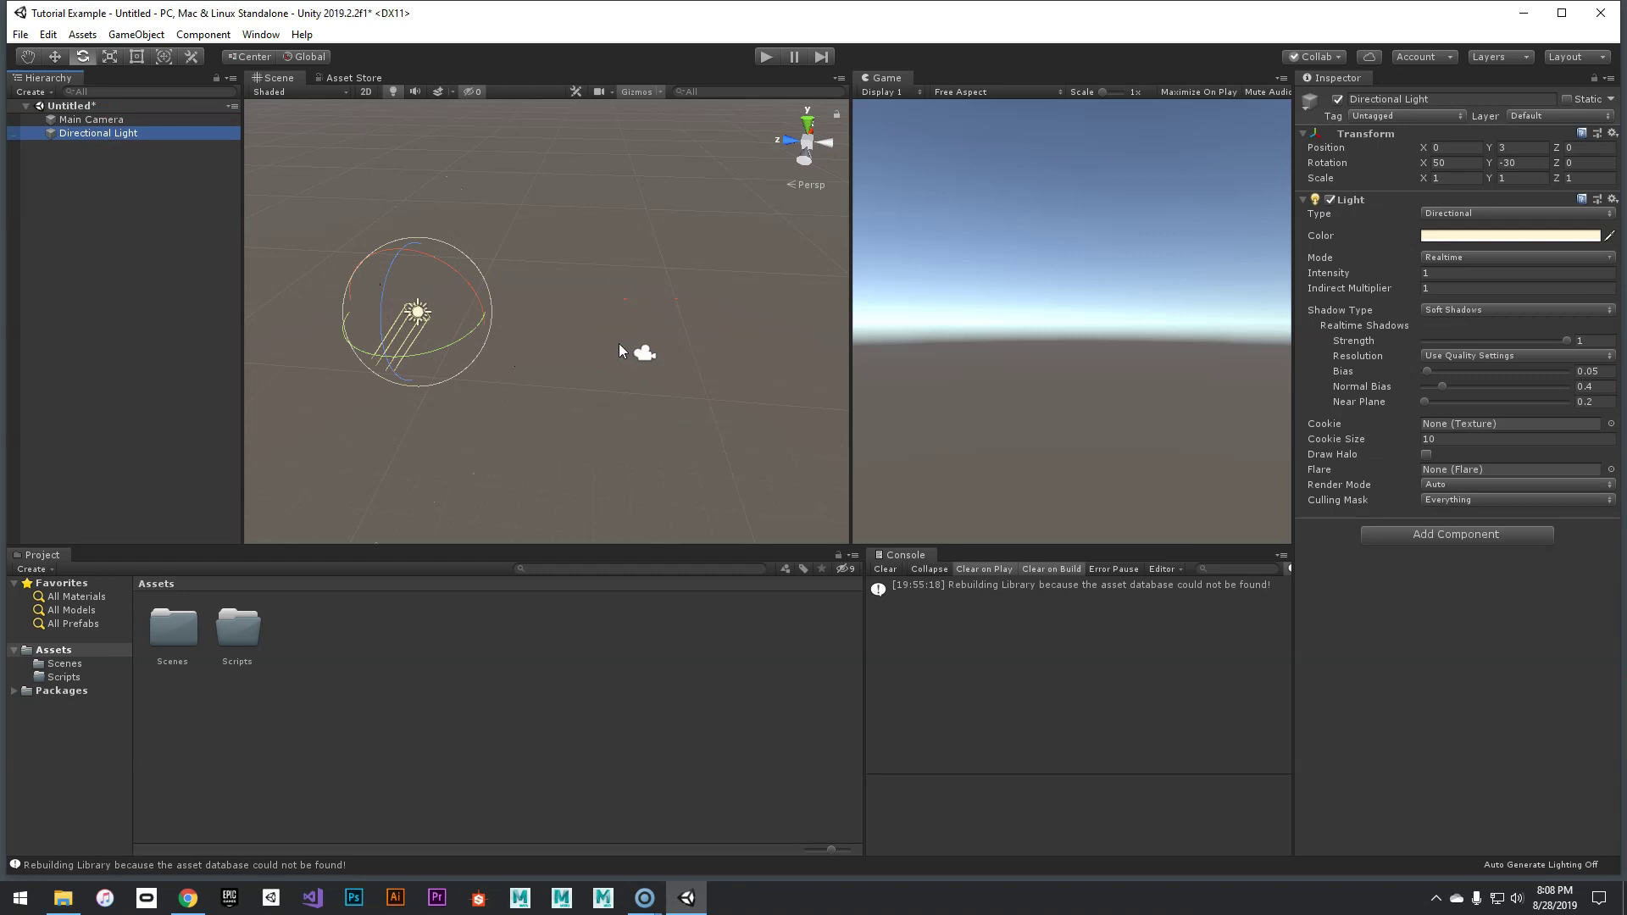
pyautogui.click(149, 201)
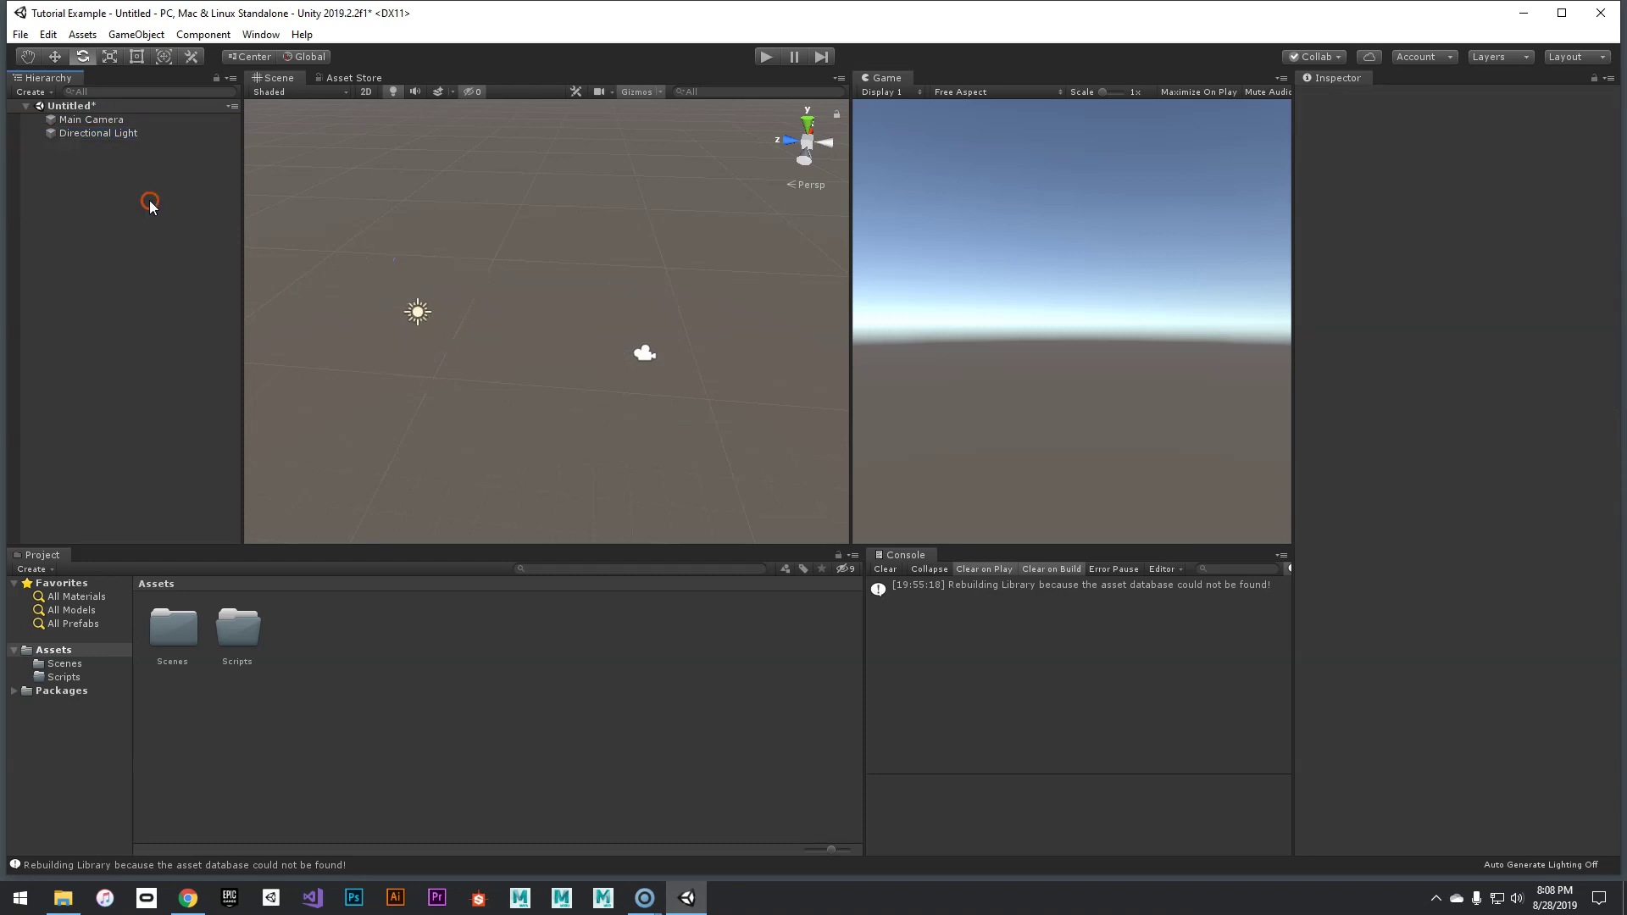
# Step: Add a 3D Cube to the scene and keep it selected
pyautogui.click(34, 91)
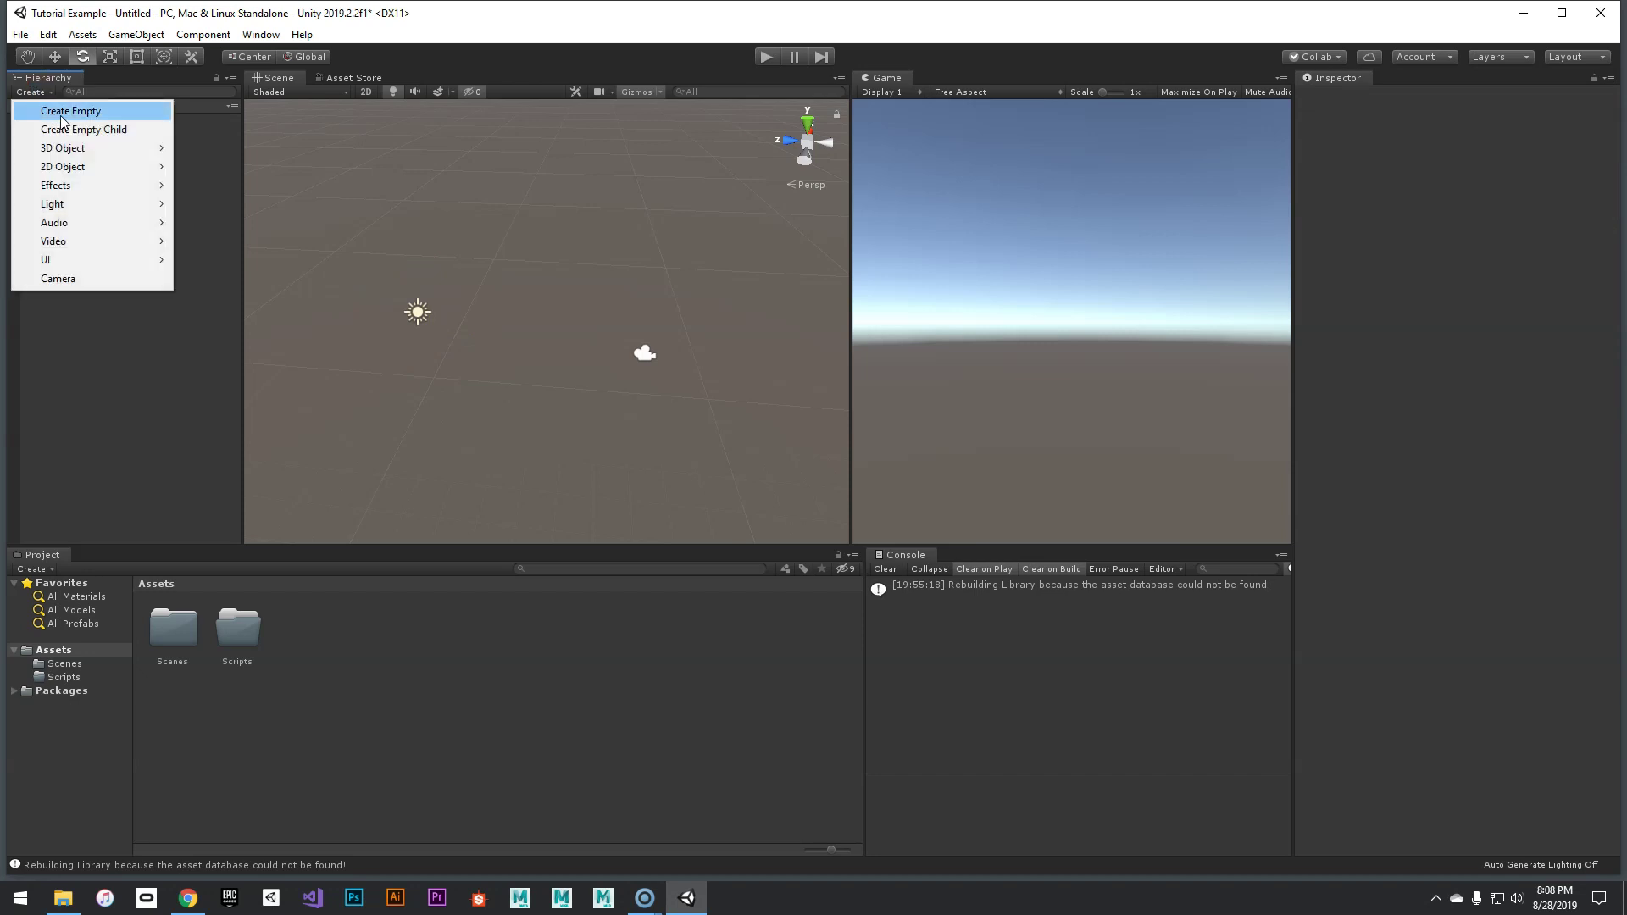
pyautogui.moveTo(61, 155)
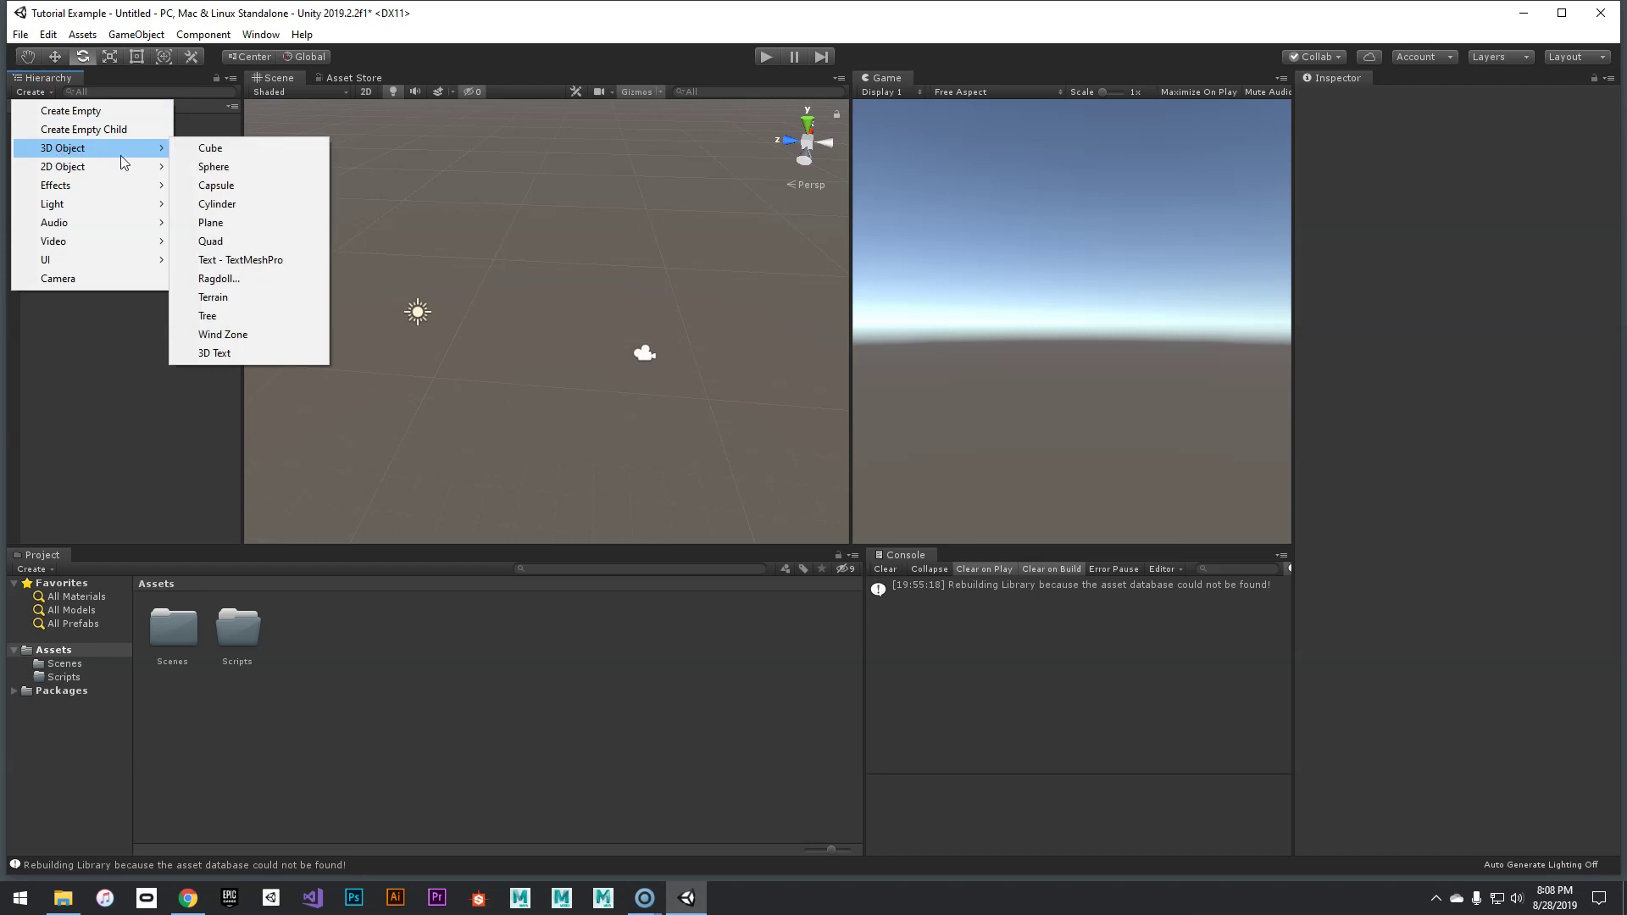
pyautogui.moveTo(71, 205)
pyautogui.moveTo(92, 163)
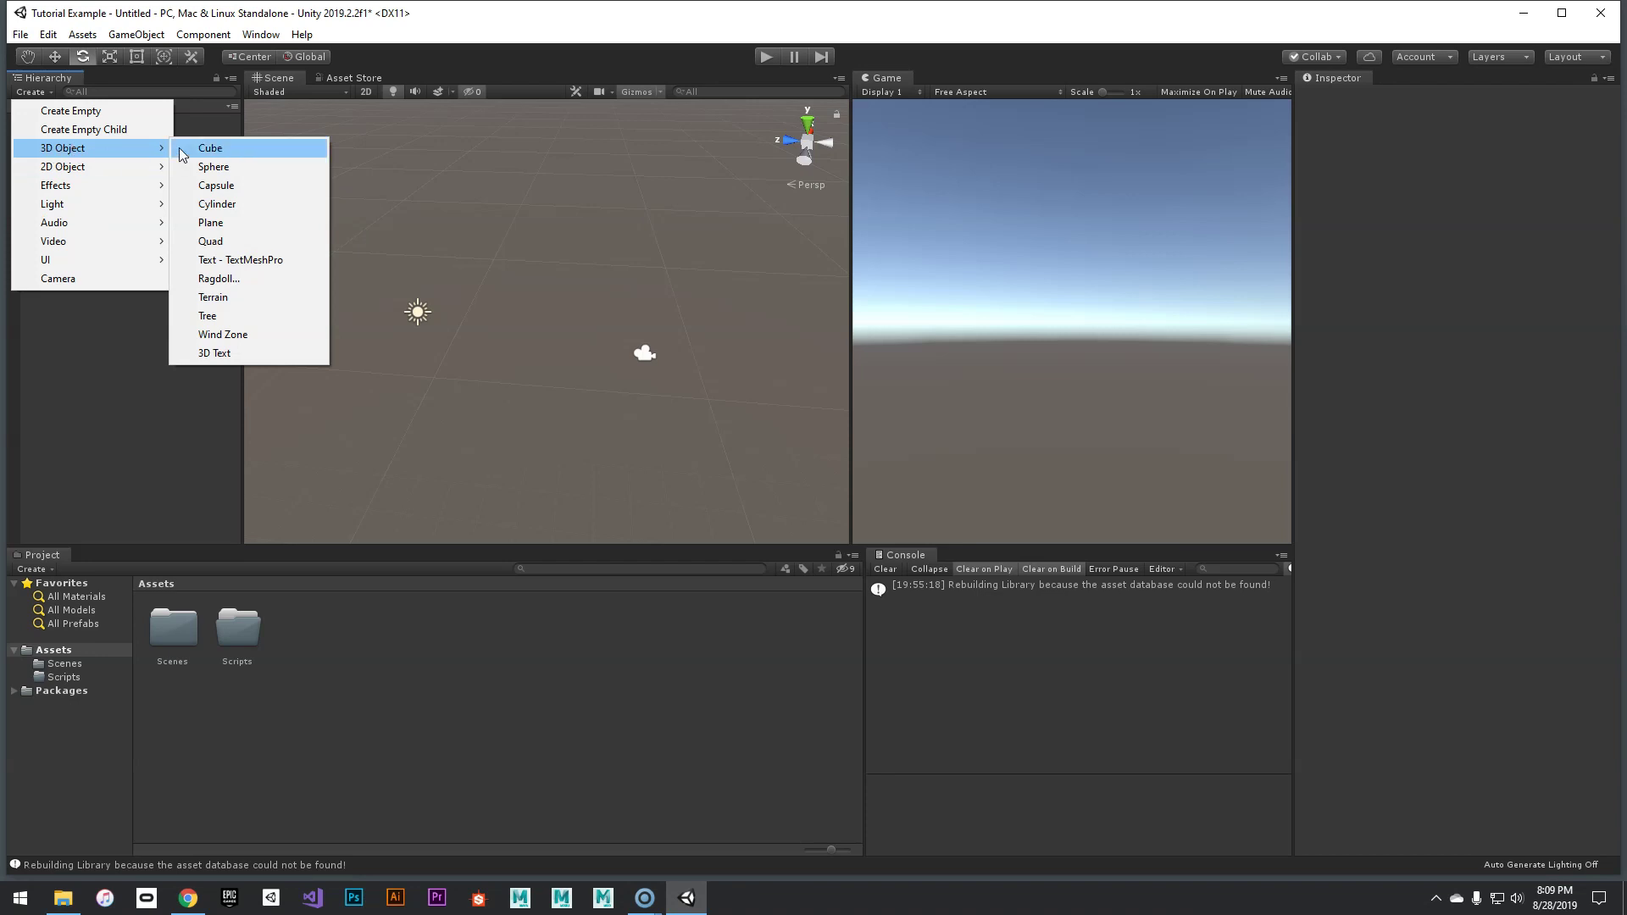
pyautogui.click(216, 153)
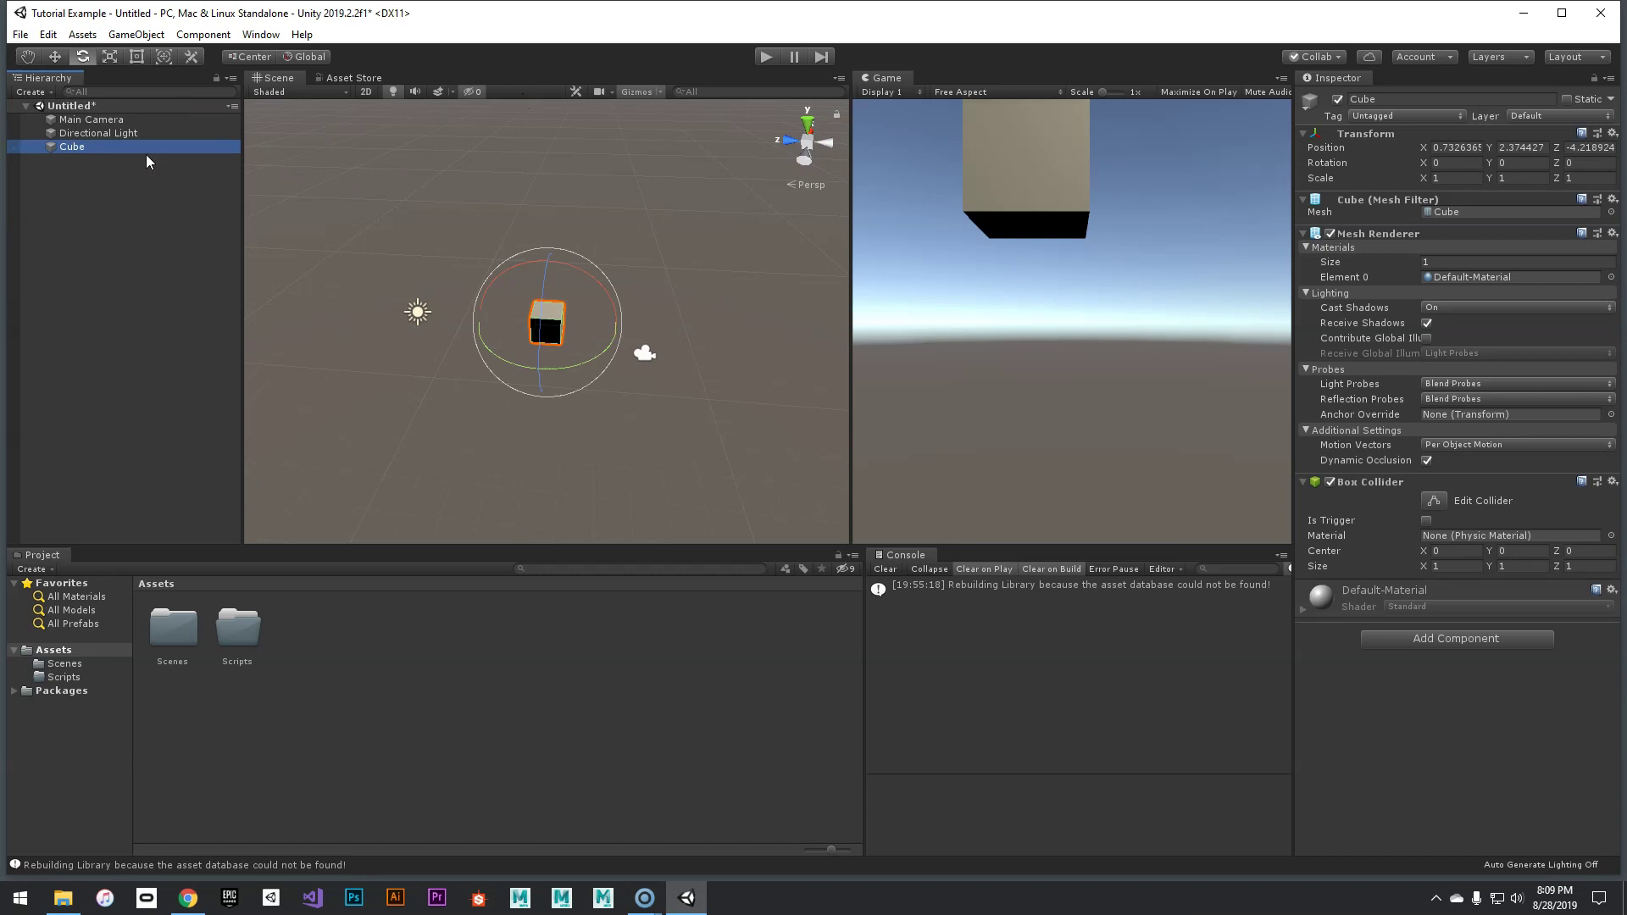
pyautogui.click(100, 151)
pyautogui.click(104, 156)
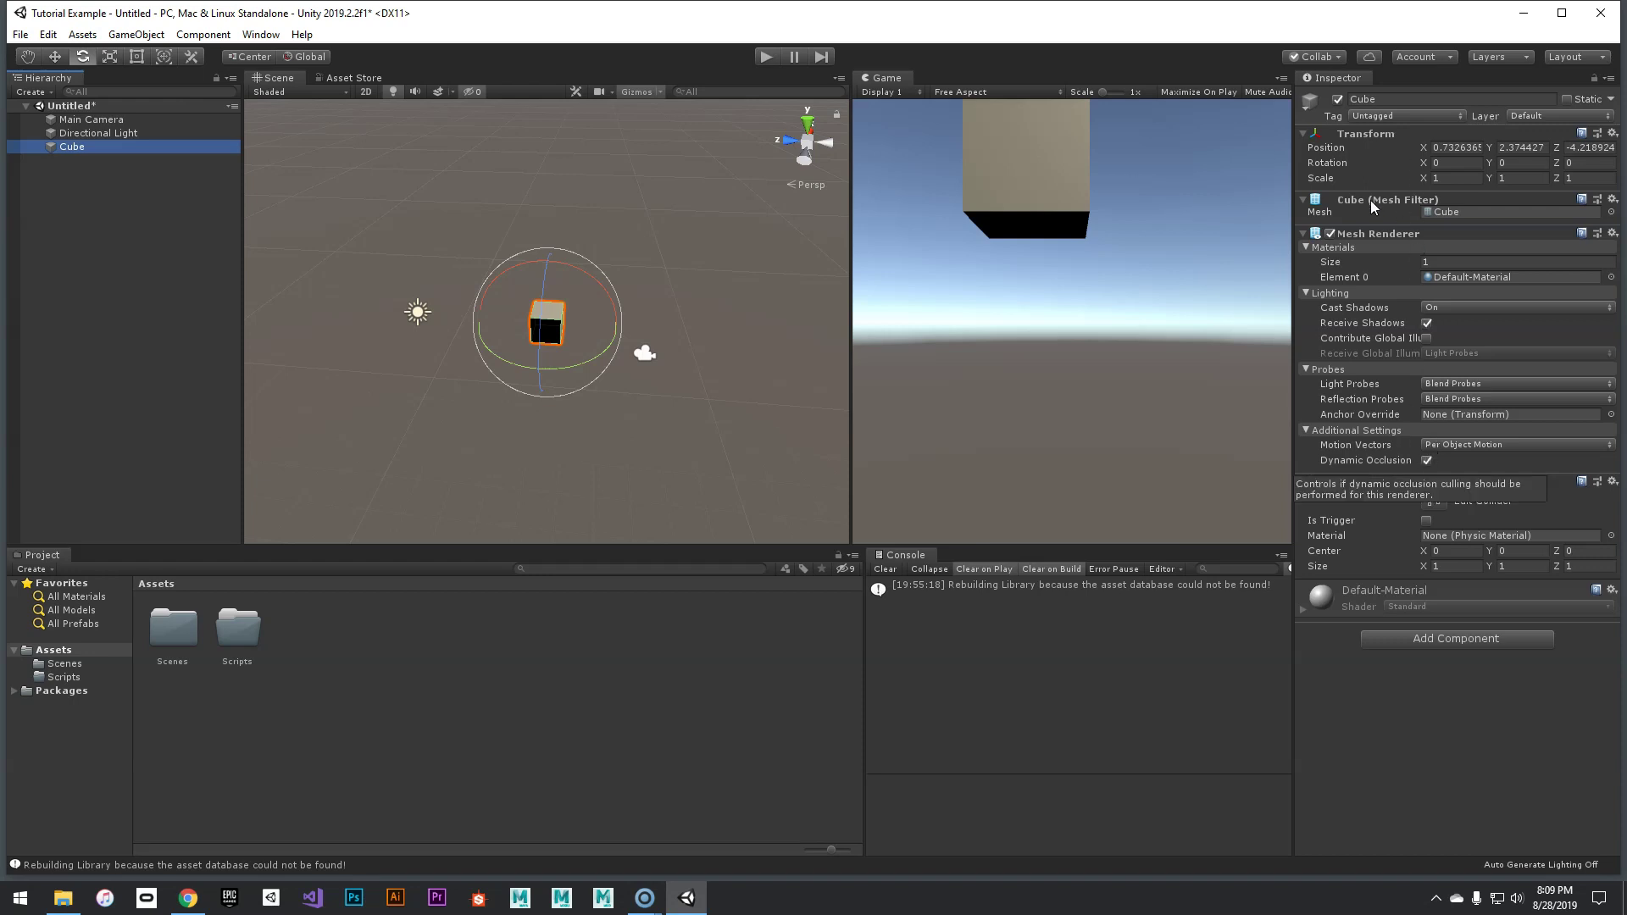
# Step: Move the cube to X 1.26, Y 2.05, and toggle its Mesh Renderer off and back on
pyautogui.moveTo(1425, 148); pyautogui.dragTo(1477, 150)
pyautogui.click(1494, 149)
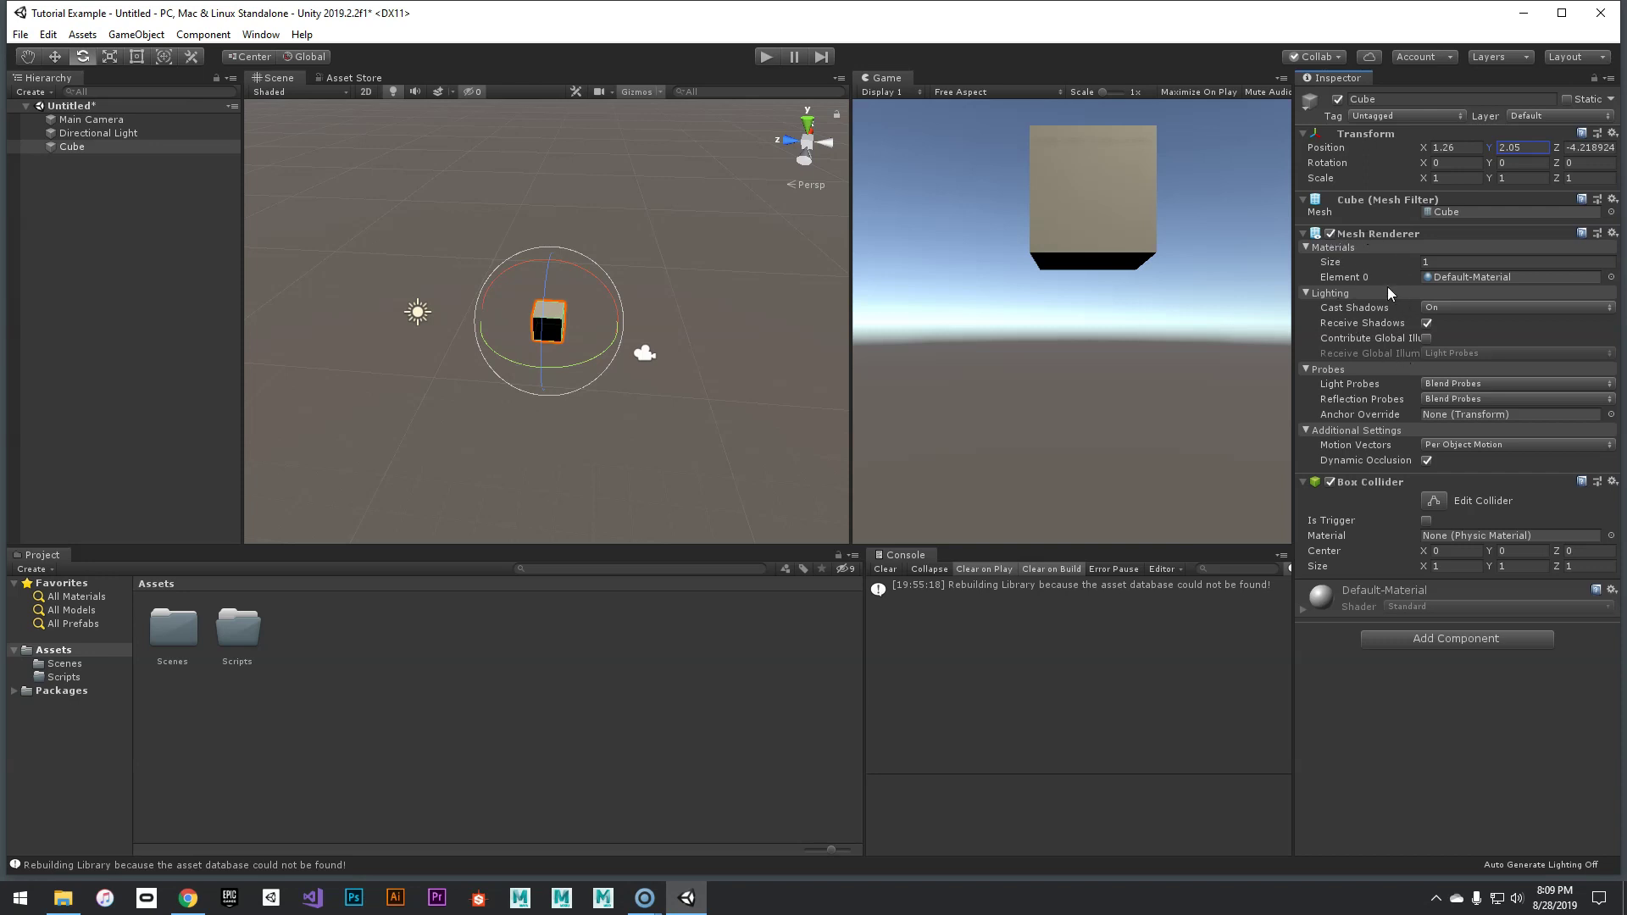
pyautogui.click(1332, 235)
pyautogui.click(1333, 235)
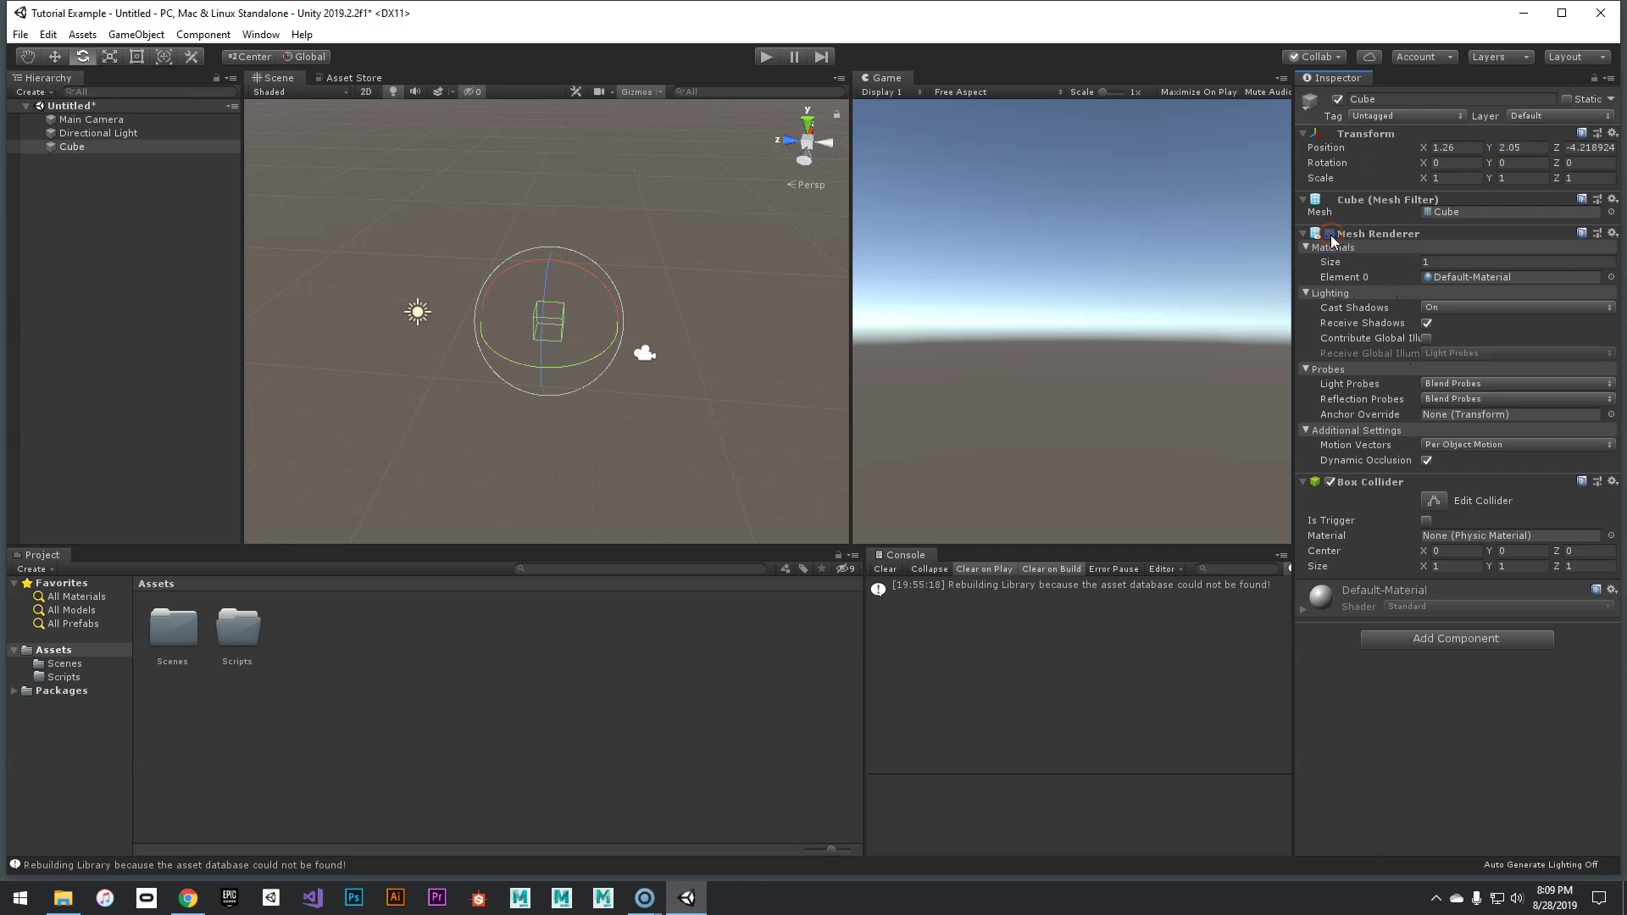
pyautogui.click(1332, 235)
pyautogui.click(1332, 235)
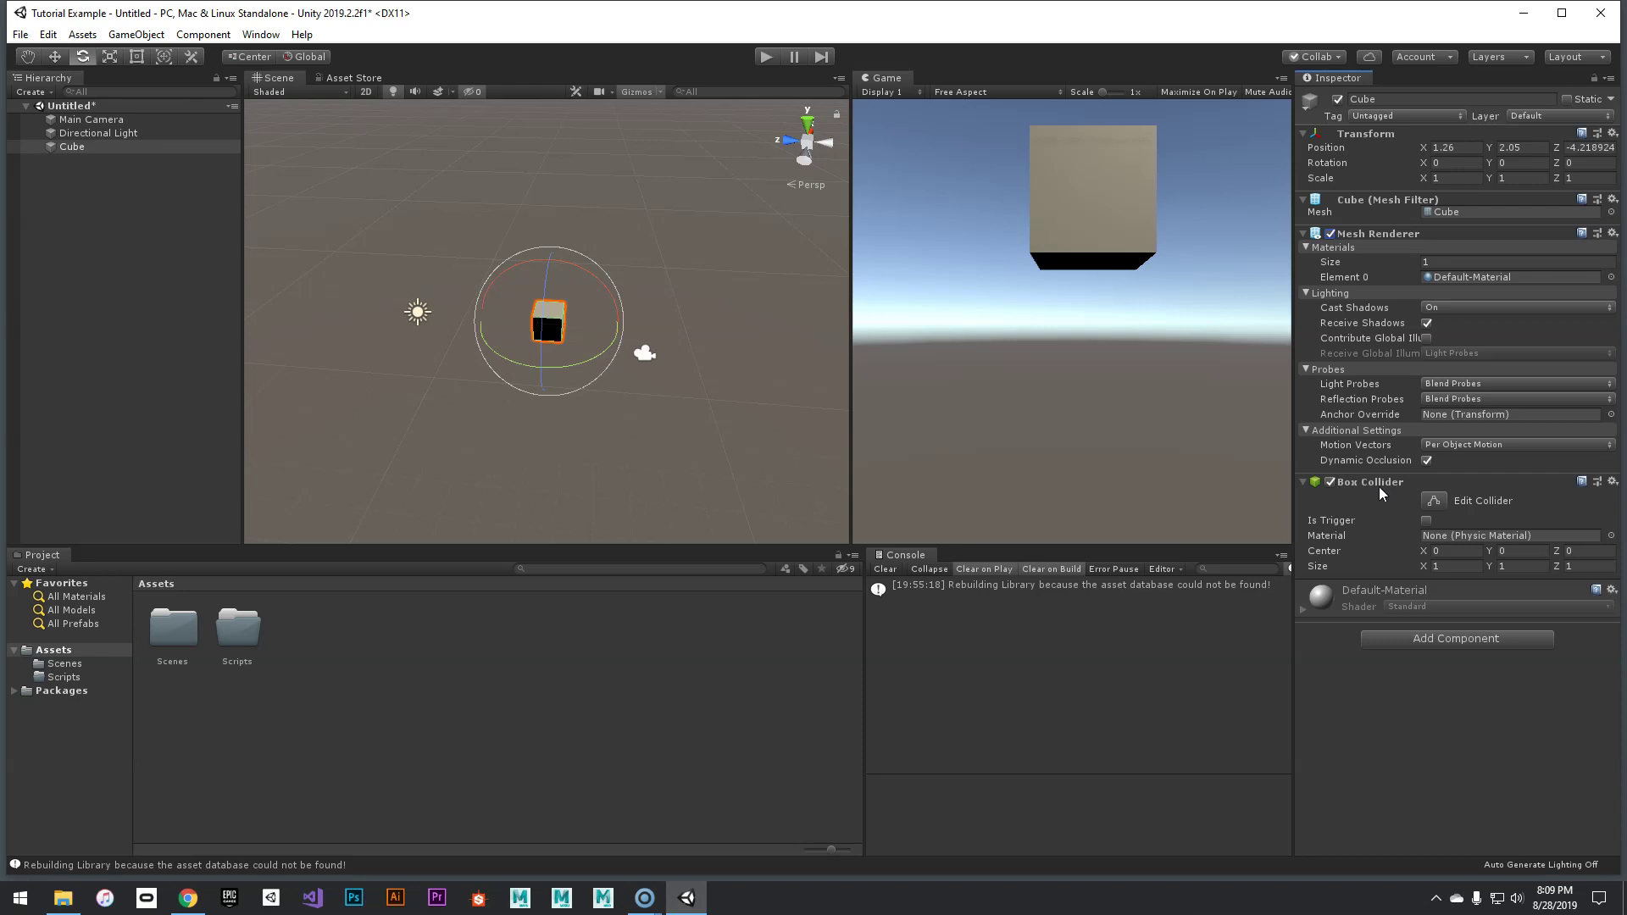
# Step: Toggle the cube's Box Collider off and back on repeatedly with the cube framed up close in the scene
pyautogui.click(1332, 481)
pyautogui.click(1333, 481)
pyautogui.press('f')
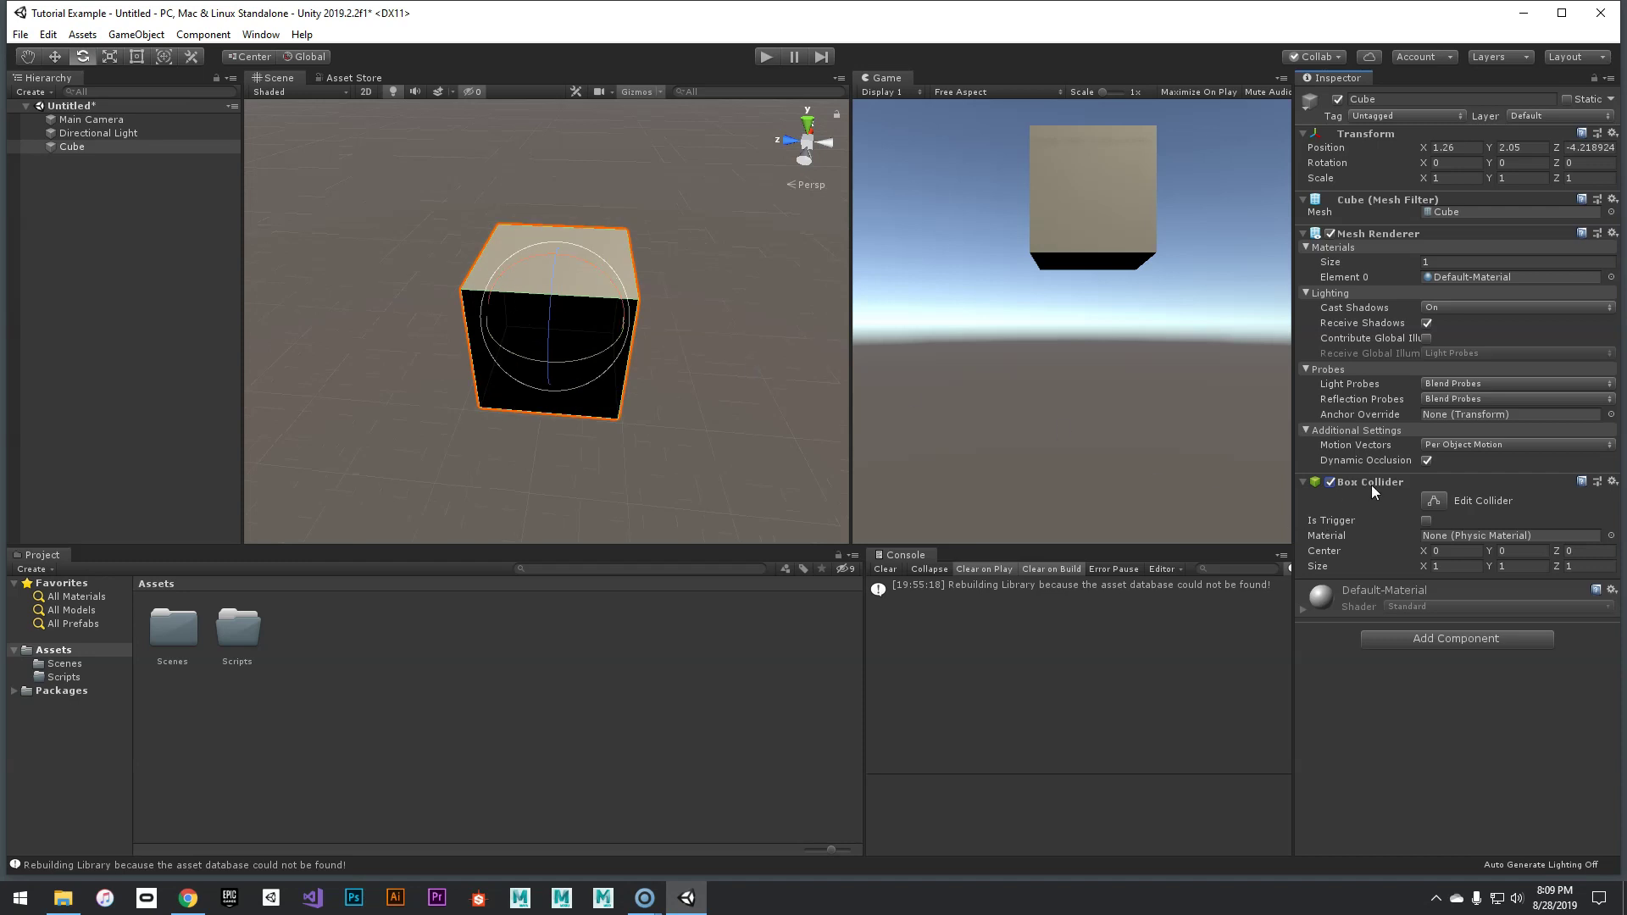
pyautogui.click(1331, 481)
pyautogui.click(1331, 482)
pyautogui.click(1330, 482)
pyautogui.click(1331, 482)
# Step: Set the cube's position to X 0, Y 0, Z 0
pyautogui.scroll(-5, 651, 303)
pyautogui.moveTo(661, 314)
pyautogui.keyDown('alt'); pyautogui.mouseDown()
pyautogui.moveTo(646, 353)
pyautogui.moveTo(305, 218)
pyautogui.moveTo(551, 181)
pyautogui.moveTo(680, 290)
pyautogui.moveTo(766, 272)
pyautogui.moveTo(745, 211)
pyautogui.moveTo(582, 287)
pyautogui.moveTo(642, 328)
pyautogui.mouseUp(); pyautogui.keyUp('alt')
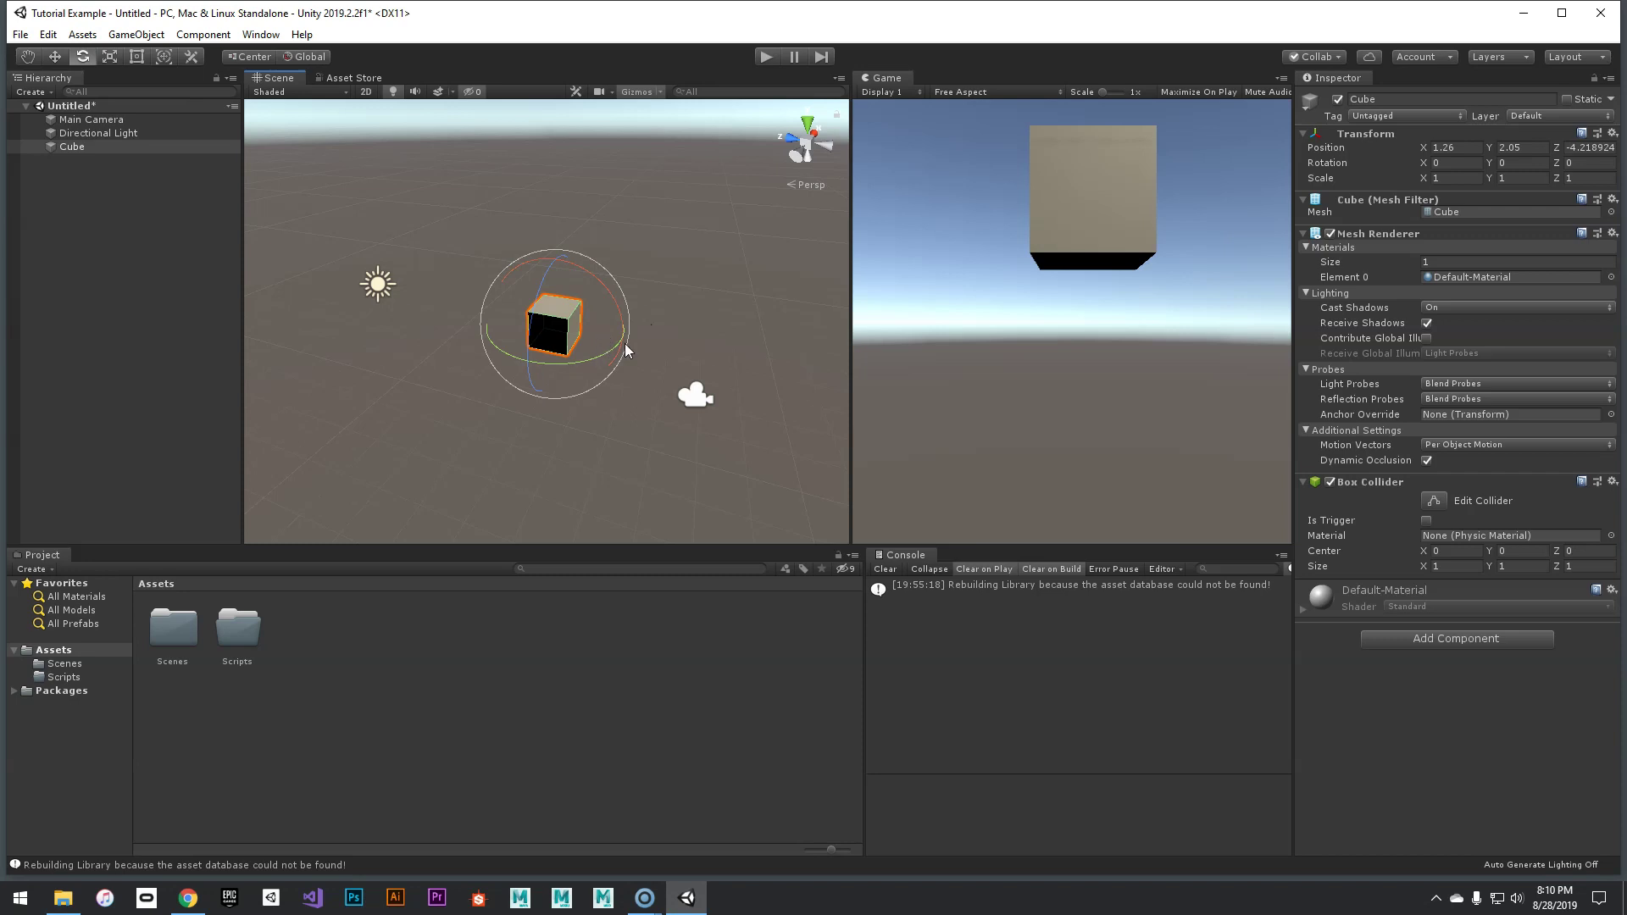
pyautogui.click(1448, 147)
pyautogui.write('0')
pyautogui.press('Tab')
pyautogui.write('0')
pyautogui.press('Tab')
pyautogui.write('0')
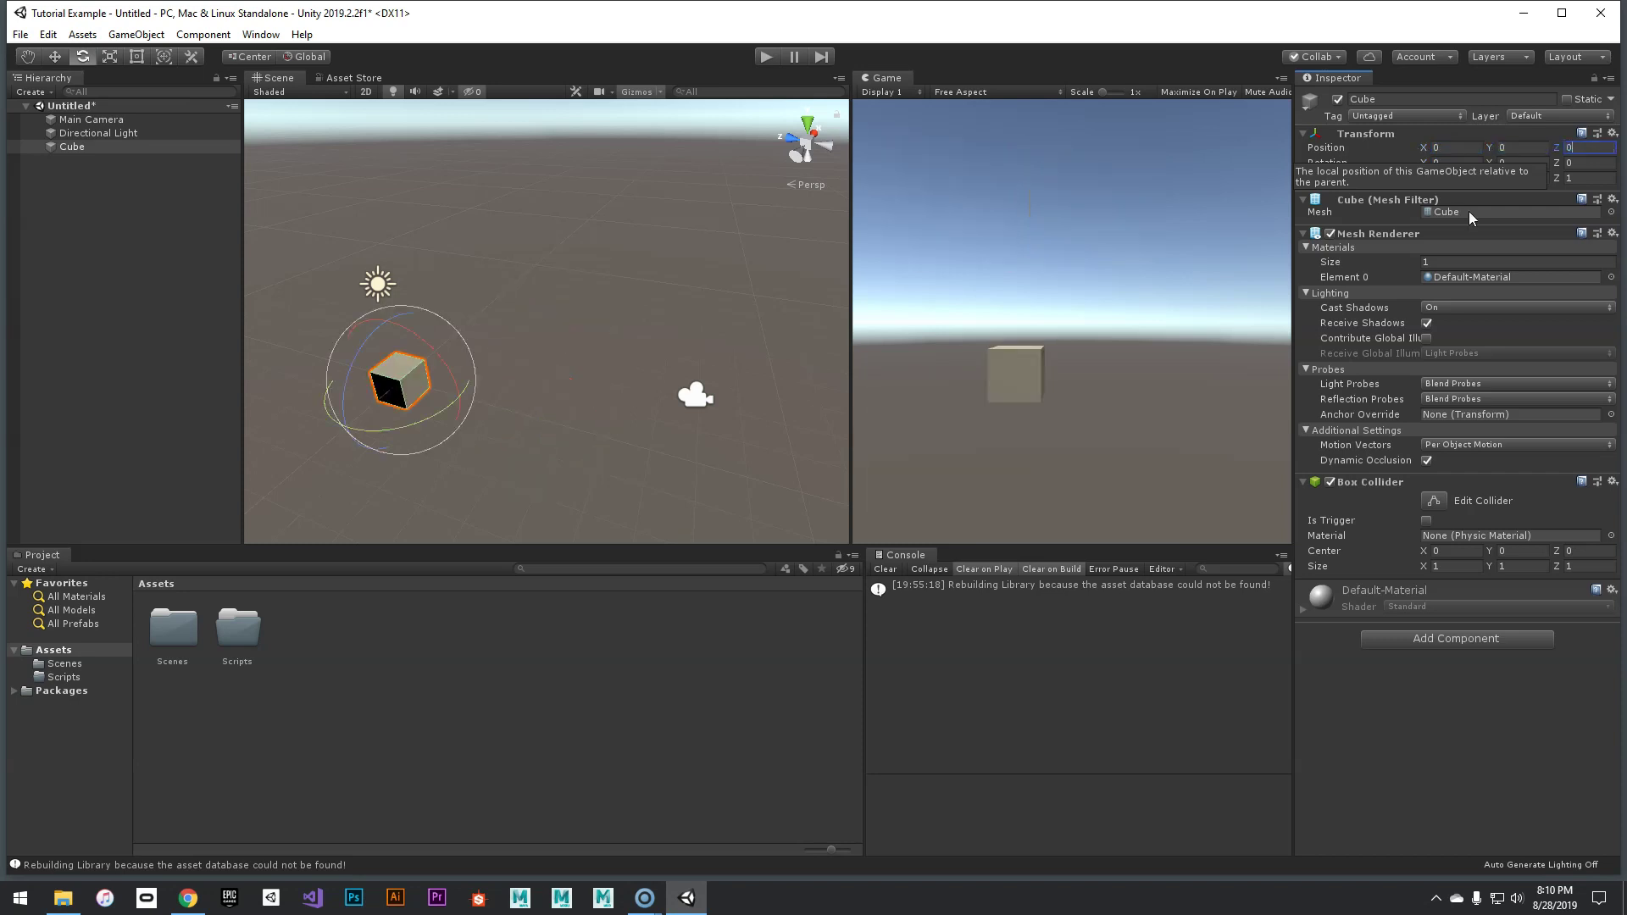
# Step: Raise the cube to a Y position of 0.5 and deselect it
pyautogui.moveTo(670, 354); pyautogui.dragTo(537, 287, button='right')
pyautogui.press('w')
pyautogui.click(1502, 147)
pyautogui.write('.5')
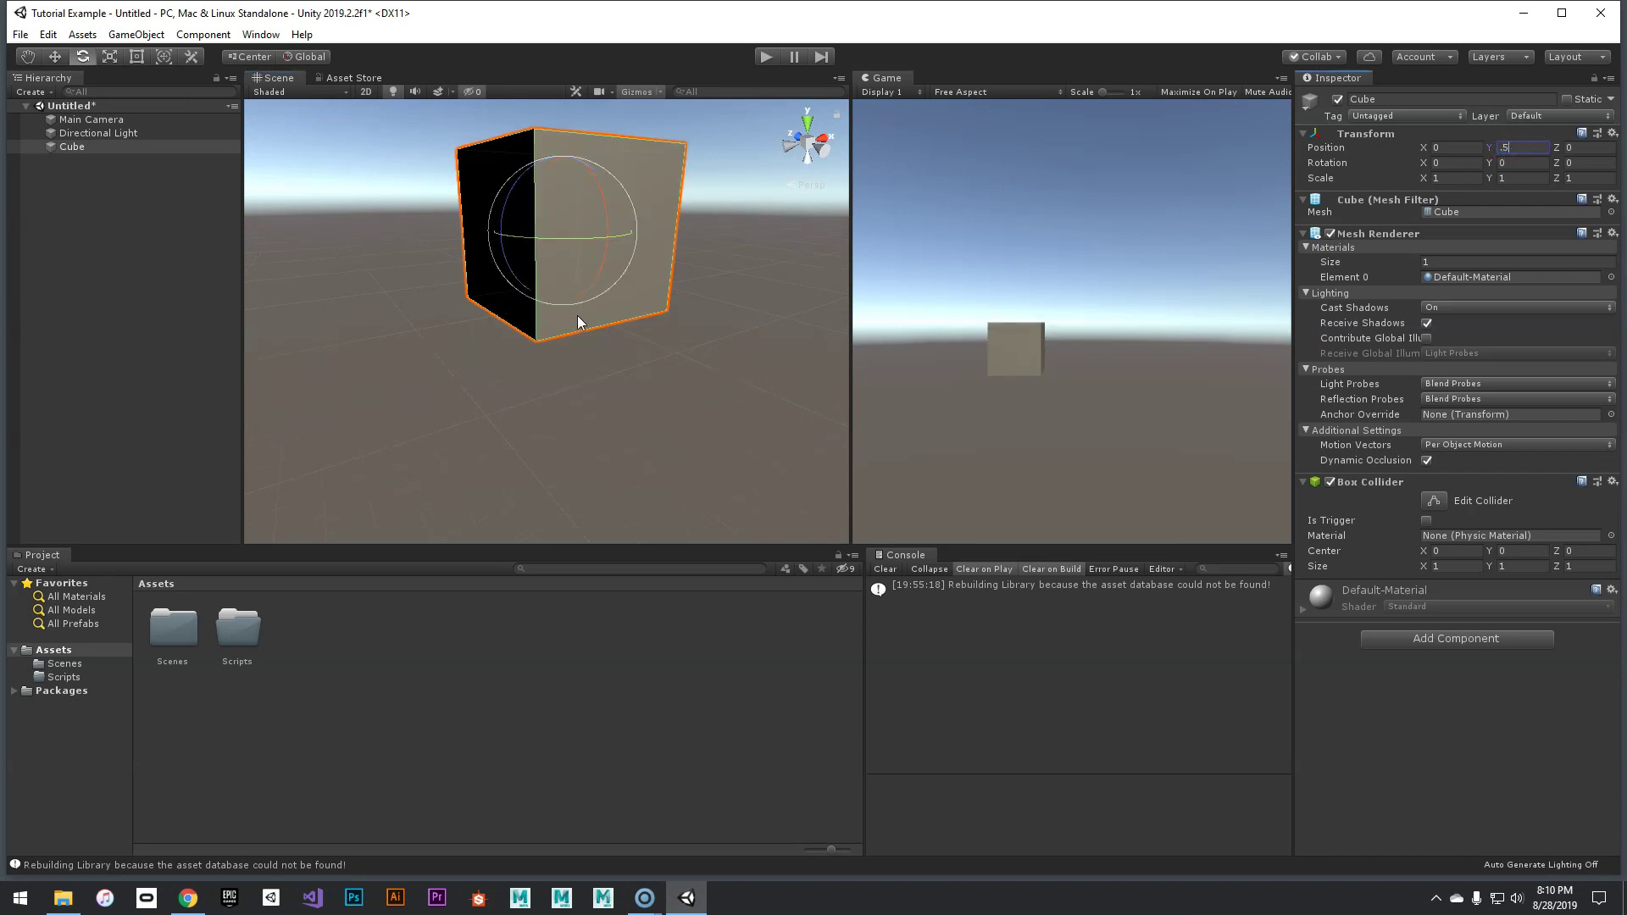
pyautogui.keyDown('alt'); pyautogui.moveTo(585, 264); pyautogui.dragTo(732, 413); pyautogui.keyUp('alt')
pyautogui.click(726, 410)
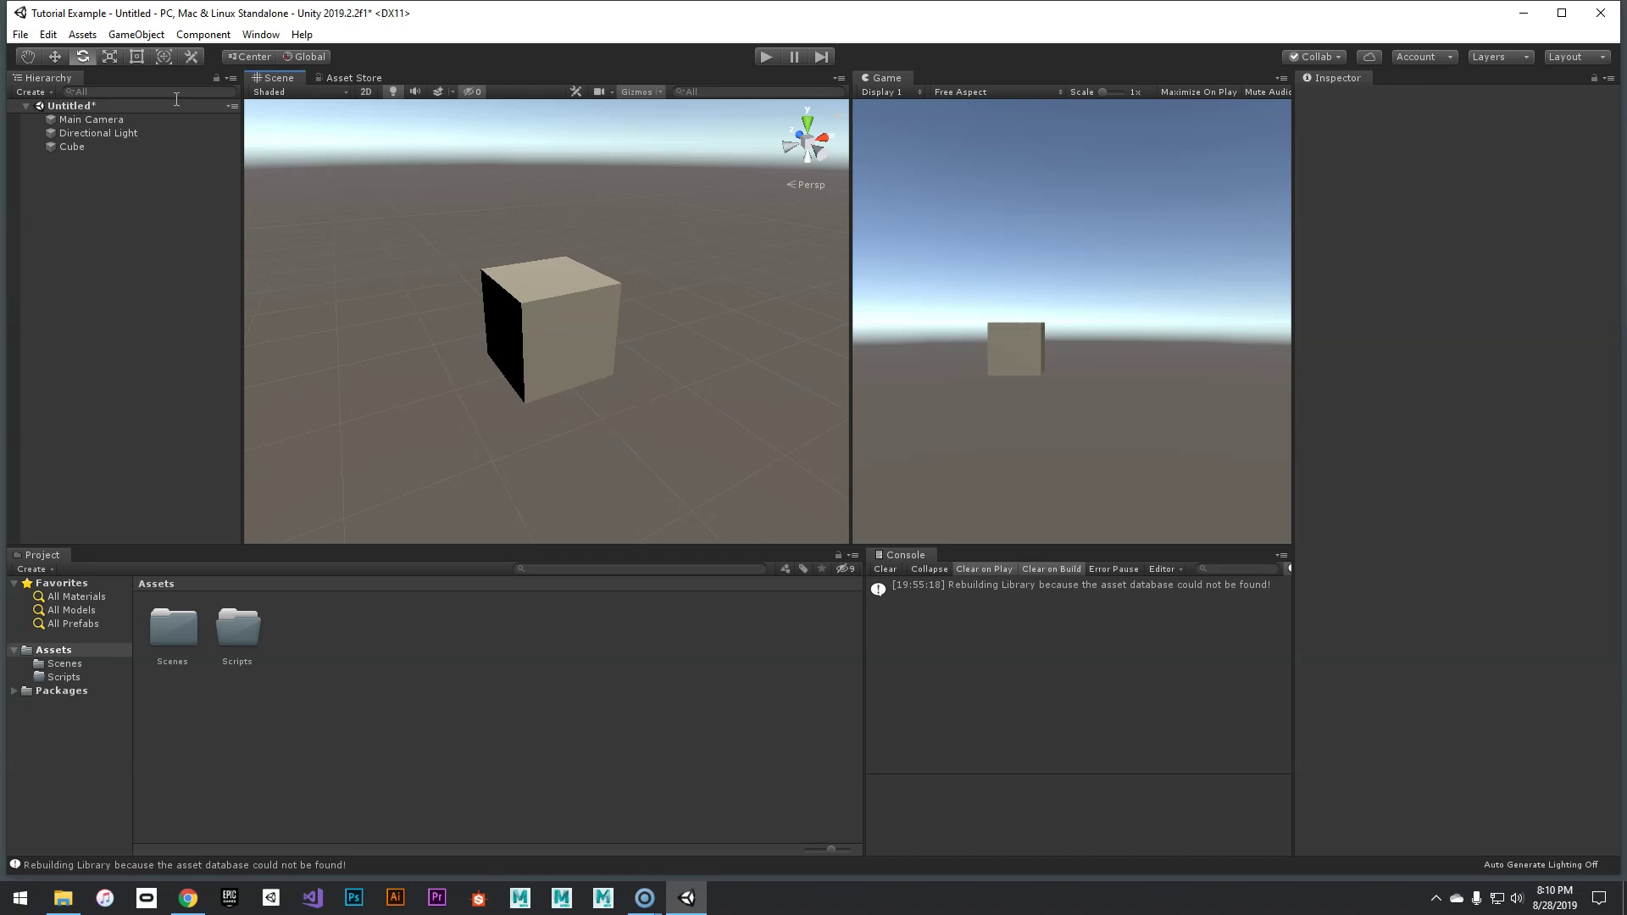
# Step: Add a plane to the scene and set its Y position to 0
pyautogui.click(34, 91)
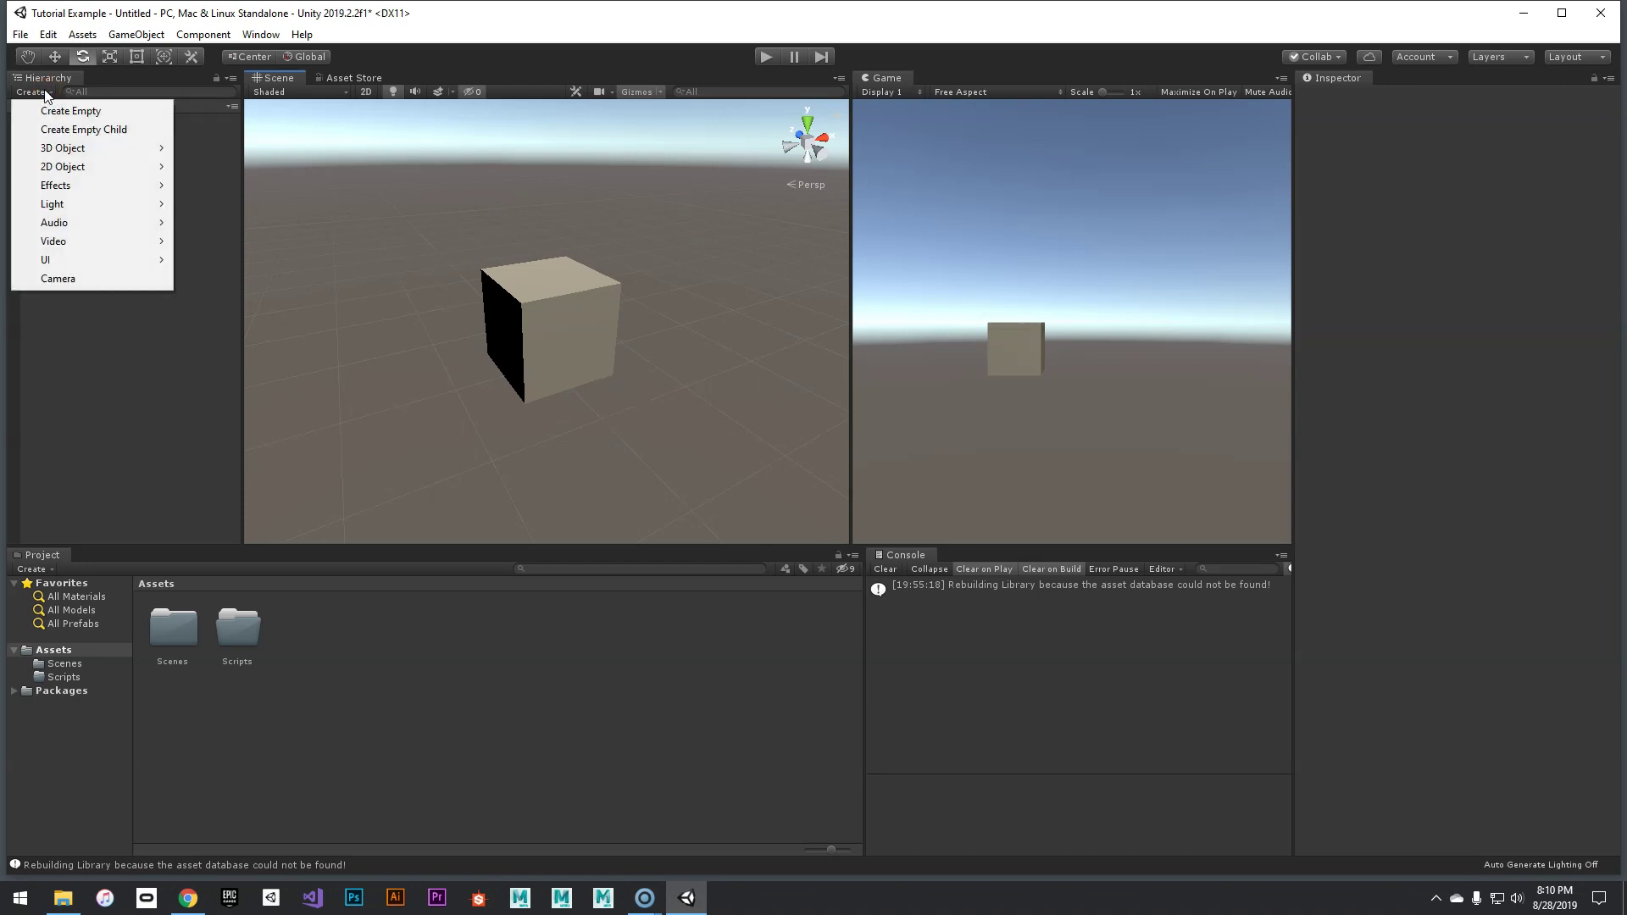
pyautogui.moveTo(63, 150)
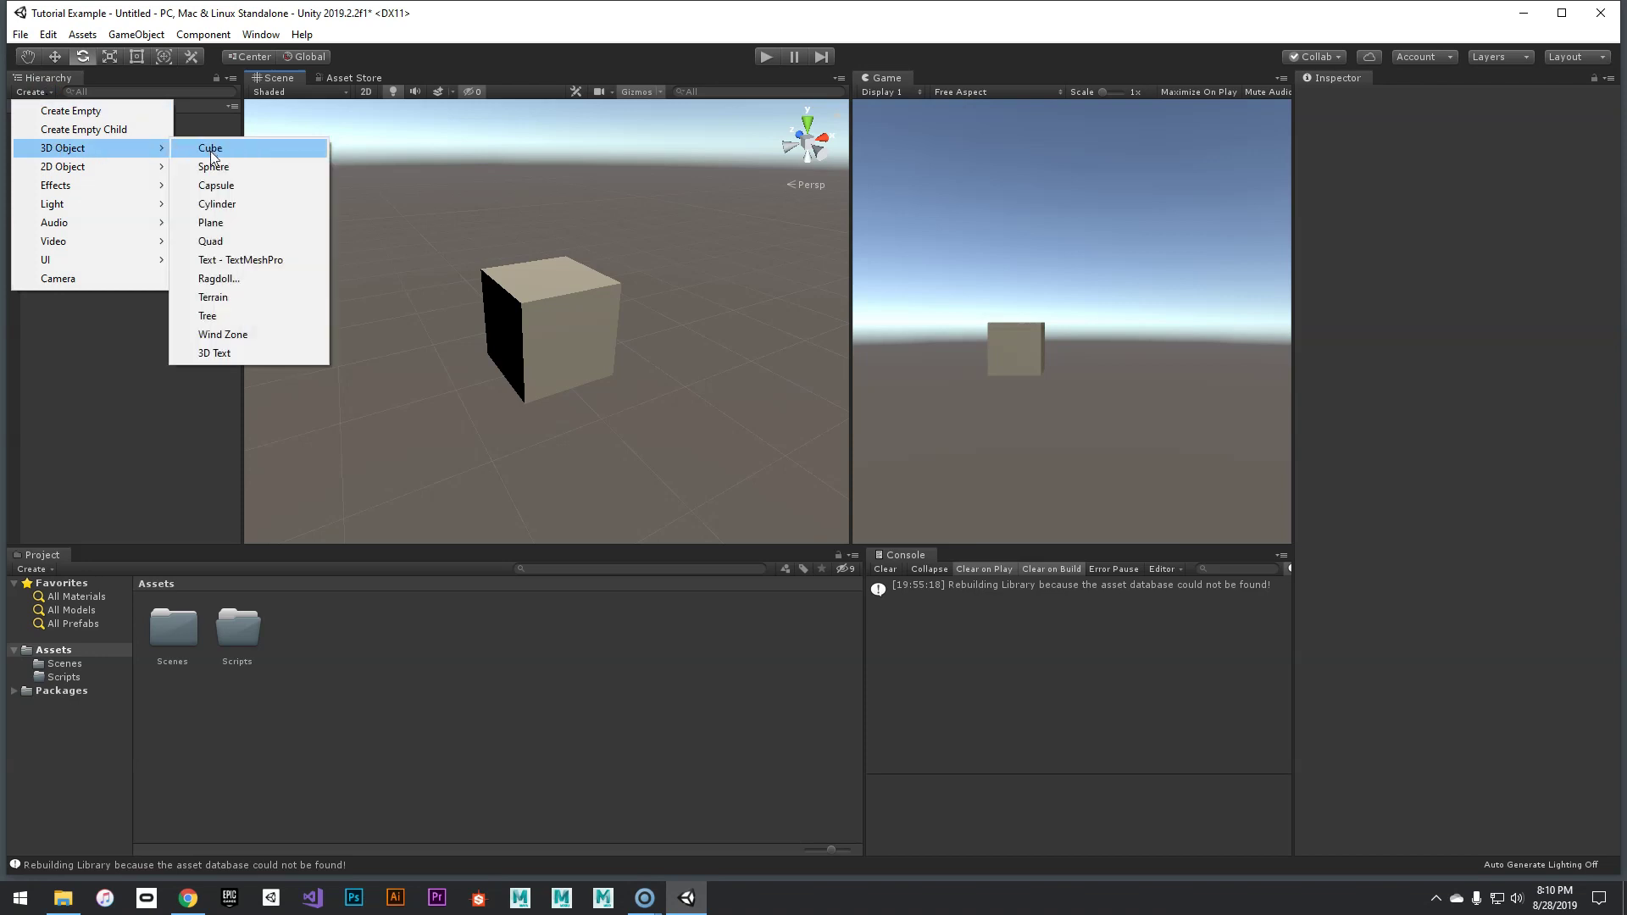
pyautogui.click(229, 225)
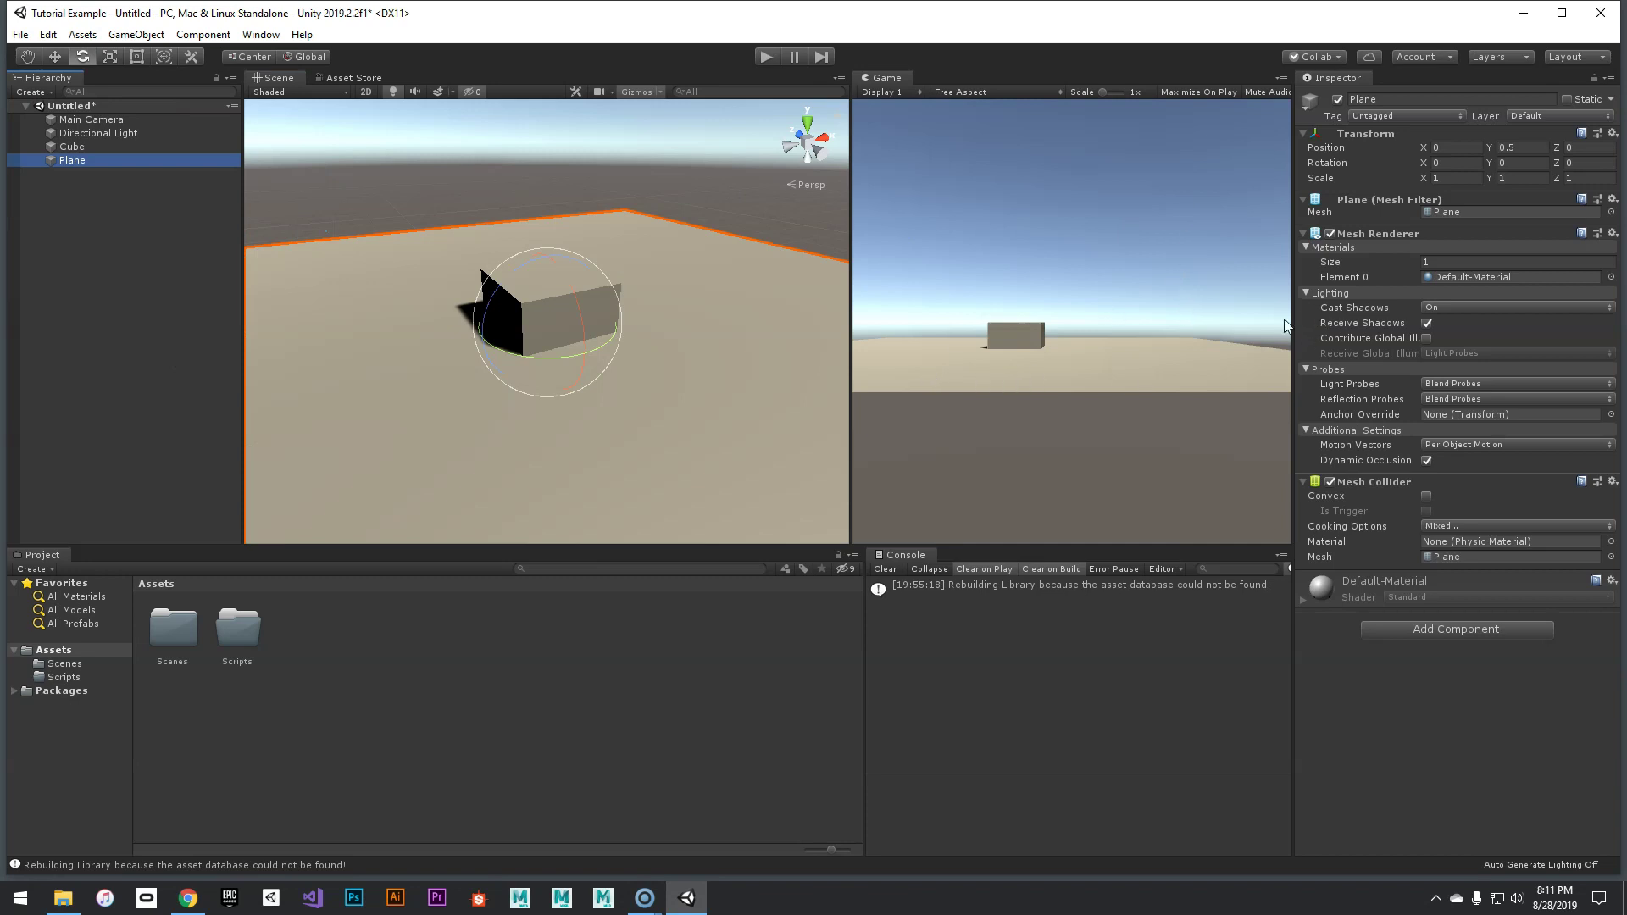
pyautogui.click(1520, 149)
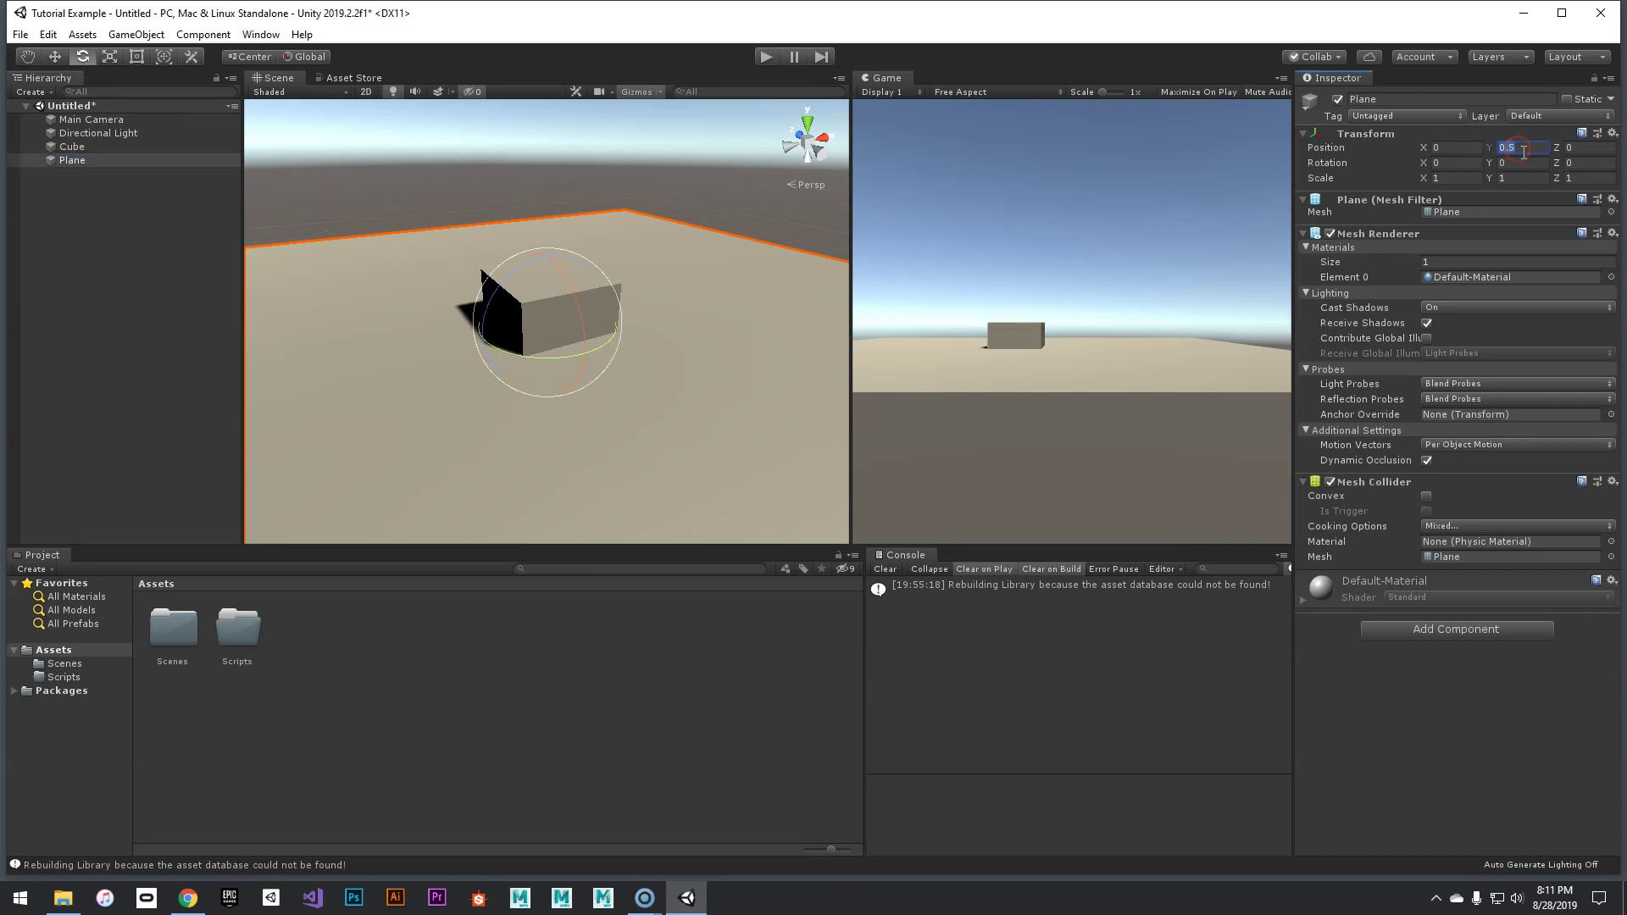
pyautogui.write('0')
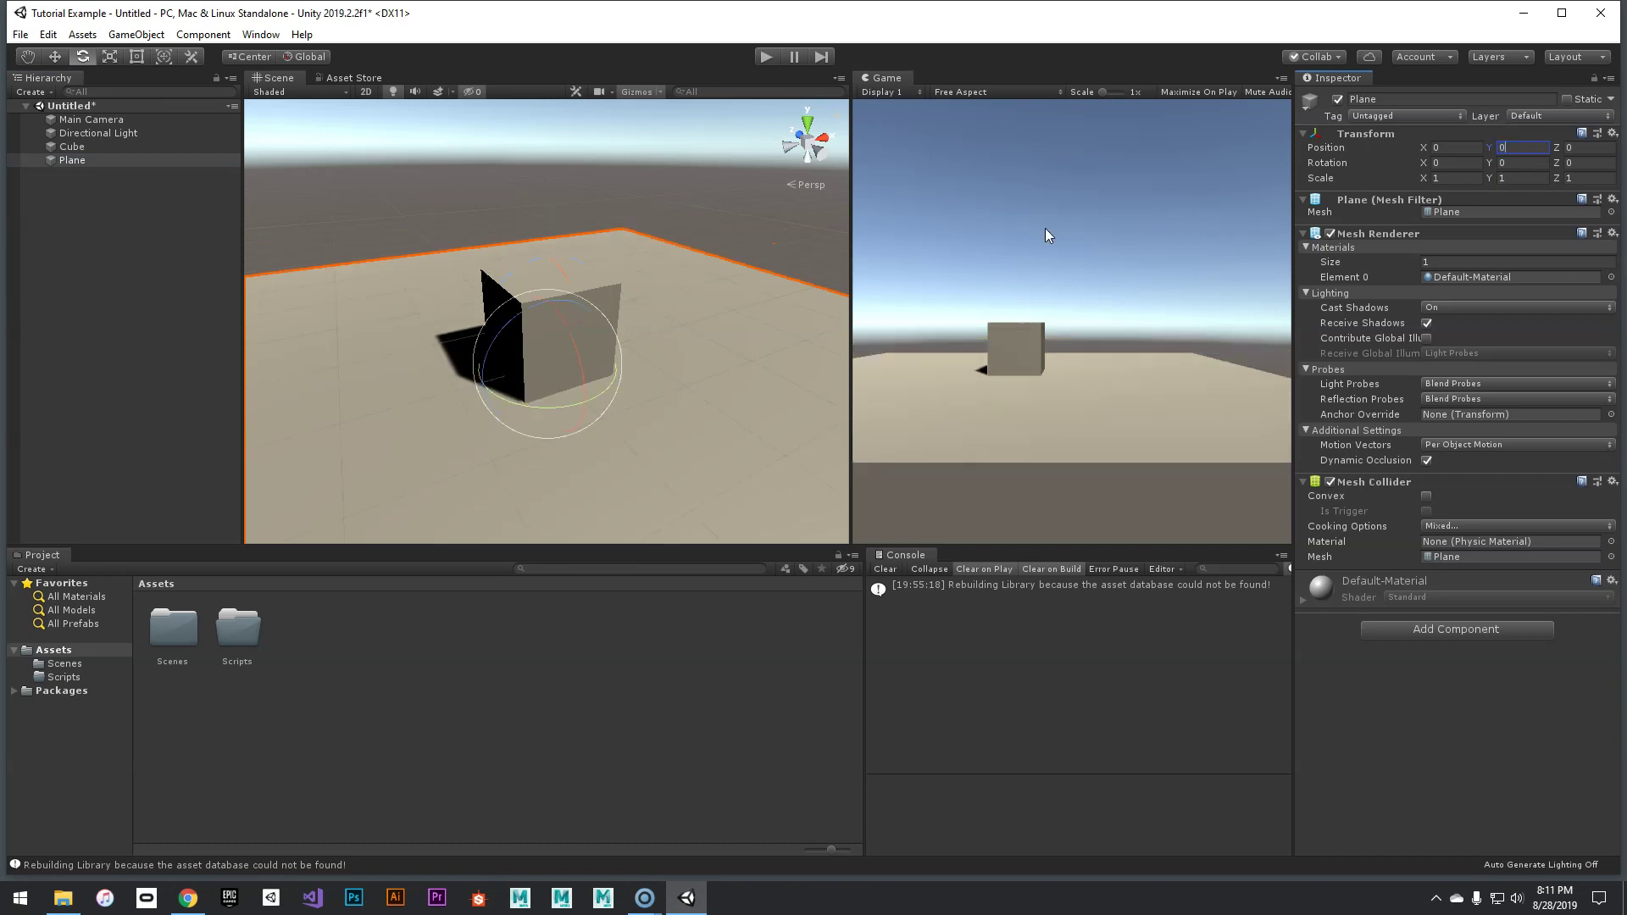
pyautogui.click(1086, 358)
# Step: Move the Main Camera to about X -1.41, Z -6.05 and widen the Game view beside the Scene view
pyautogui.scroll(-2, 623, 313)
pyautogui.keyDown('alt'); pyautogui.moveTo(625, 319); pyautogui.dragTo(640, 379); pyautogui.keyUp('alt')
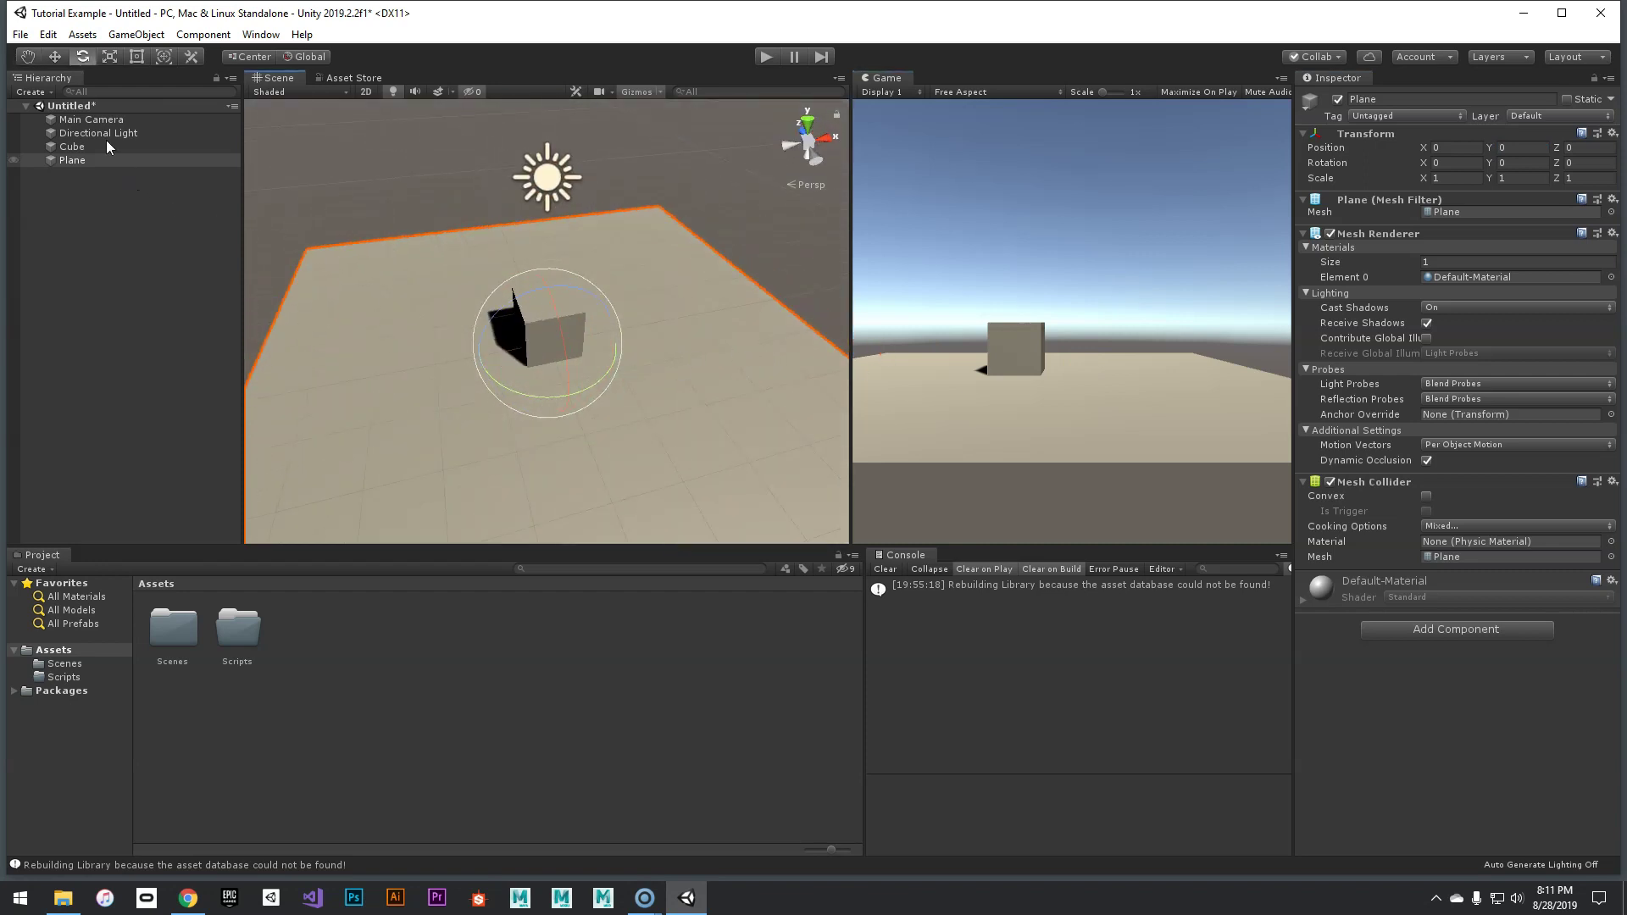
pyautogui.click(91, 120)
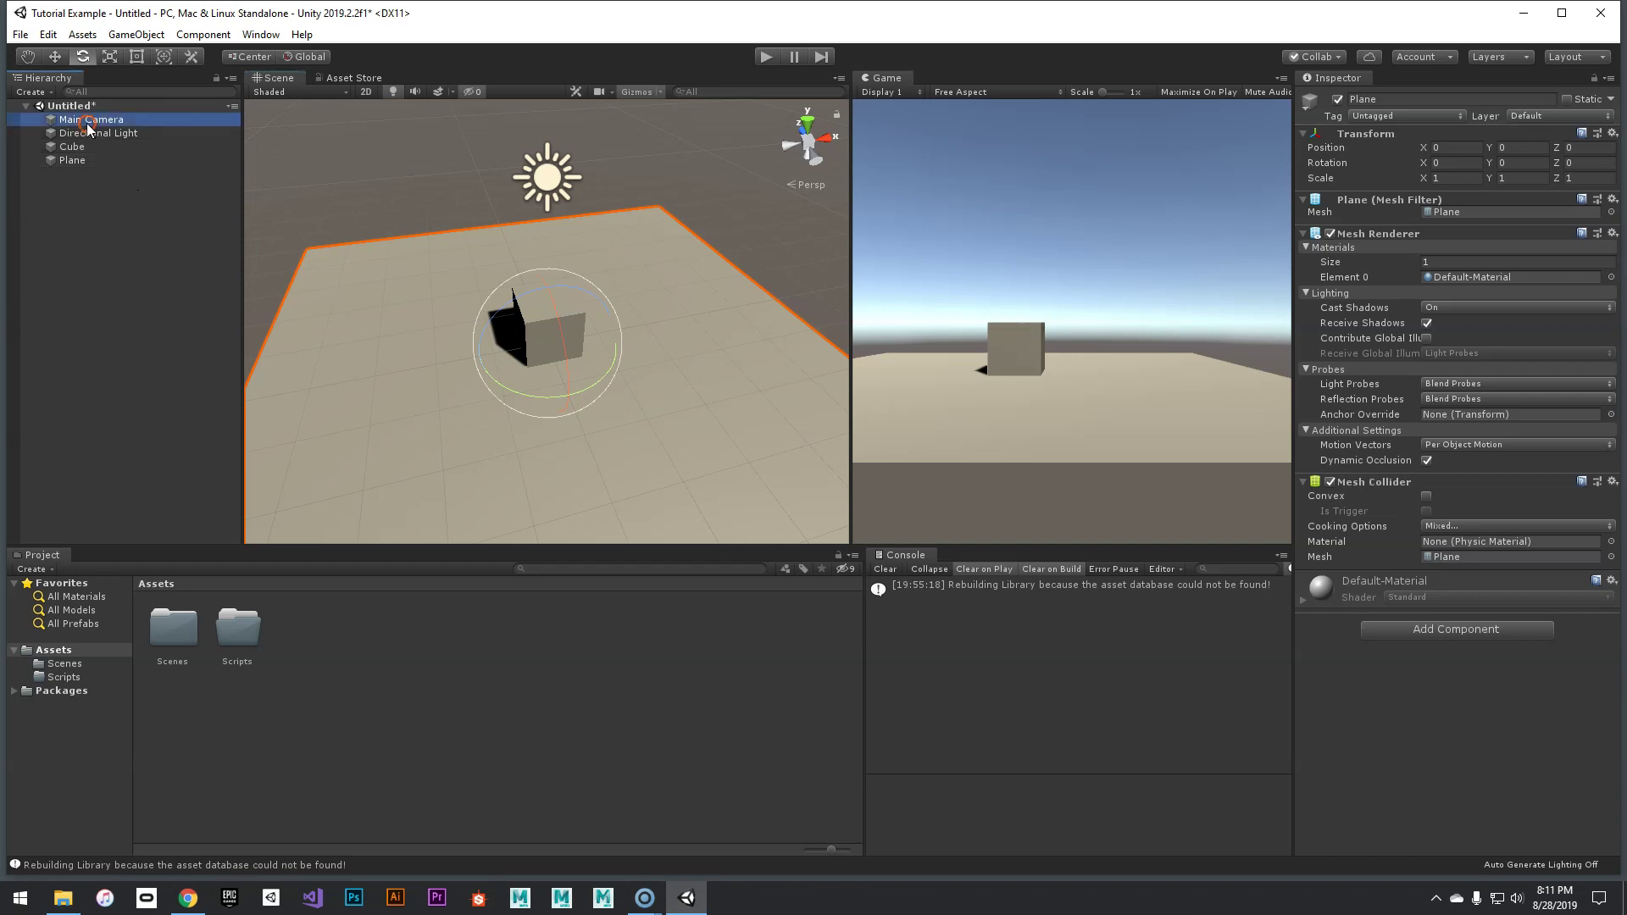
pyautogui.keyDown('alt'); pyautogui.moveTo(593, 374); pyautogui.dragTo(663, 421); pyautogui.keyUp('alt')
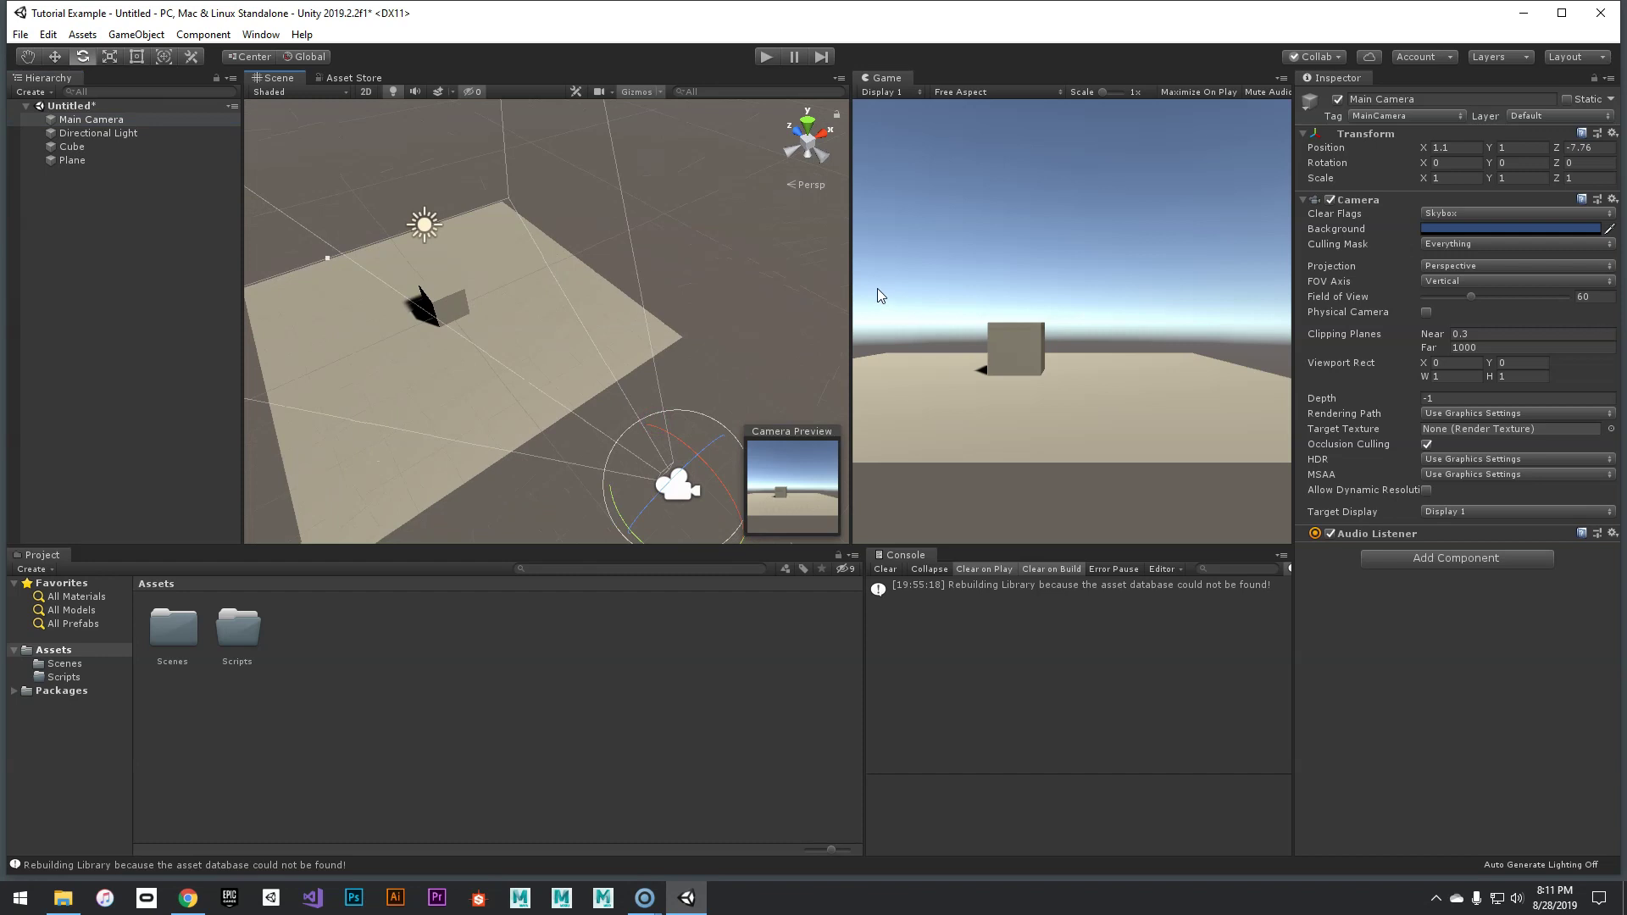
pyautogui.moveTo(855, 288); pyautogui.dragTo(827, 288)
pyautogui.press('w')
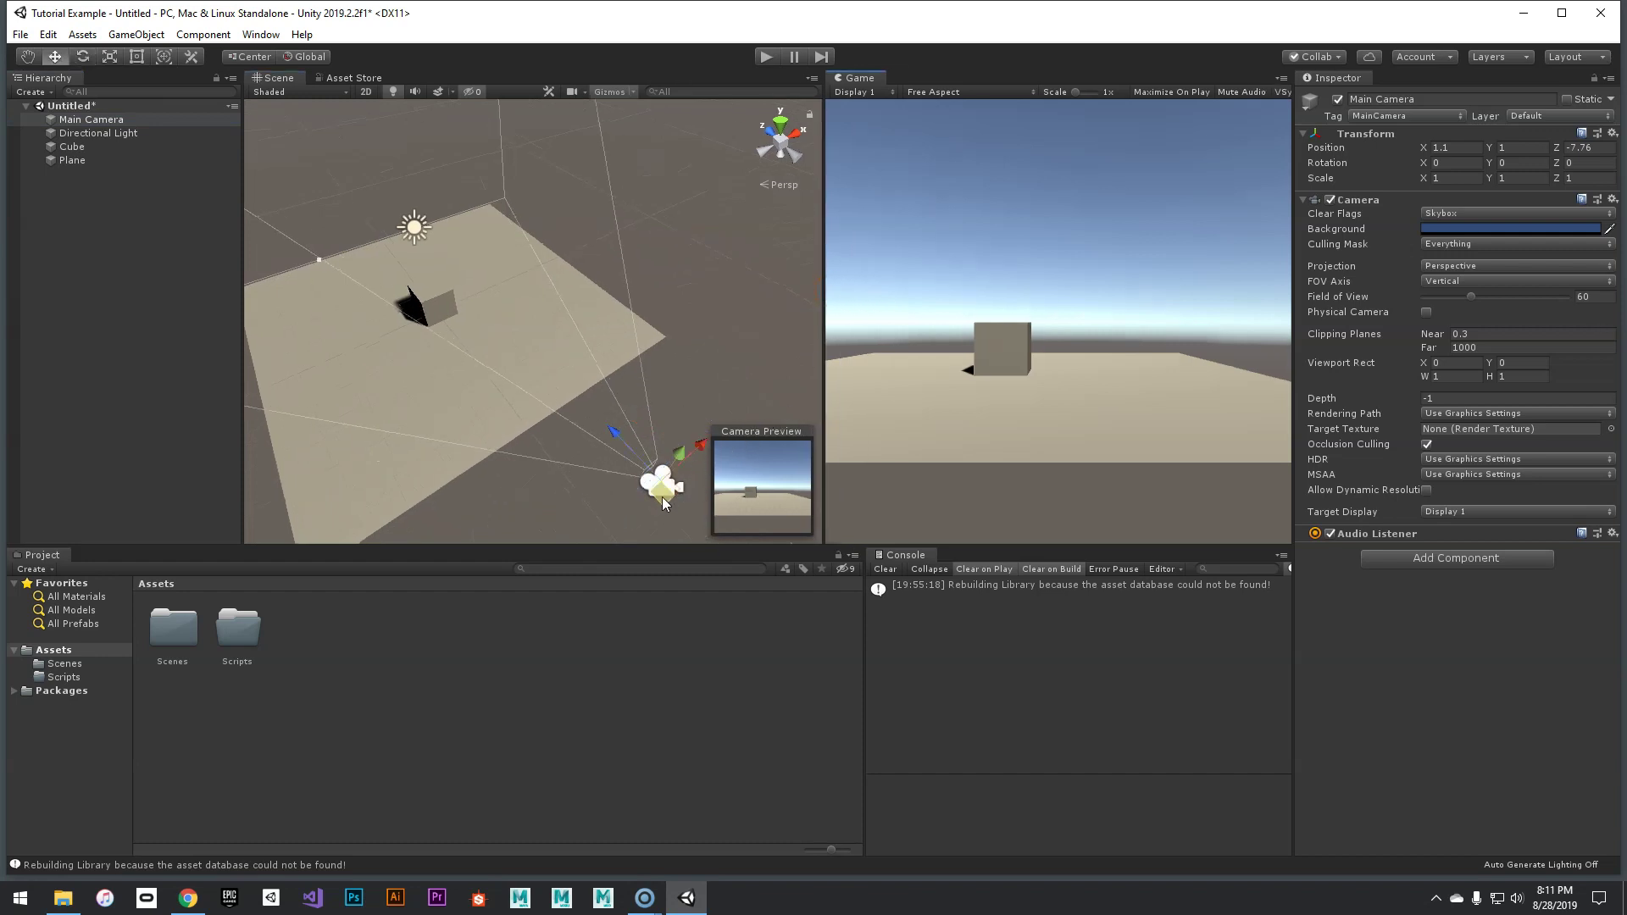
pyautogui.moveTo(612, 428); pyautogui.dragTo(549, 449)
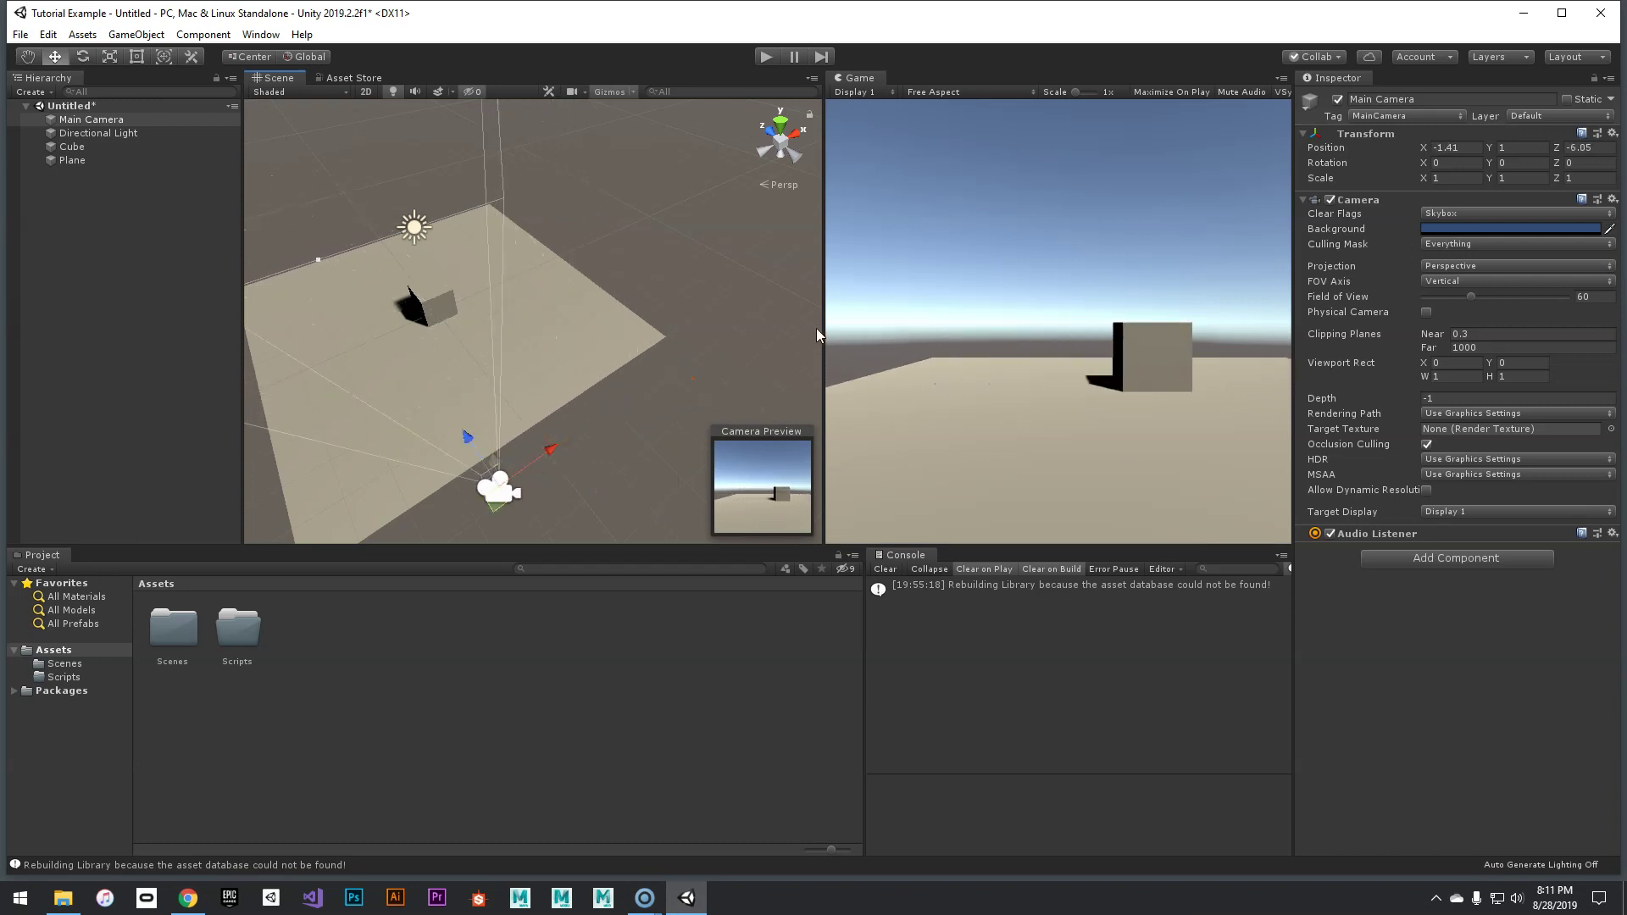
pyautogui.moveTo(817, 330); pyautogui.dragTo(787, 330)
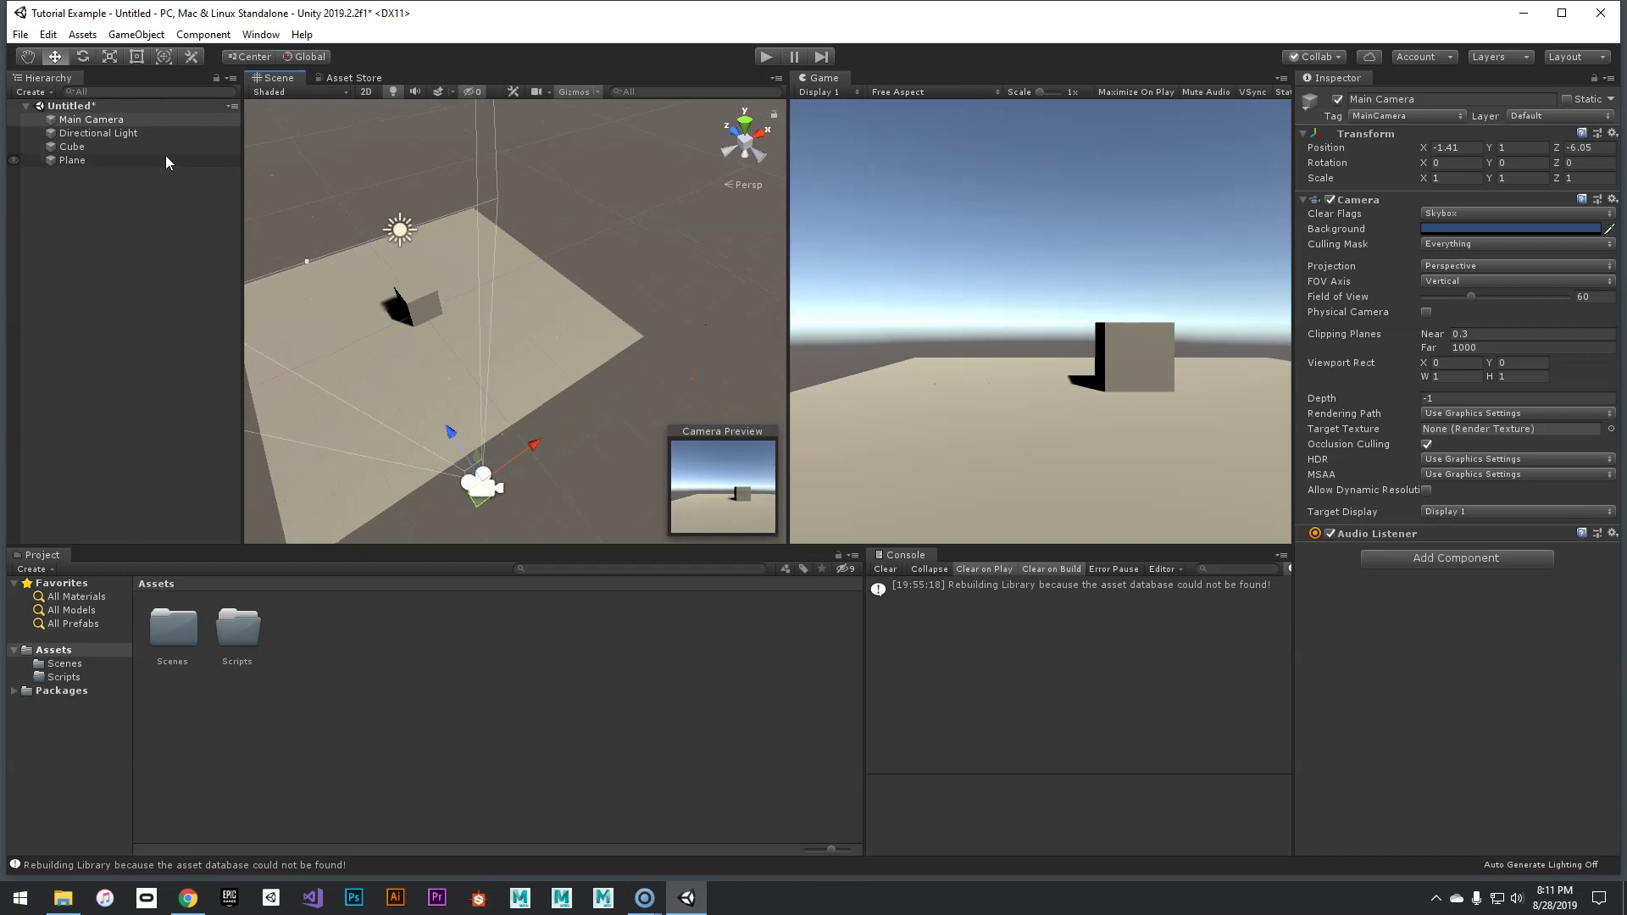
# Step: Rotate the Directional Light around the global Y axis to about -47.5 degrees
pyautogui.click(144, 133)
pyautogui.click(307, 57)
pyautogui.press('e')
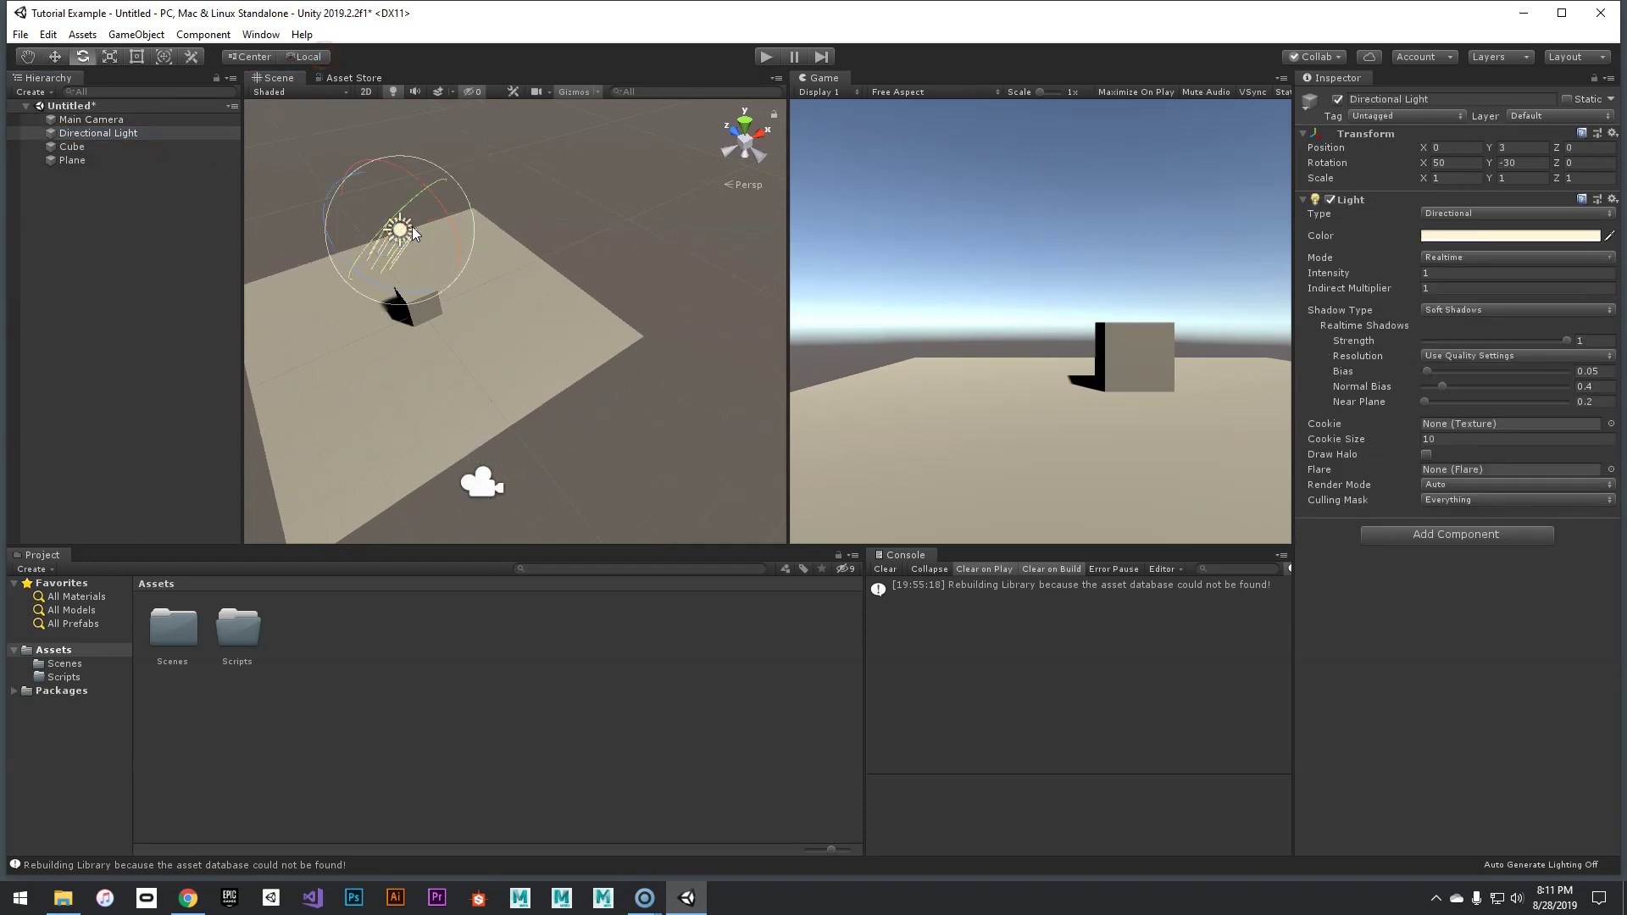
pyautogui.click(307, 57)
pyautogui.moveTo(375, 269); pyautogui.dragTo(417, 284)
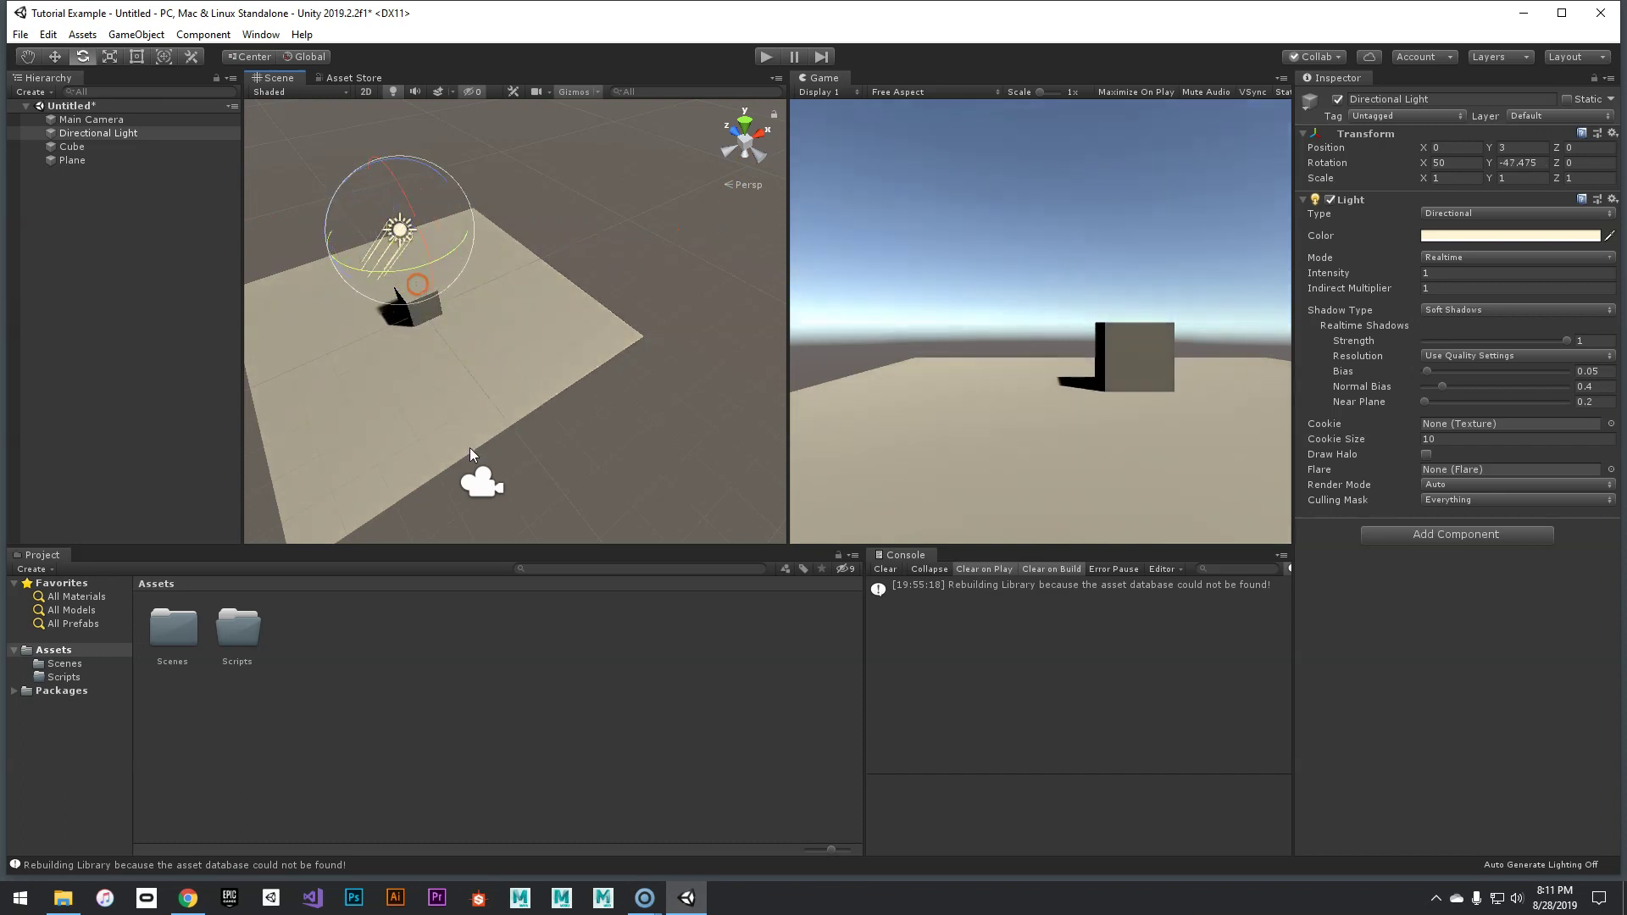
# Step: Set the Main Camera's position to X 0, Y 2, Z -10
pyautogui.click(481, 488)
pyautogui.moveTo(601, 375); pyautogui.dragTo(563, 379, button='right')
pyautogui.press('w')
pyautogui.moveTo(542, 429); pyautogui.dragTo(595, 415)
pyautogui.click(1473, 148)
pyautogui.write('0')
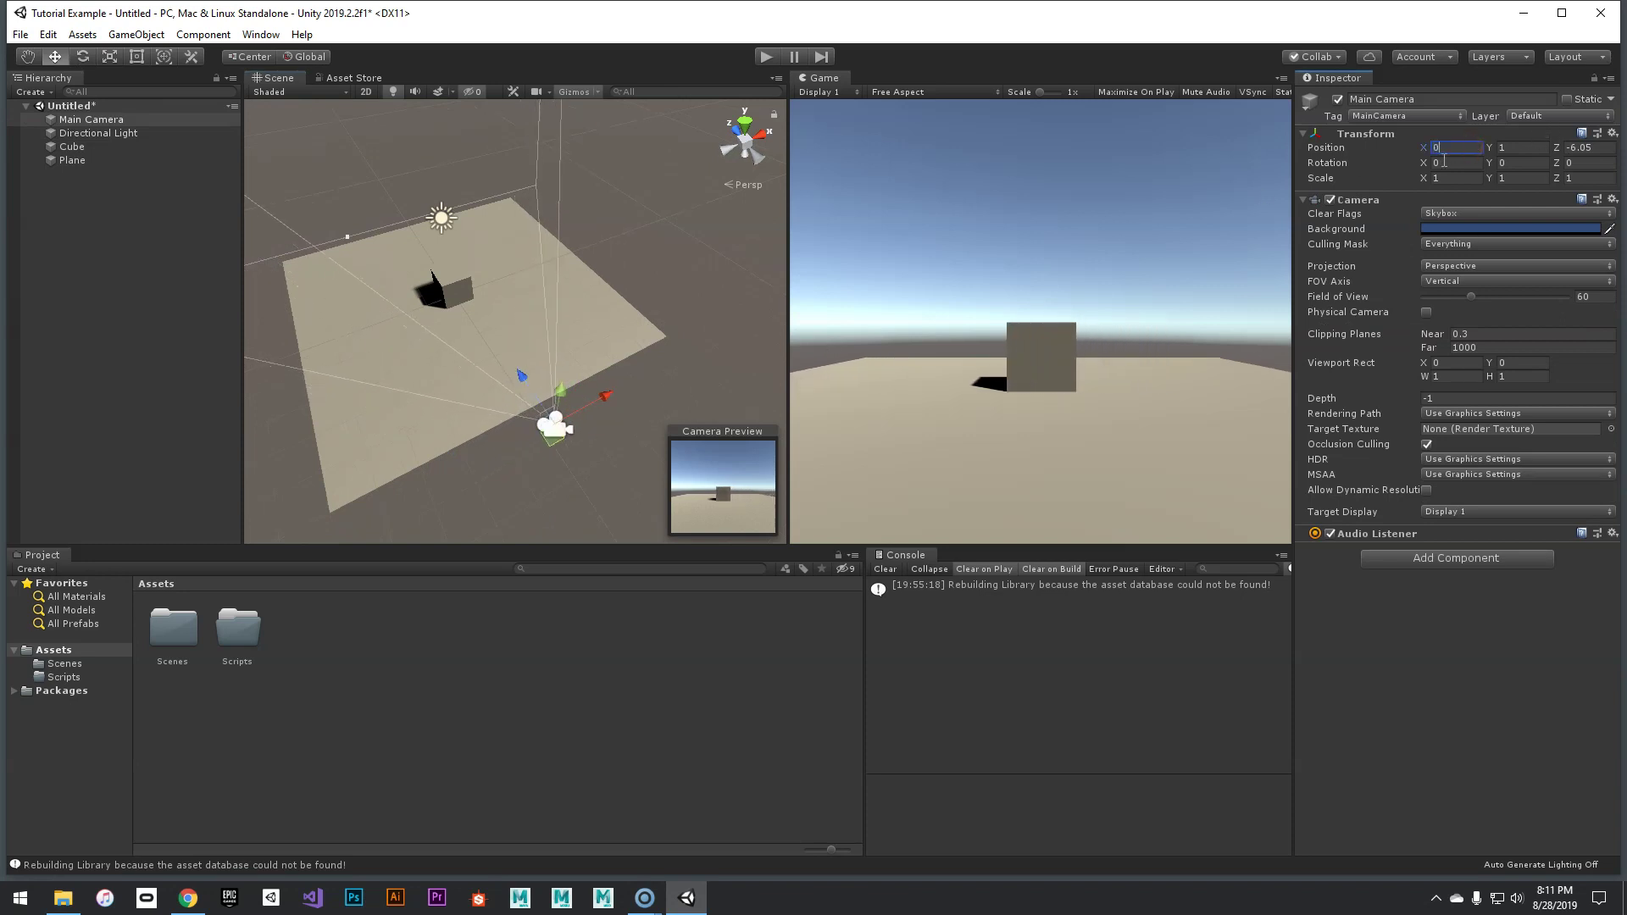
pyautogui.click(1529, 146)
pyautogui.write('2')
pyautogui.click(1604, 146)
pyautogui.write('-10')
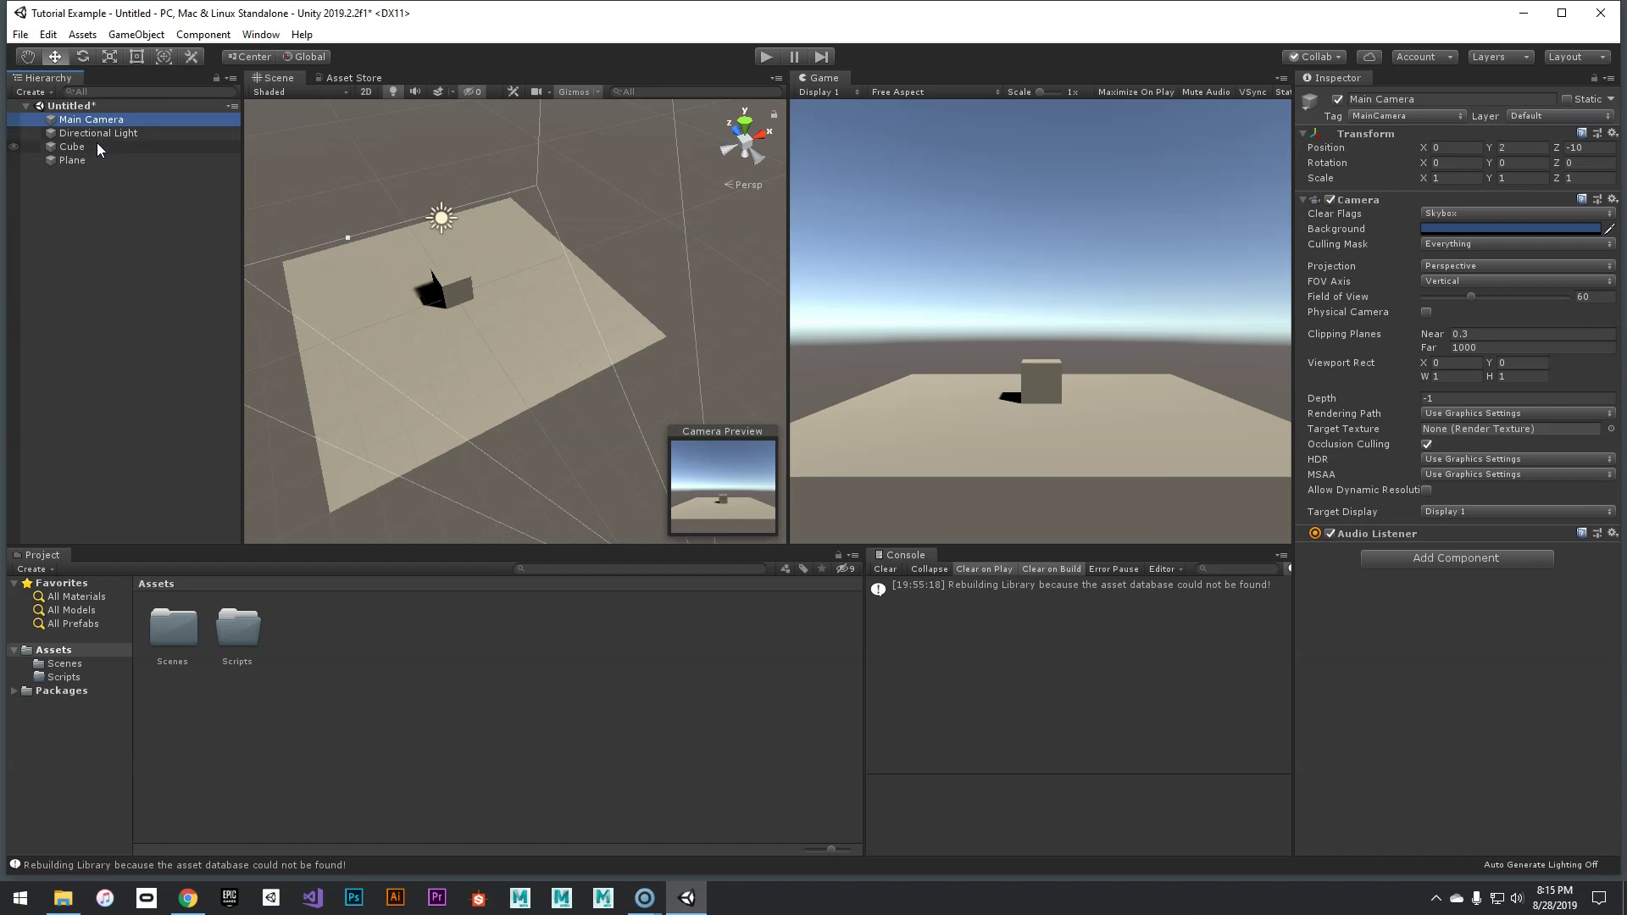
# Step: Deselect the camera and create an empty game object in the scene
pyautogui.click(107, 183)
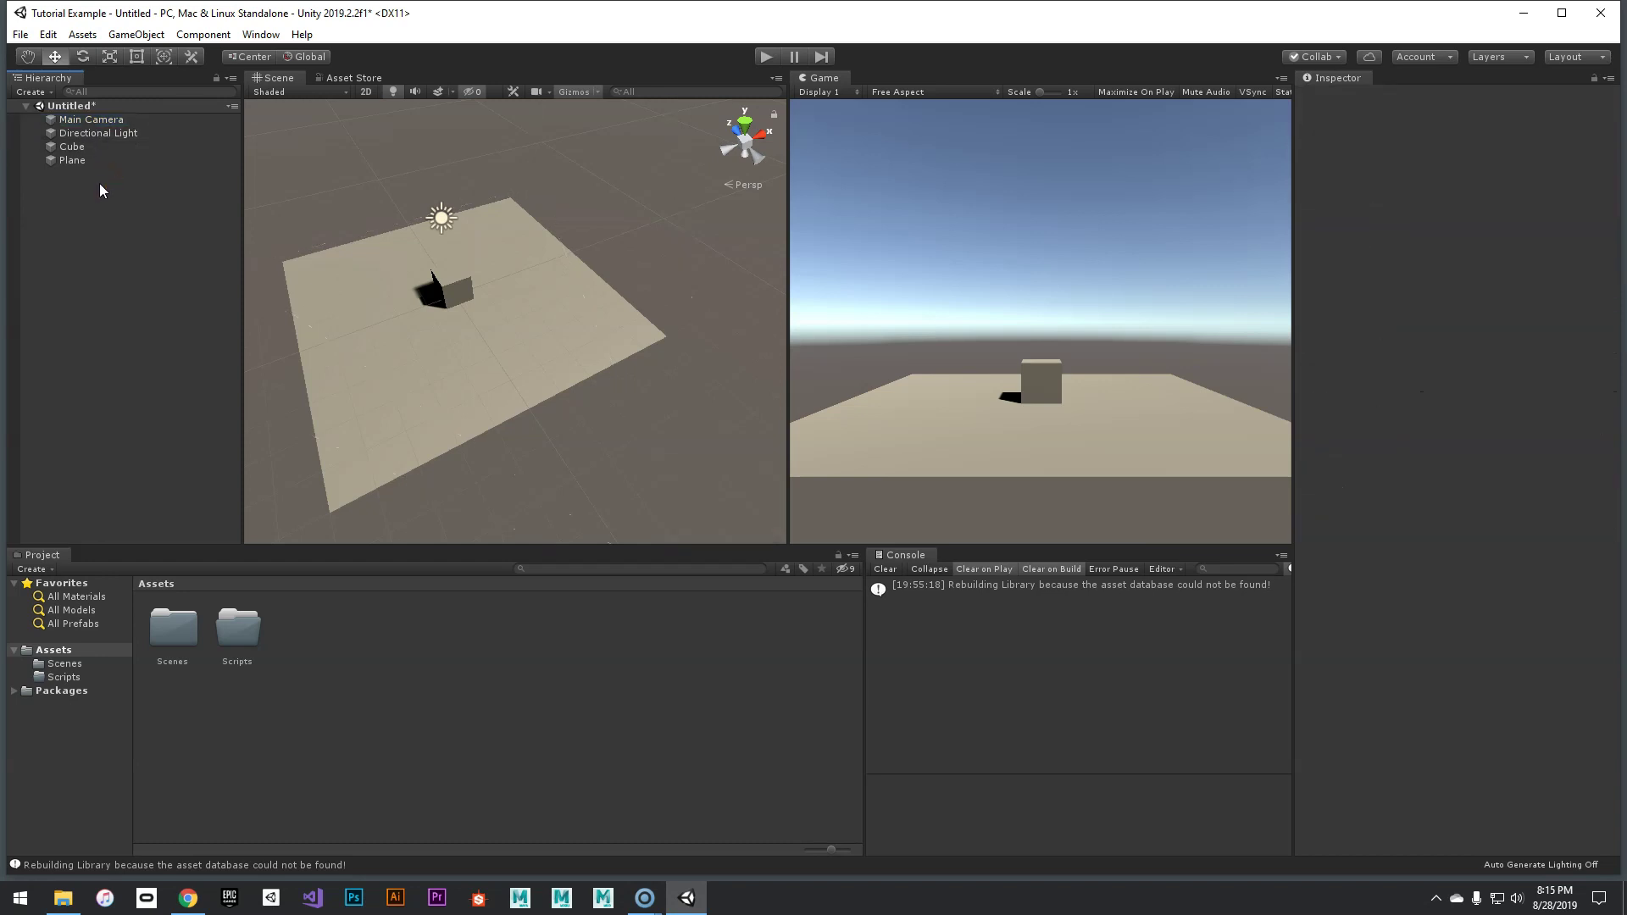
pyautogui.click(35, 91)
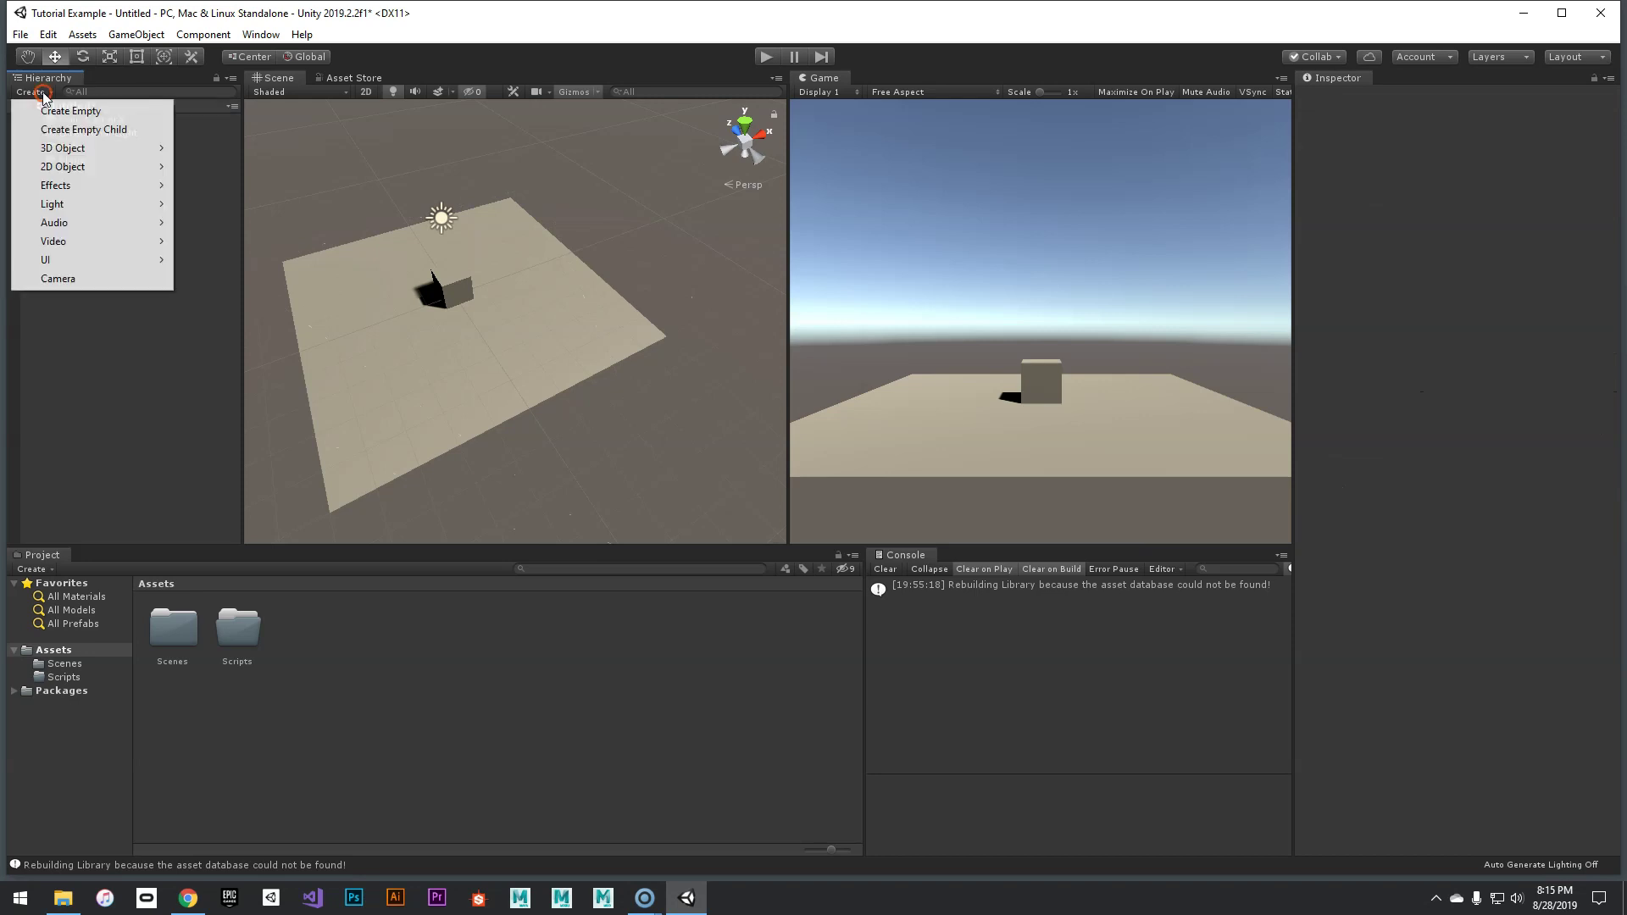
pyautogui.click(54, 111)
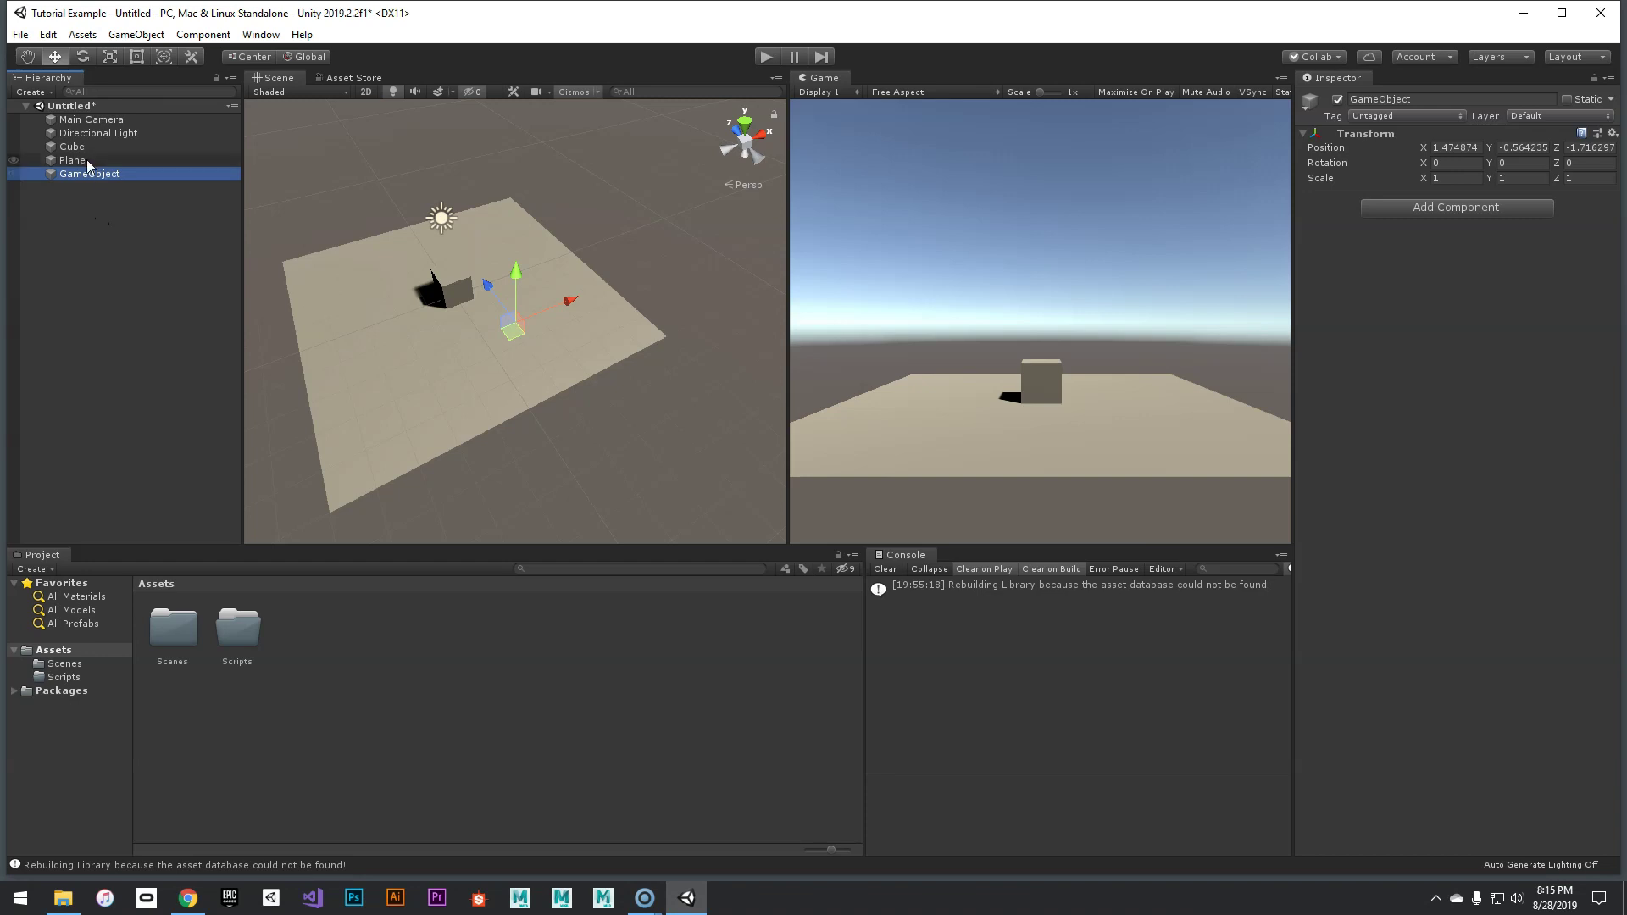
pyautogui.click(40, 94)
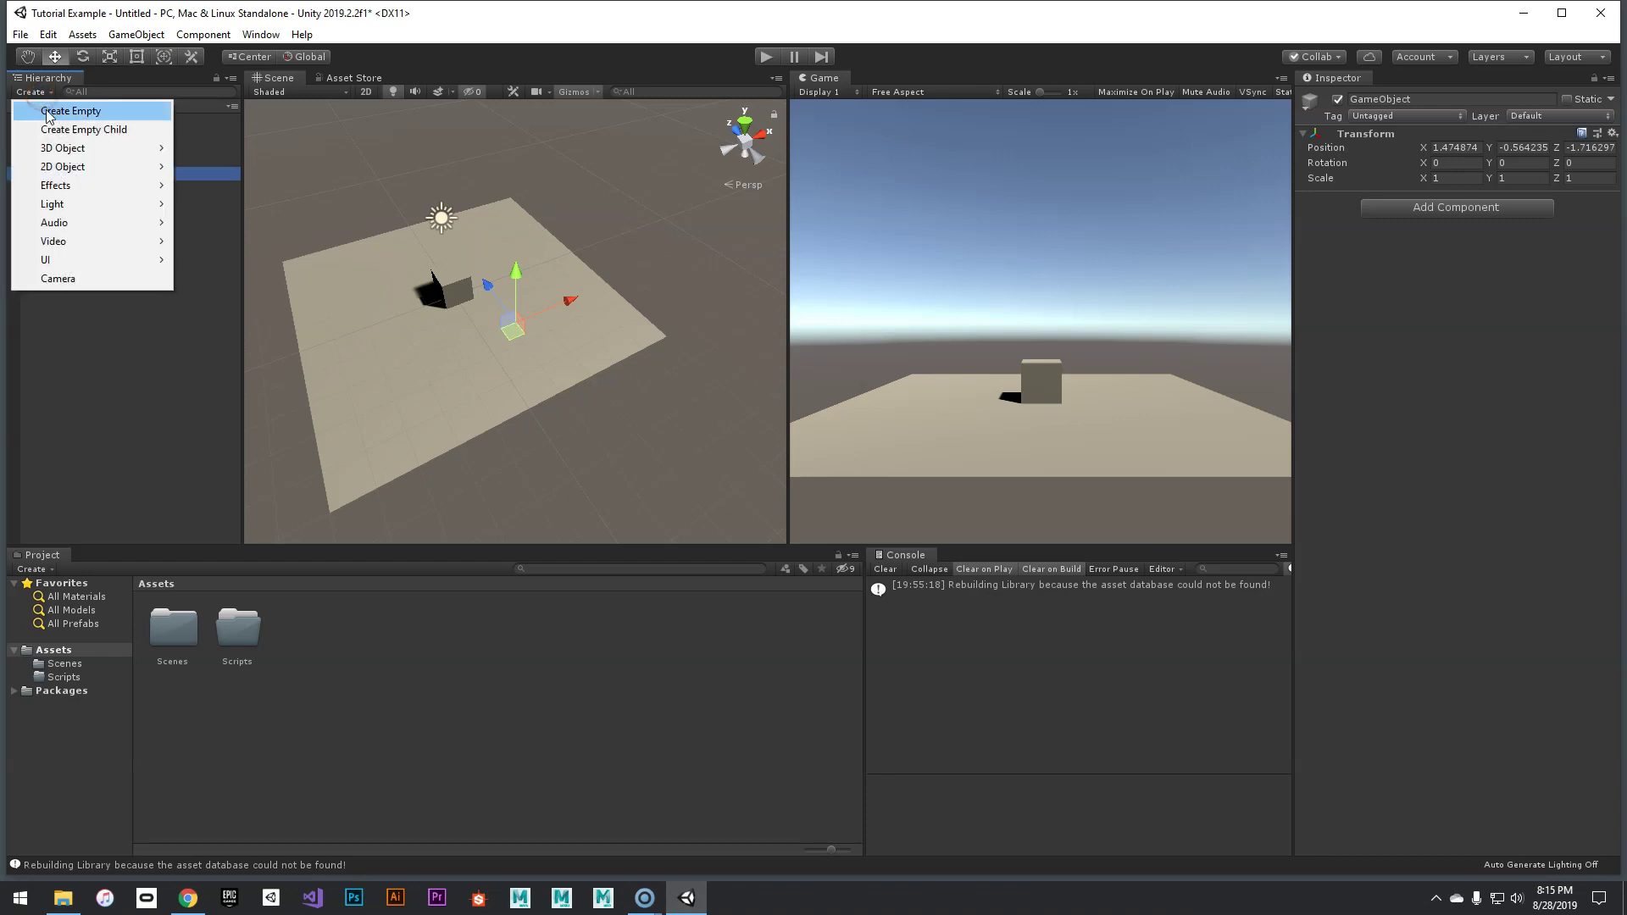
pyautogui.click(48, 110)
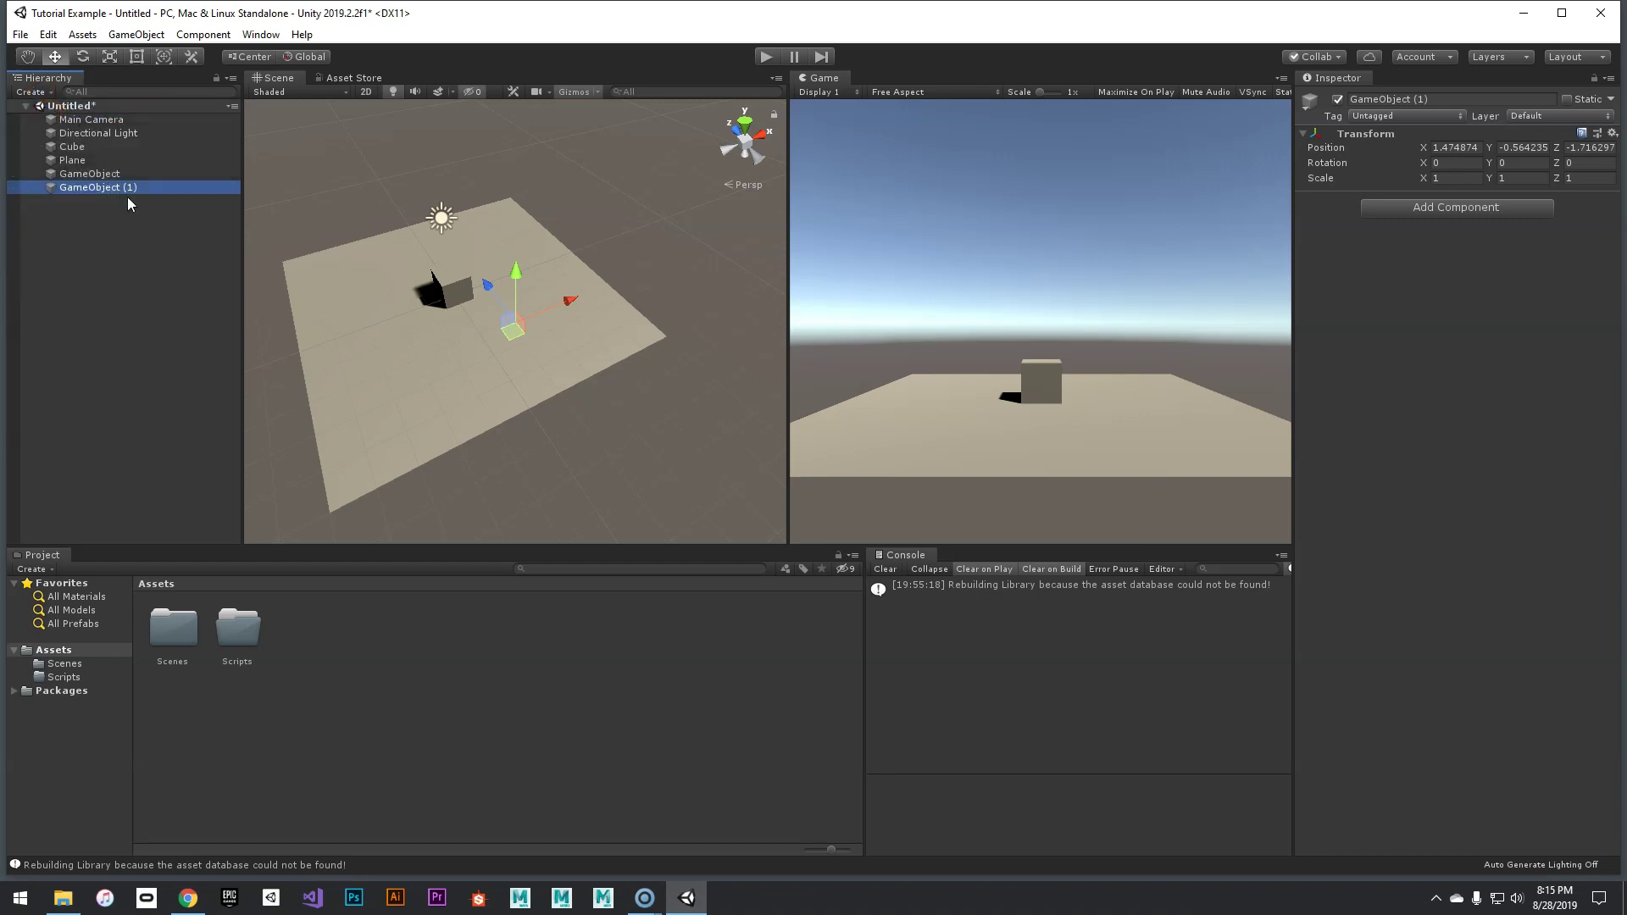
pyautogui.press('Delete')
# Step: Move the empty game object to Y 0.08, Z -1.74, just above the plane
pyautogui.click(115, 173)
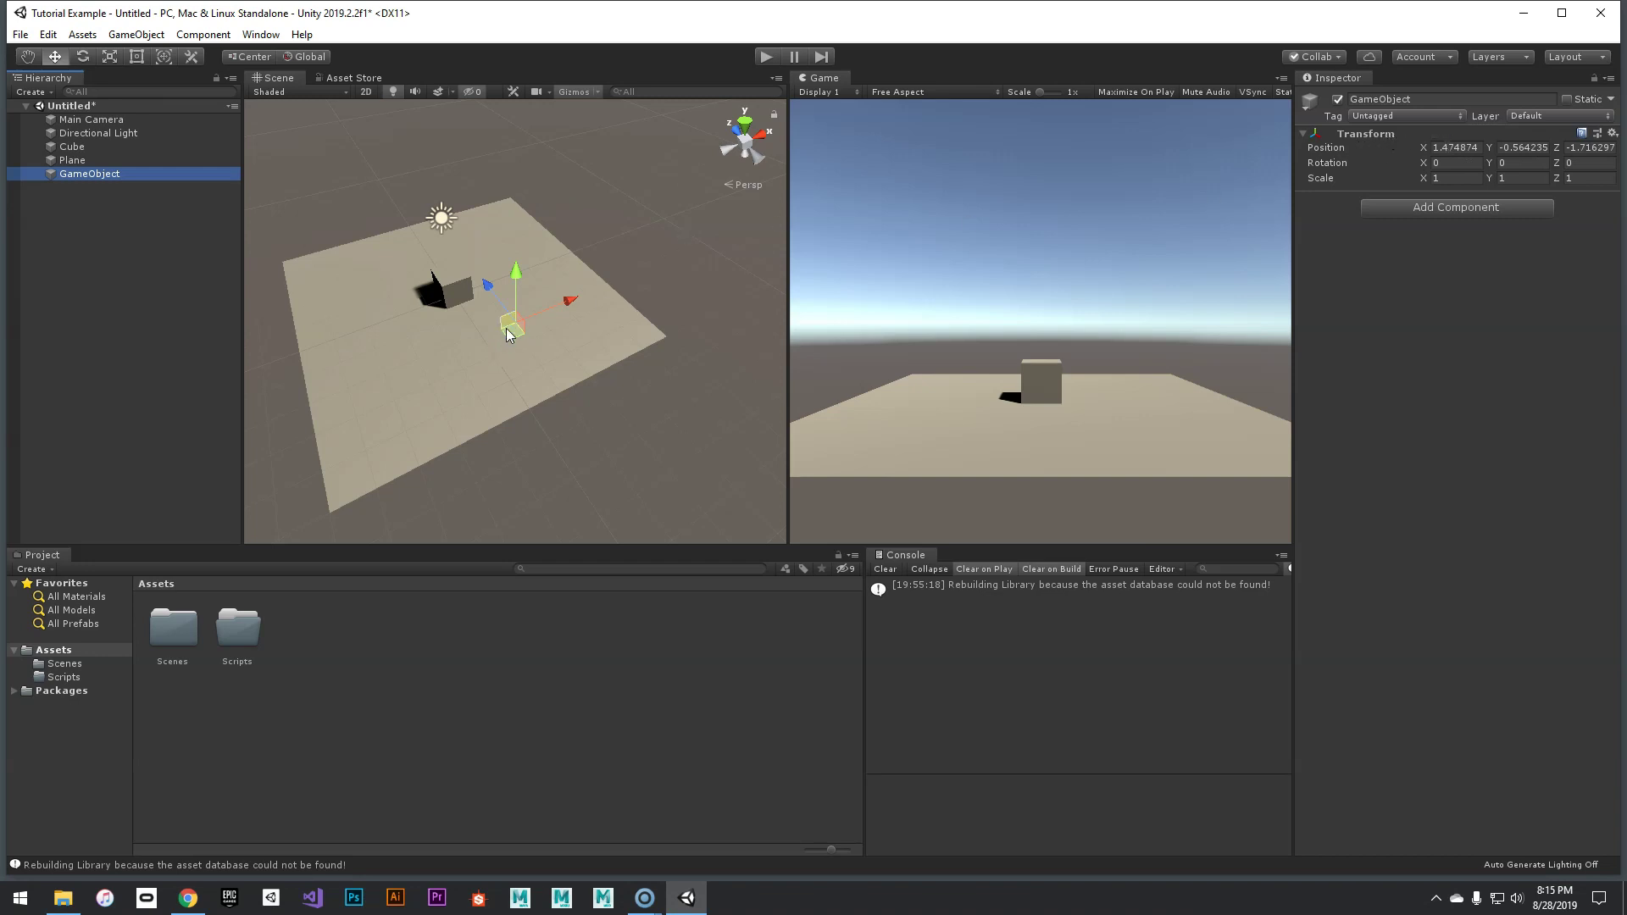
pyautogui.moveTo(497, 311)
pyautogui.mouseDown()
pyautogui.moveTo(480, 279)
pyautogui.moveTo(497, 280)
pyautogui.mouseUp()
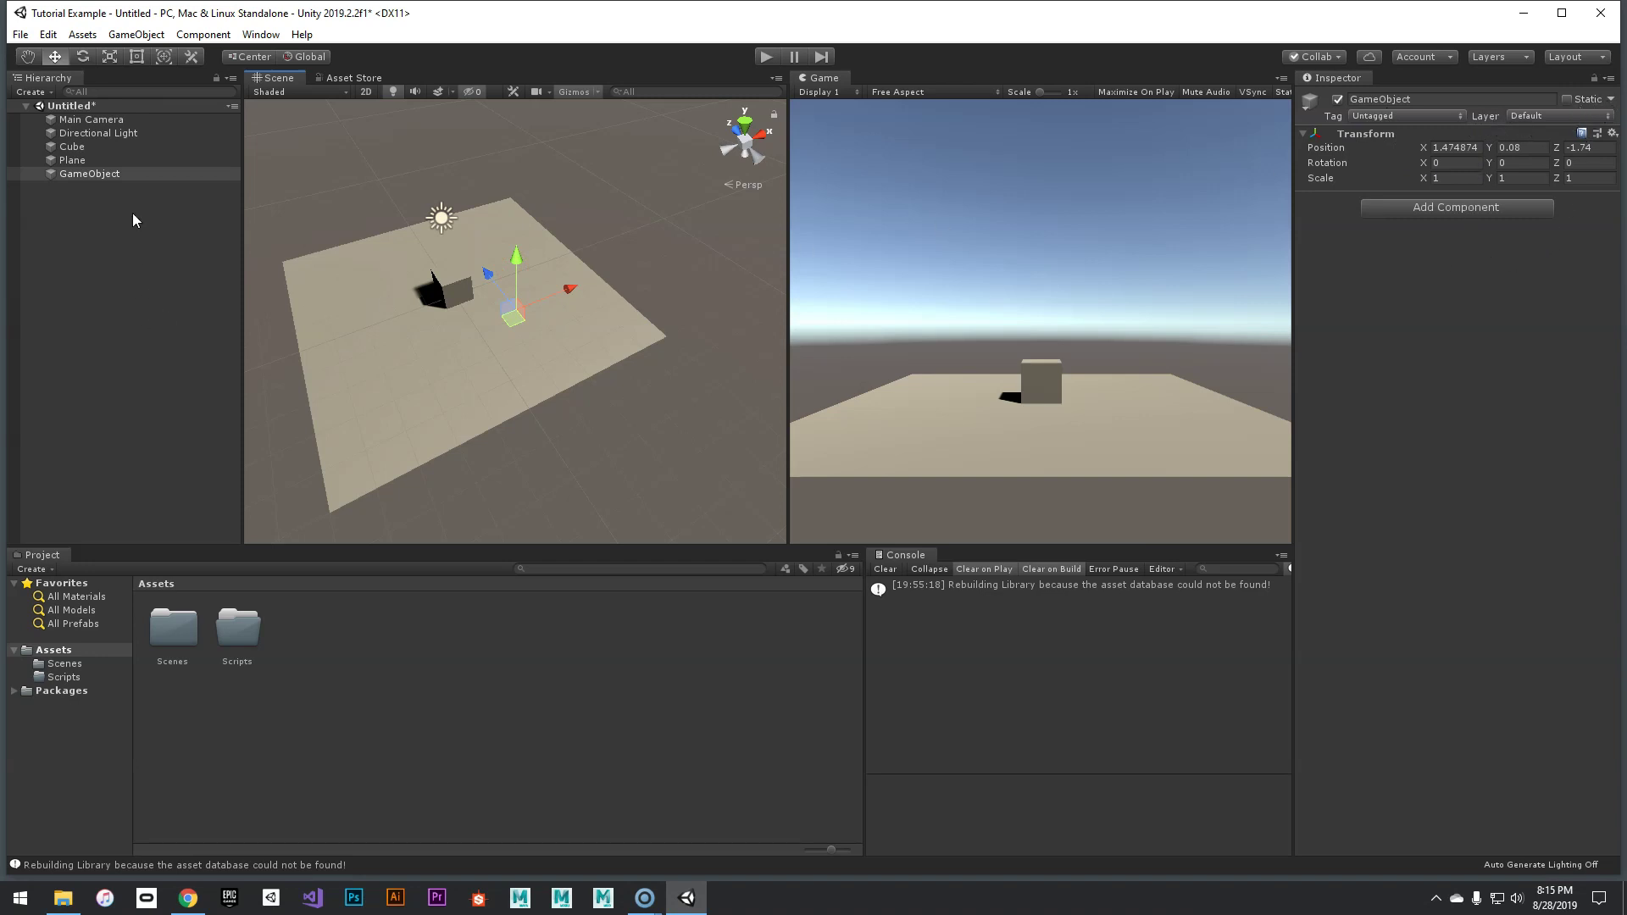
# Step: Review the cube's Mesh Filter, Mesh Renderer and Box Collider by collapsing and expanding each component
pyautogui.click(102, 163)
pyautogui.click(95, 149)
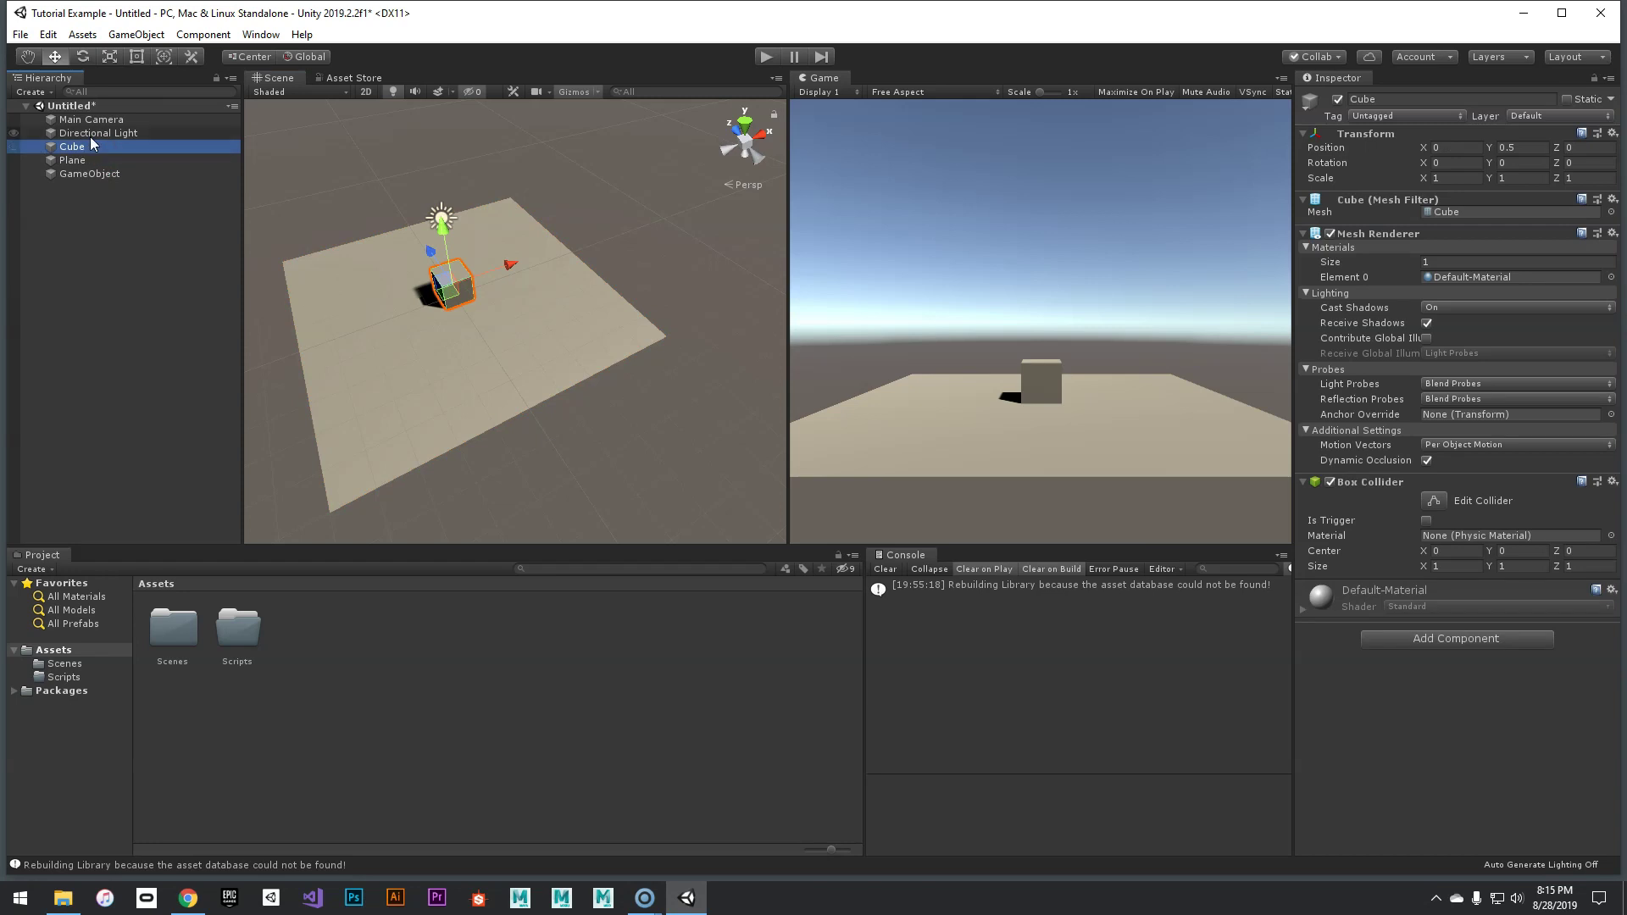
pyautogui.click(88, 136)
pyautogui.click(94, 142)
pyautogui.click(1304, 234)
pyautogui.click(1303, 200)
pyautogui.click(1304, 234)
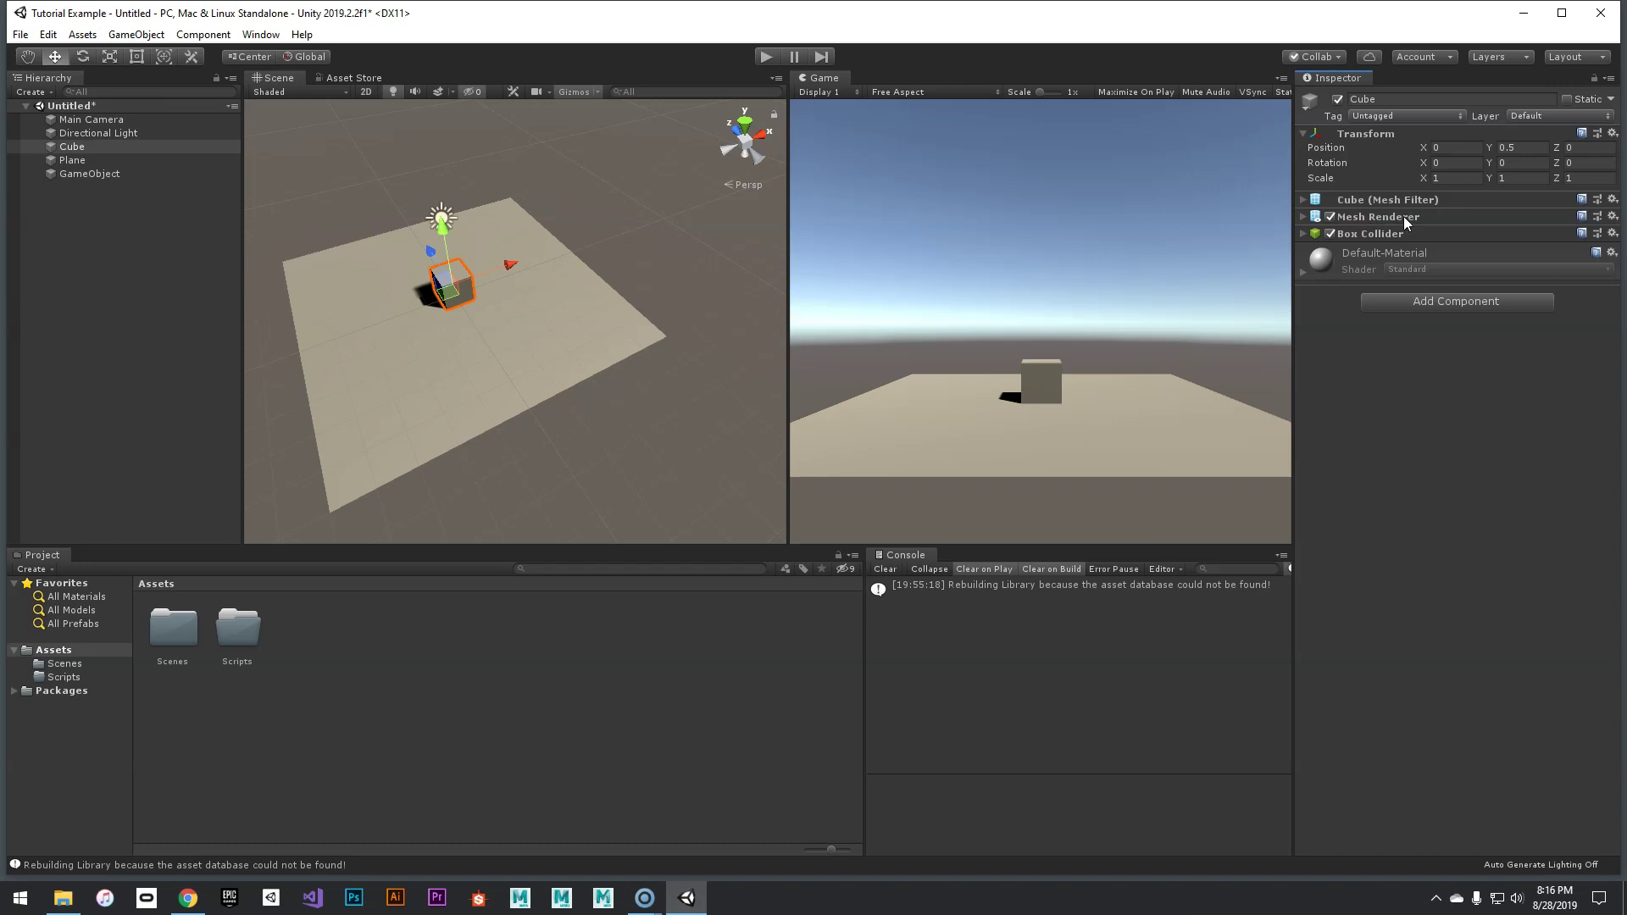
pyautogui.click(1303, 235)
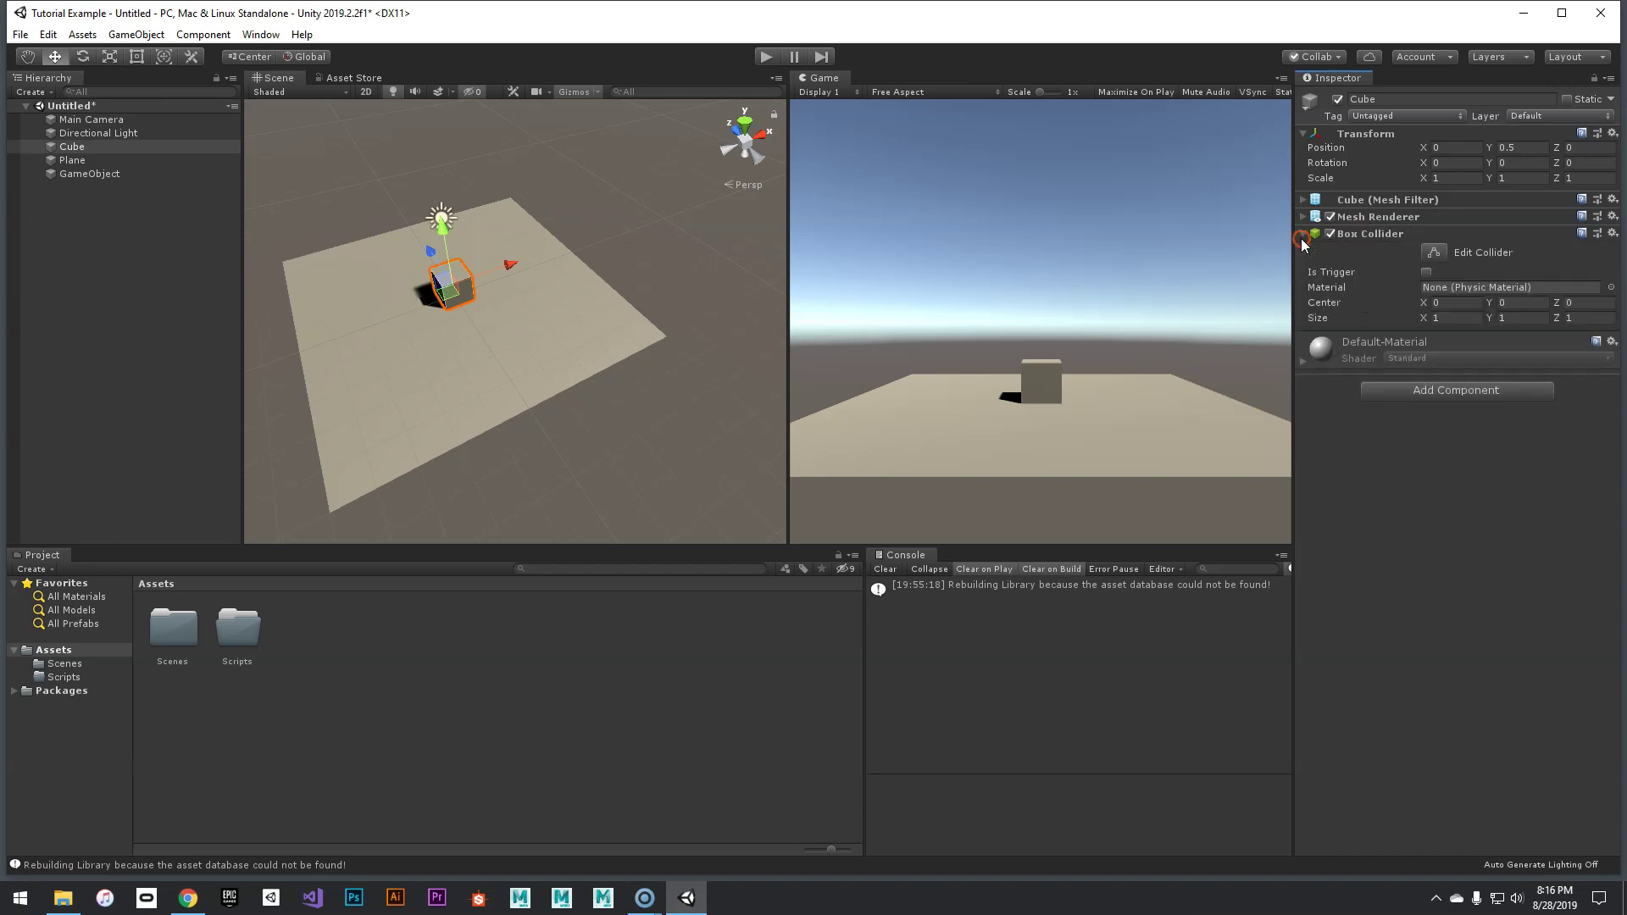
pyautogui.click(1305, 218)
pyautogui.click(1303, 202)
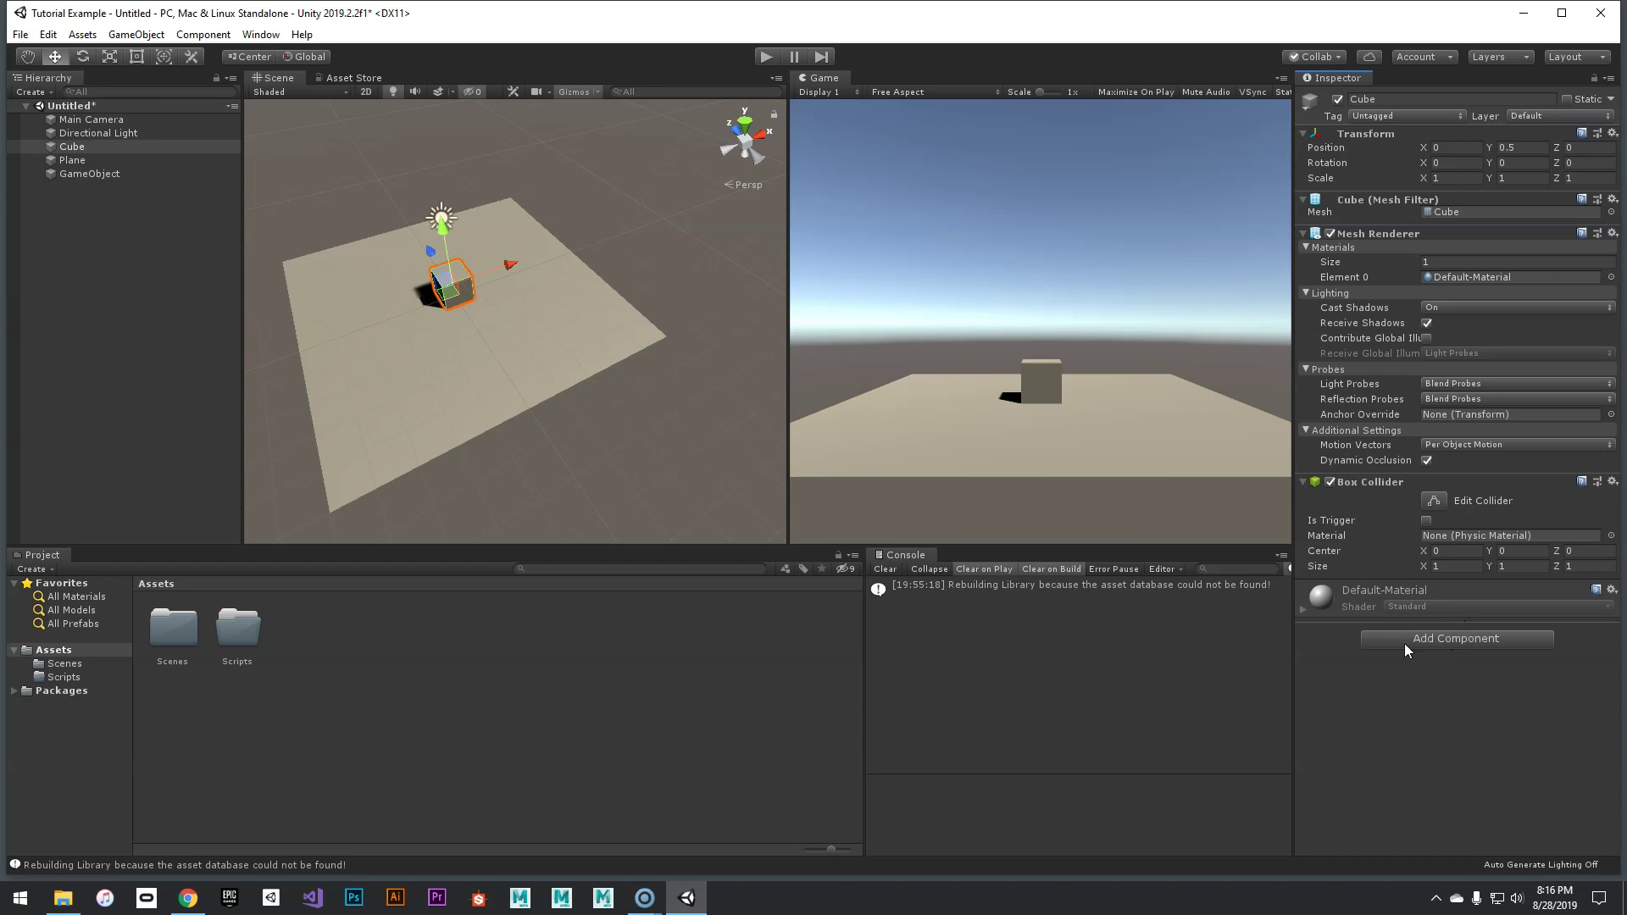
# Step: Browse the component categories that can be added to the cube, and inspect the Directional Light's components
pyautogui.click(1441, 640)
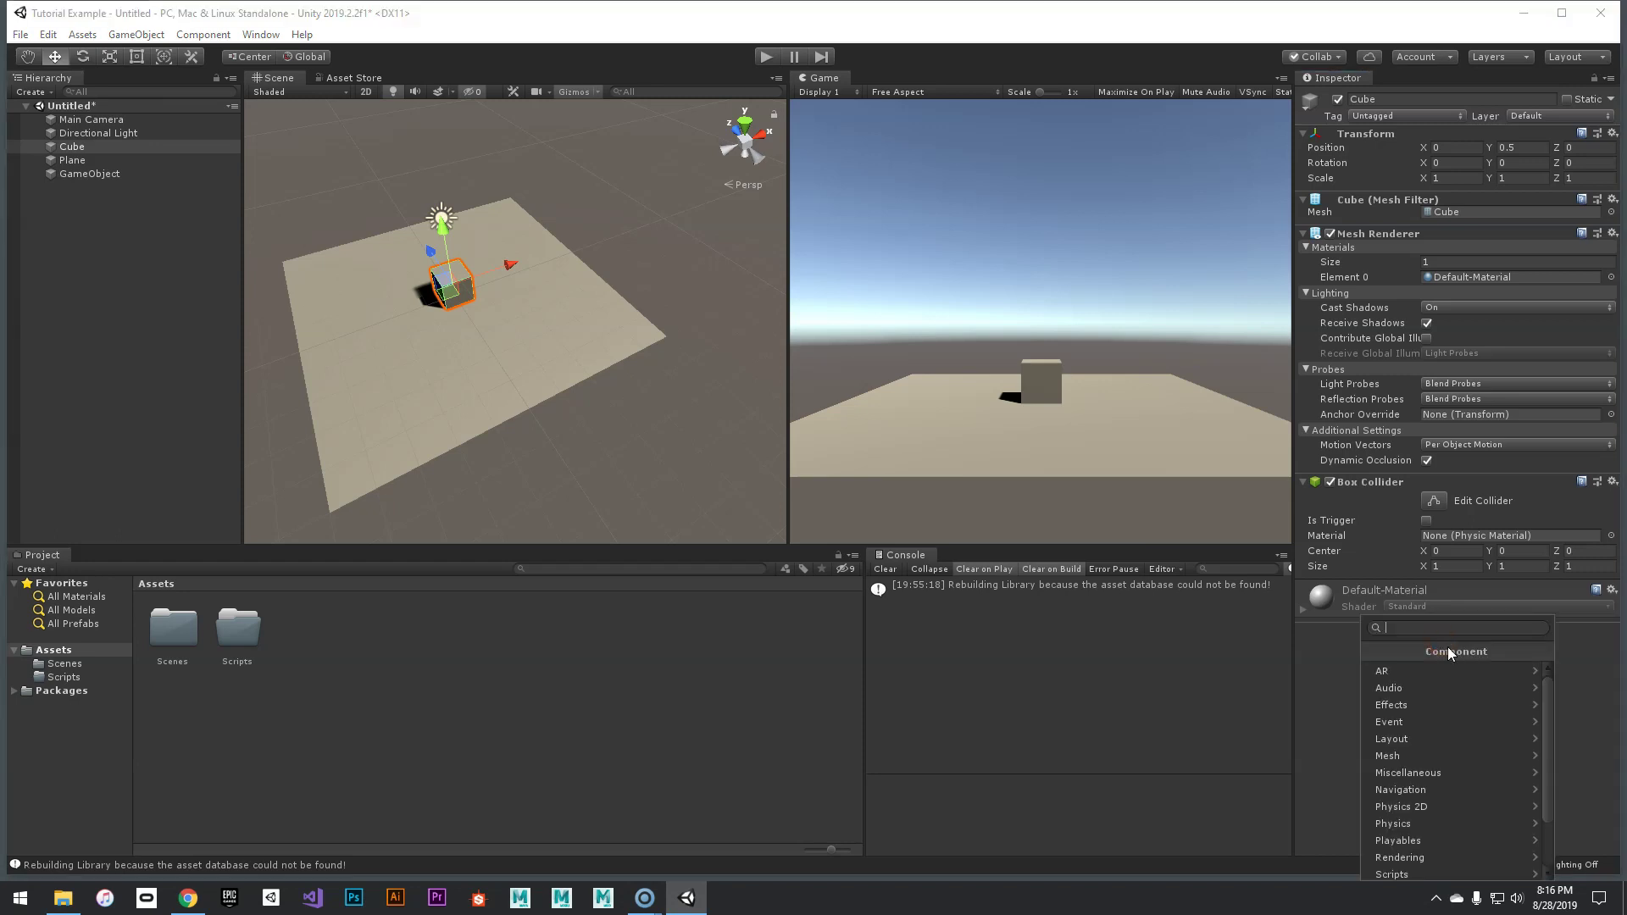
pyautogui.scroll(2, 1471, 726)
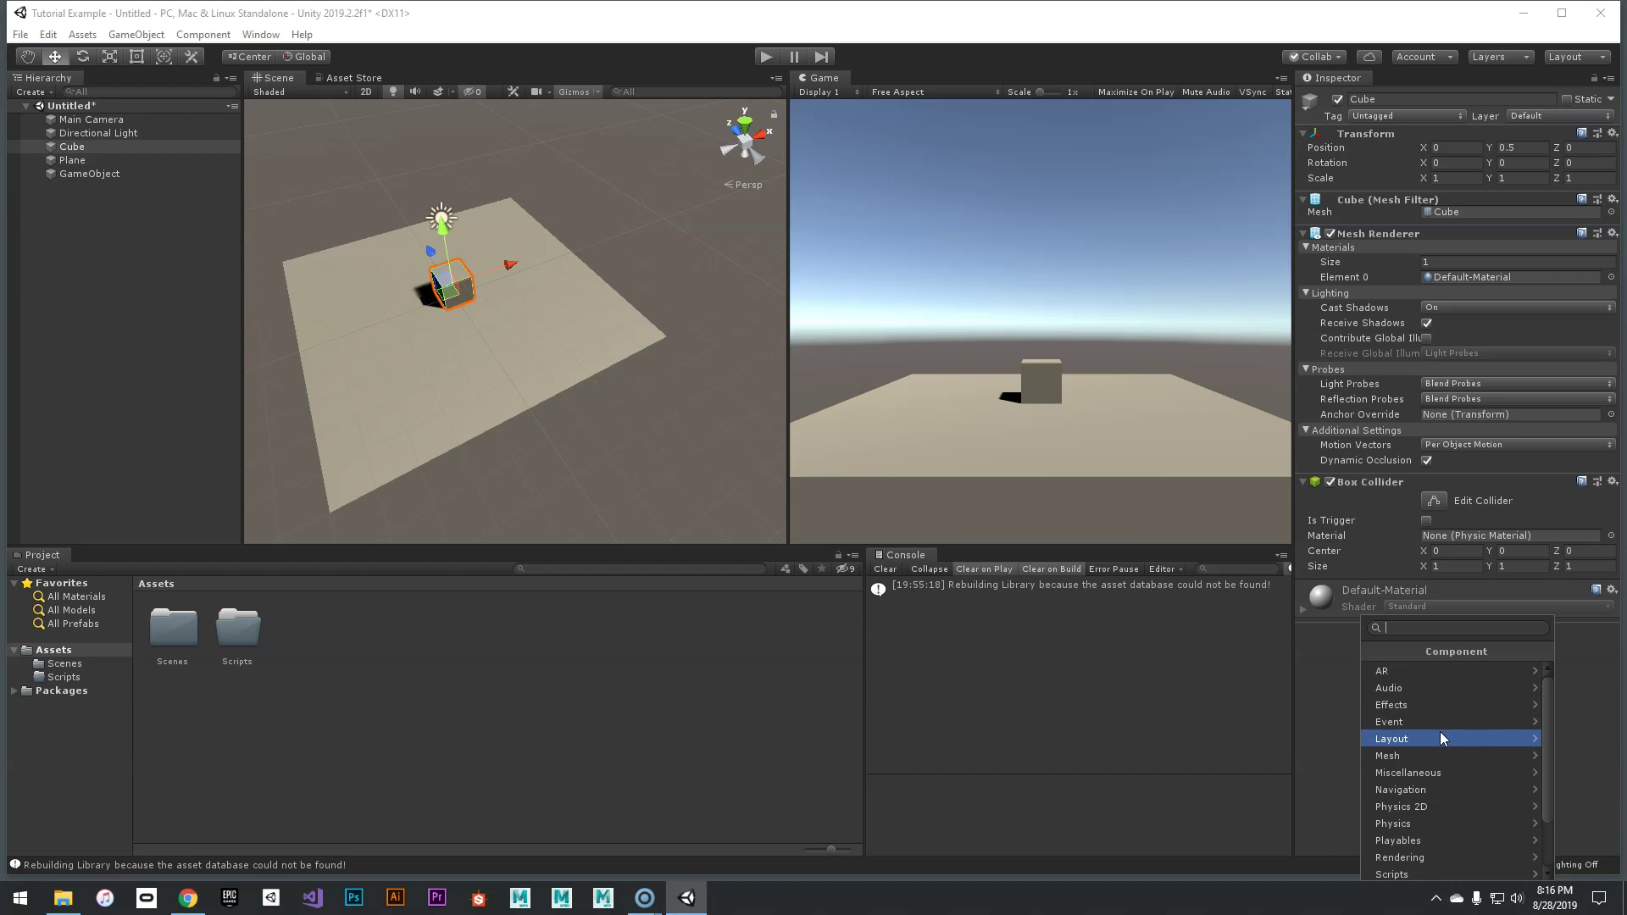
pyautogui.click(1335, 693)
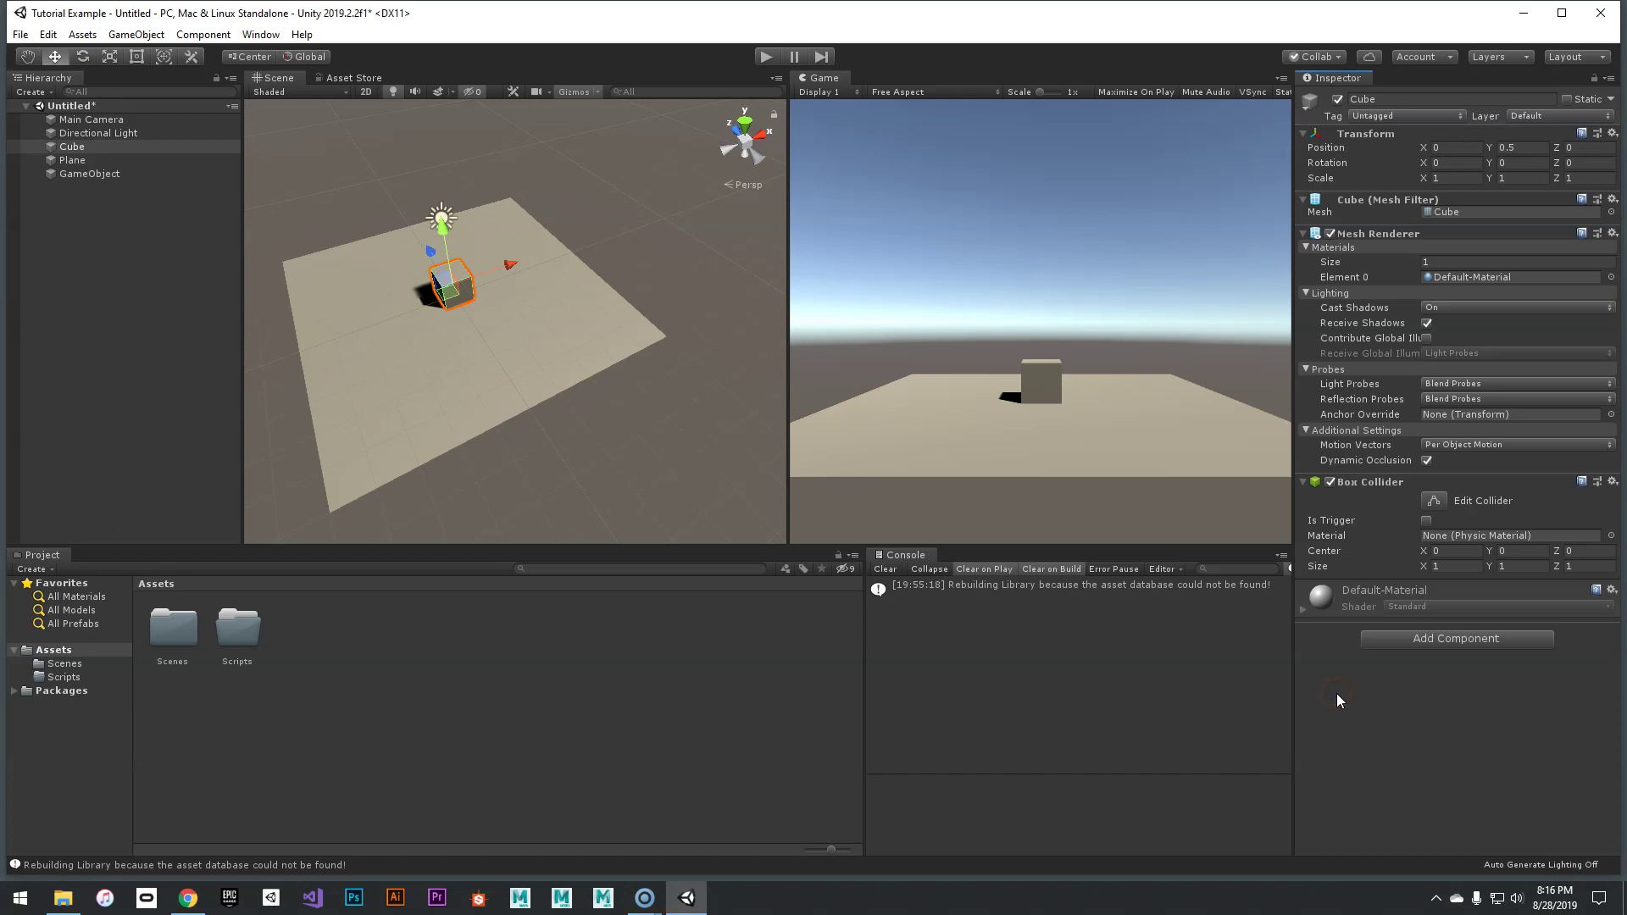
pyautogui.click(1463, 645)
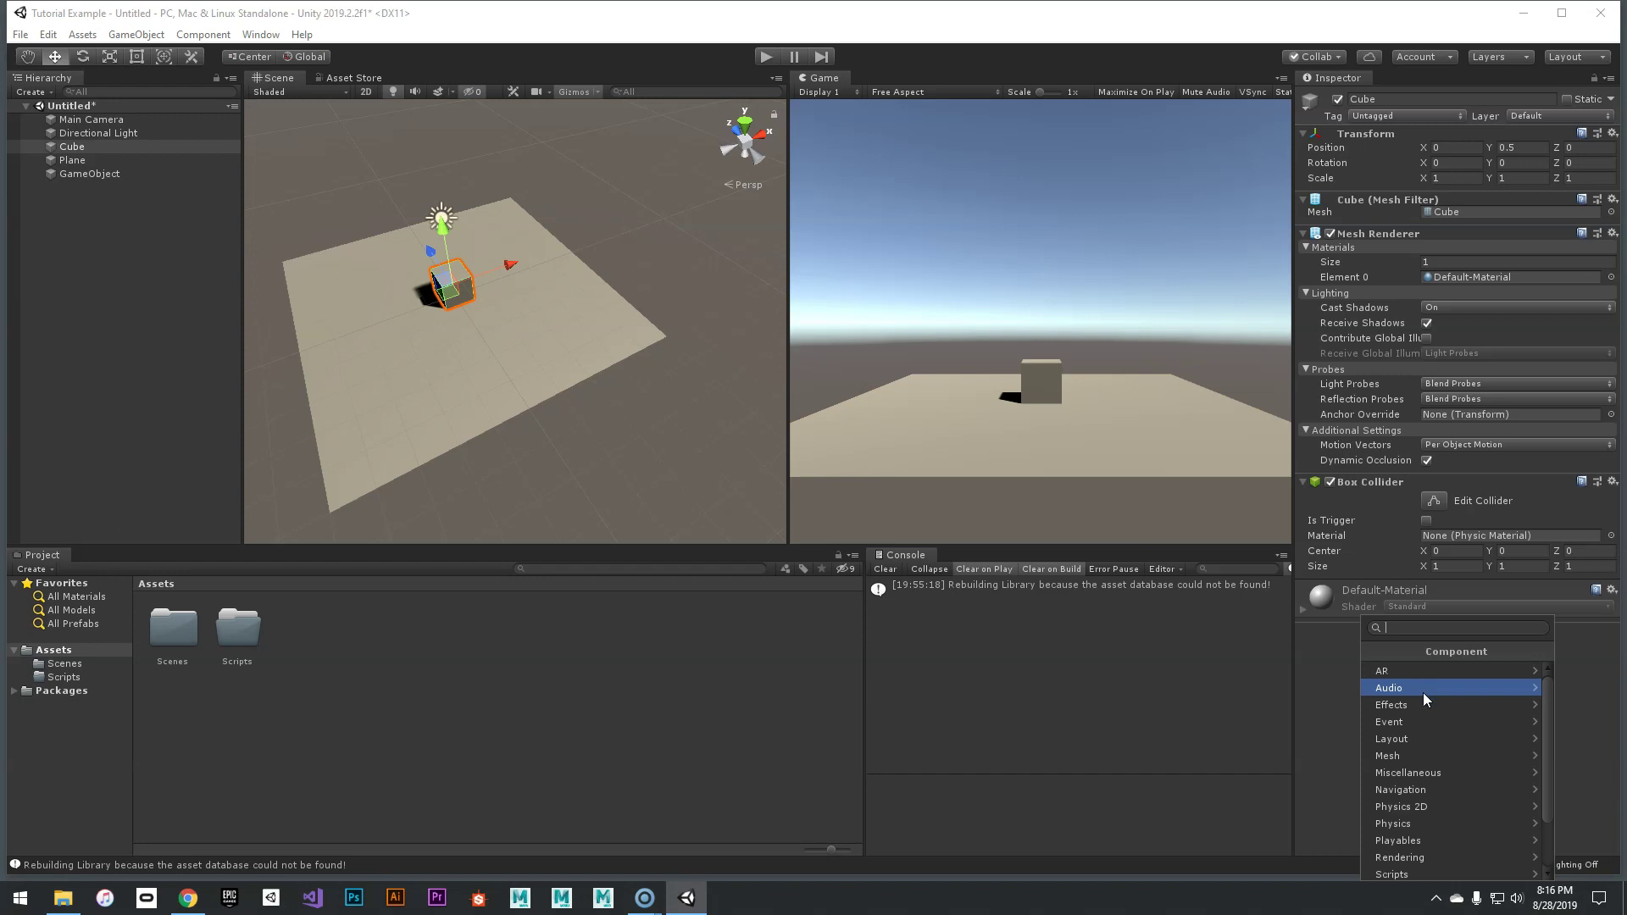
pyautogui.click(1326, 668)
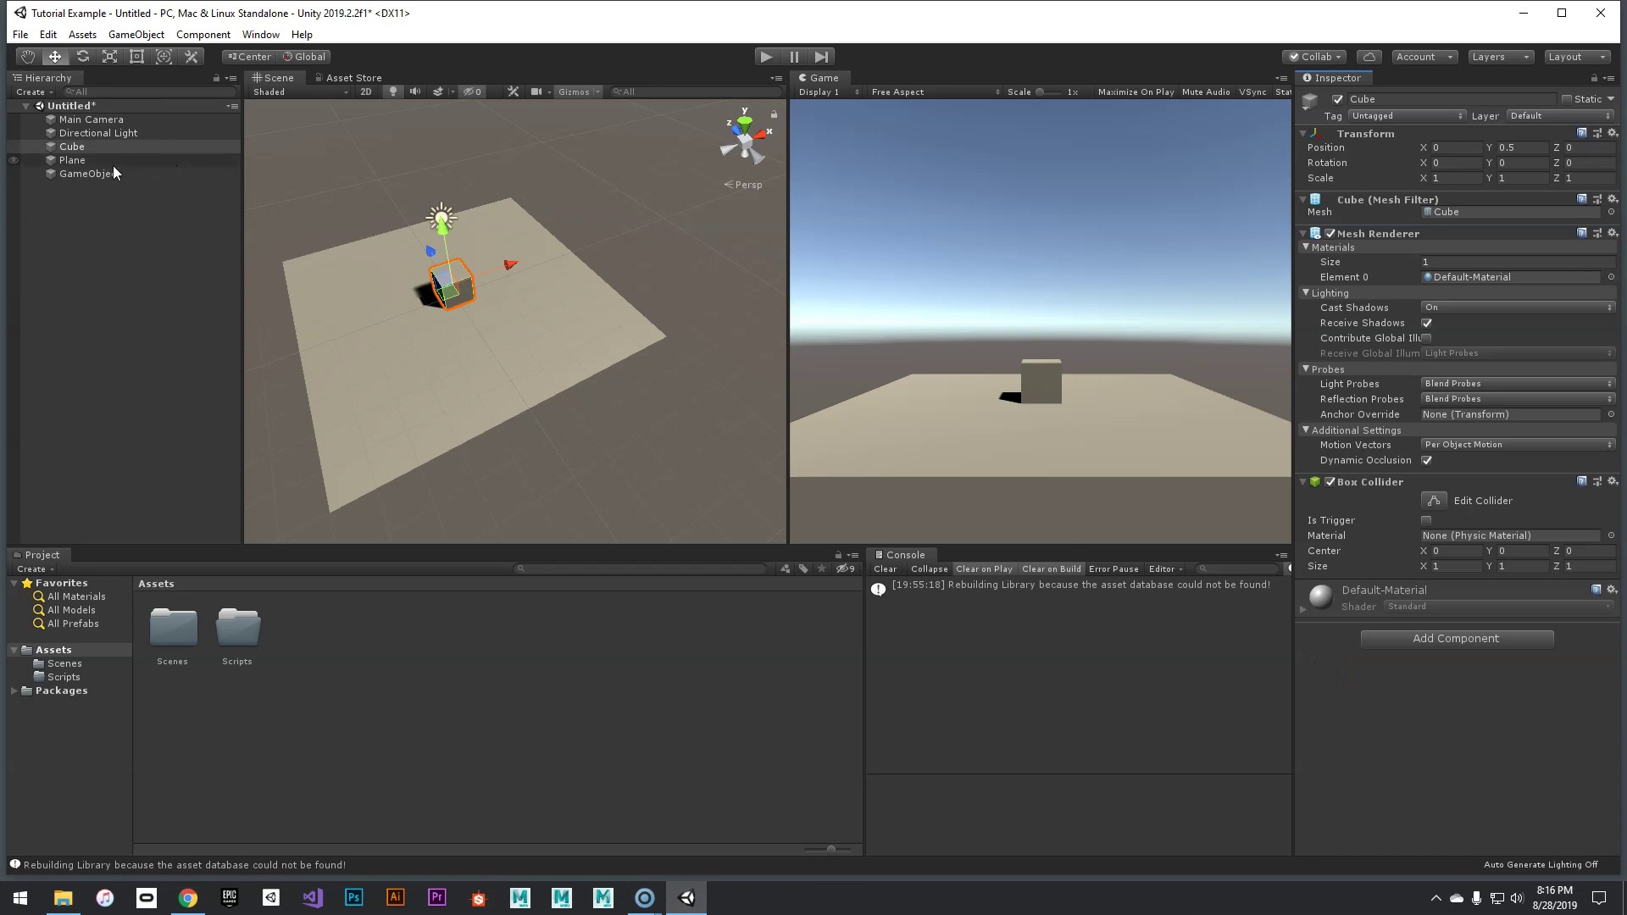
pyautogui.click(95, 133)
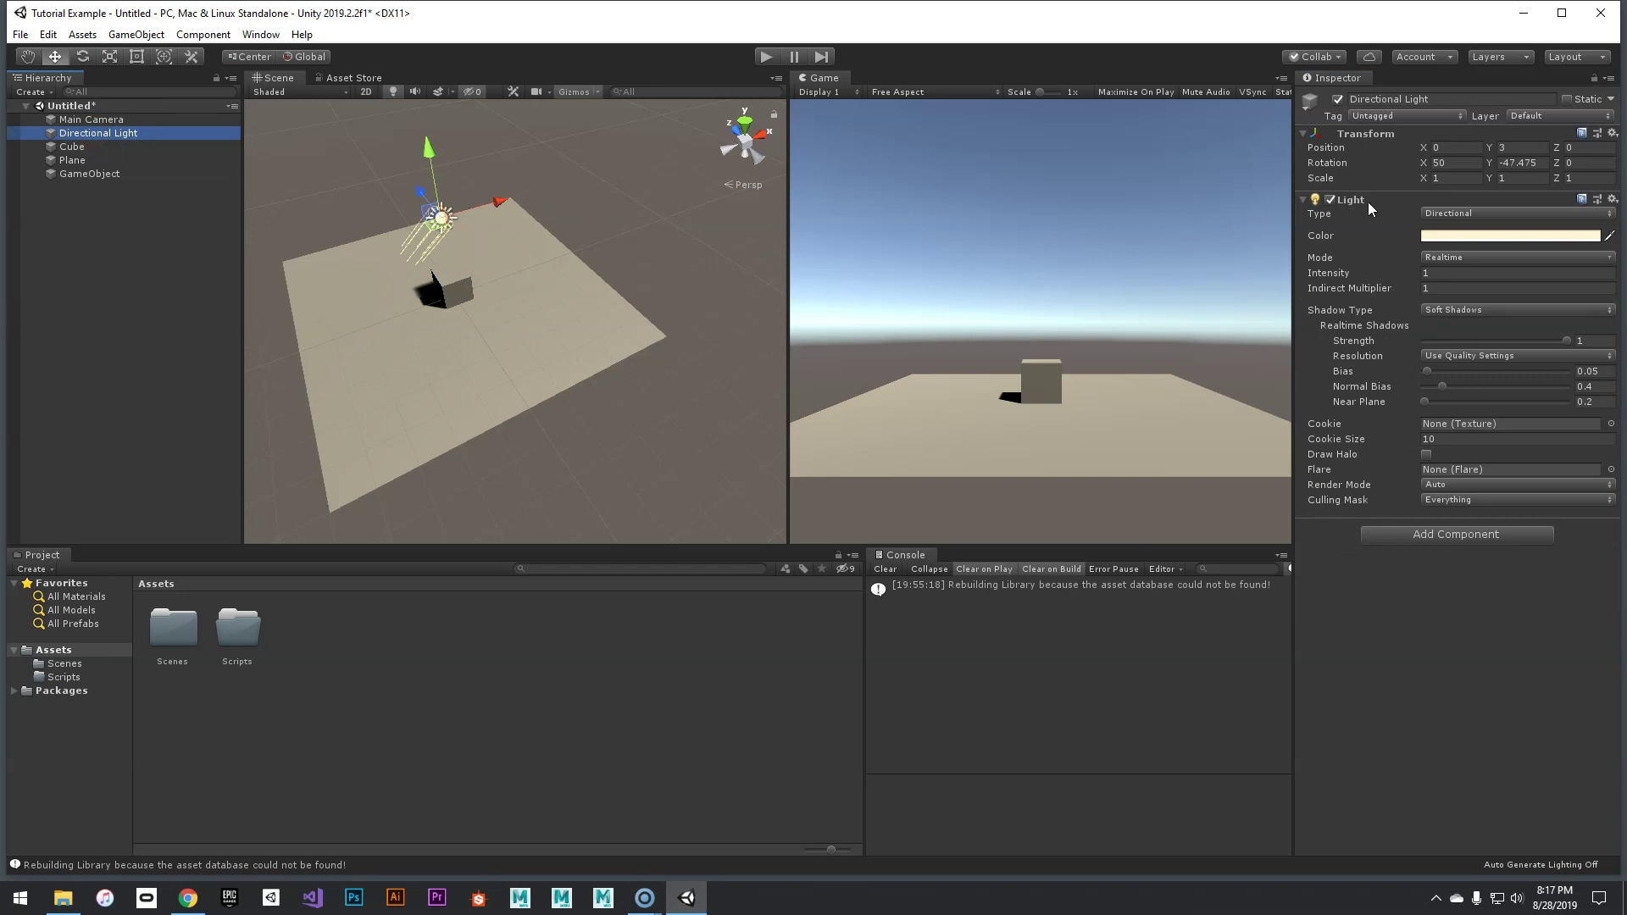
# Step: Add a Light component to the empty game object and raise the object to a Y position of 0.97
pyautogui.click(90, 174)
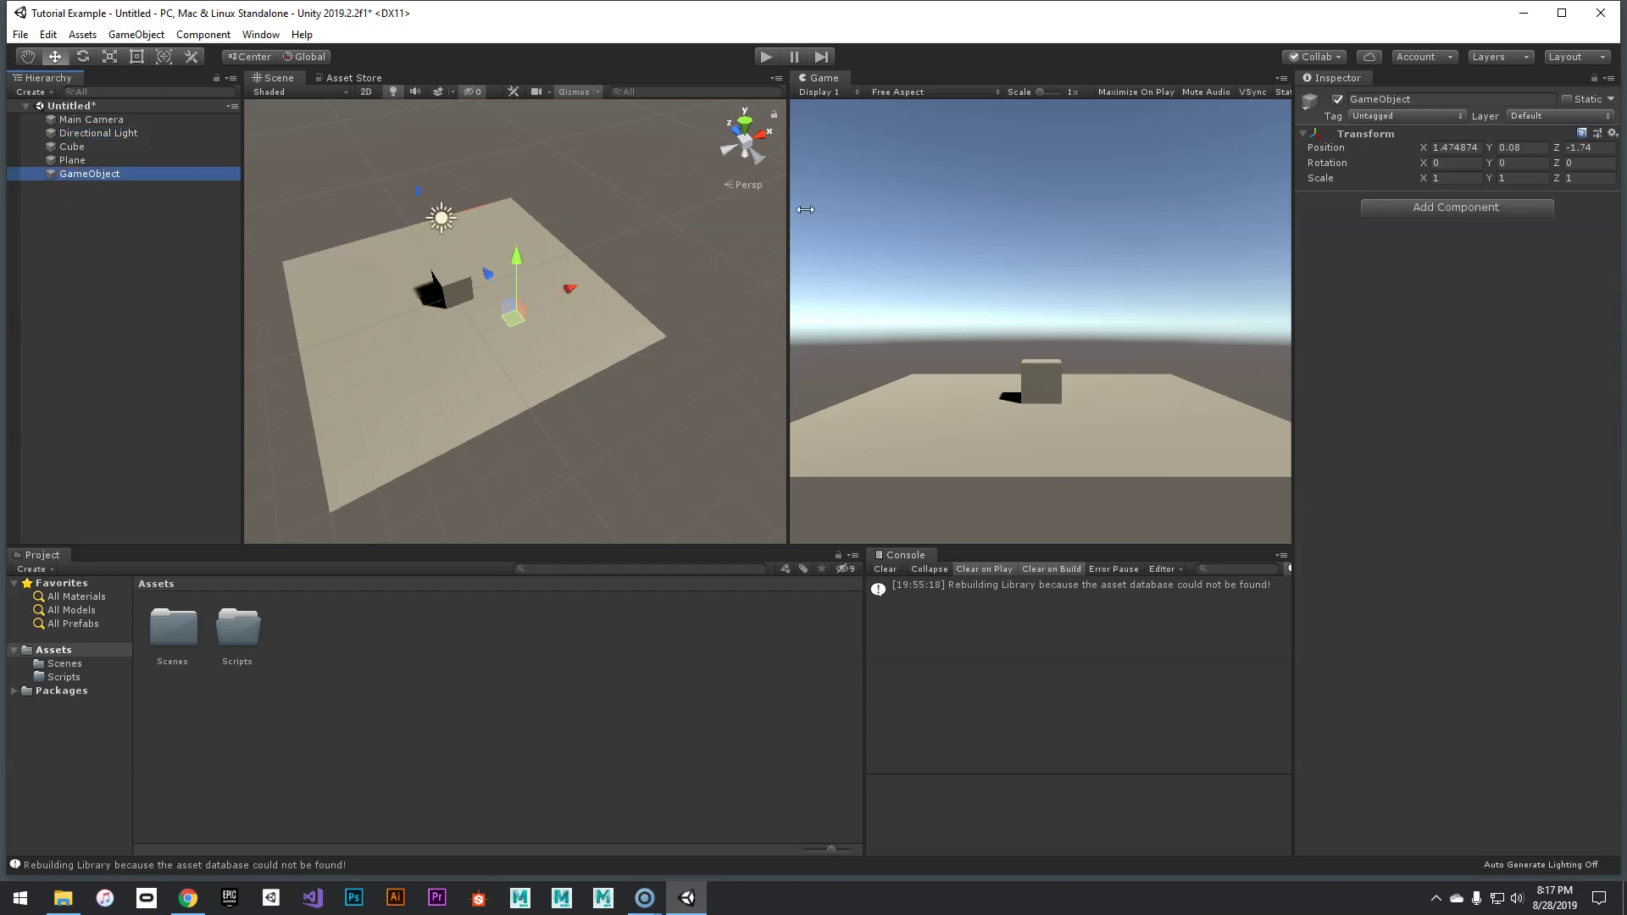
pyautogui.click(1483, 212)
pyautogui.write('light')
pyautogui.press('Return')
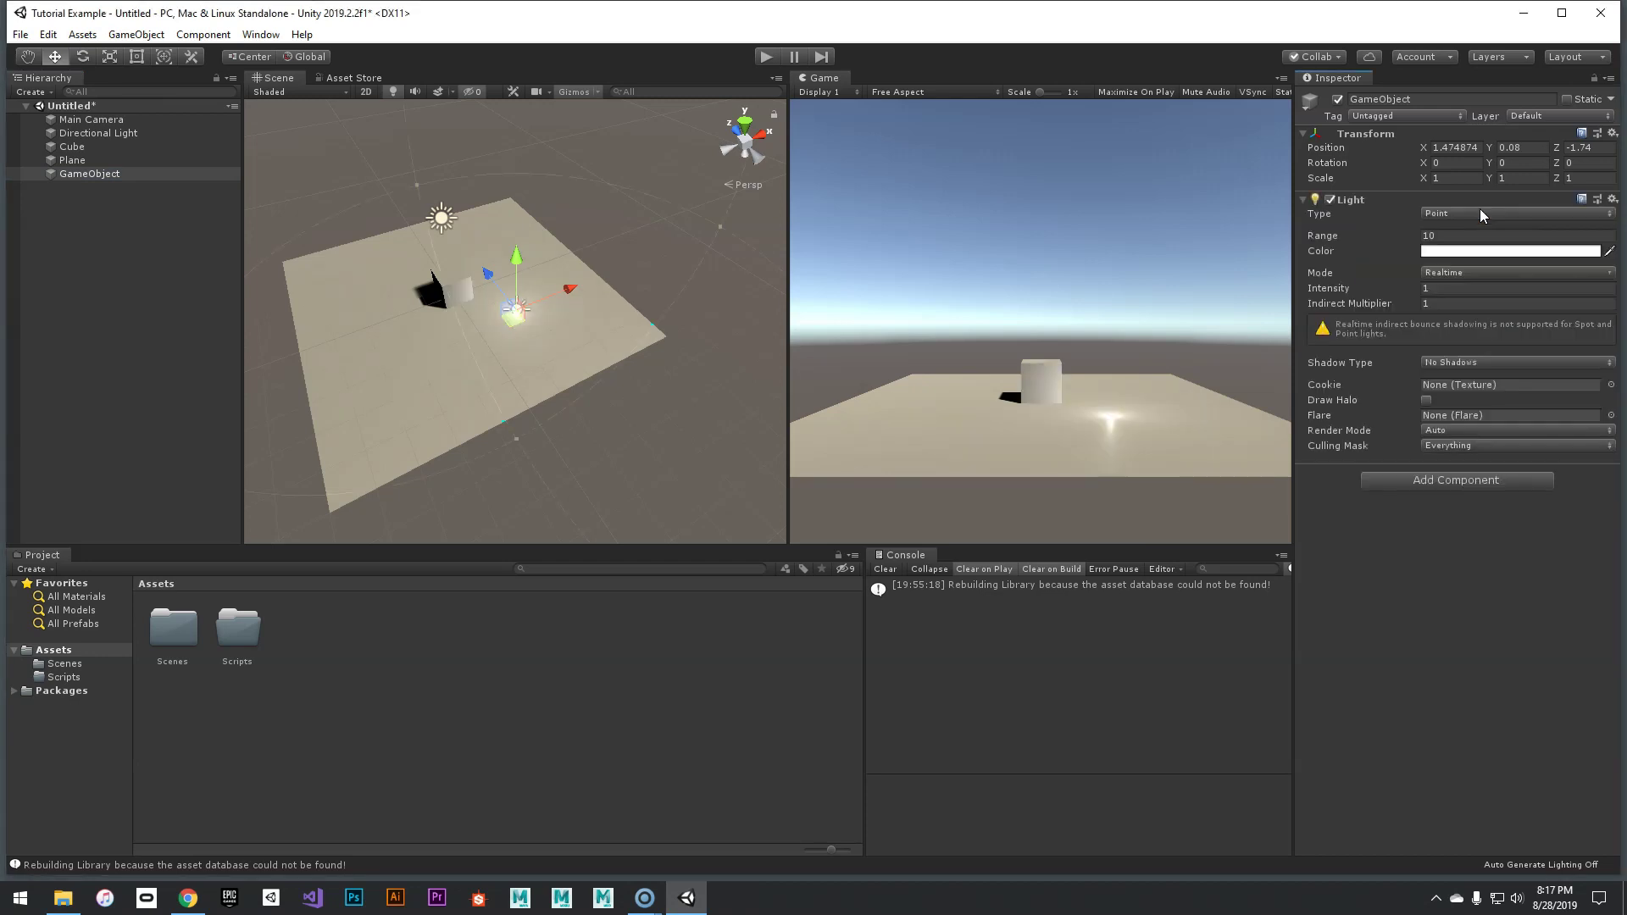
pyautogui.moveTo(519, 261)
pyautogui.mouseDown()
pyautogui.moveTo(515, 193)
pyautogui.moveTo(518, 255)
pyautogui.mouseUp()
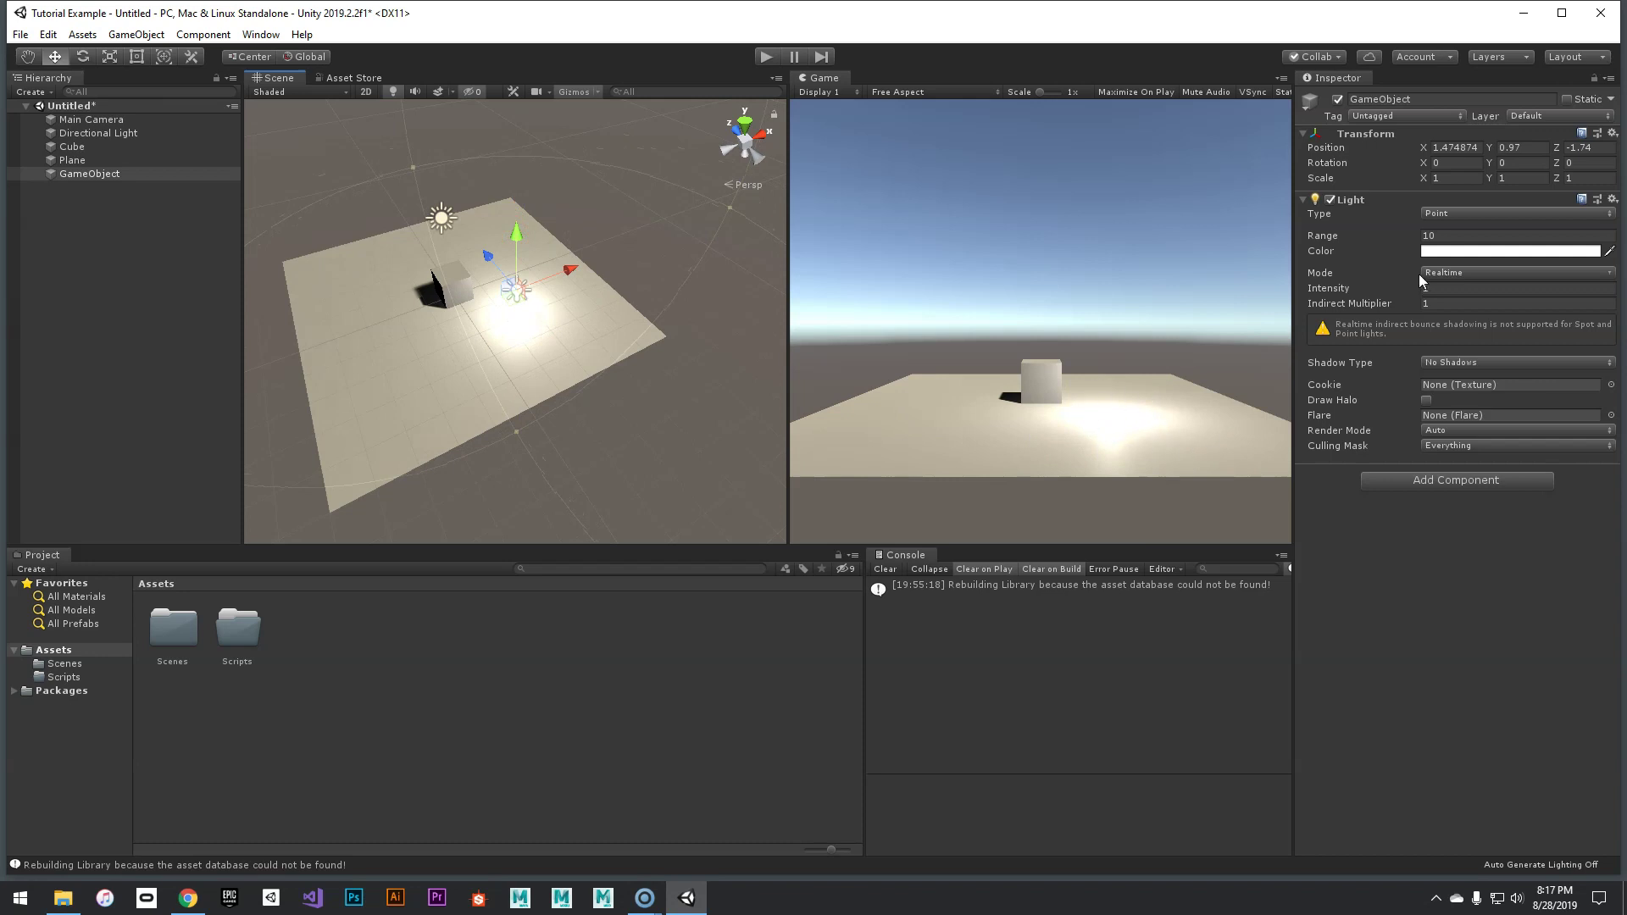
# Step: Change the empty game object's light type to Directional and rotate the object to about X 33, Y -83.9, Z -9.4
pyautogui.click(1433, 214)
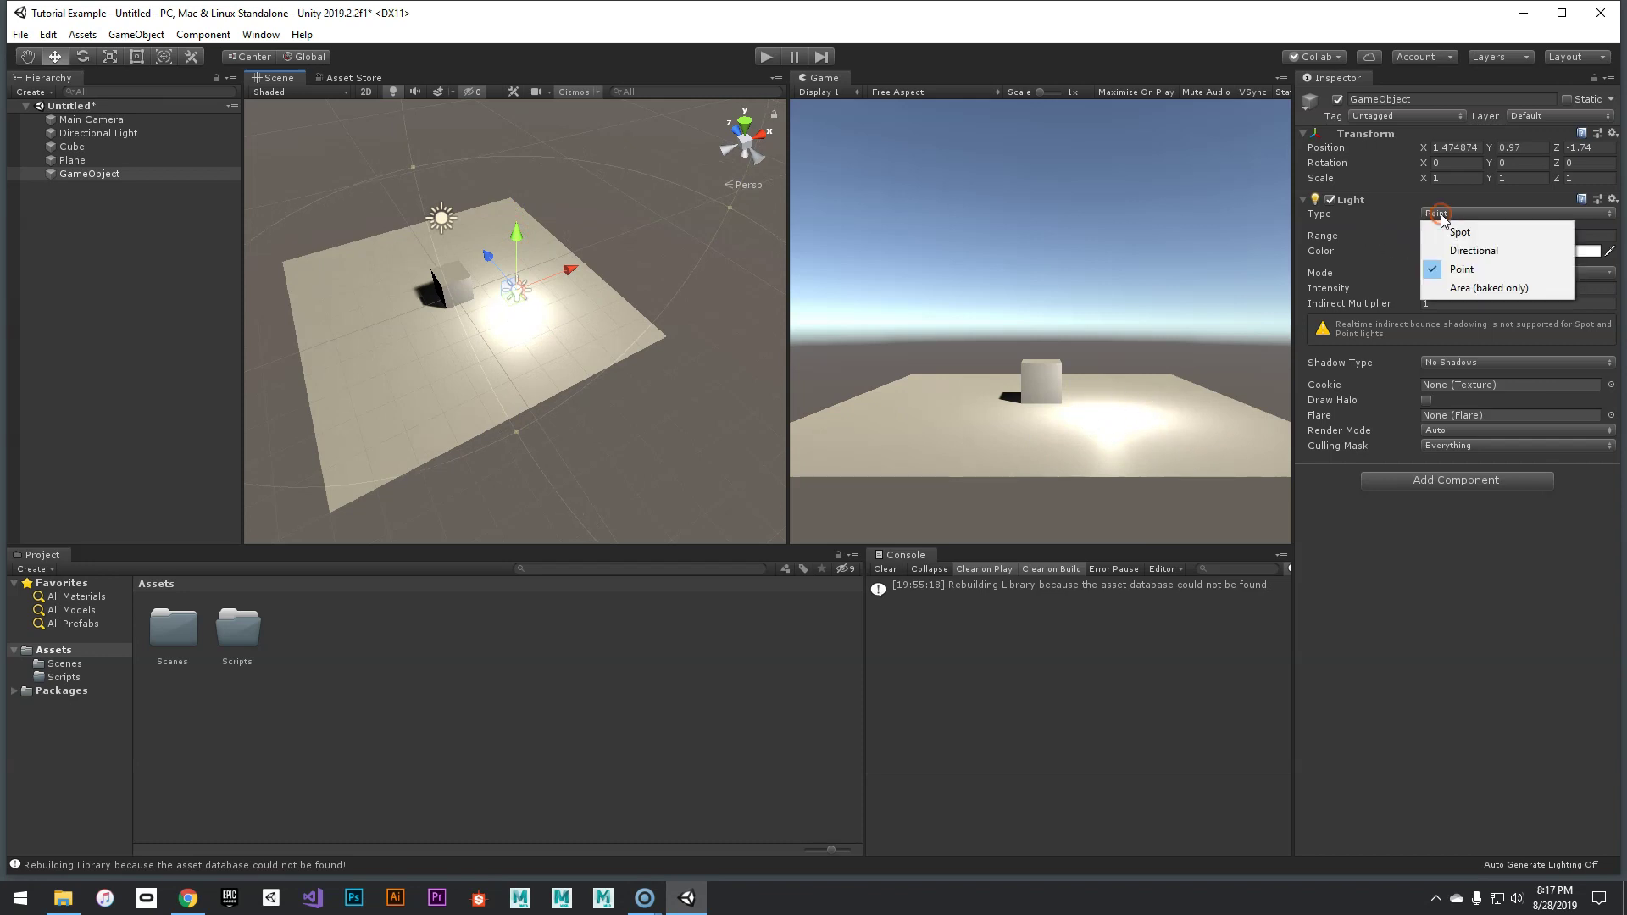
pyautogui.click(1475, 251)
pyautogui.press('e')
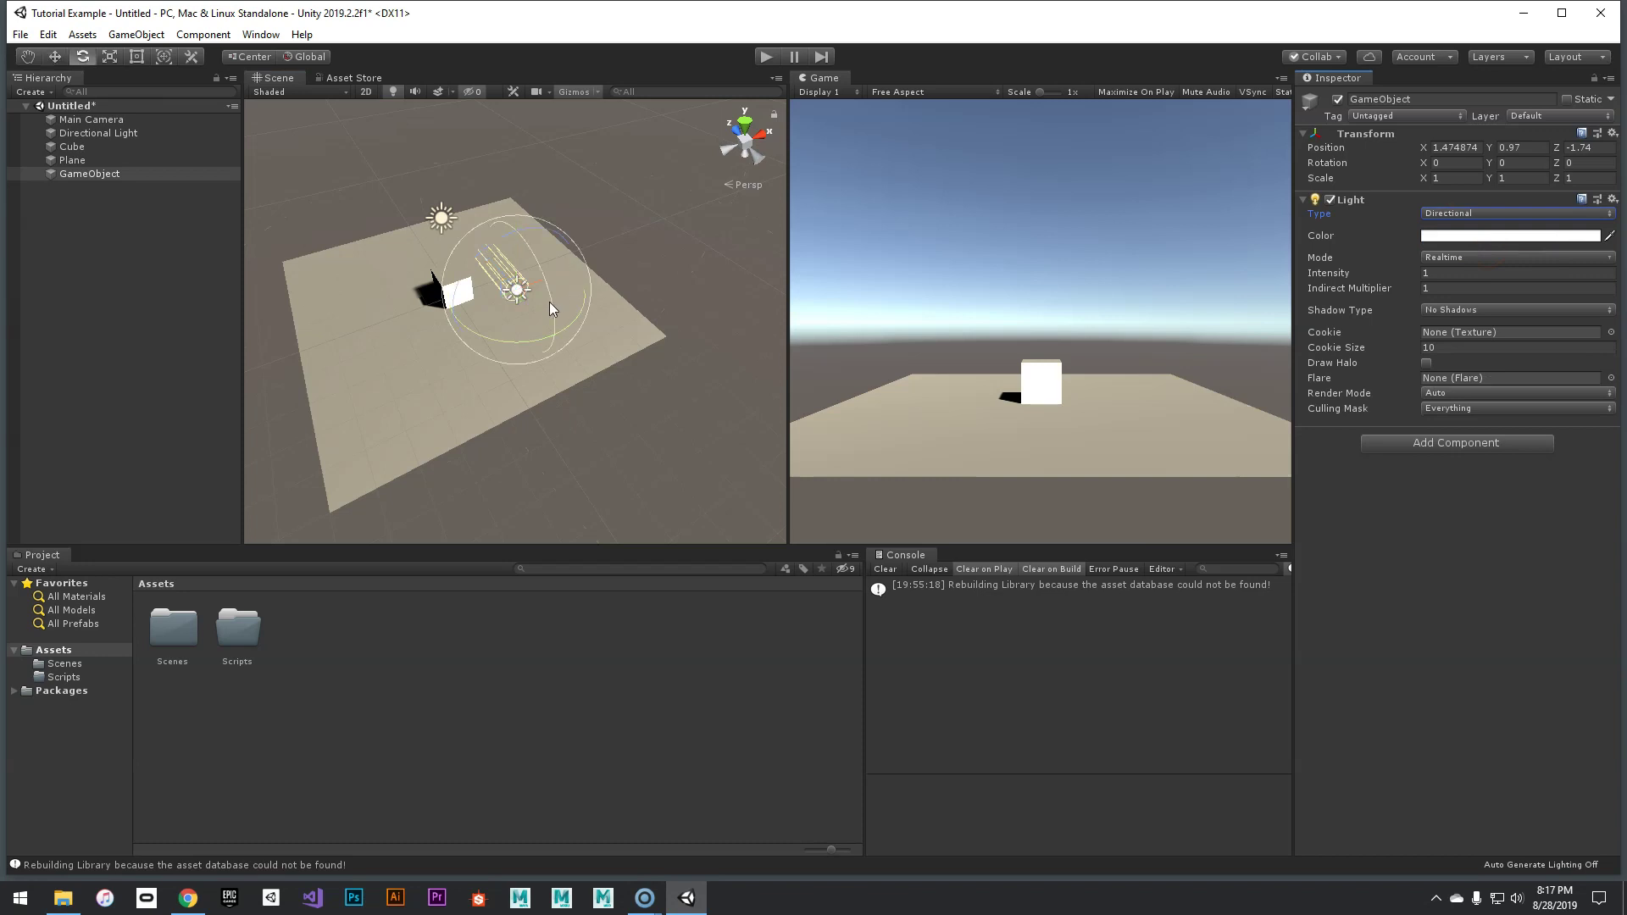
pyautogui.moveTo(489, 338); pyautogui.dragTo(771, 220)
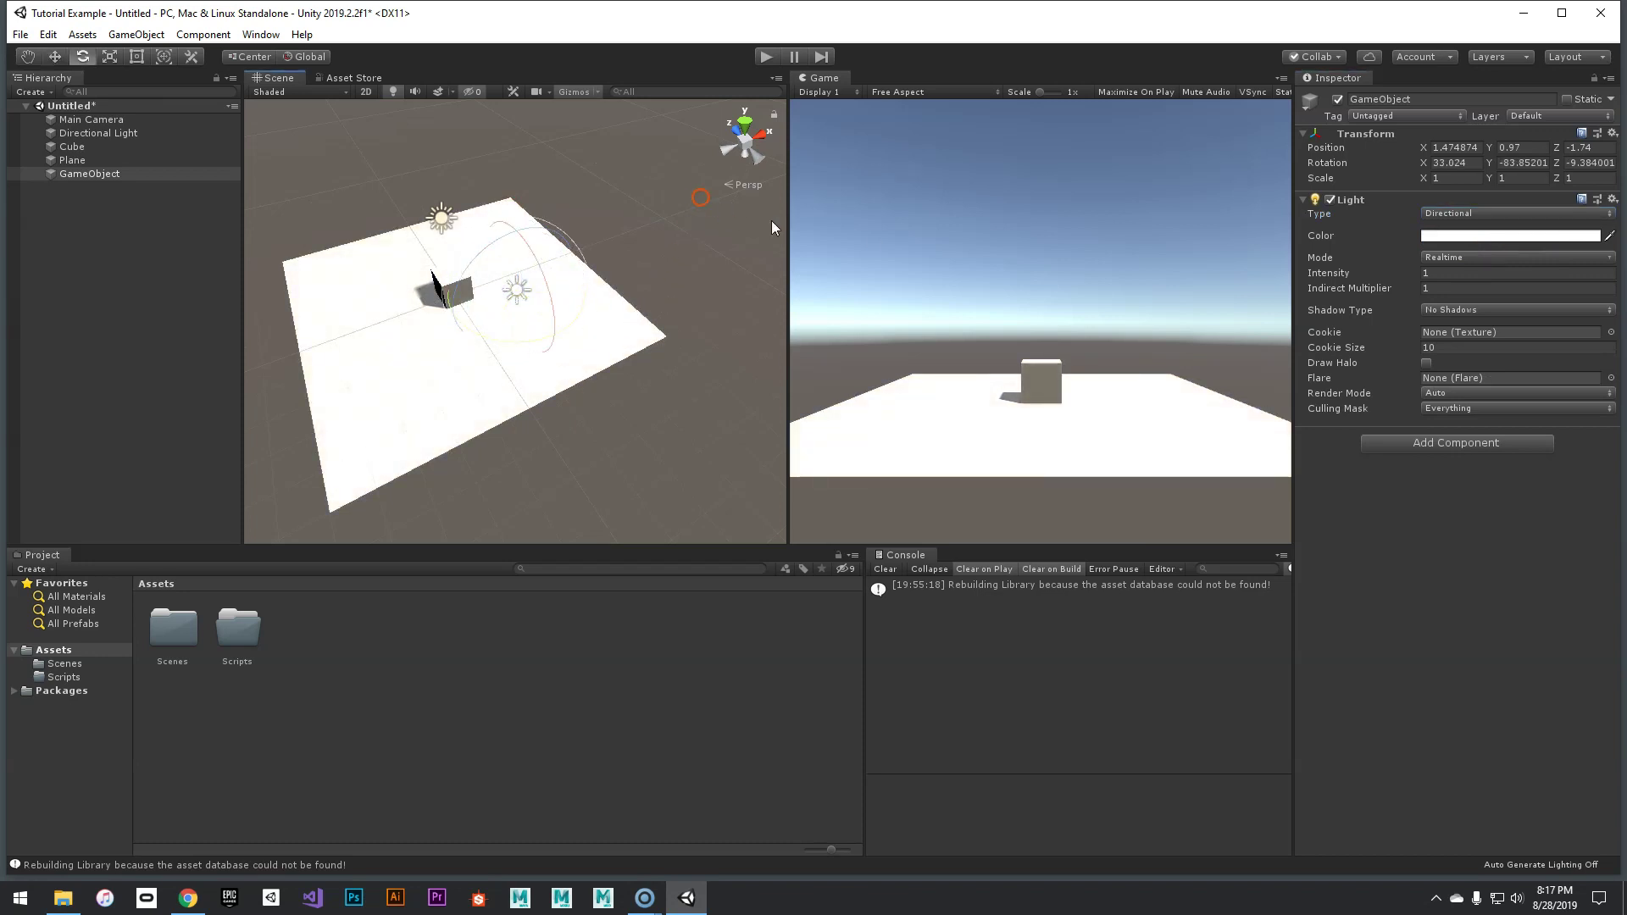
# Step: Set the light's intensity to 0.5, rotate the object to about Y -202.4 and move it to X -1.97, Z -0.07
pyautogui.click(1419, 273)
pyautogui.write('.5')
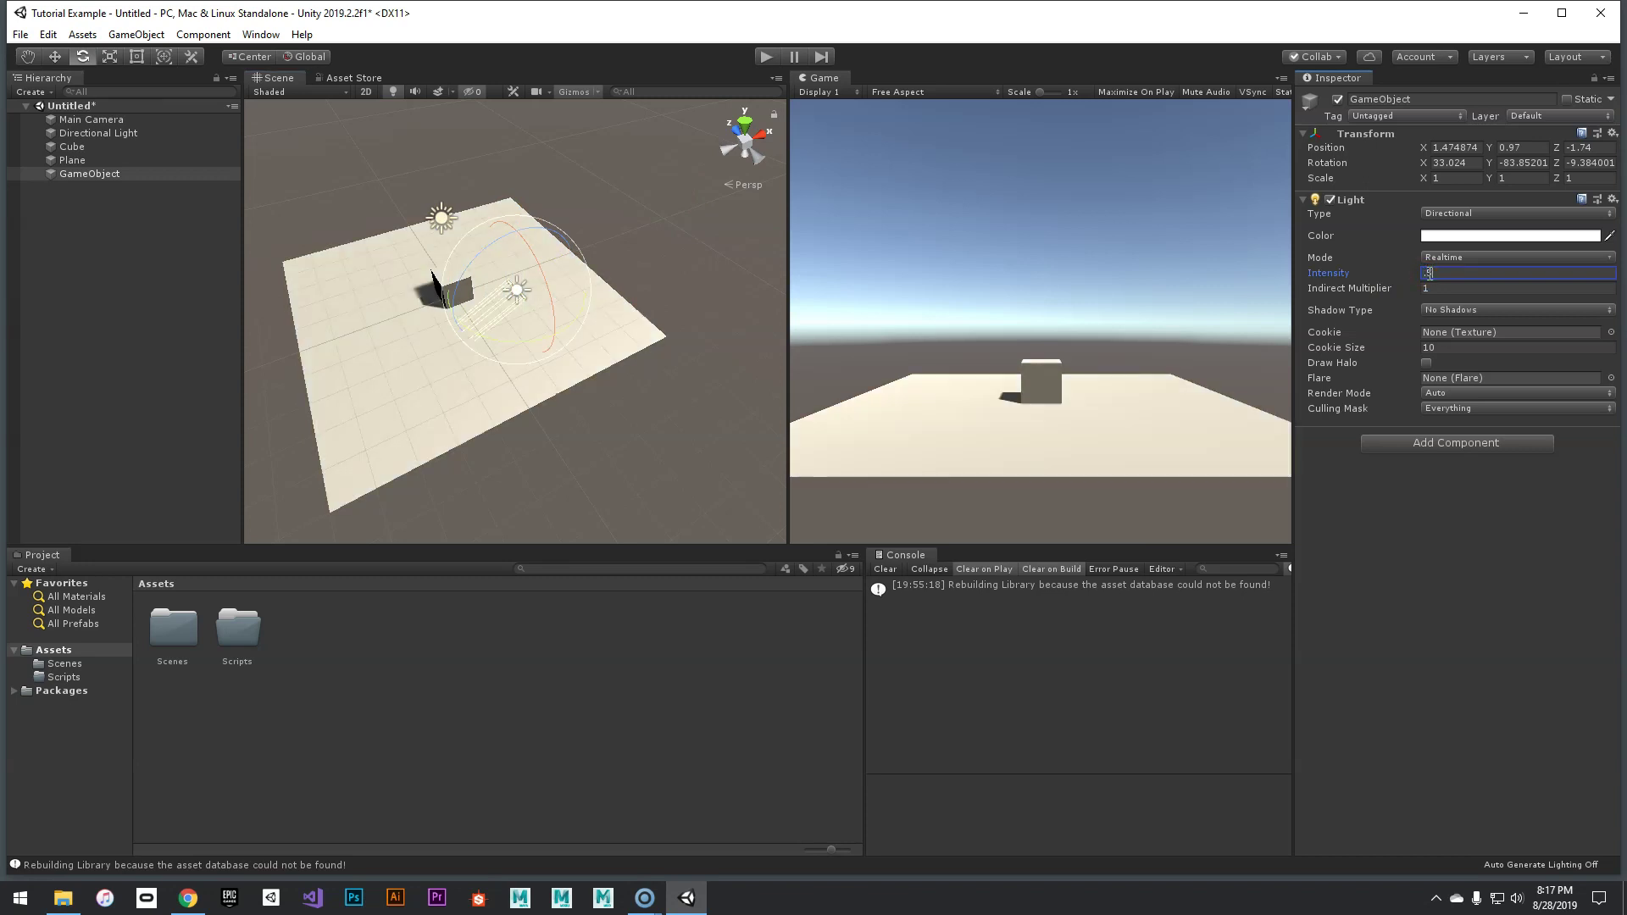
pyautogui.moveTo(529, 339); pyautogui.dragTo(742, 146)
pyautogui.press('w')
pyautogui.moveTo(514, 299); pyautogui.dragTo(479, 319)
pyautogui.press('e')
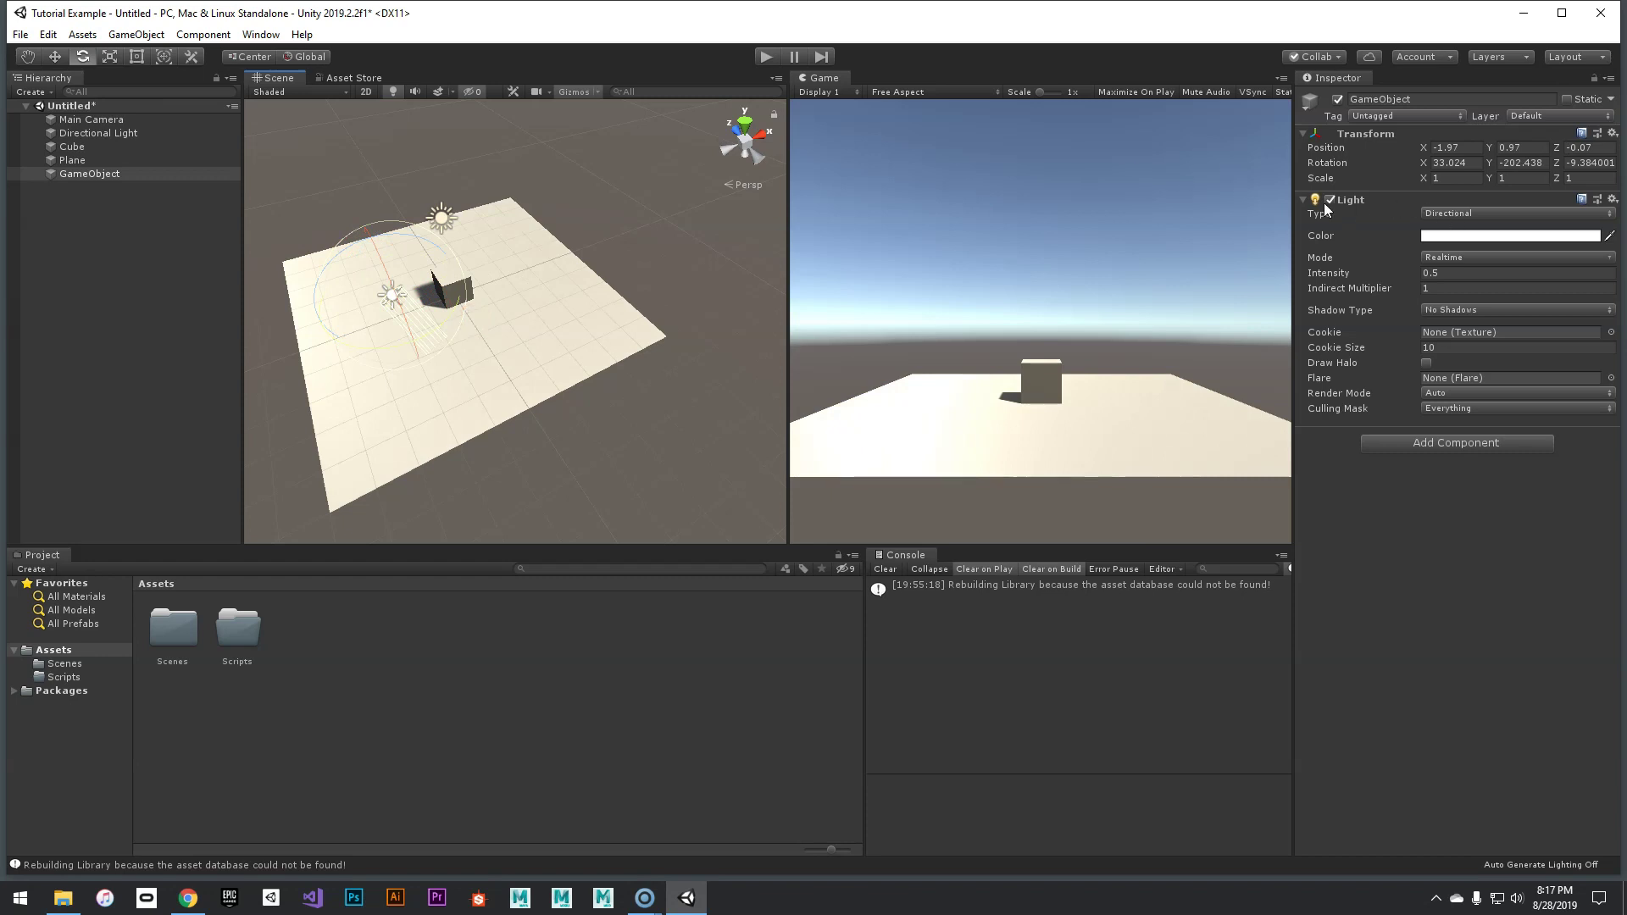
# Step: Remove the Light component from the empty game object
pyautogui.keyDown('alt'); pyautogui.moveTo(599, 283); pyautogui.dragTo(521, 271); pyautogui.keyUp('alt')
pyautogui.scroll(-2, 521, 271)
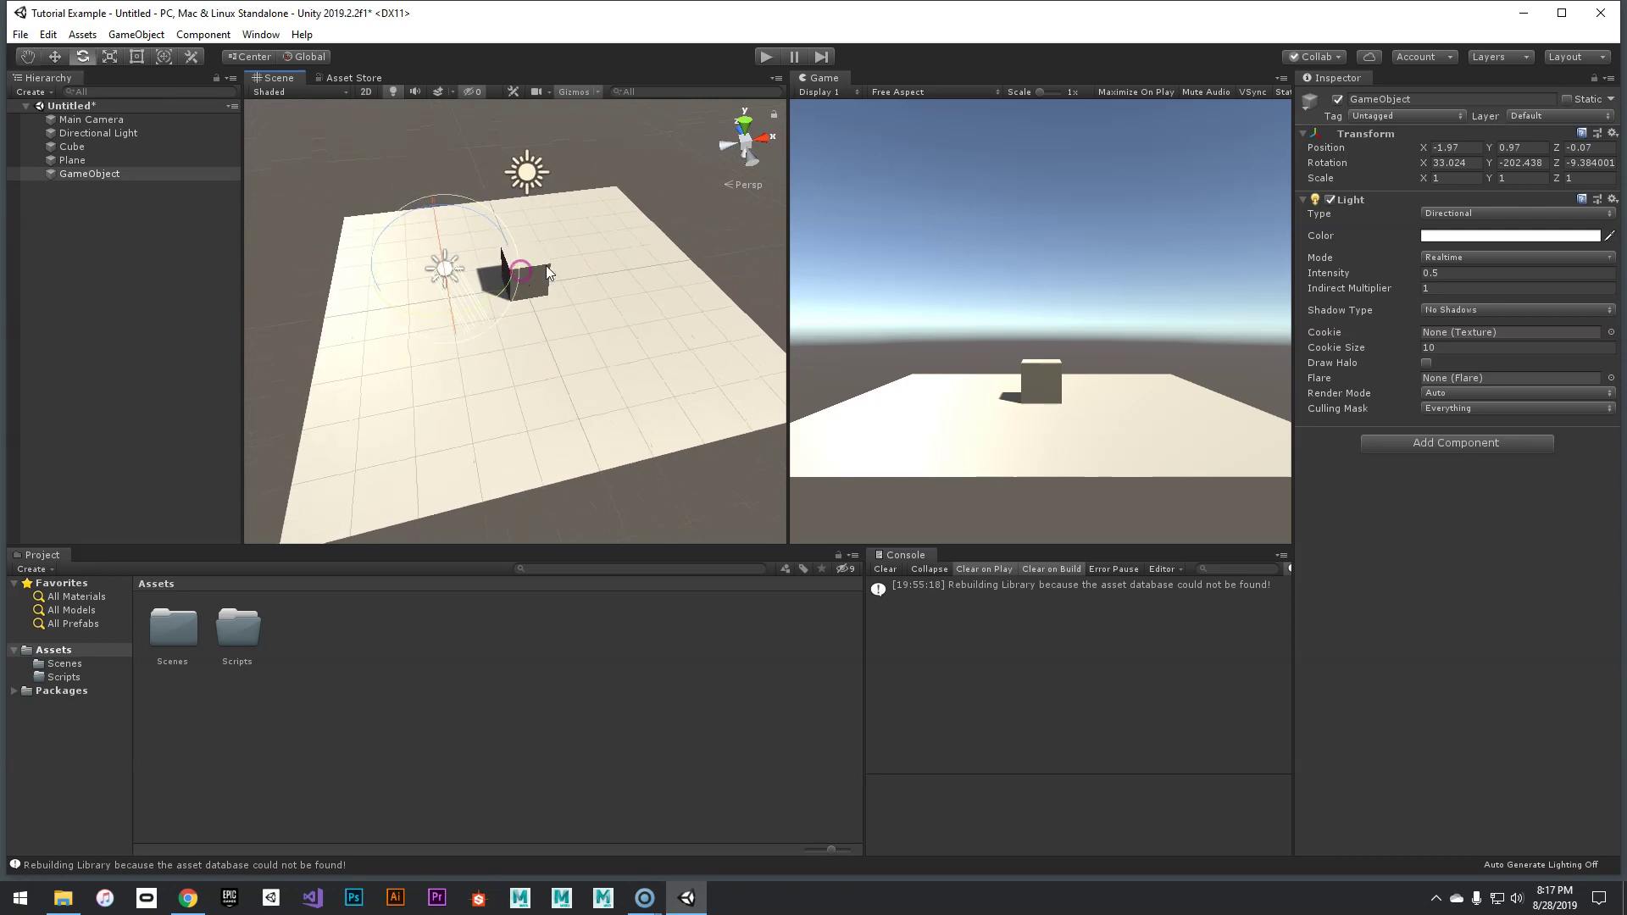
pyautogui.rightClick(1385, 202)
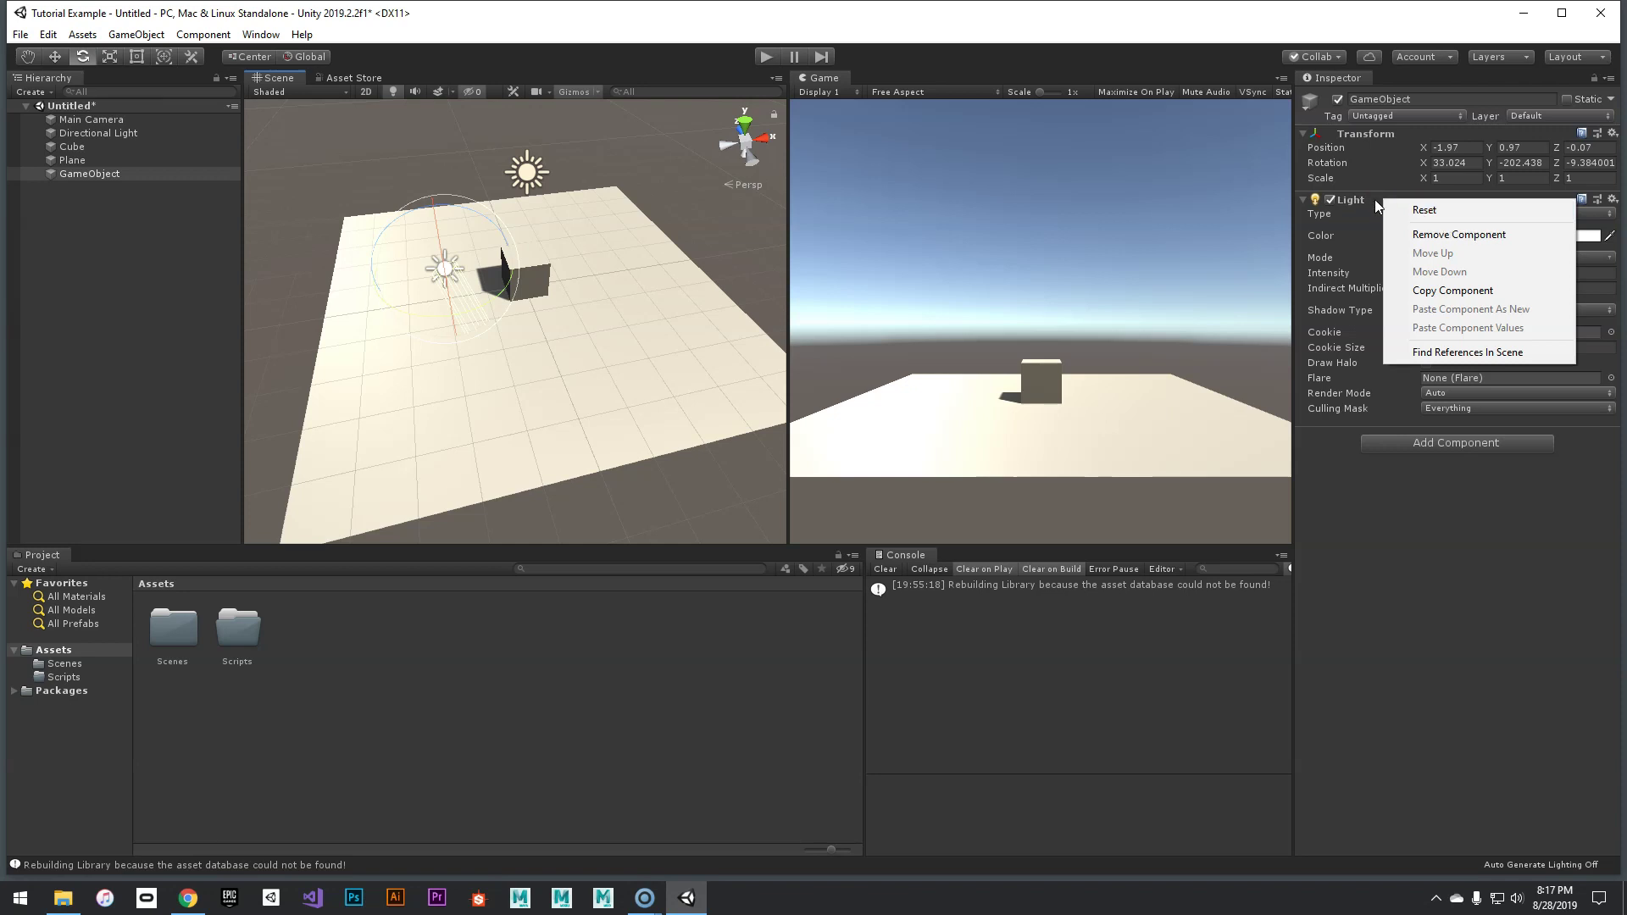
pyautogui.click(1443, 235)
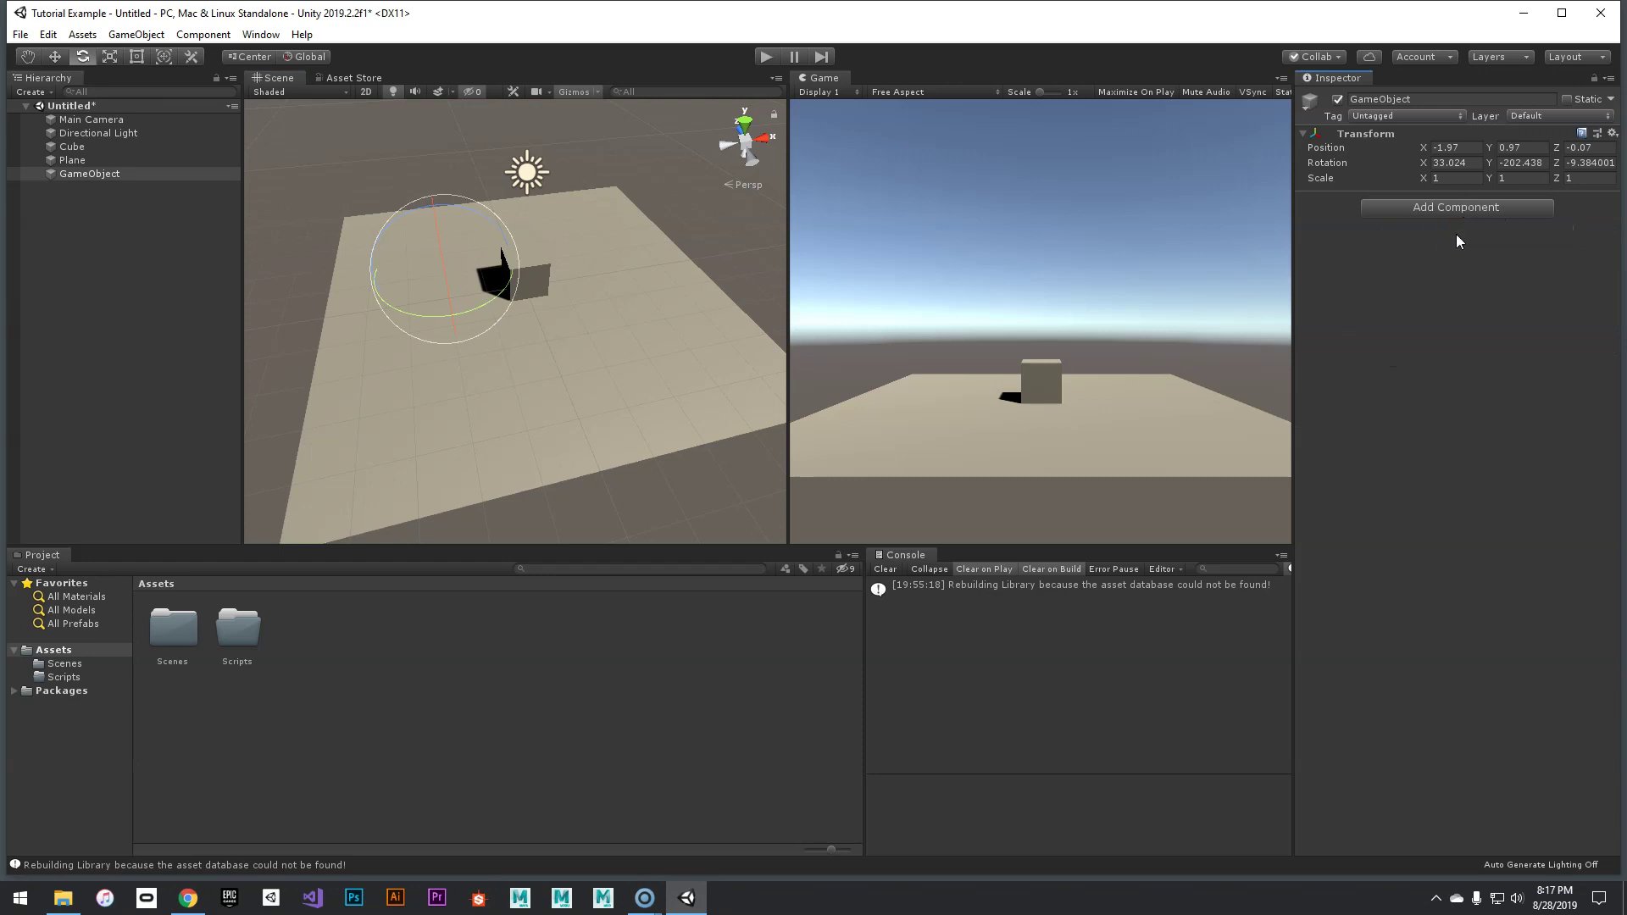
pyautogui.click(1462, 150)
pyautogui.click(1472, 326)
# Step: Using the cube's components as reference, add a Mesh Filter and a Mesh Renderer to the empty game object
pyautogui.click(109, 149)
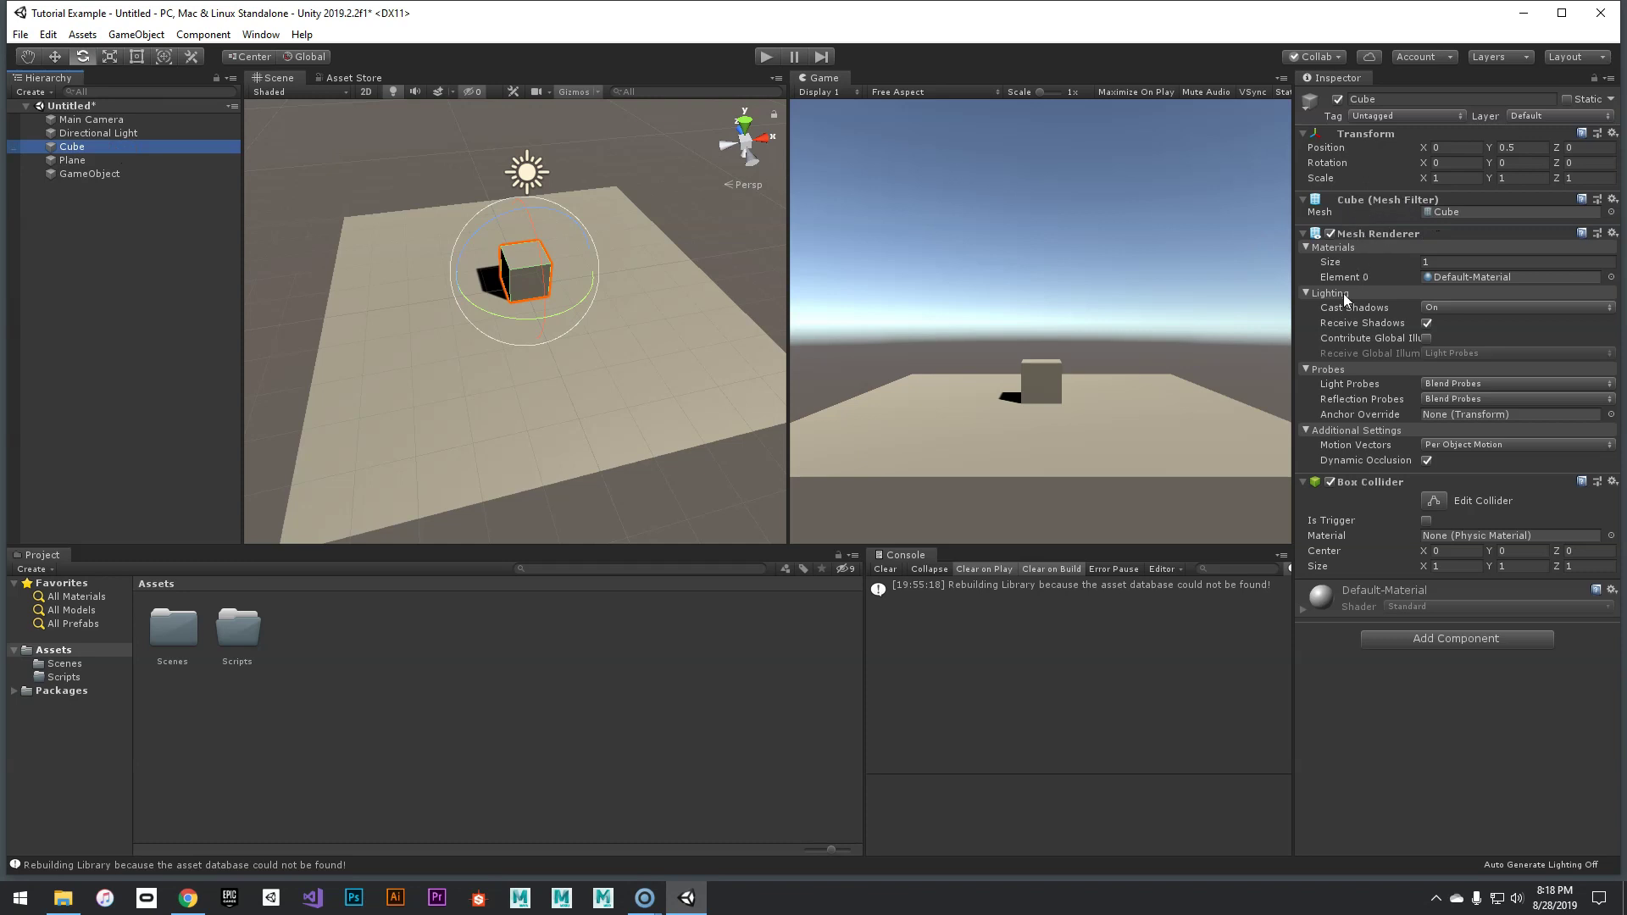
pyautogui.click(1305, 236)
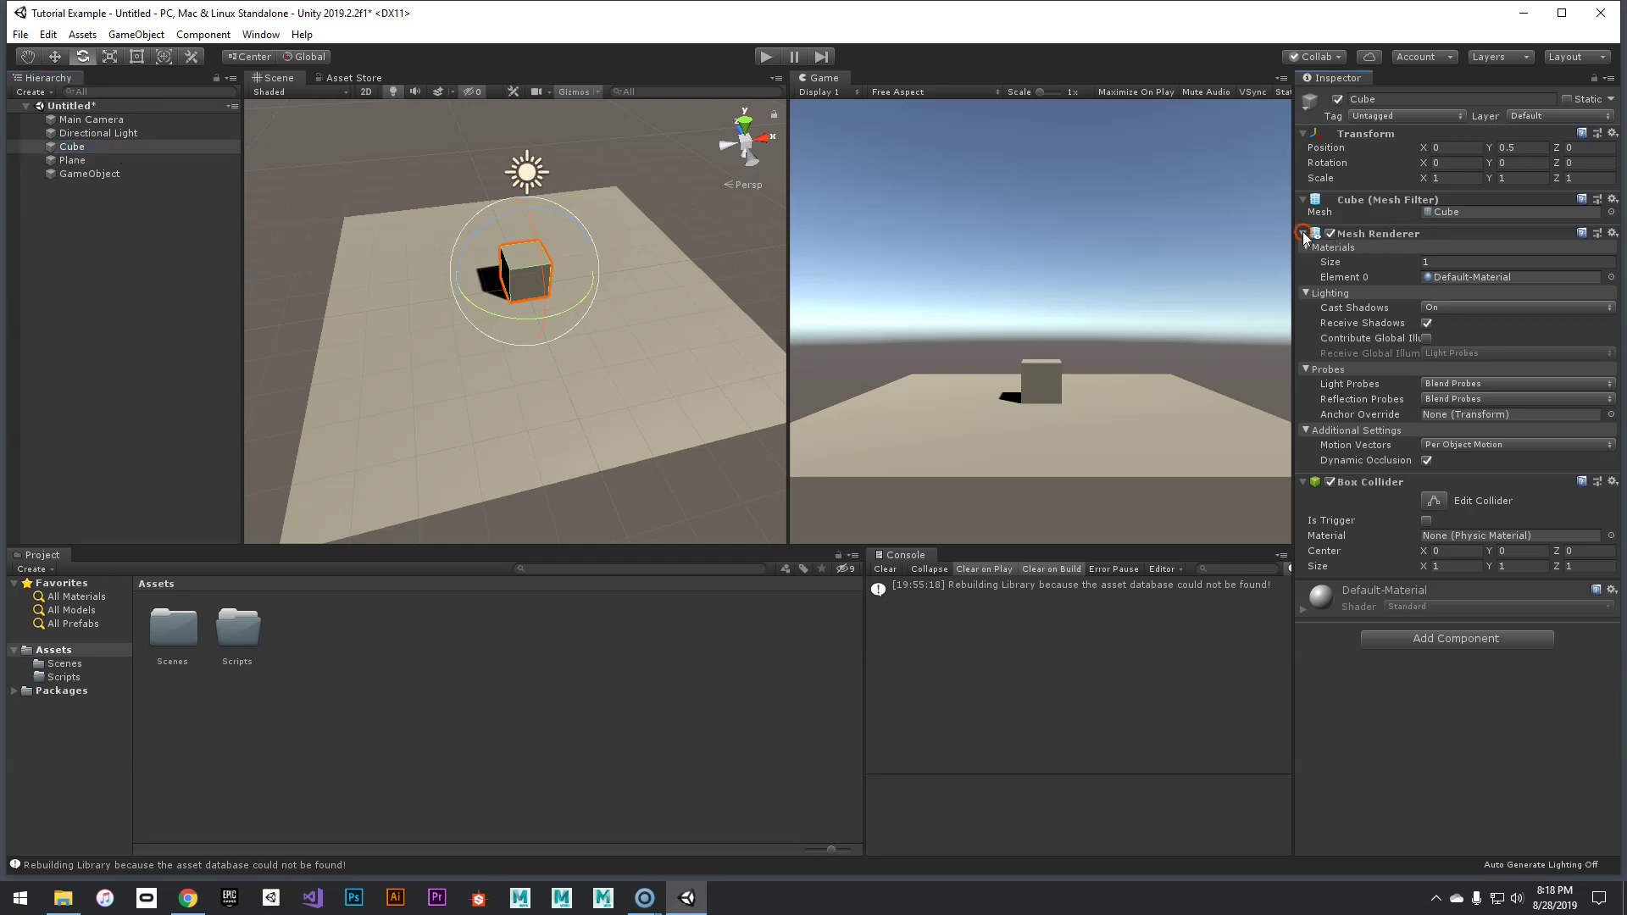
pyautogui.click(1305, 235)
pyautogui.click(112, 175)
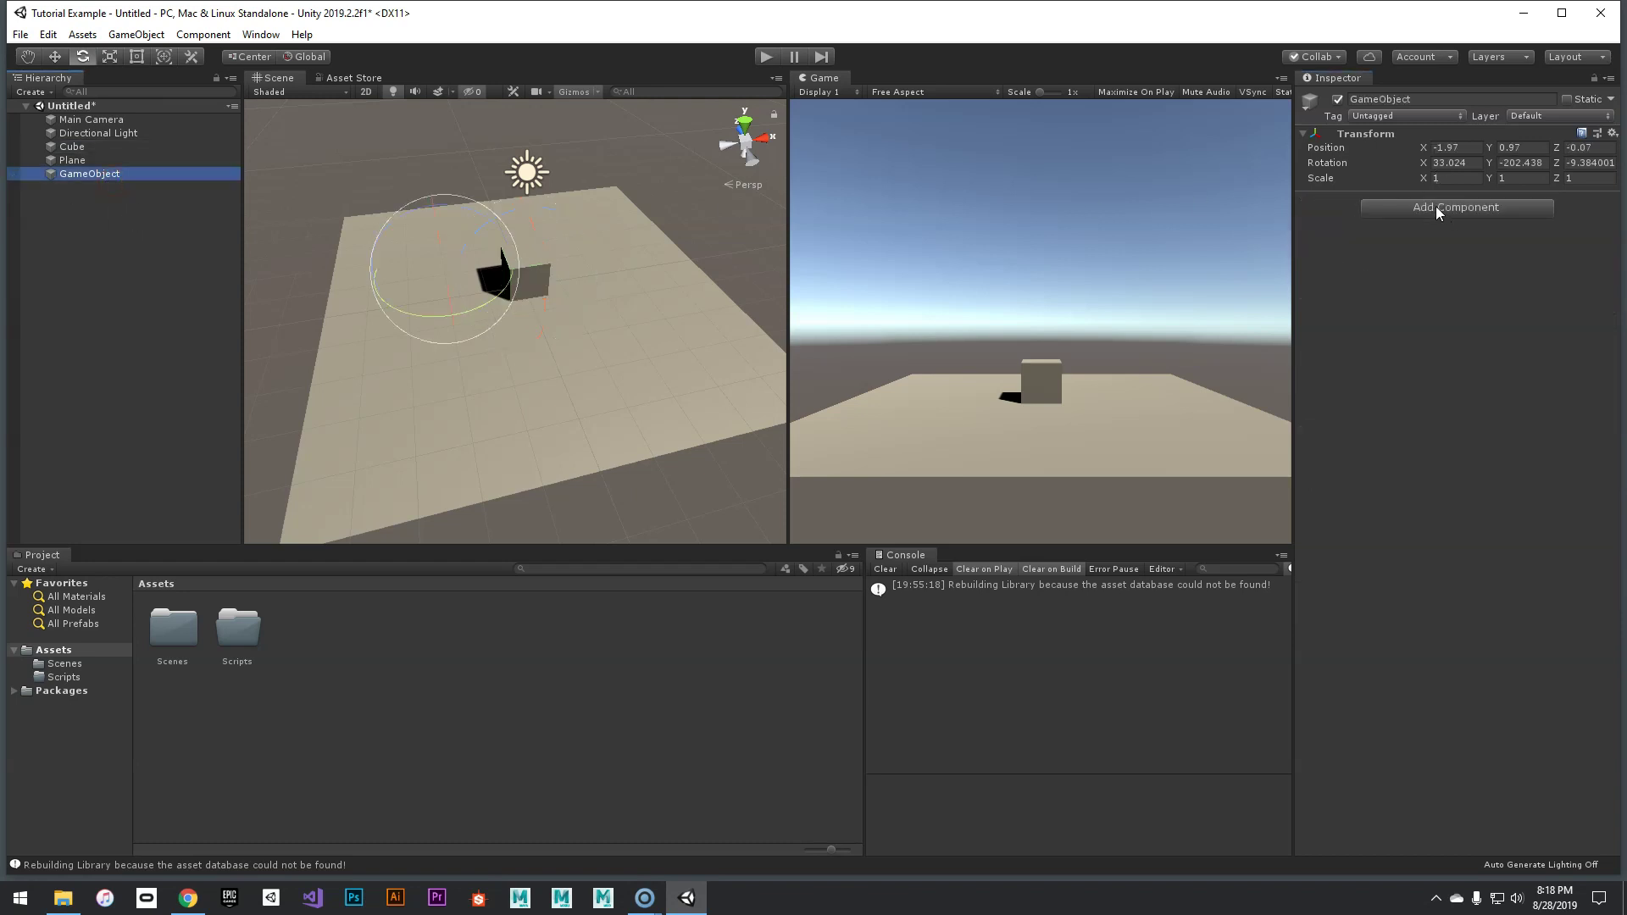
pyautogui.click(1439, 209)
pyautogui.write('m')
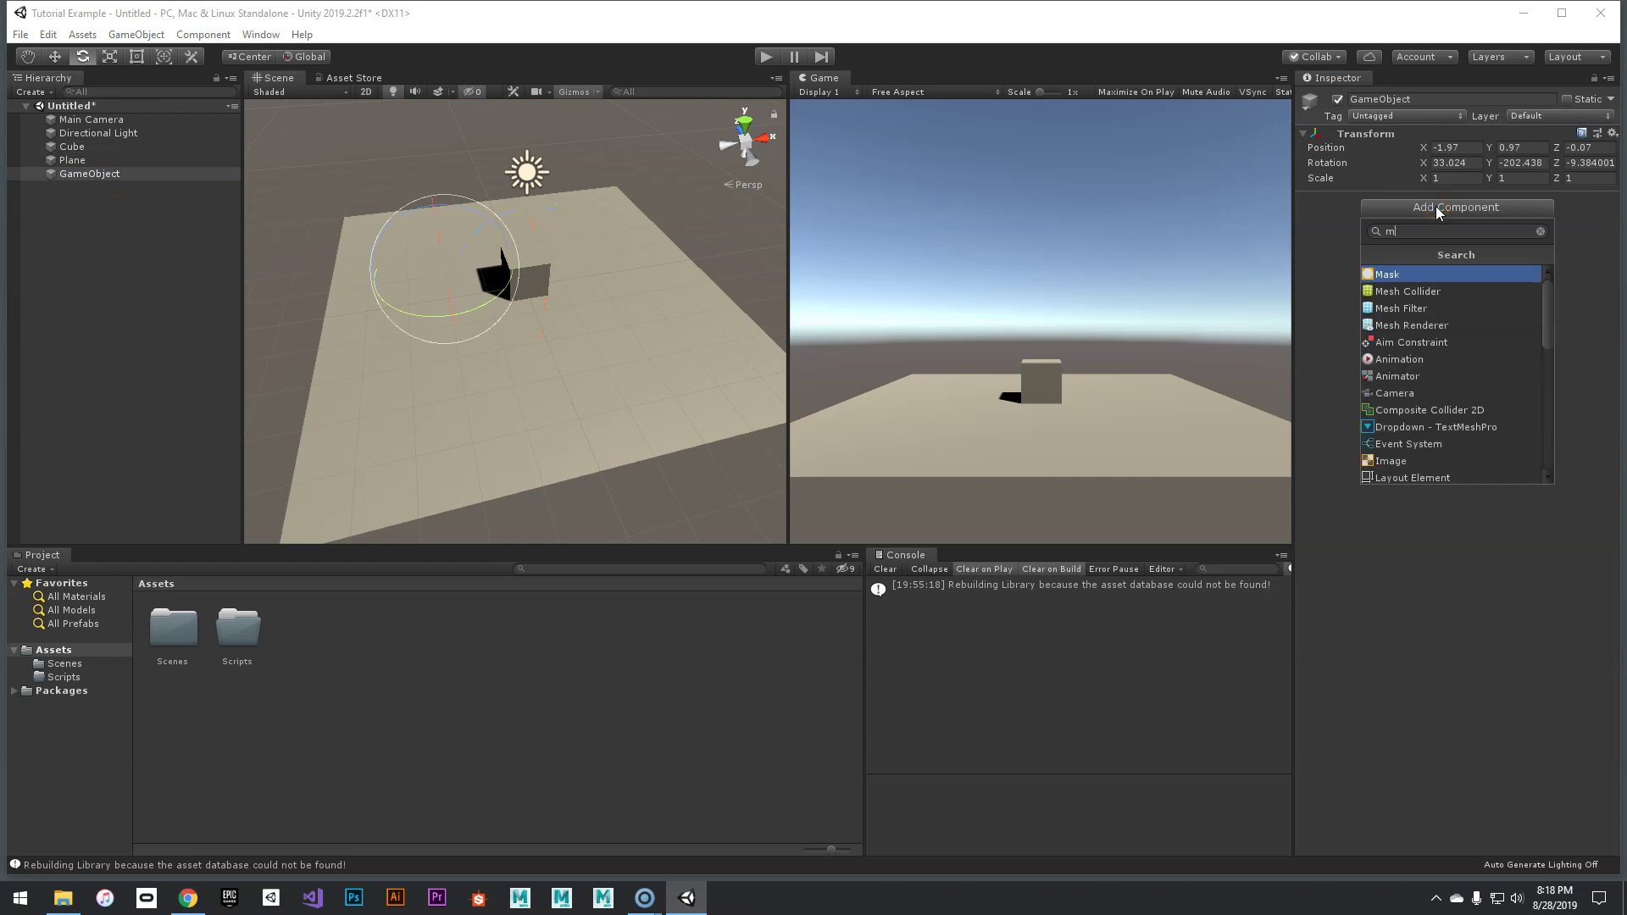
pyautogui.write('esh')
pyautogui.press('Down')
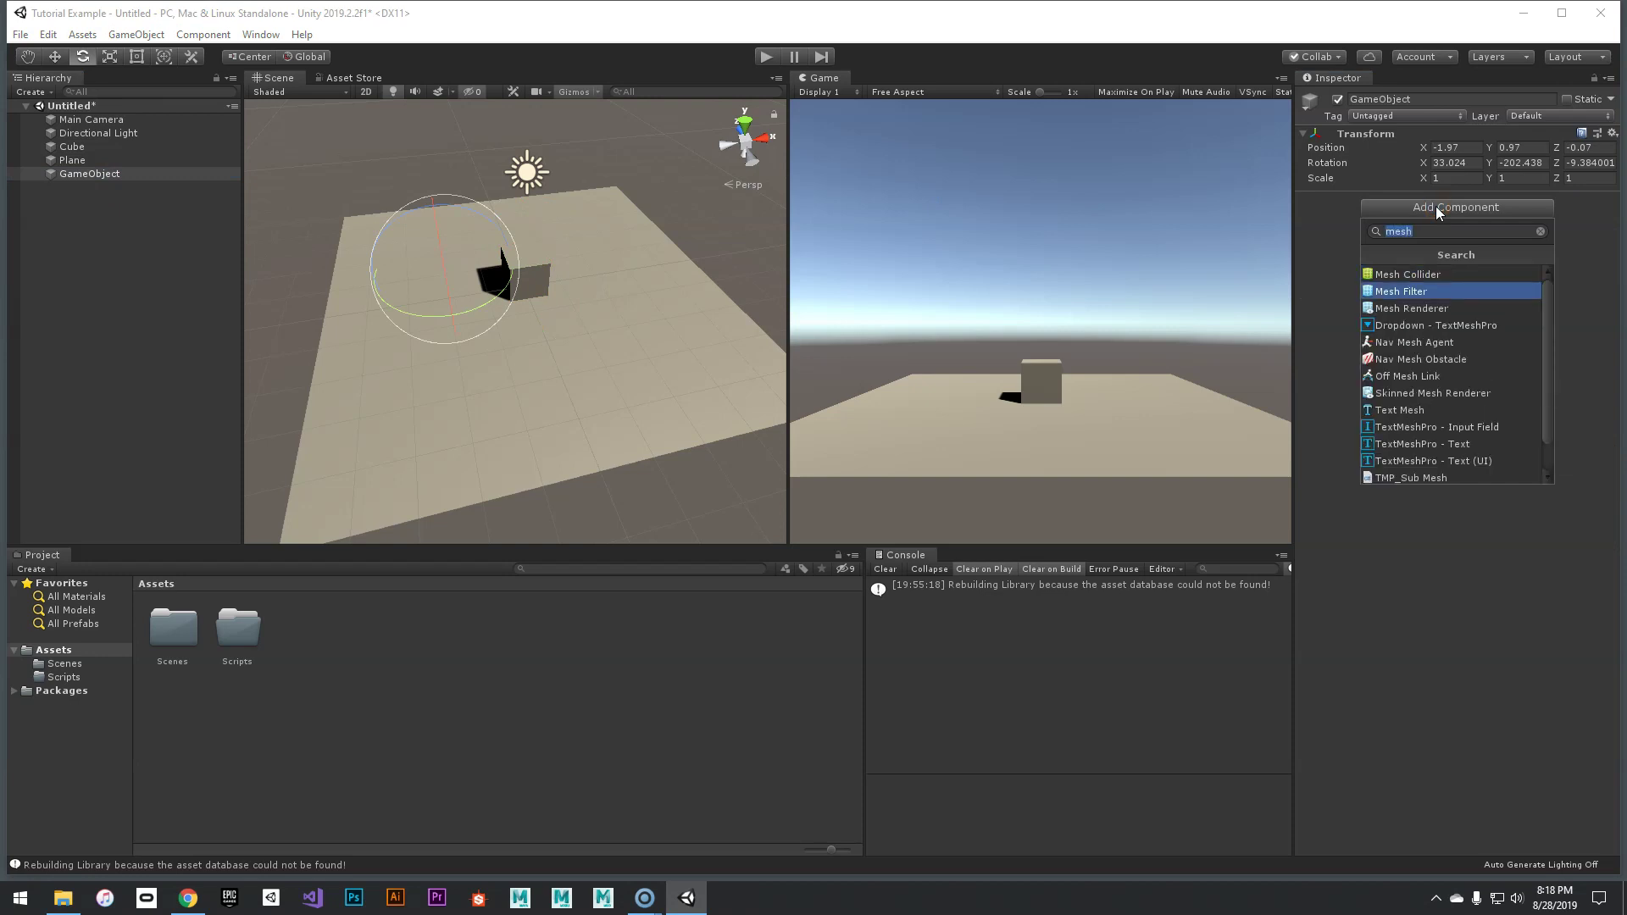
pyautogui.press('Return')
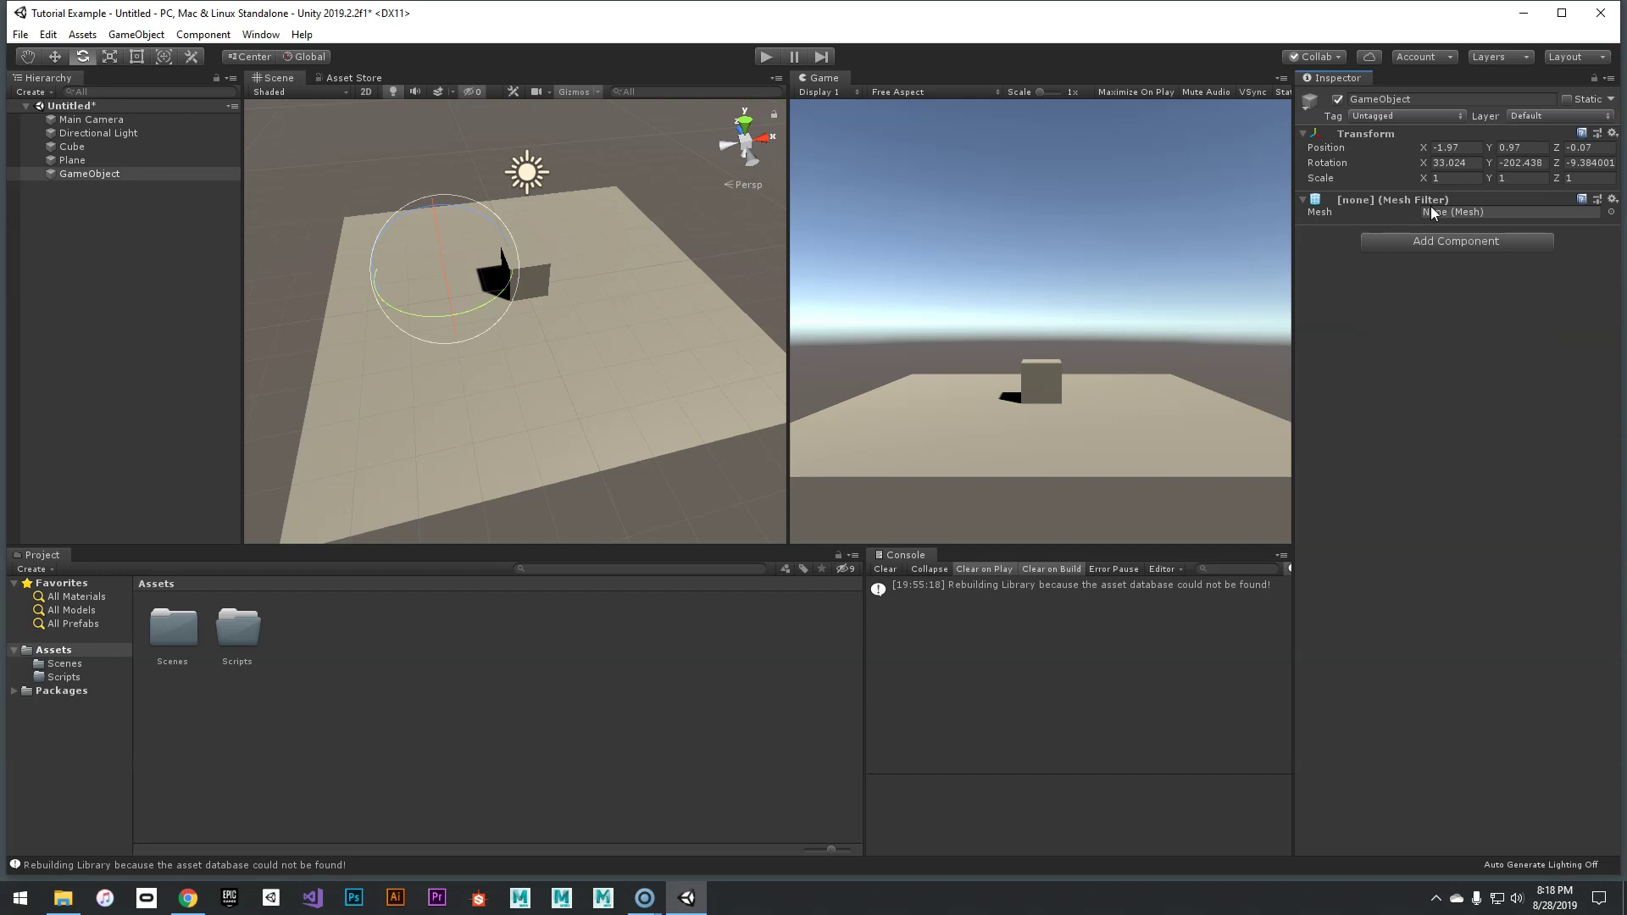
pyautogui.click(1422, 238)
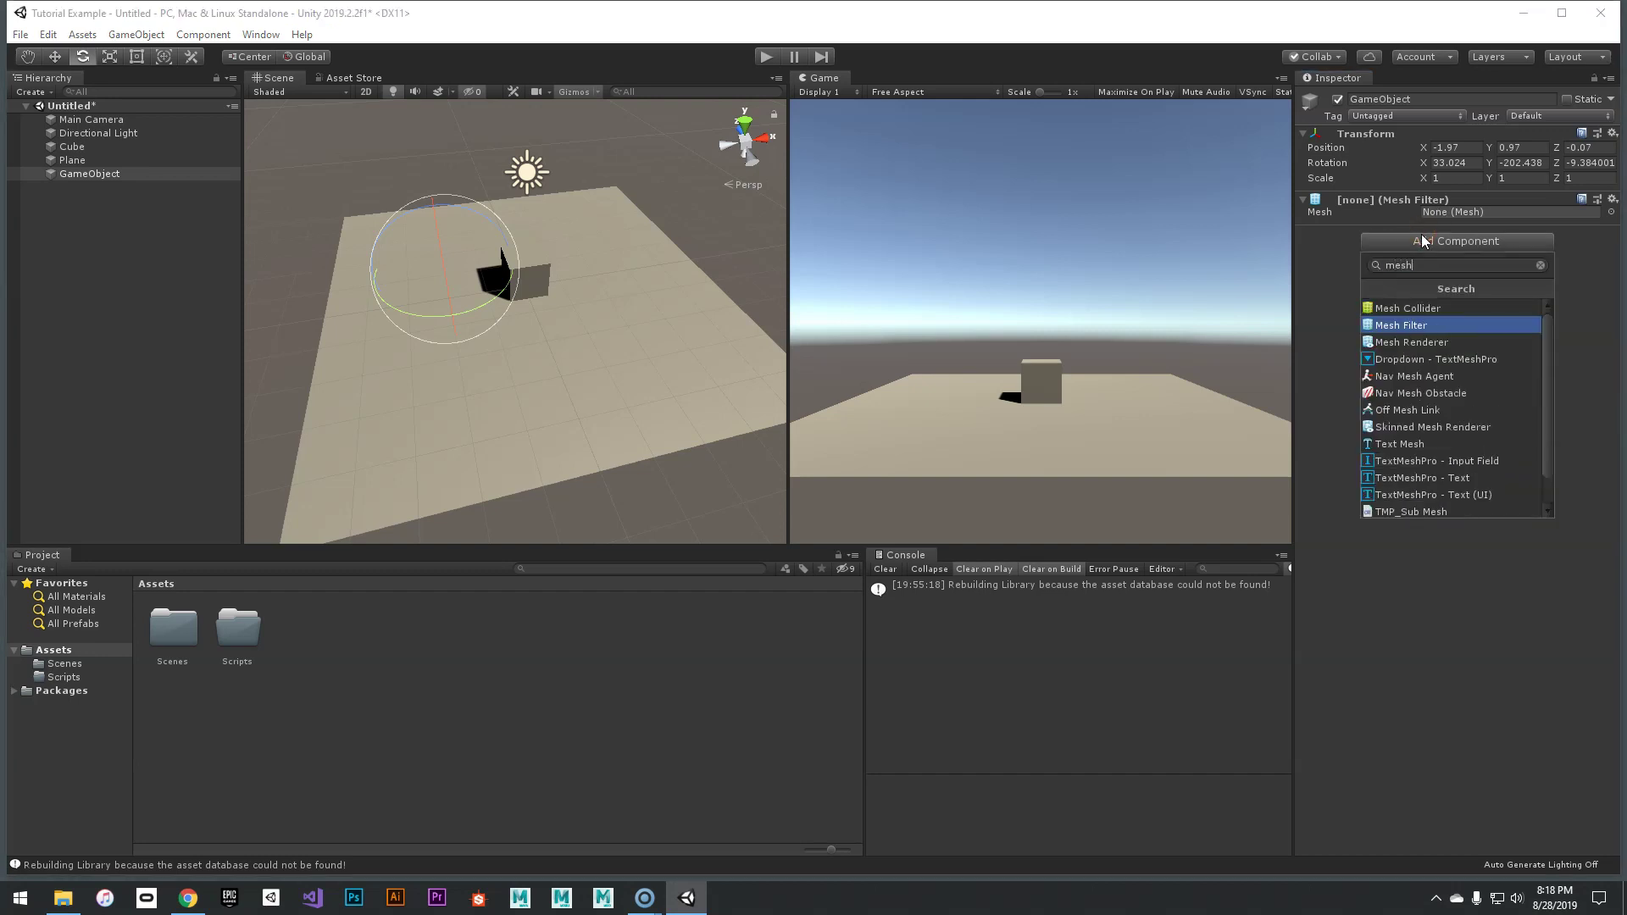
pyautogui.press('Down')
pyautogui.press('Return')
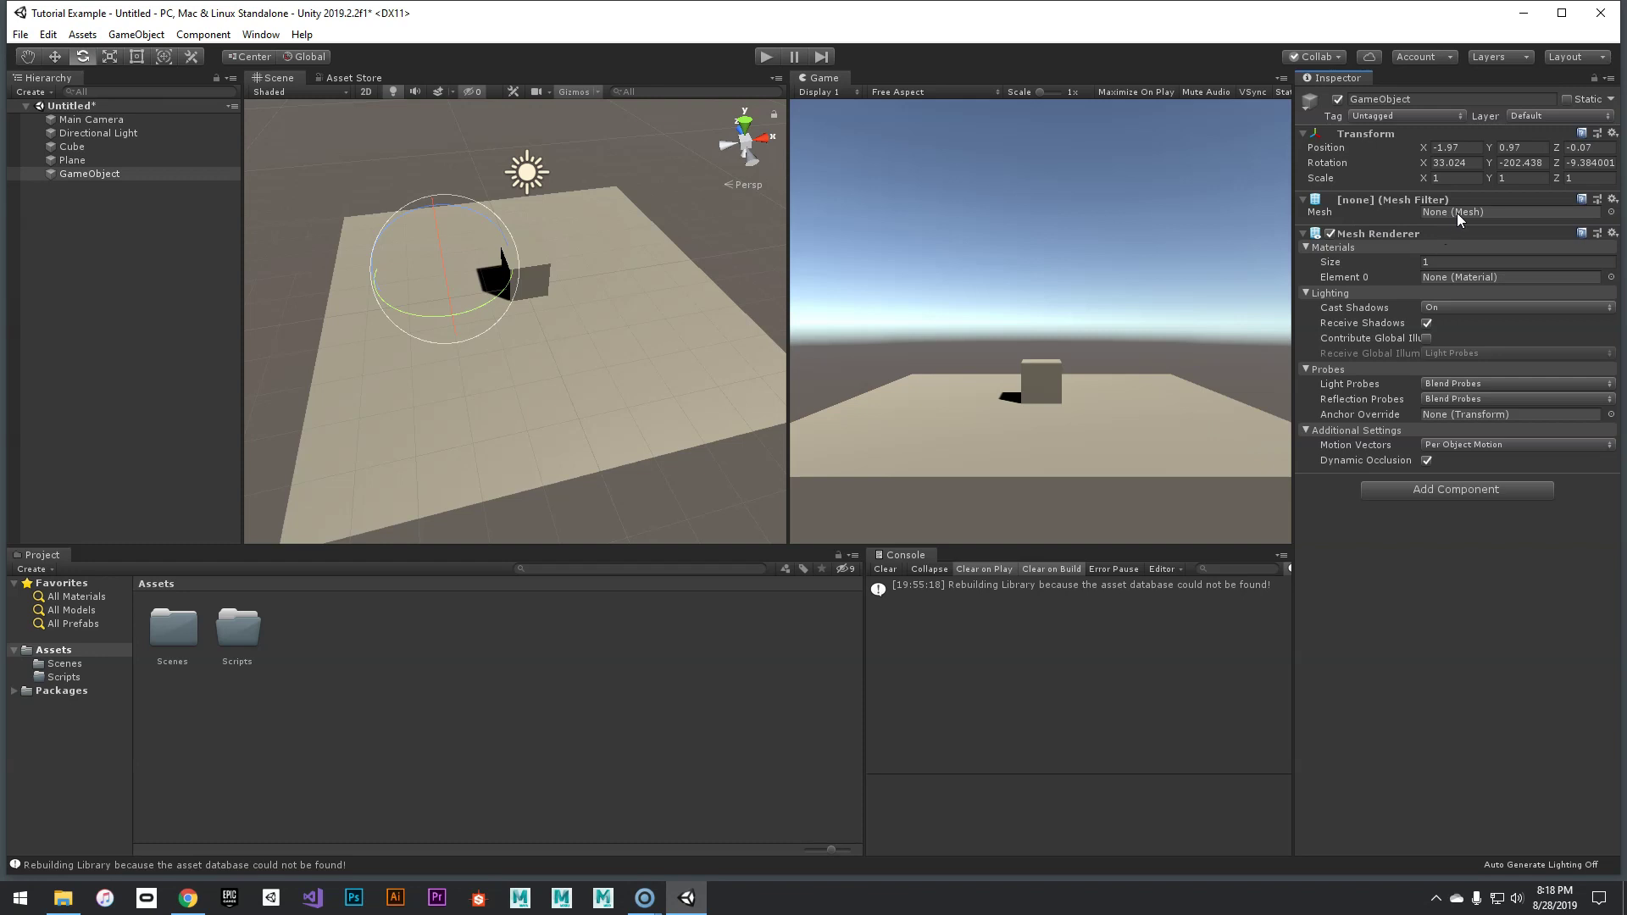
# Step: Assign the Sphere mesh to the game object's Mesh Filter
pyautogui.click(1611, 213)
pyautogui.moveTo(179, 364); pyautogui.dragTo(391, 463)
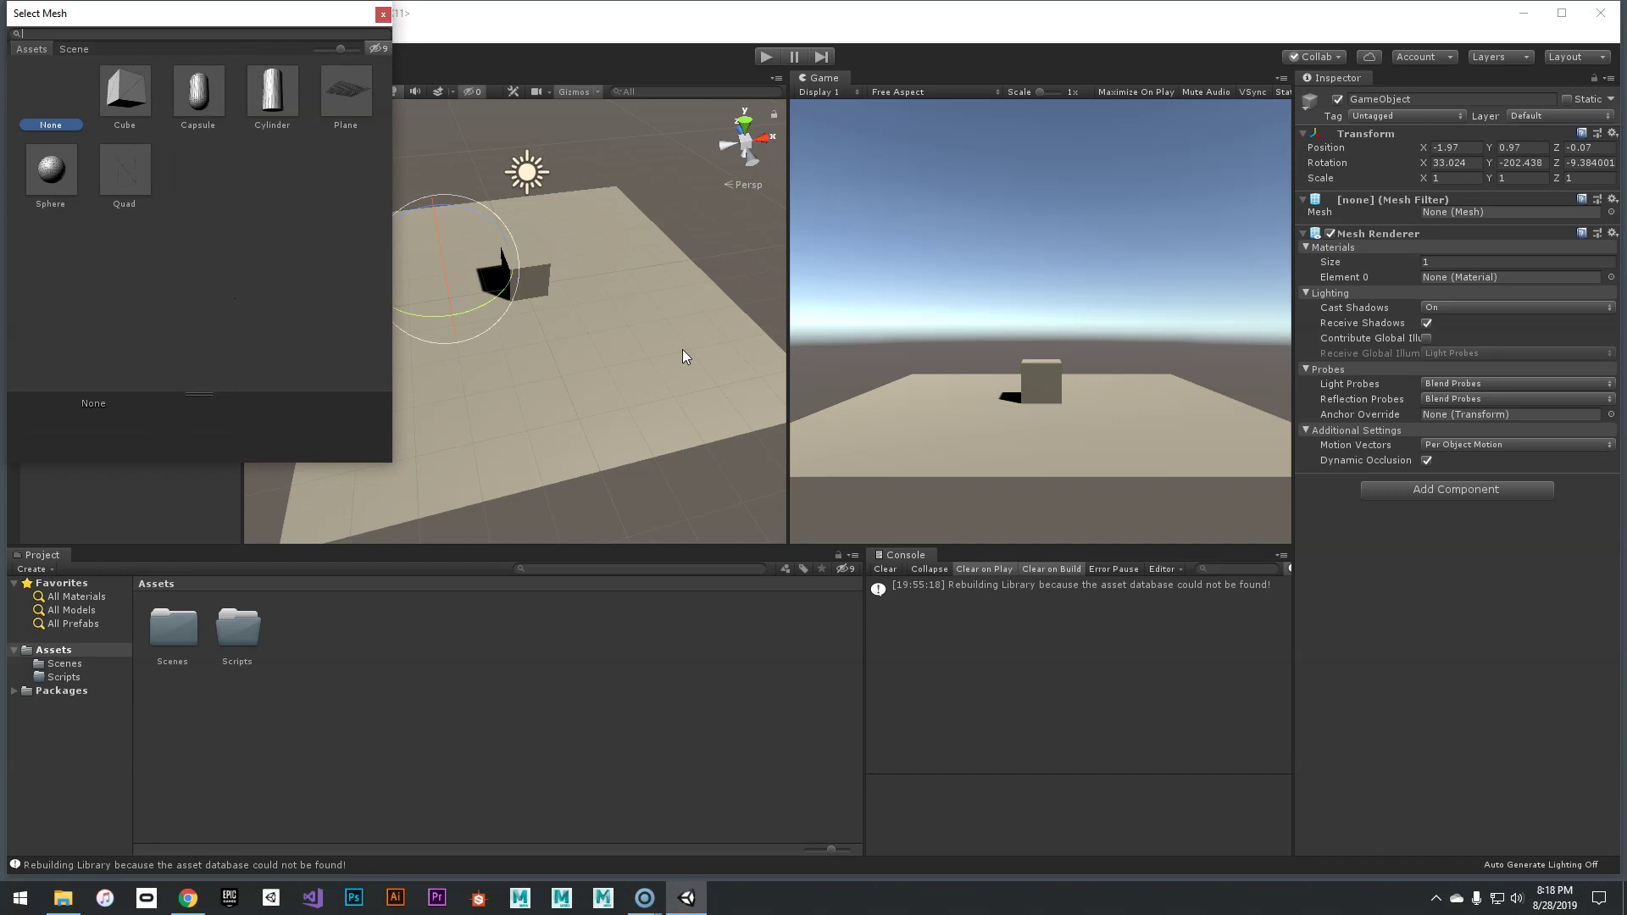
pyautogui.click(49, 171)
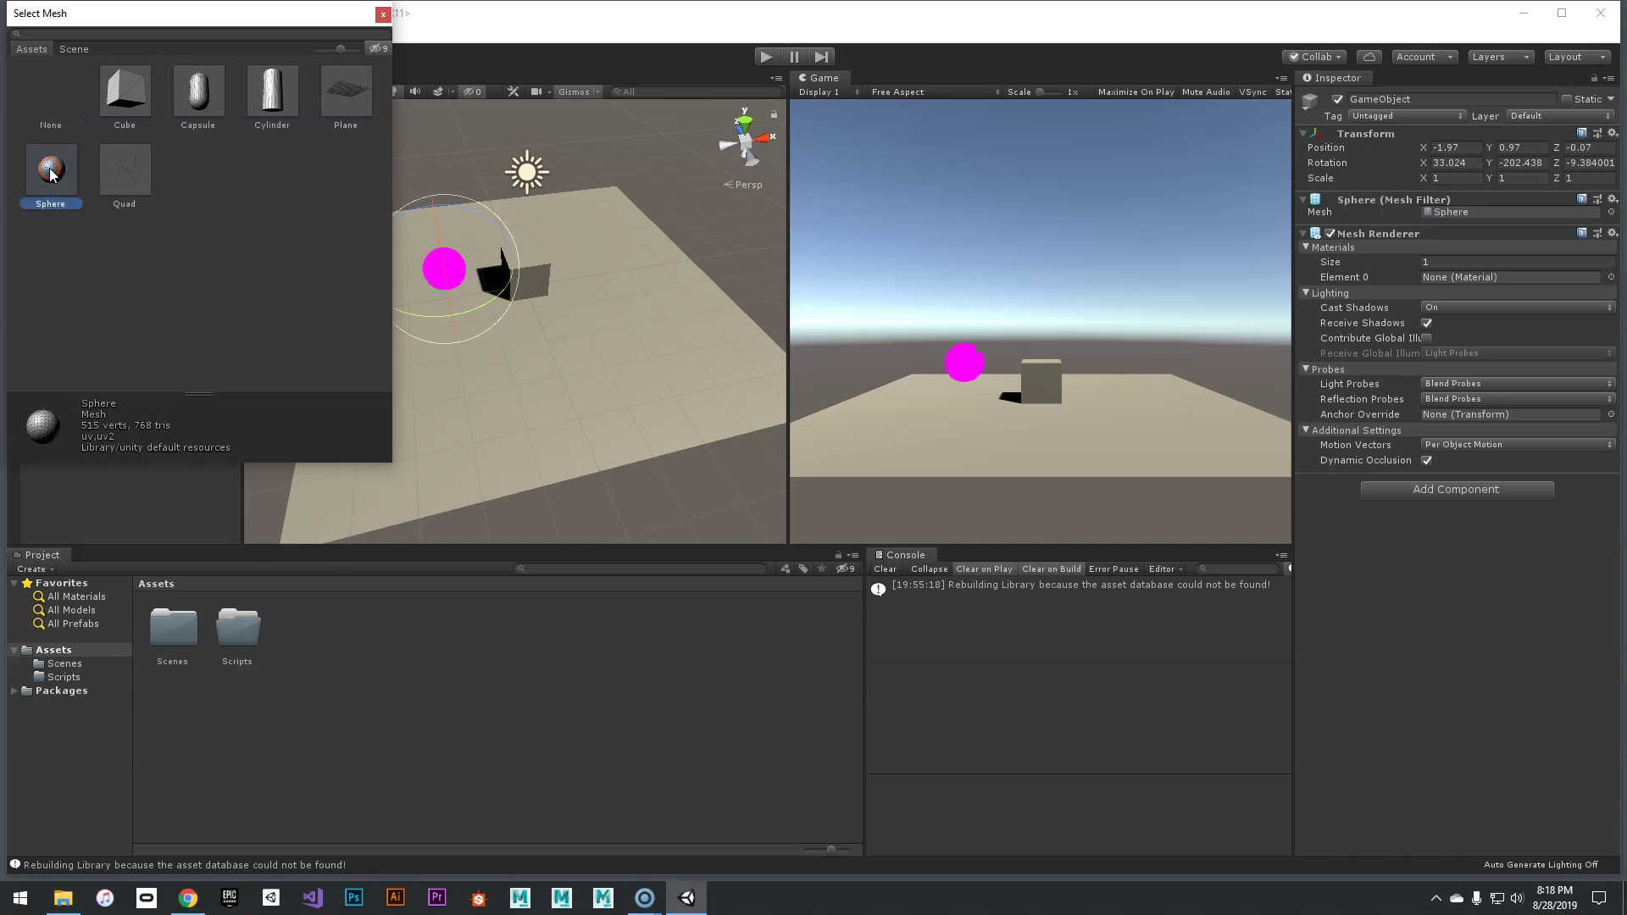
pyautogui.click(383, 14)
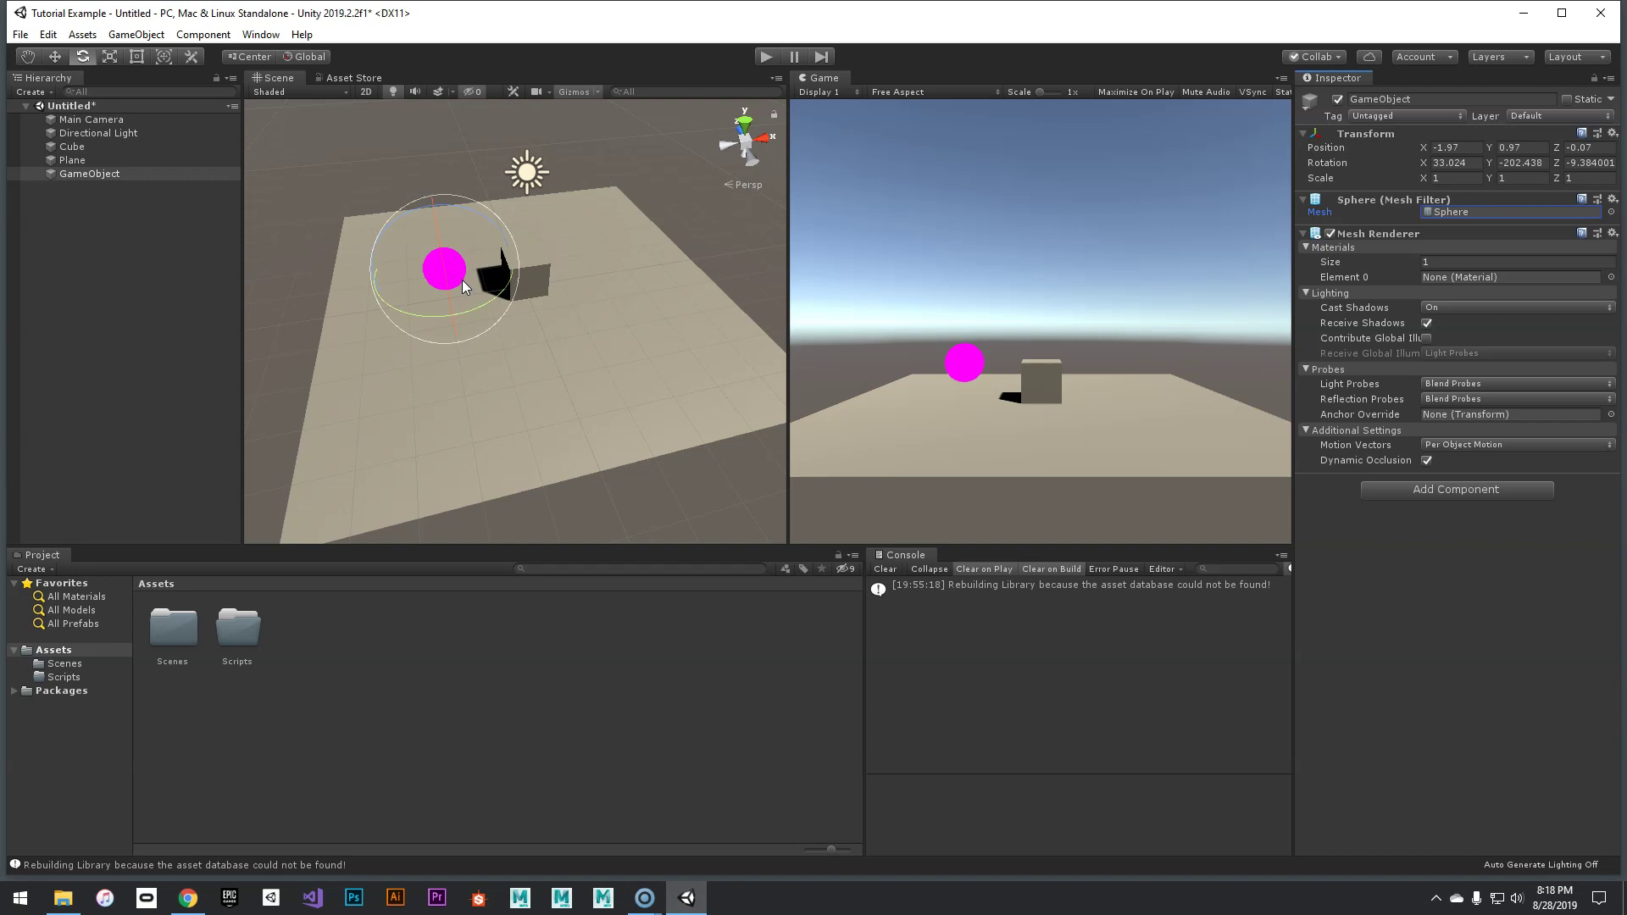
# Step: Assign Default-Material to Element 0 of the game object's Mesh Renderer
pyautogui.click(1507, 279)
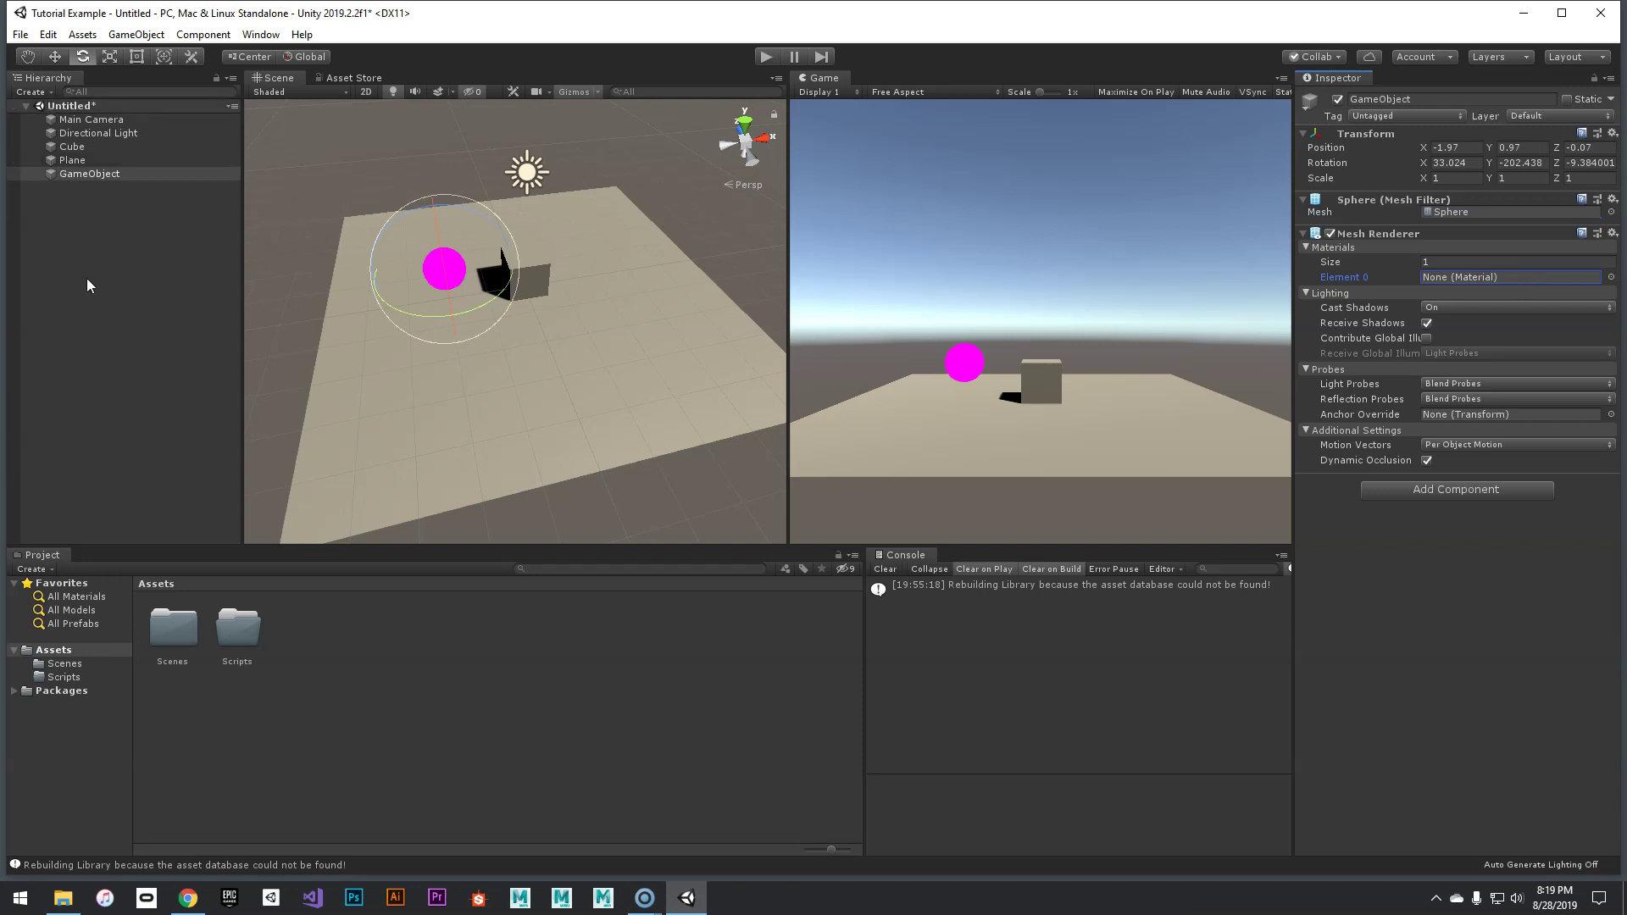
pyautogui.click(1611, 277)
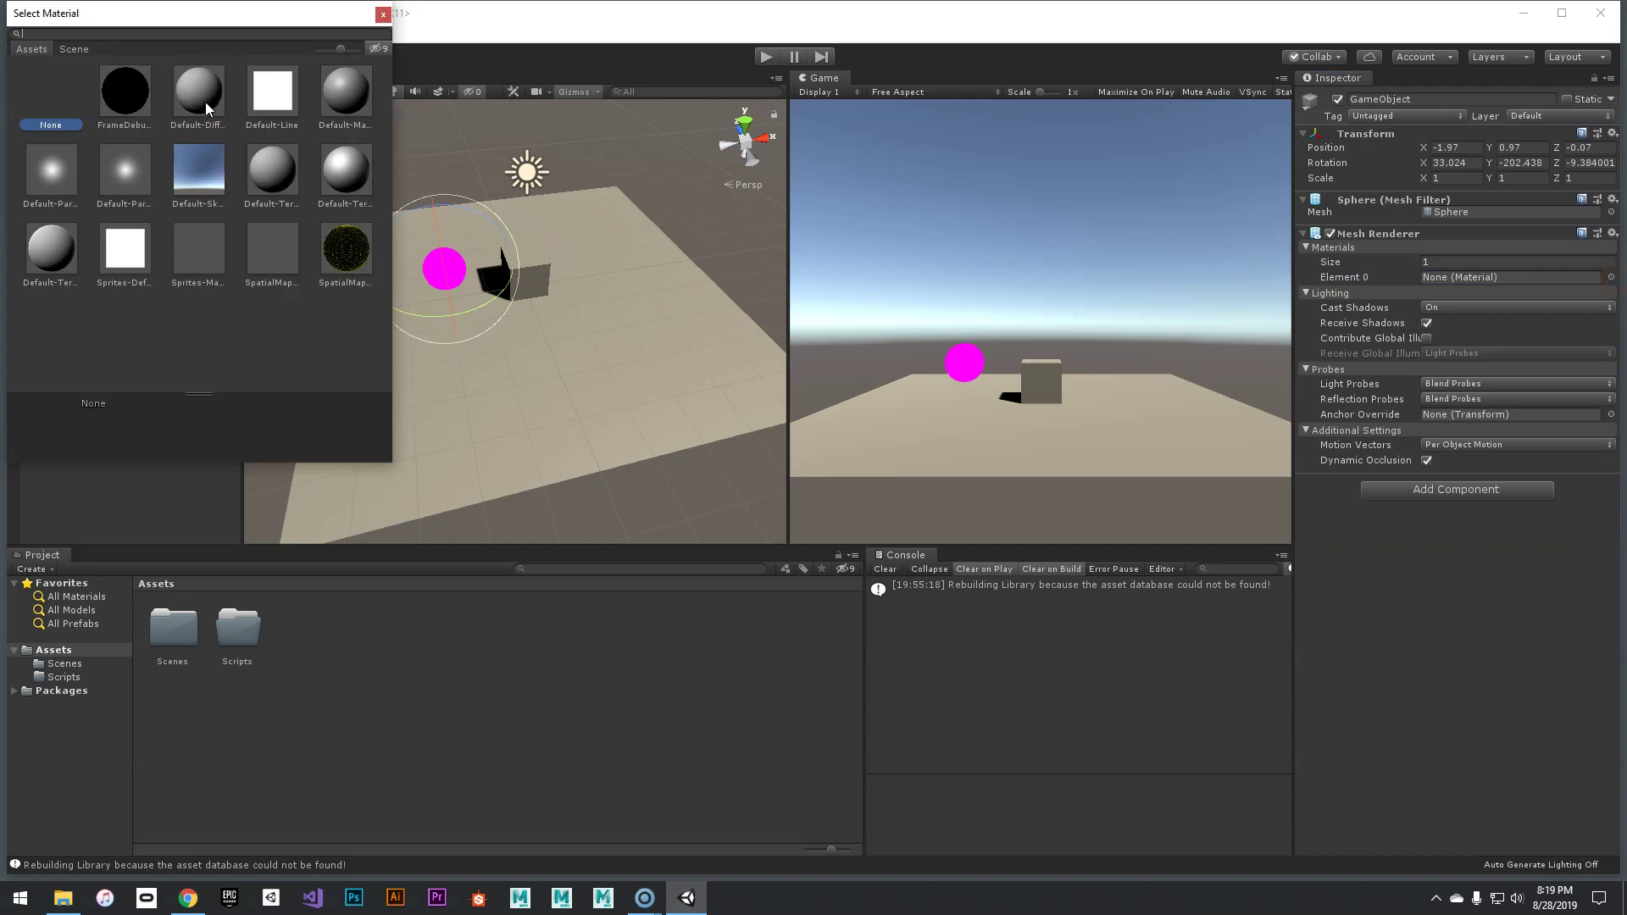
pyautogui.click(329, 87)
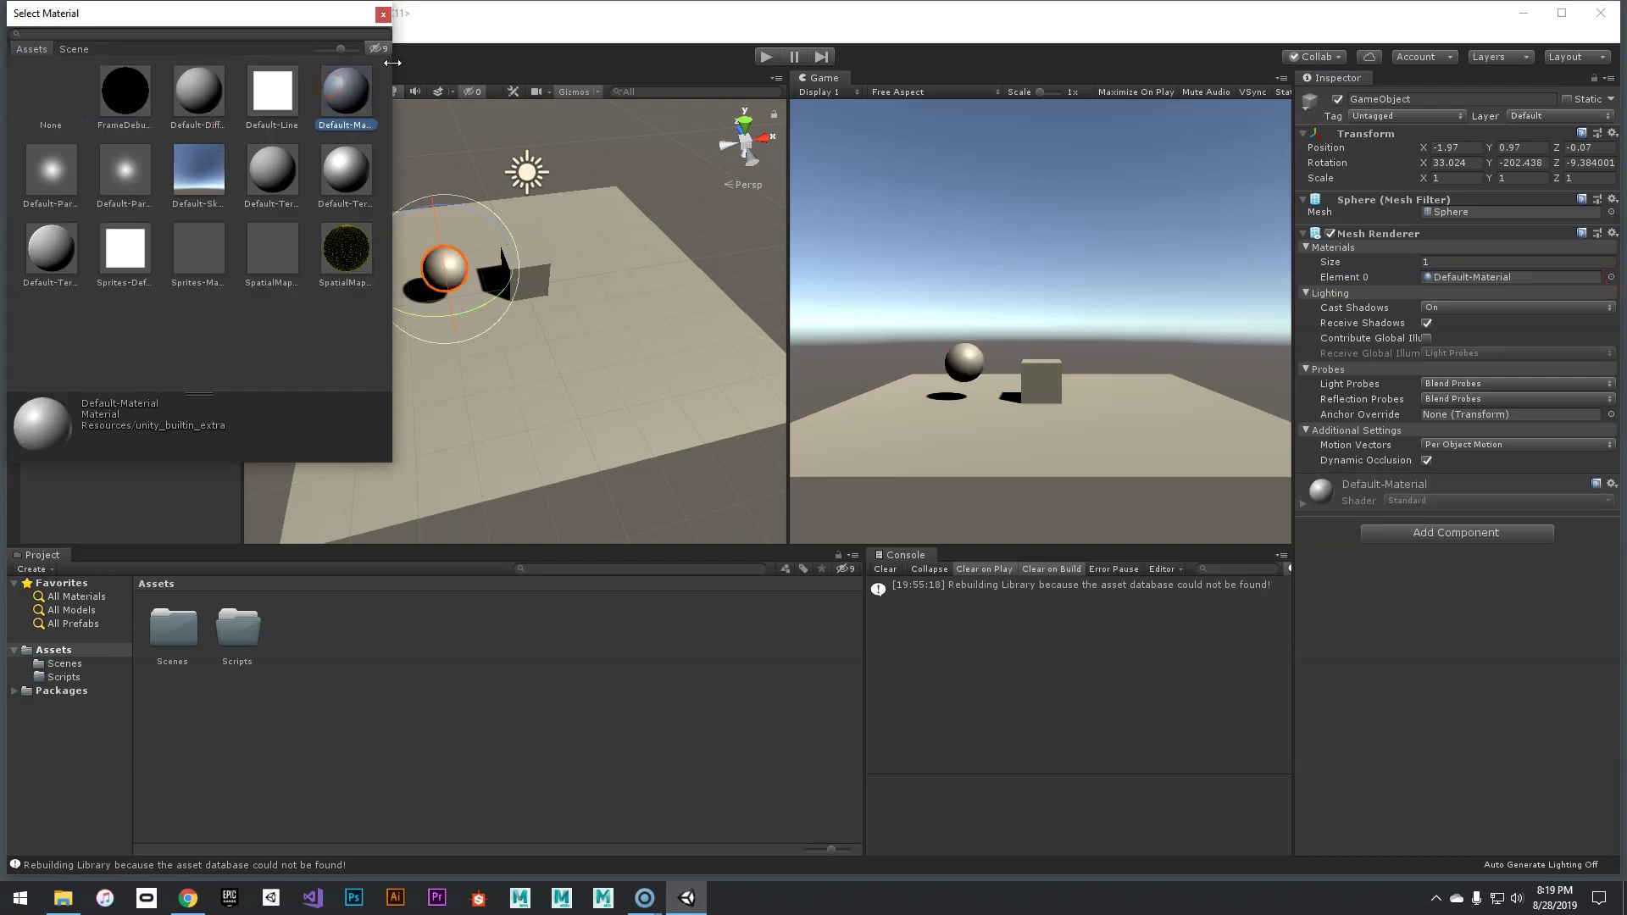
pyautogui.click(382, 15)
# Step: Move the sphere above the cube to X -0.01, Y 1.77
pyautogui.press('w')
pyautogui.moveTo(501, 262); pyautogui.dragTo(589, 260)
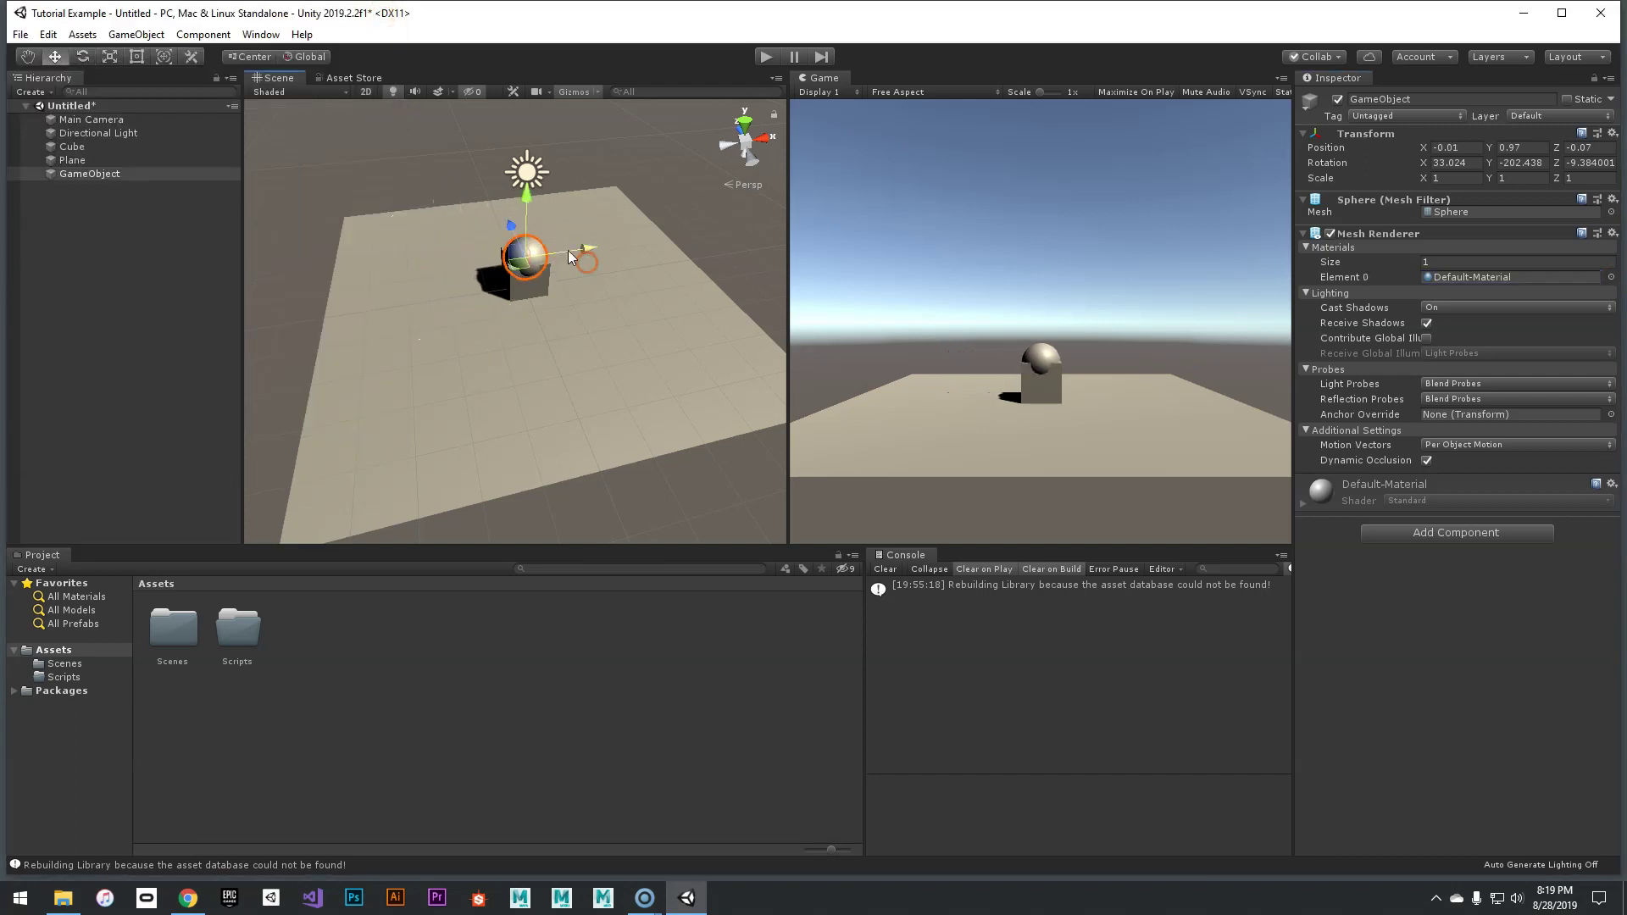
pyautogui.moveTo(531, 199); pyautogui.dragTo(532, 172)
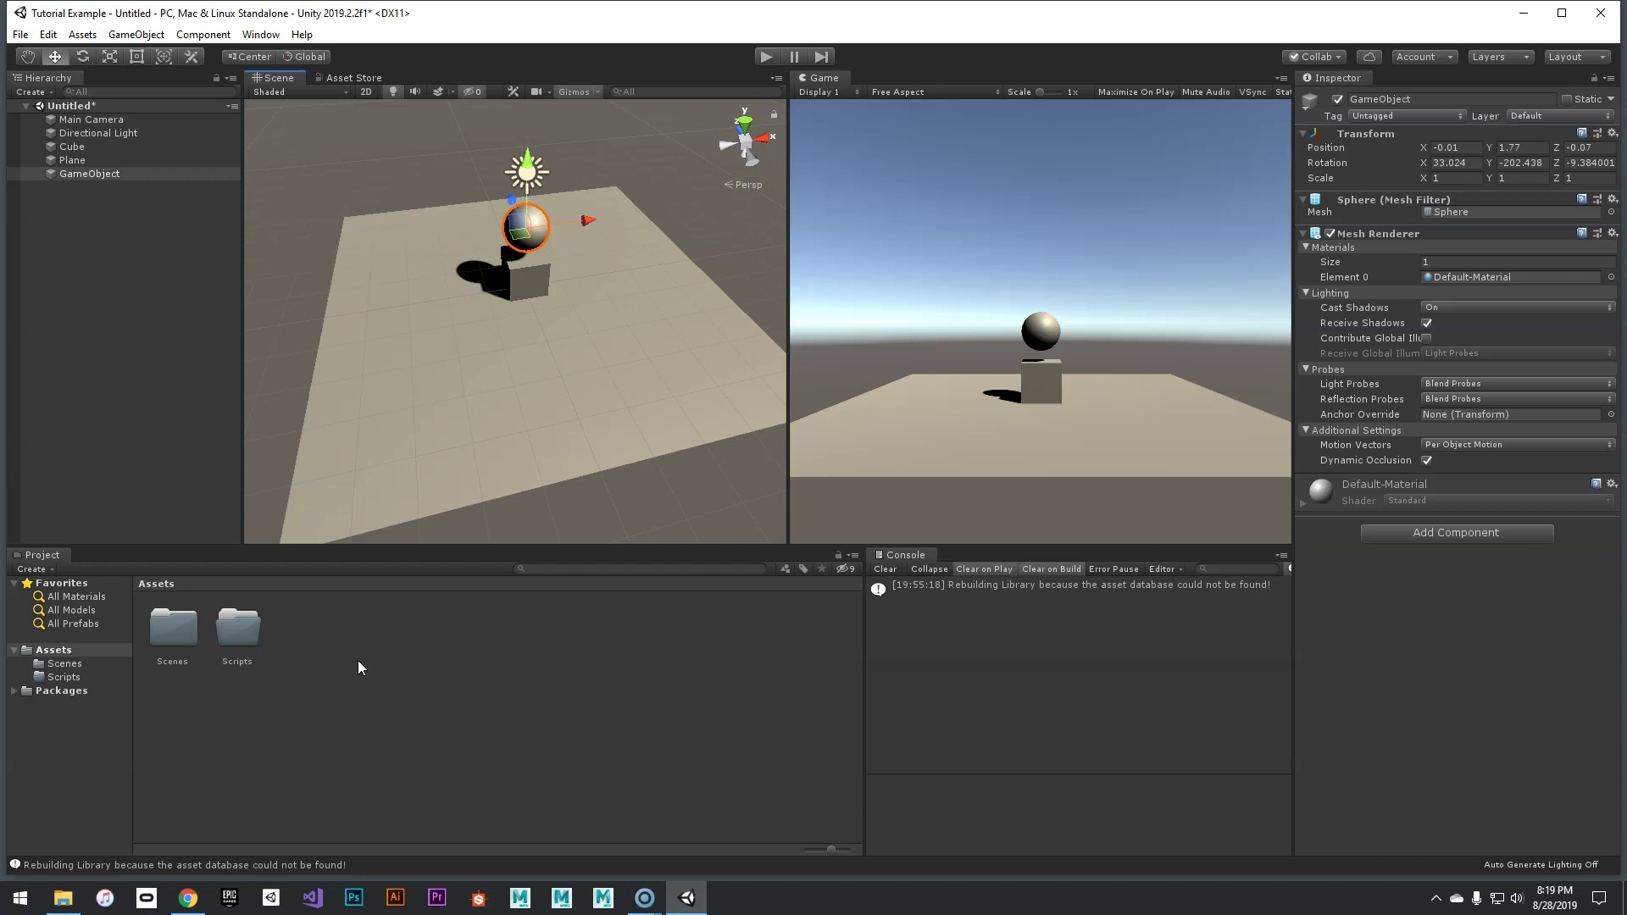
# Step: Create a folder named Materials in the project's Assets folder
pyautogui.click(364, 685)
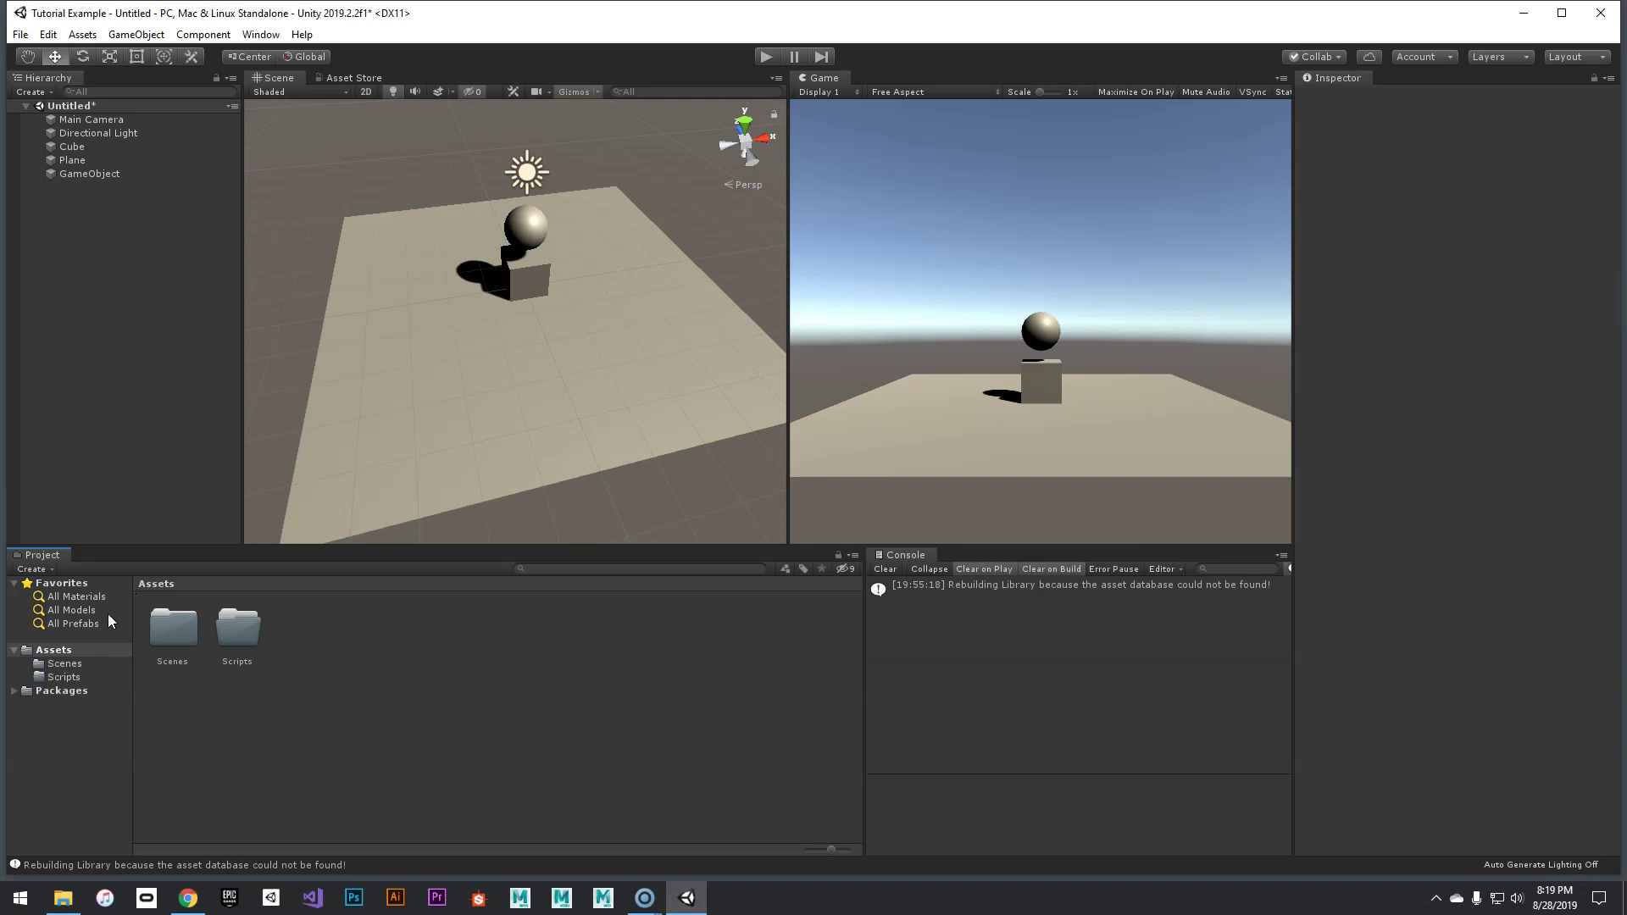
pyautogui.rightClick(297, 636)
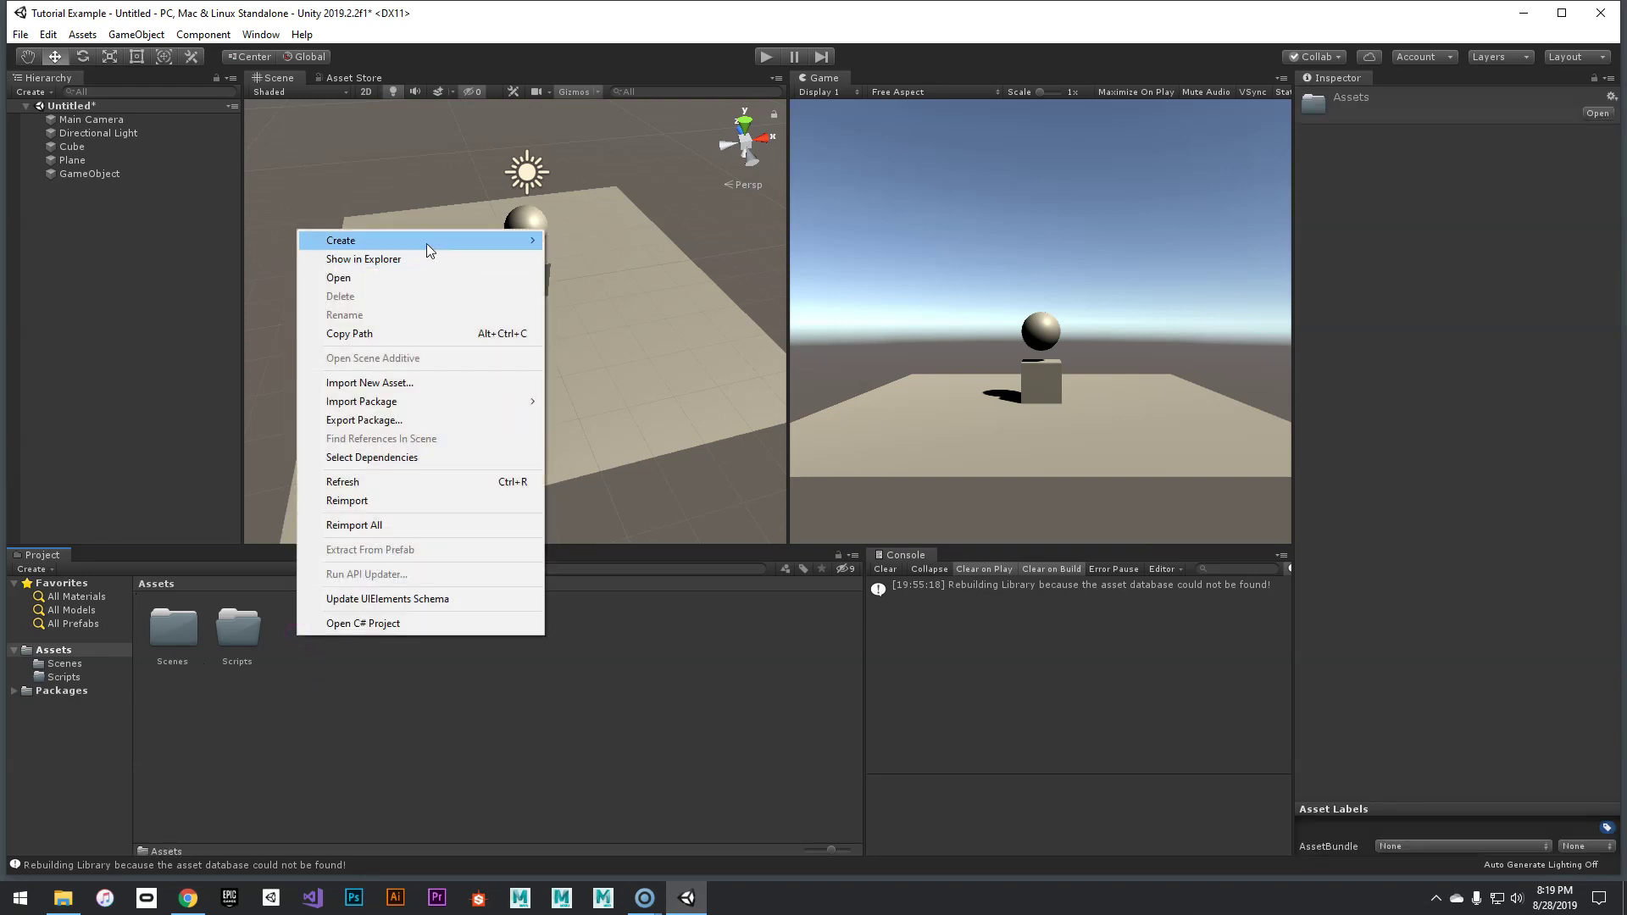
pyautogui.moveTo(425, 242)
pyautogui.rightClick(307, 655)
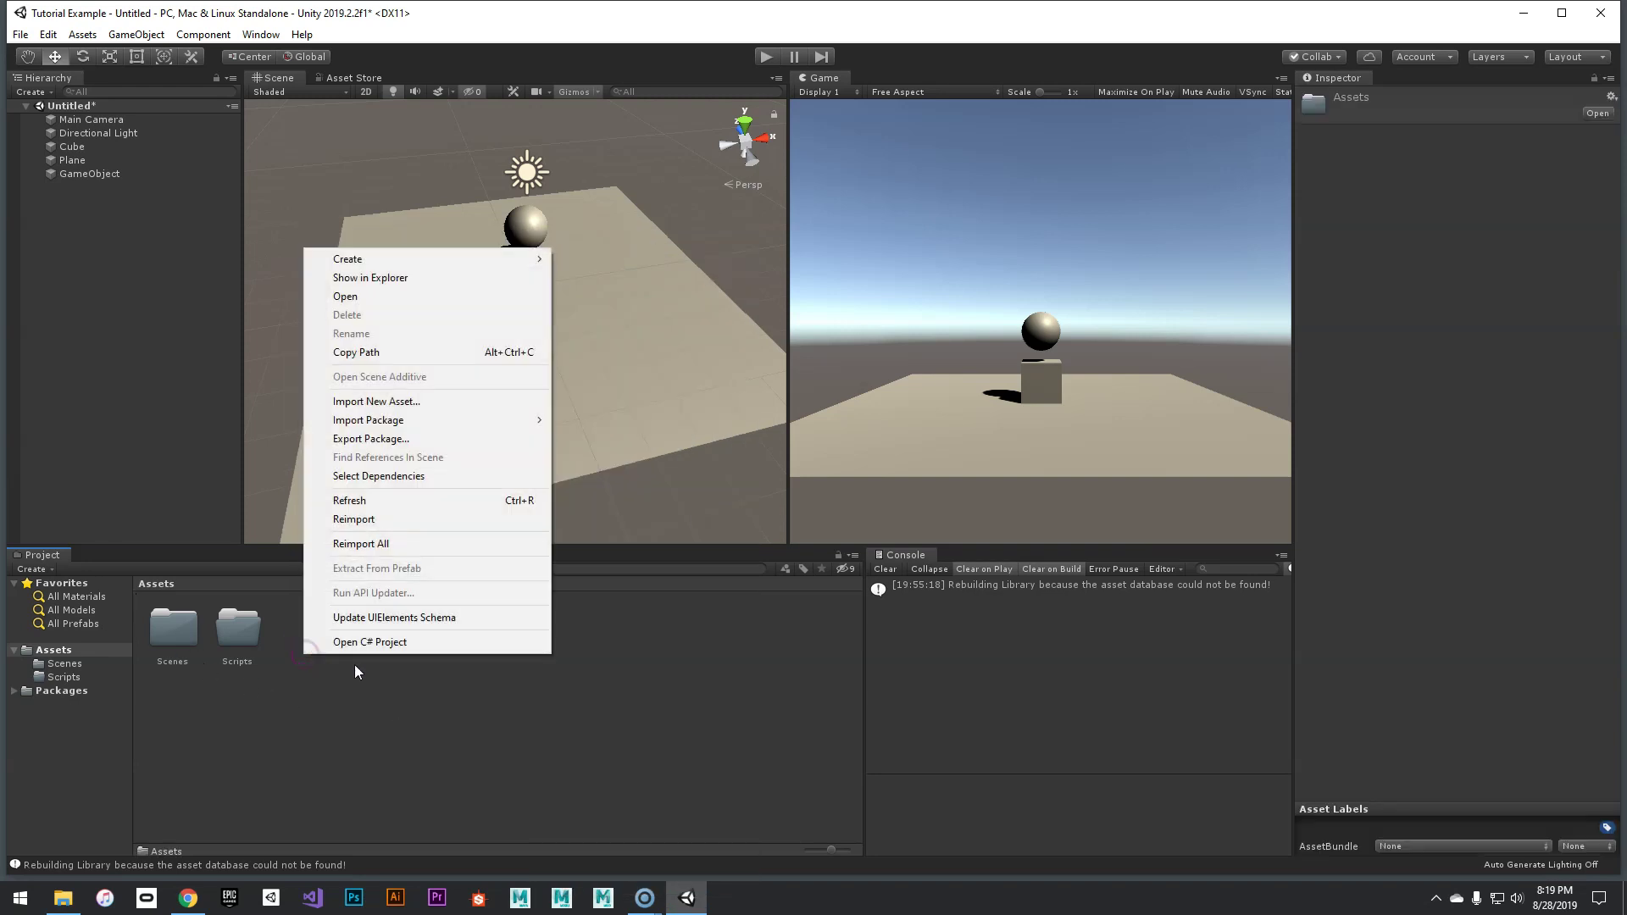
pyautogui.moveTo(393, 263)
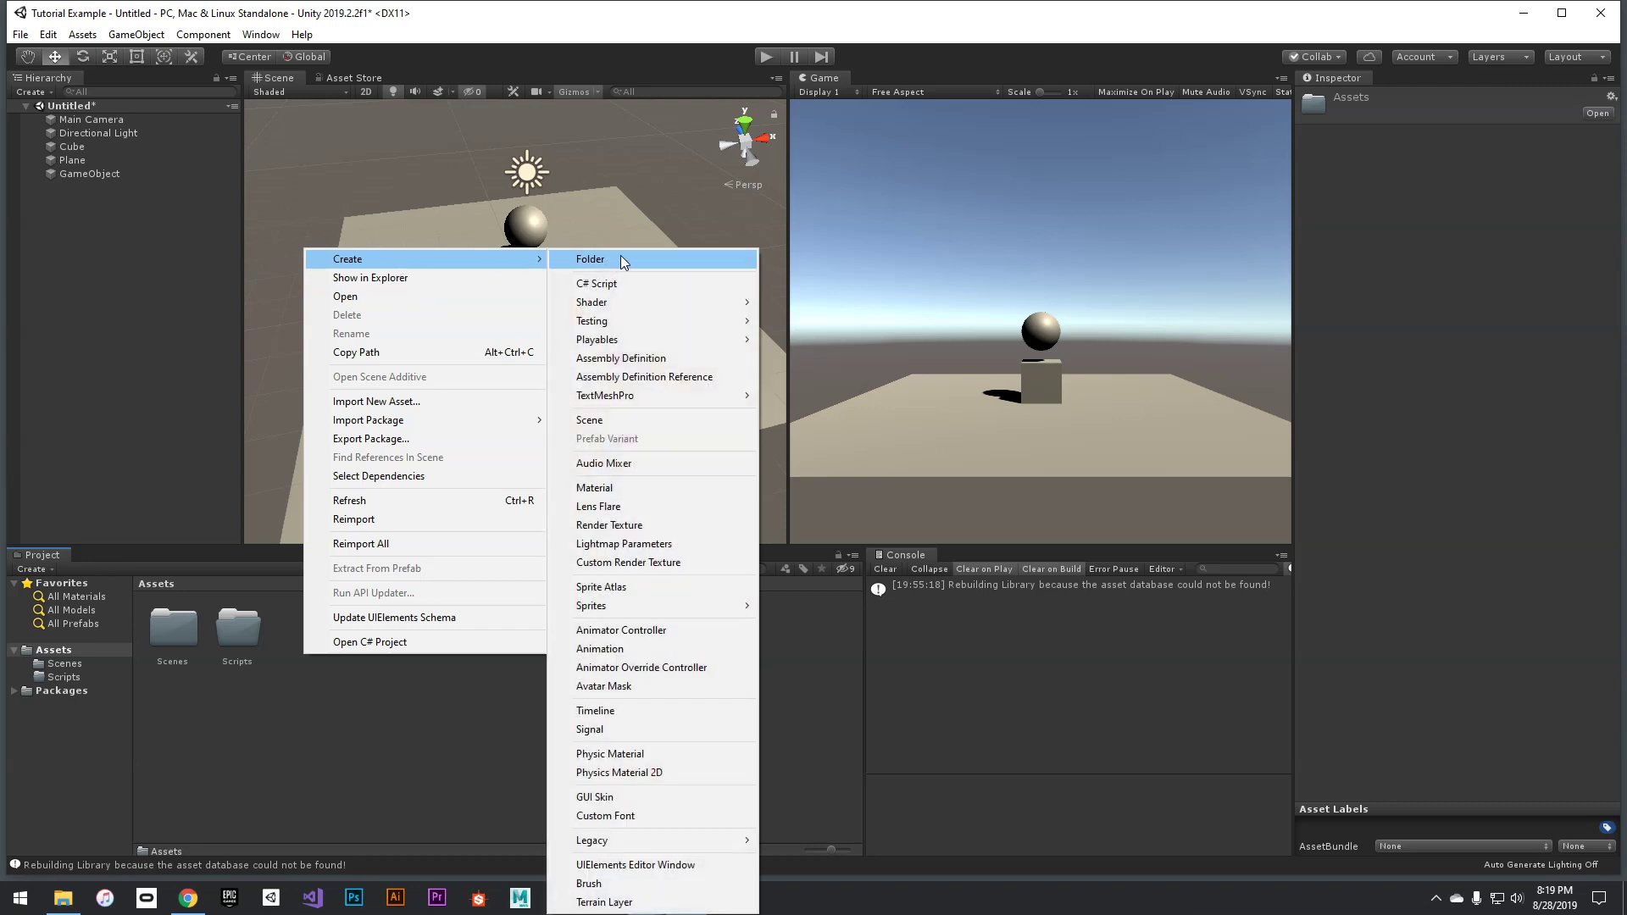
pyautogui.click(622, 257)
pyautogui.write('Materials')
pyautogui.press('Return')
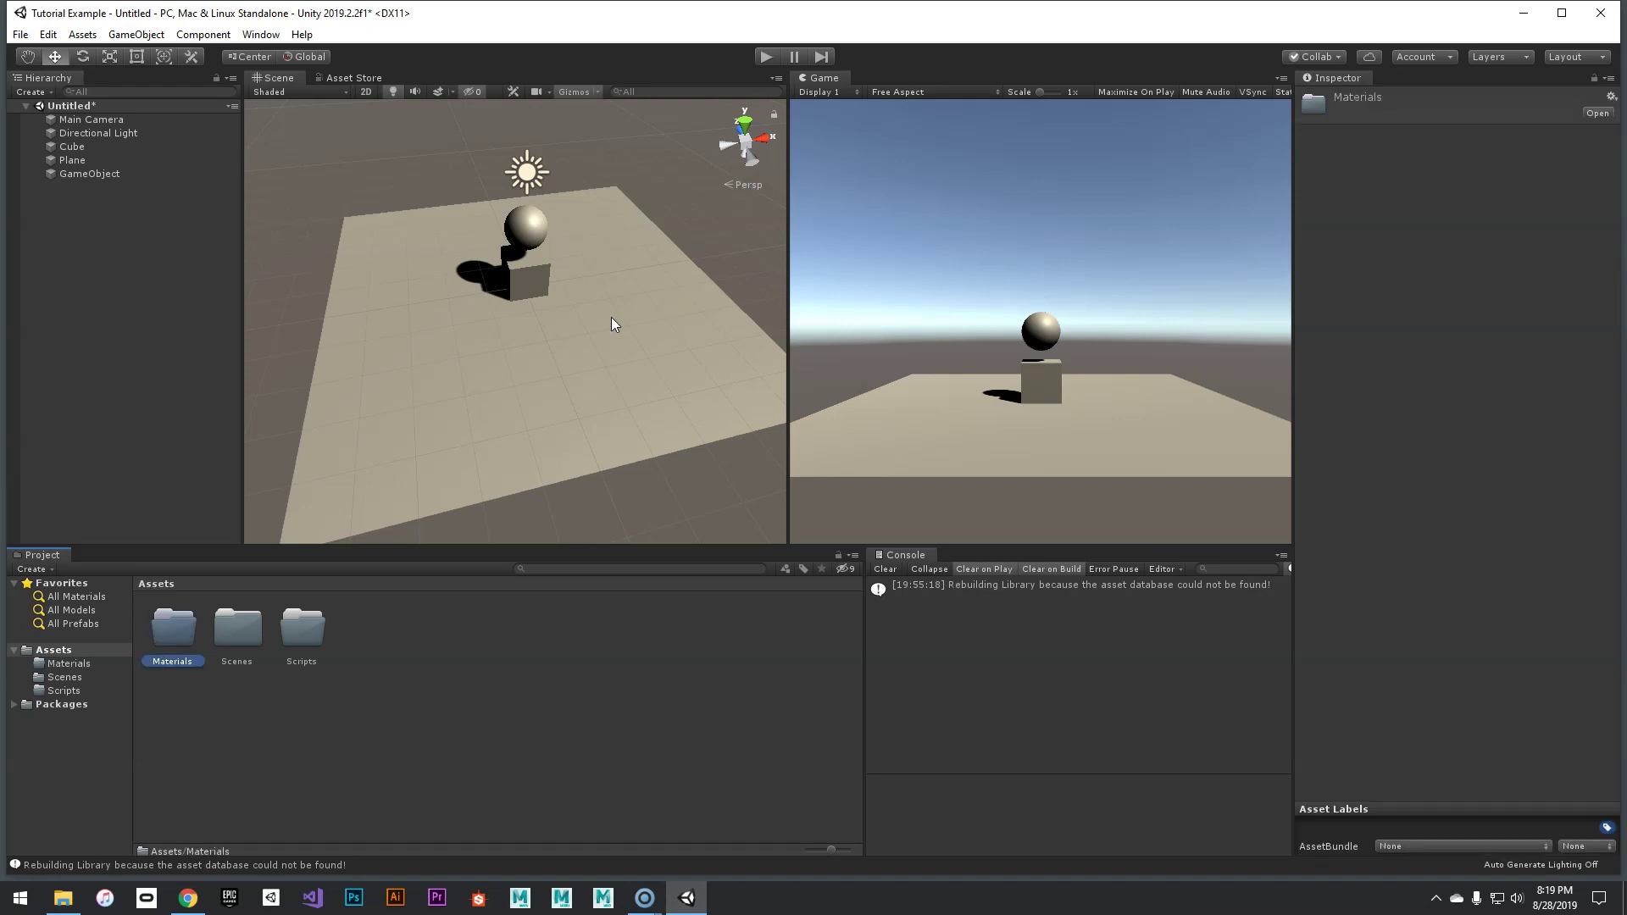
# Step: Create a new material named Player inside the Materials folder
pyautogui.doubleClick(177, 627)
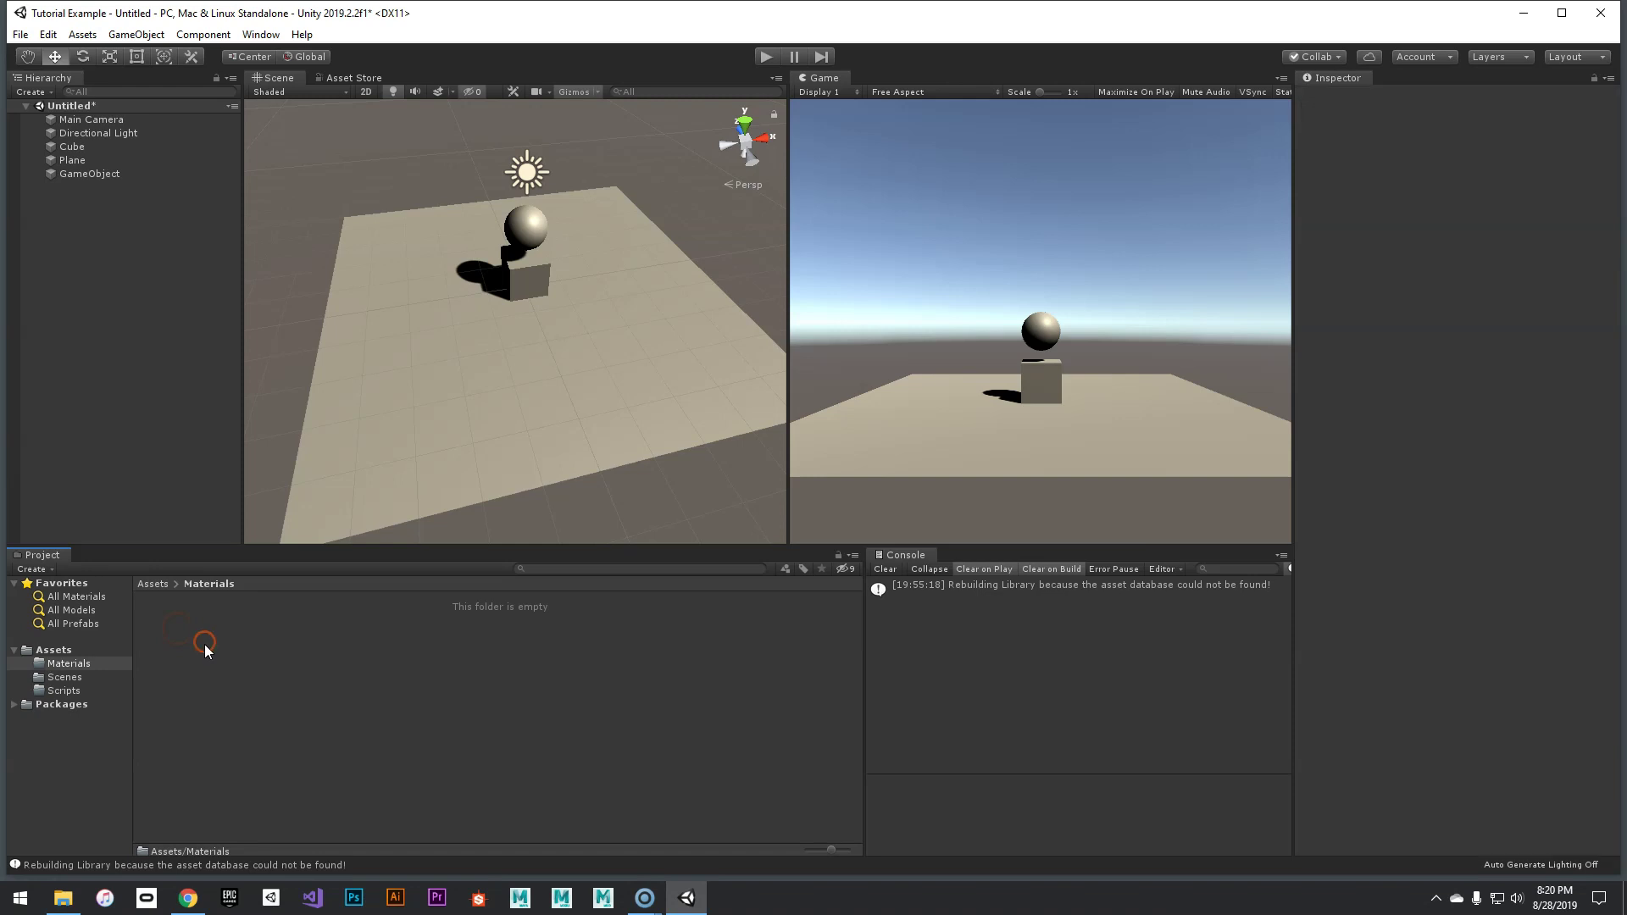
pyautogui.rightClick(198, 642)
pyautogui.click(199, 662)
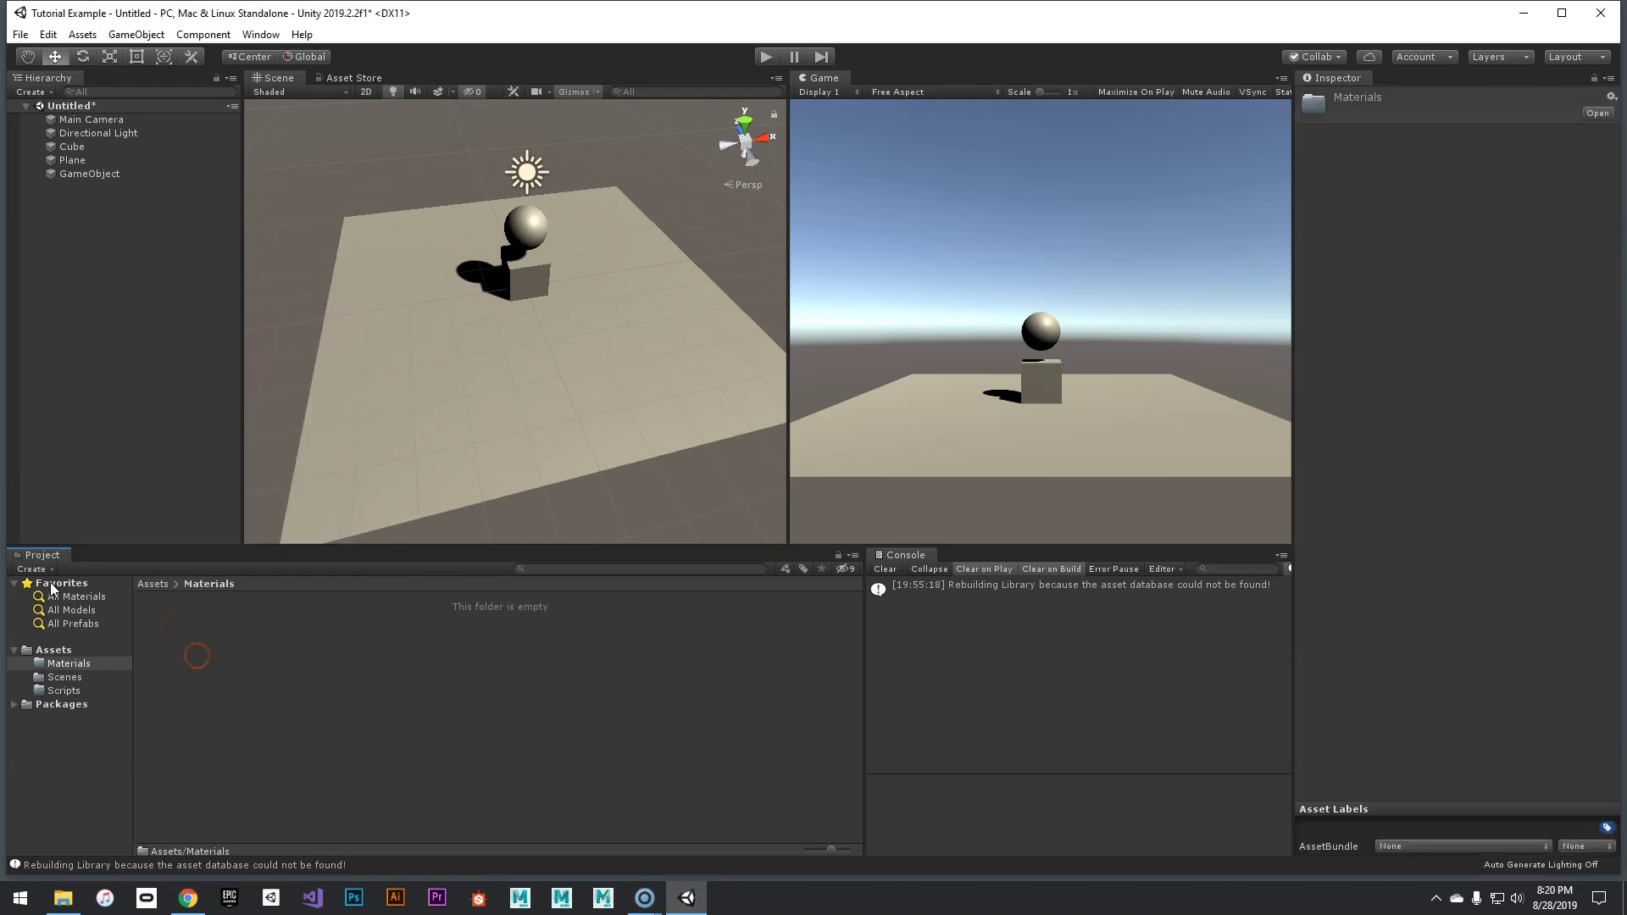
pyautogui.click(51, 569)
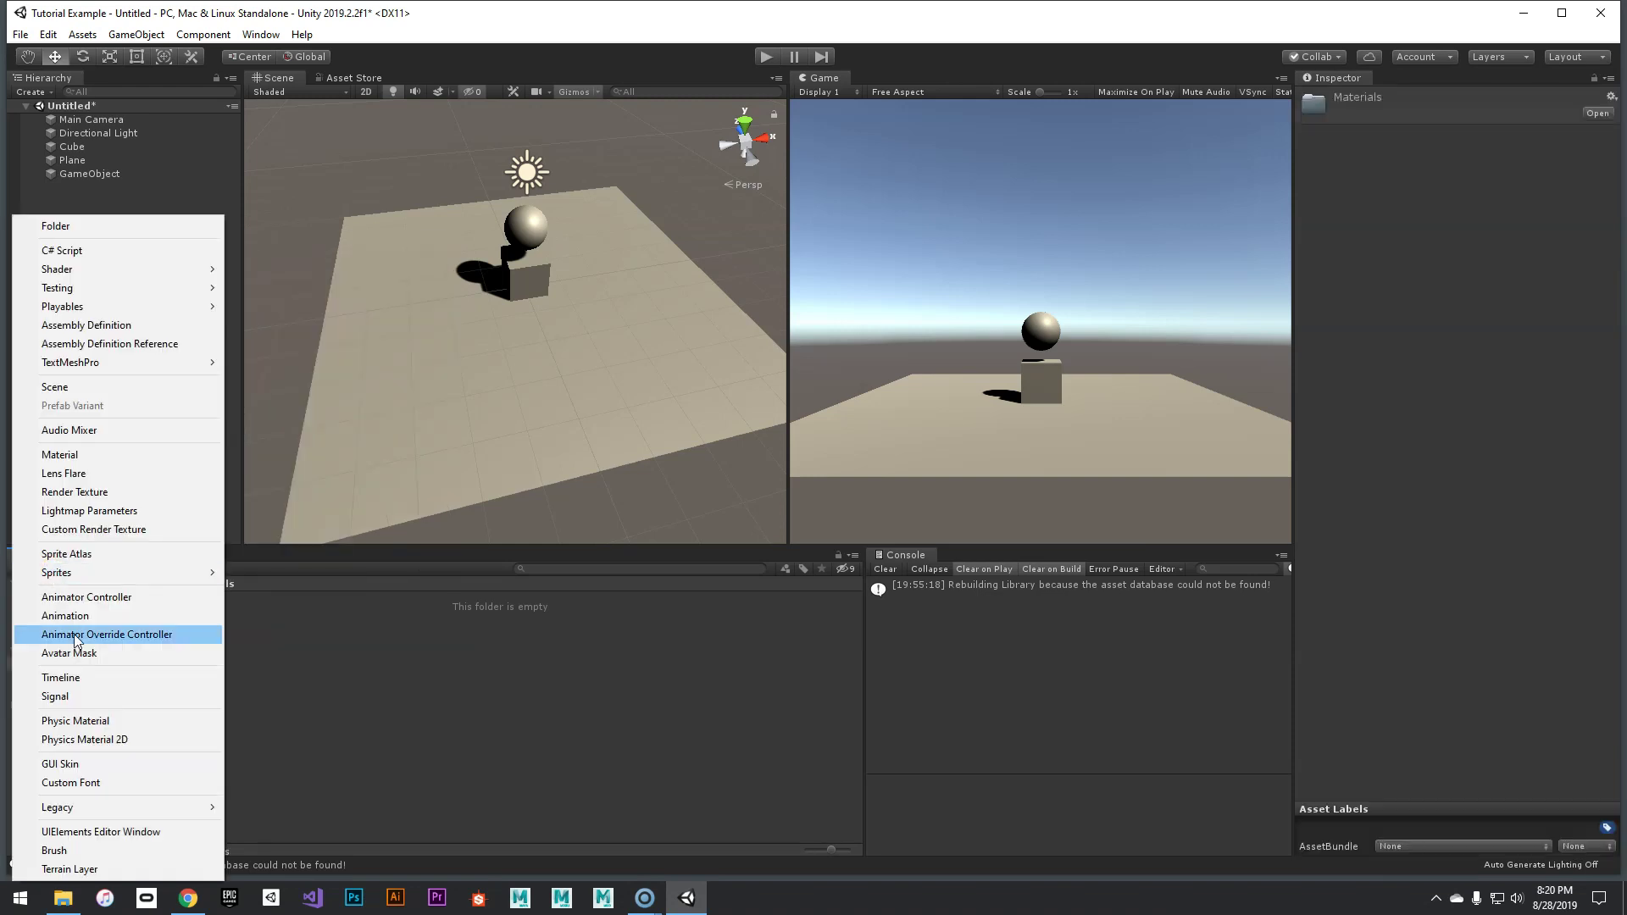
pyautogui.click(66, 459)
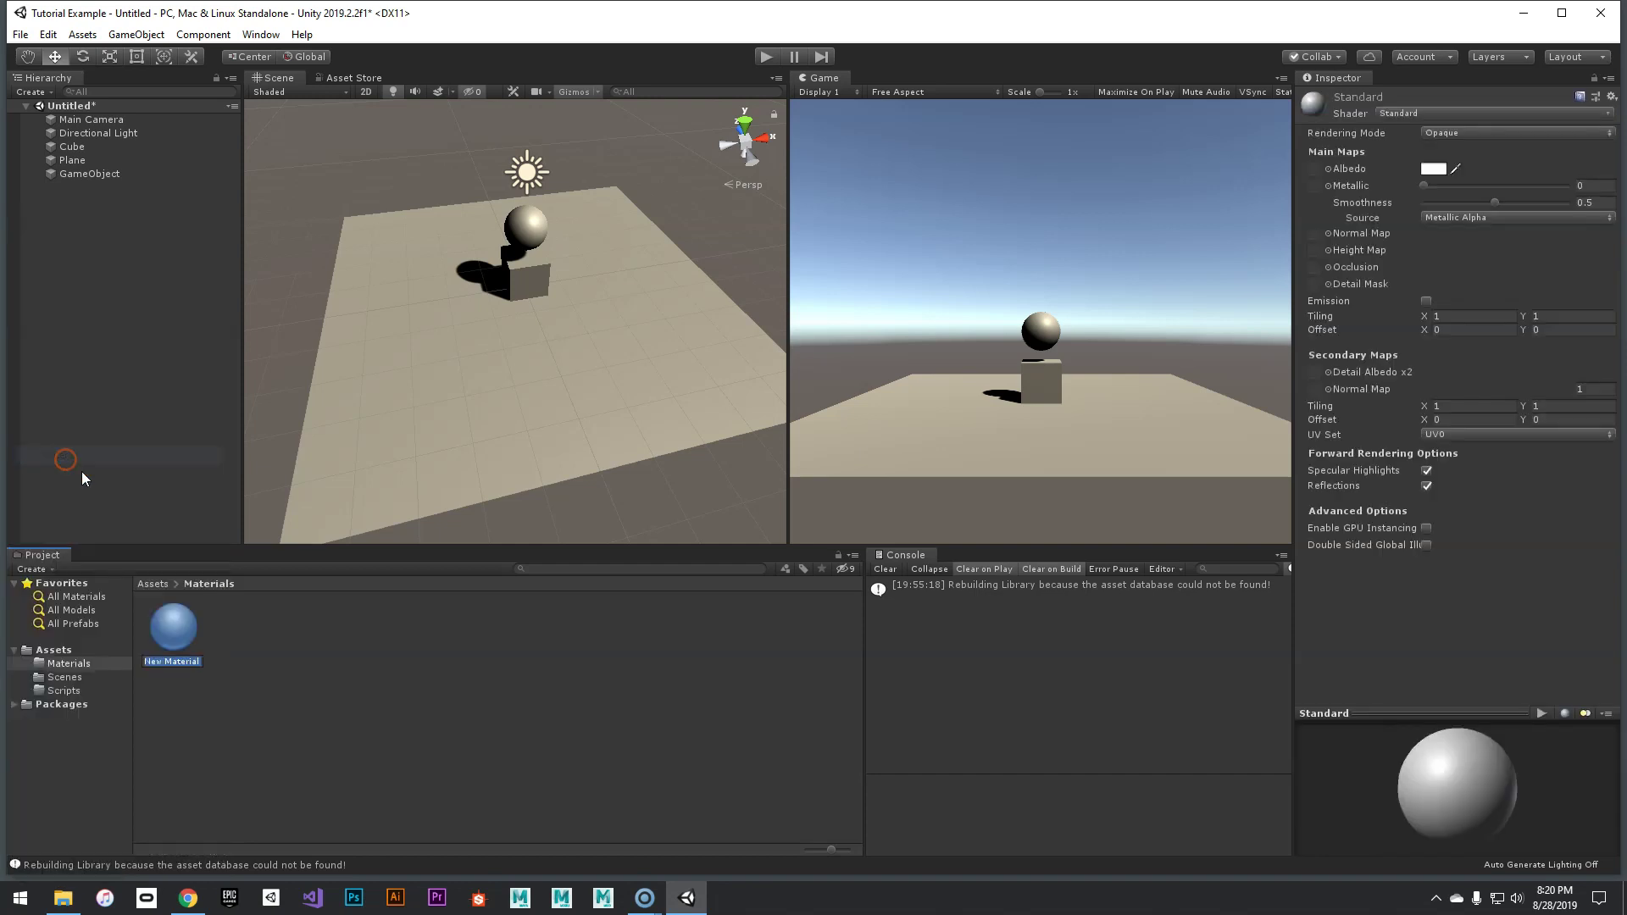
pyautogui.write('Player')
pyautogui.press('Return')
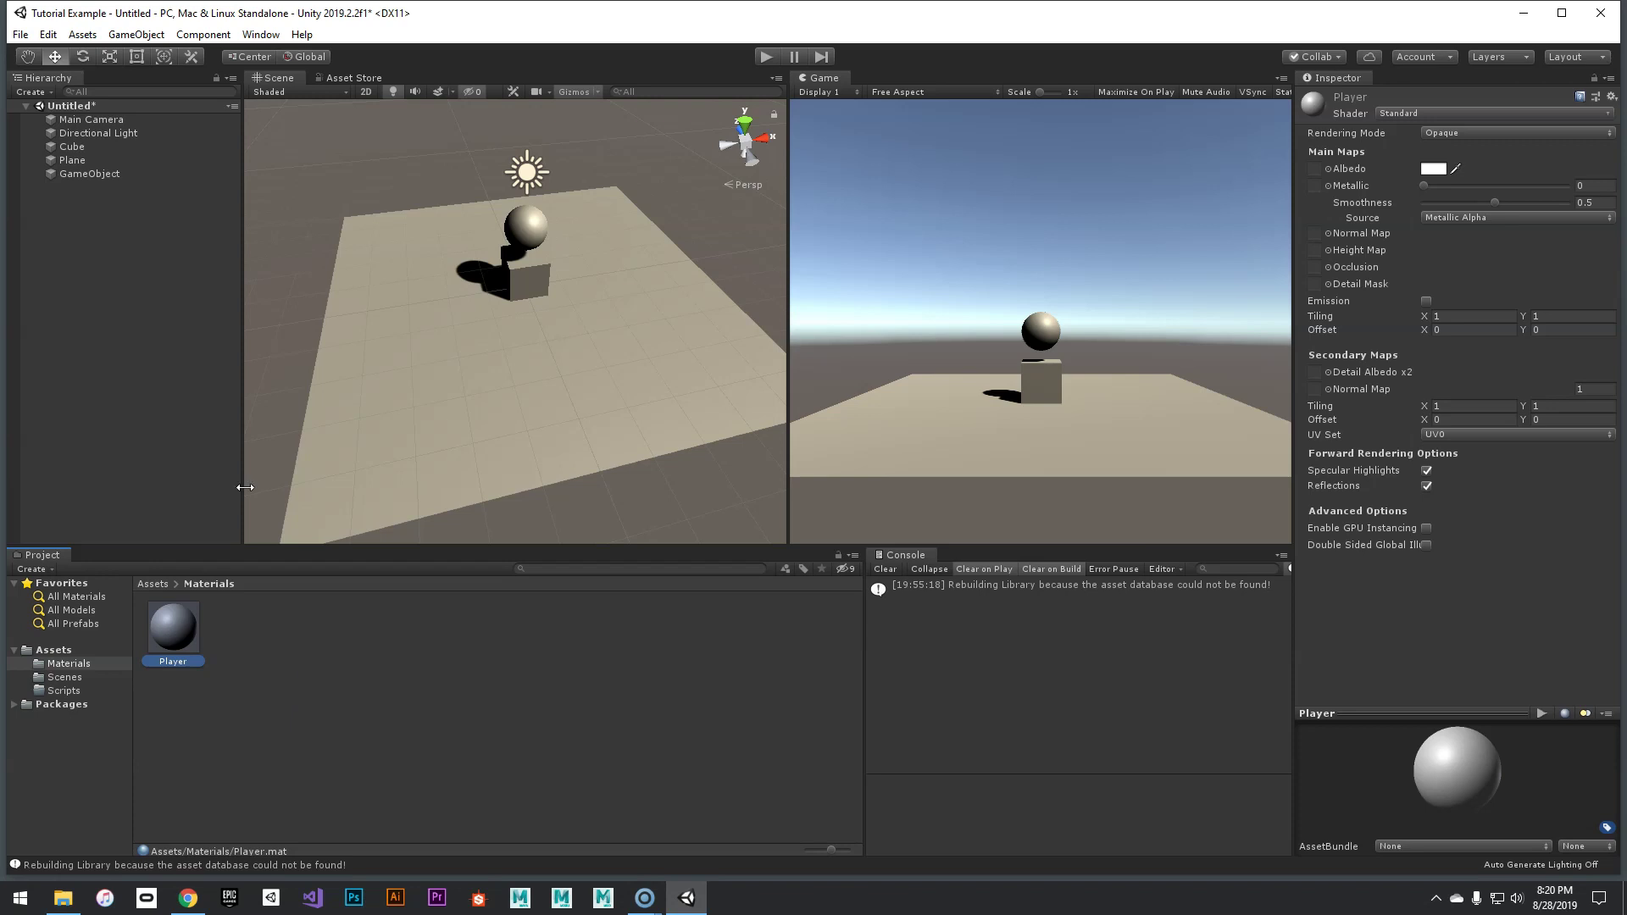
# Step: Inspect the components of the sphere game object, the cube and the Directional Light in turn
pyautogui.click(105, 174)
pyautogui.click(84, 146)
pyautogui.click(97, 133)
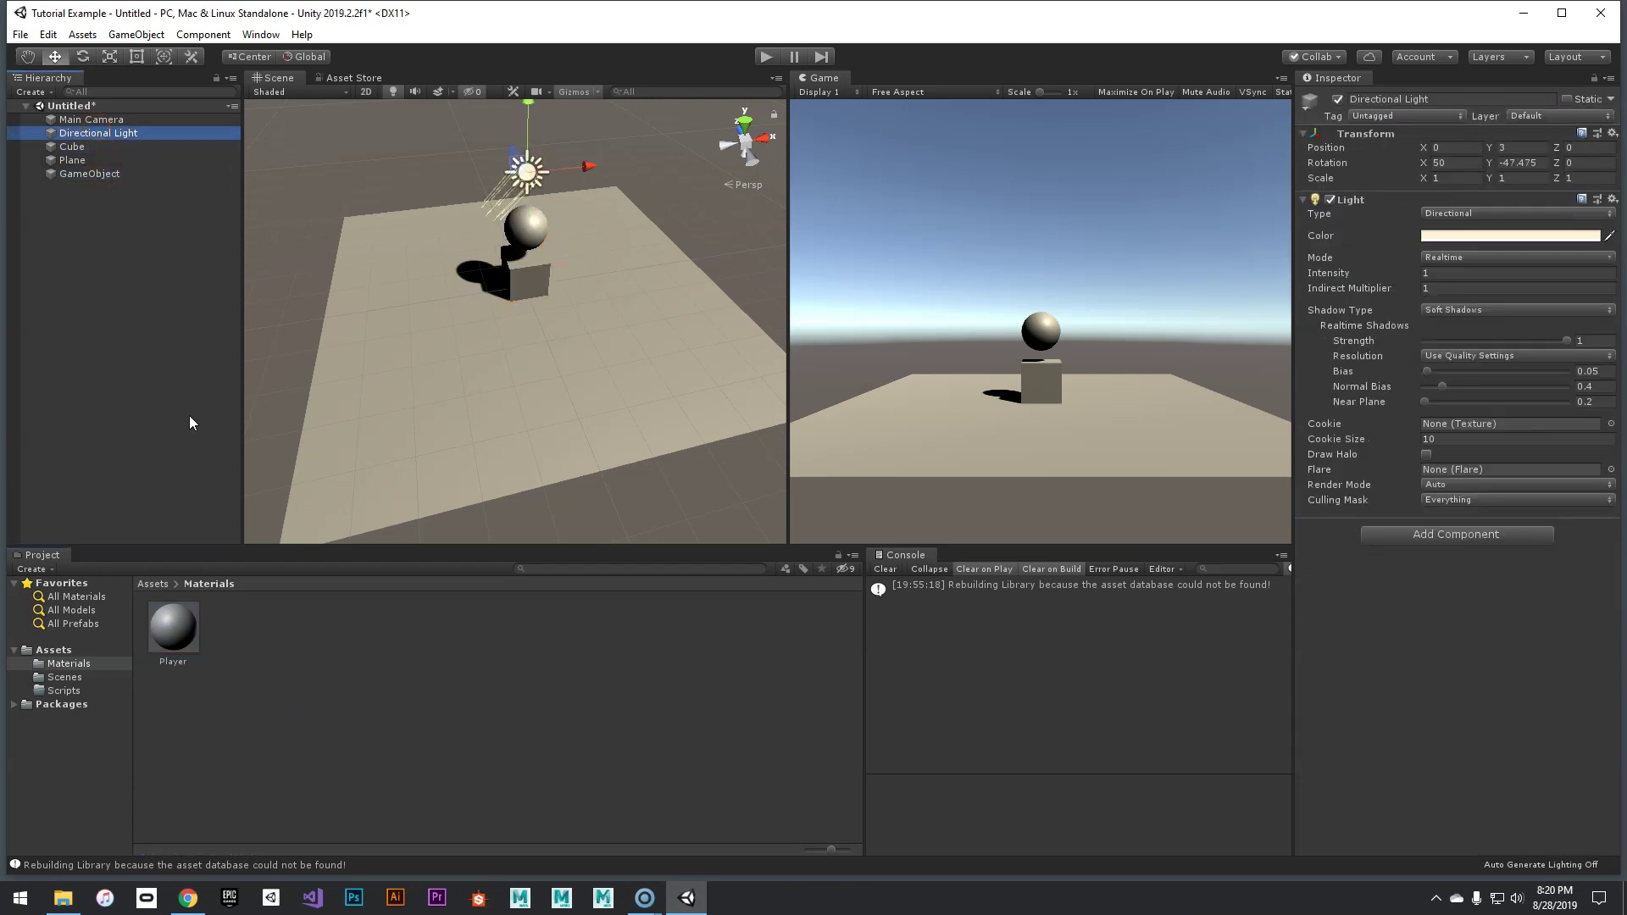
pyautogui.click(182, 631)
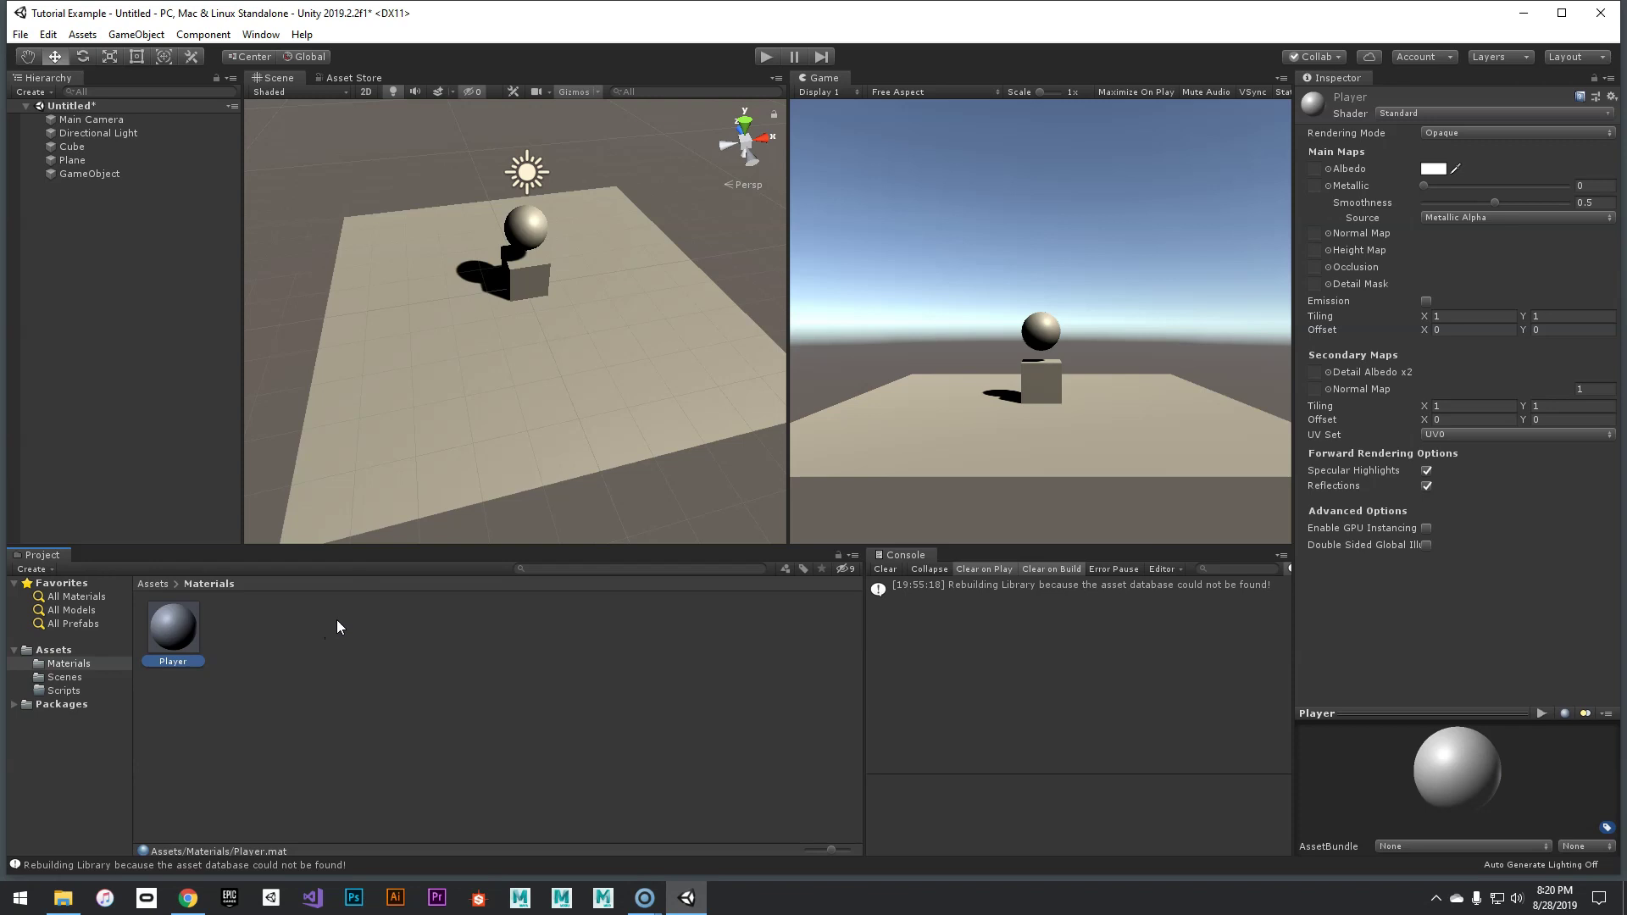
pyautogui.moveTo(190, 628); pyautogui.dragTo(427, 400)
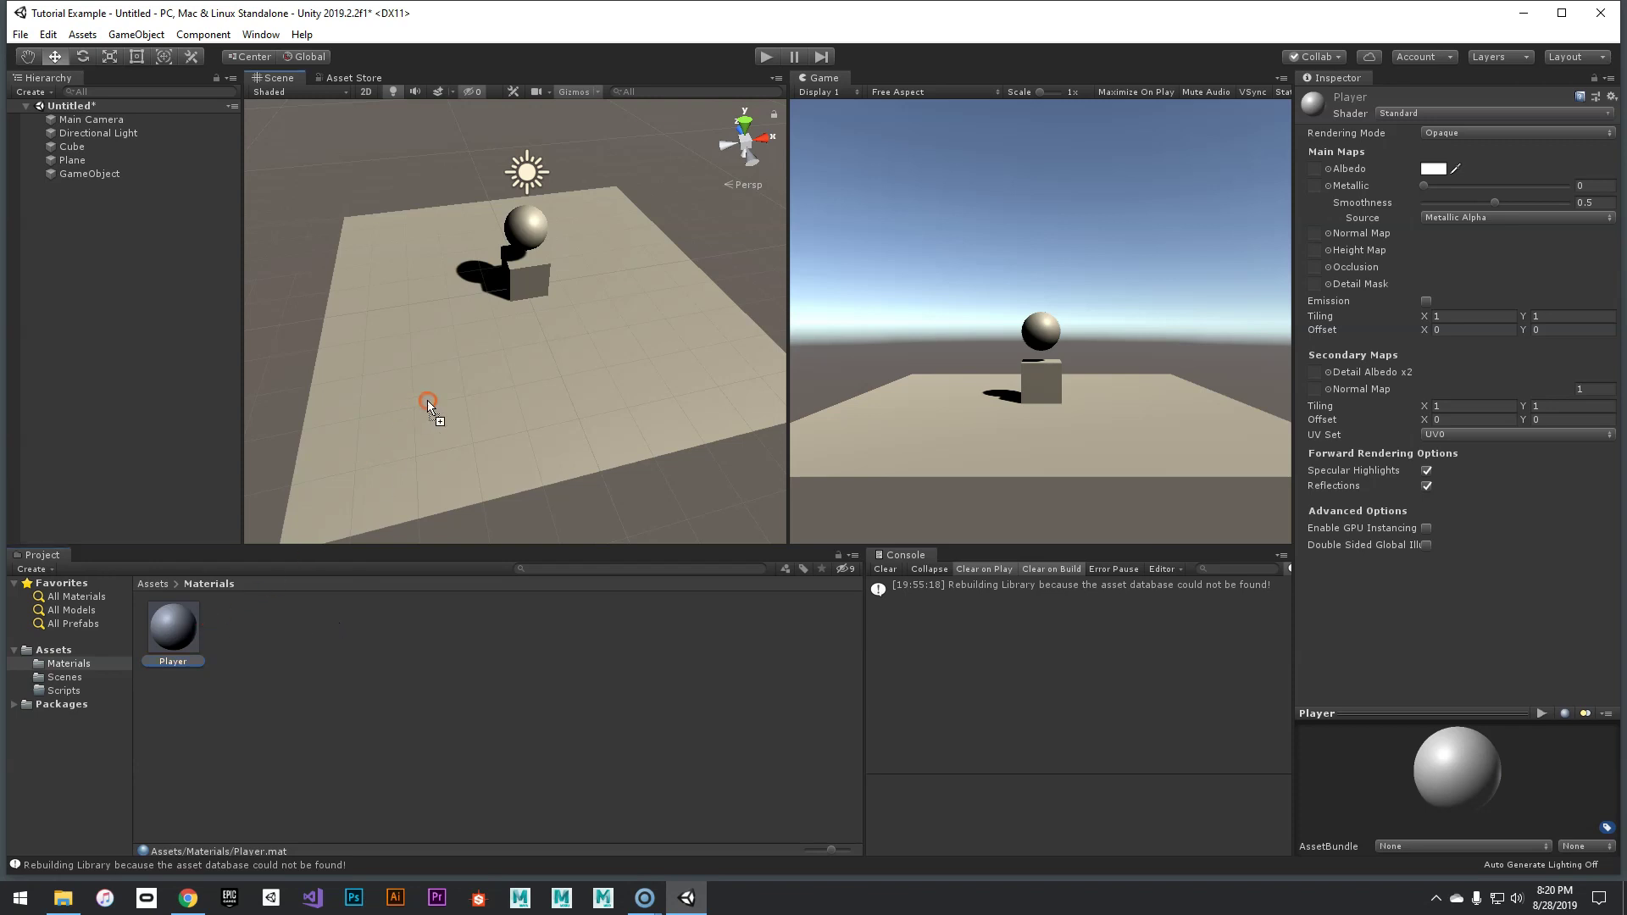
pyautogui.moveTo(537, 235); pyautogui.dragTo(536, 235)
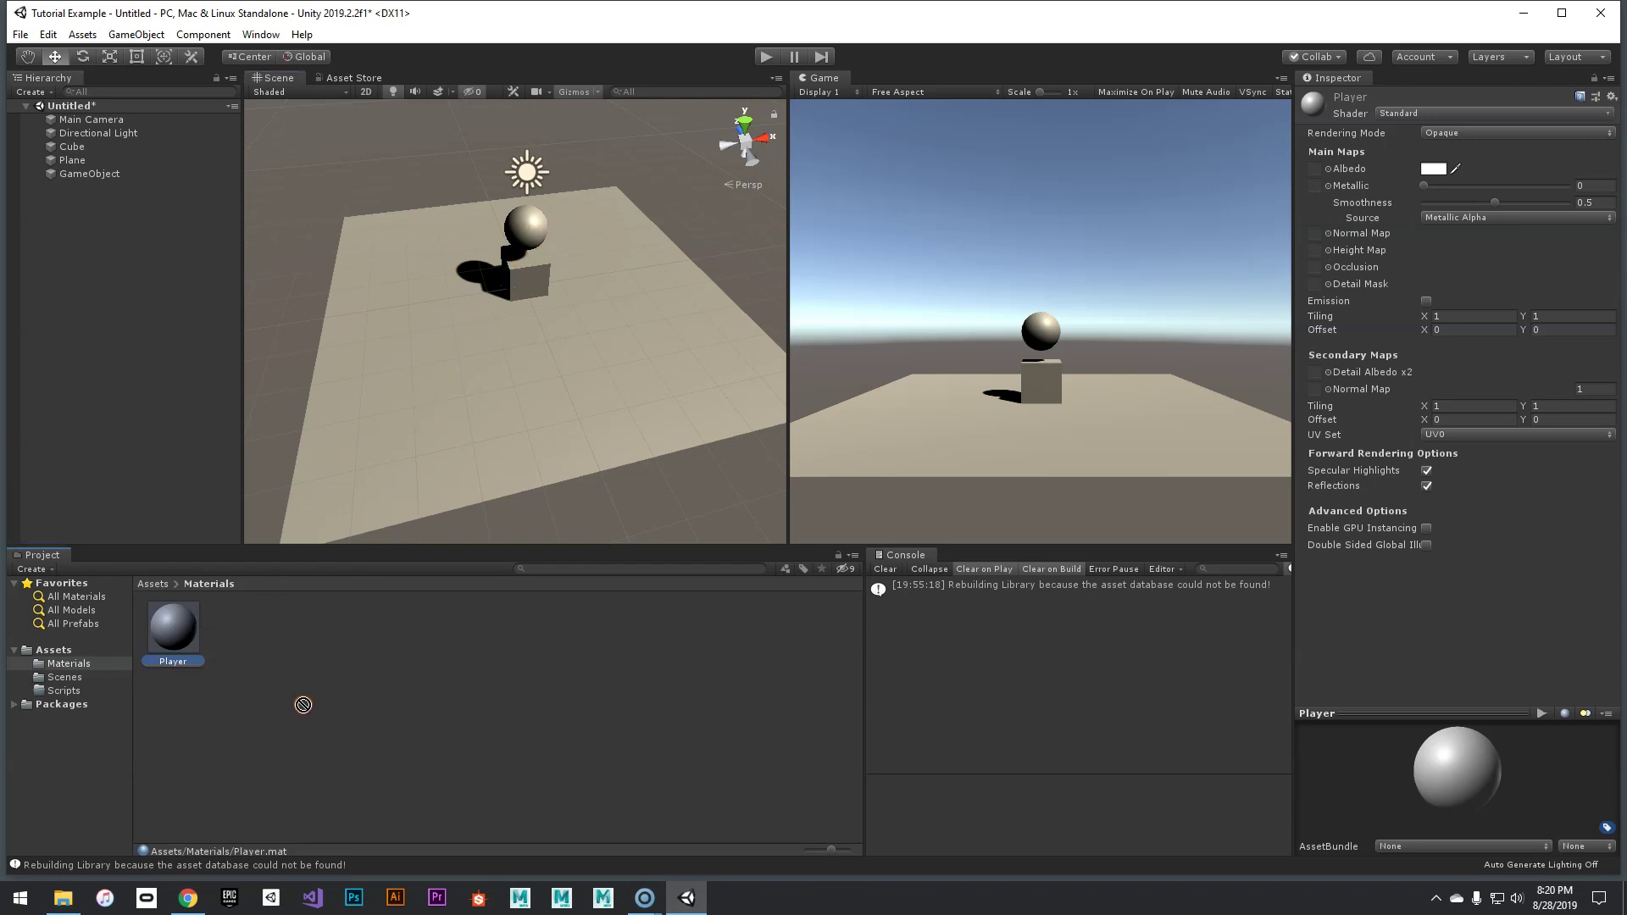
# Step: Assign the Player material to Element 0 of the Mesh Renderer on the sphere GameObject
pyautogui.click(120, 174)
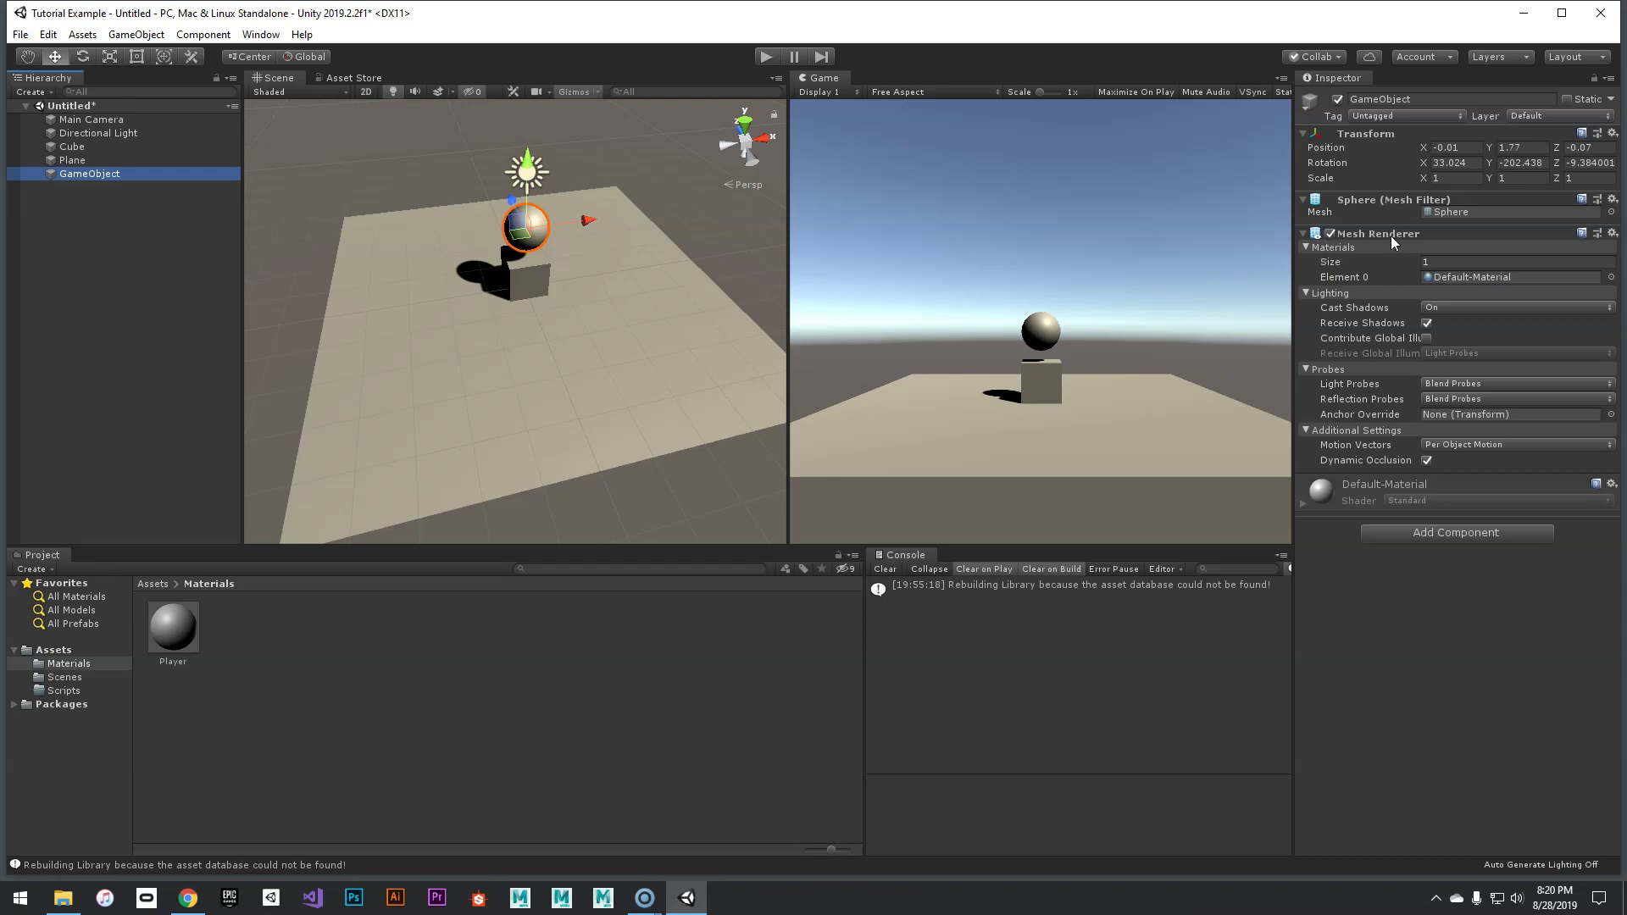
pyautogui.click(1304, 247)
pyautogui.click(1304, 247)
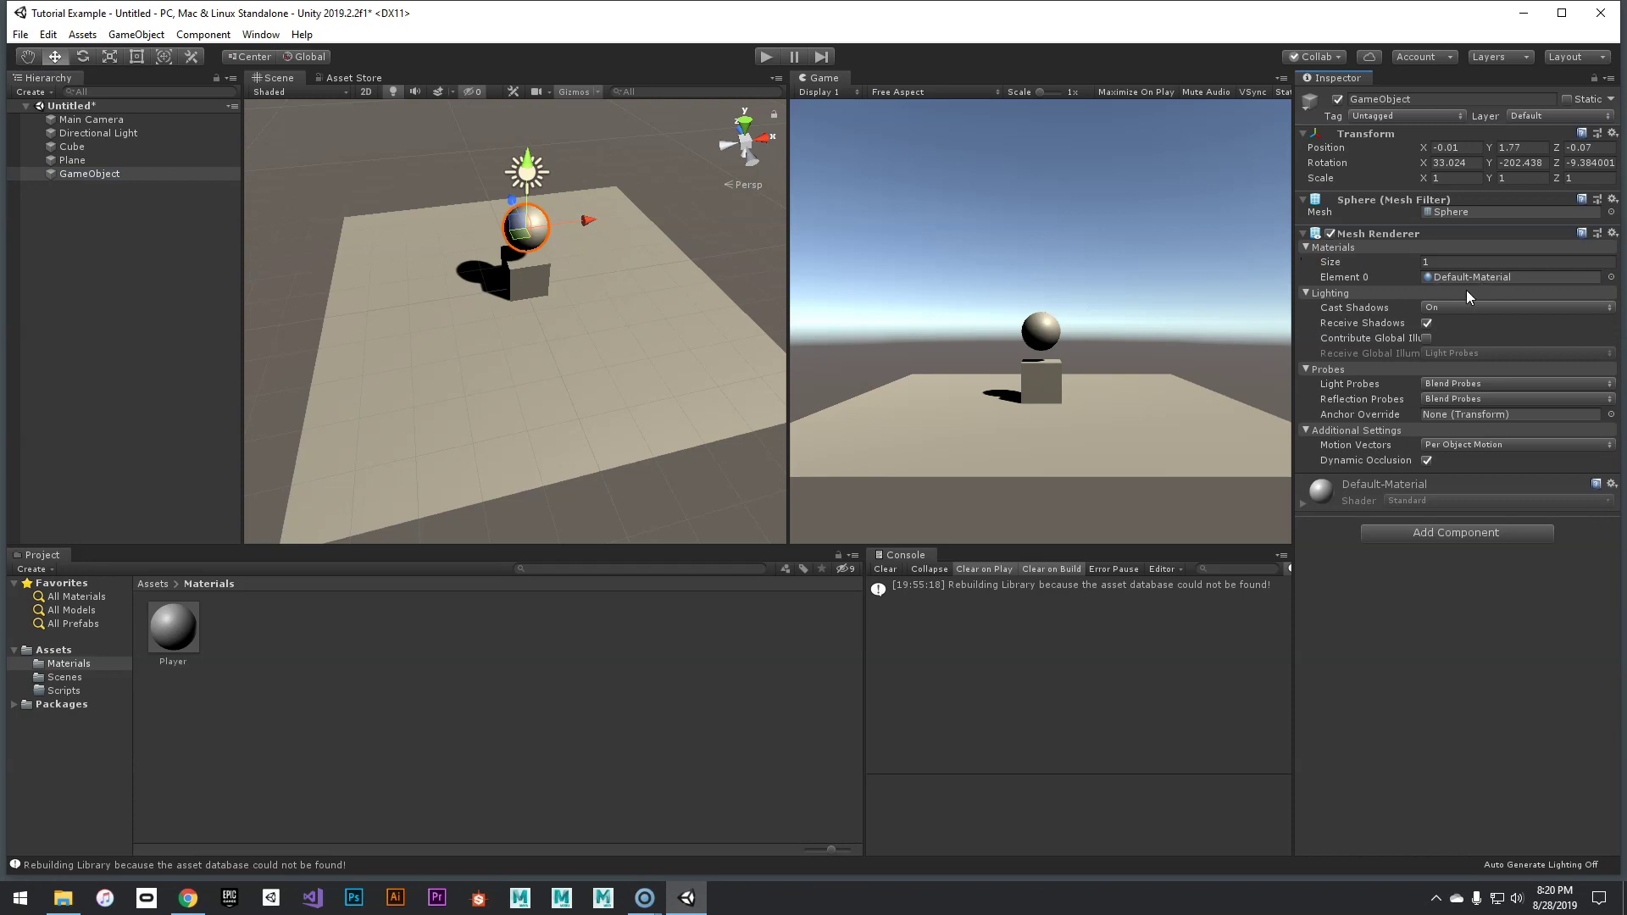
pyautogui.moveTo(196, 648); pyautogui.dragTo(1491, 282)
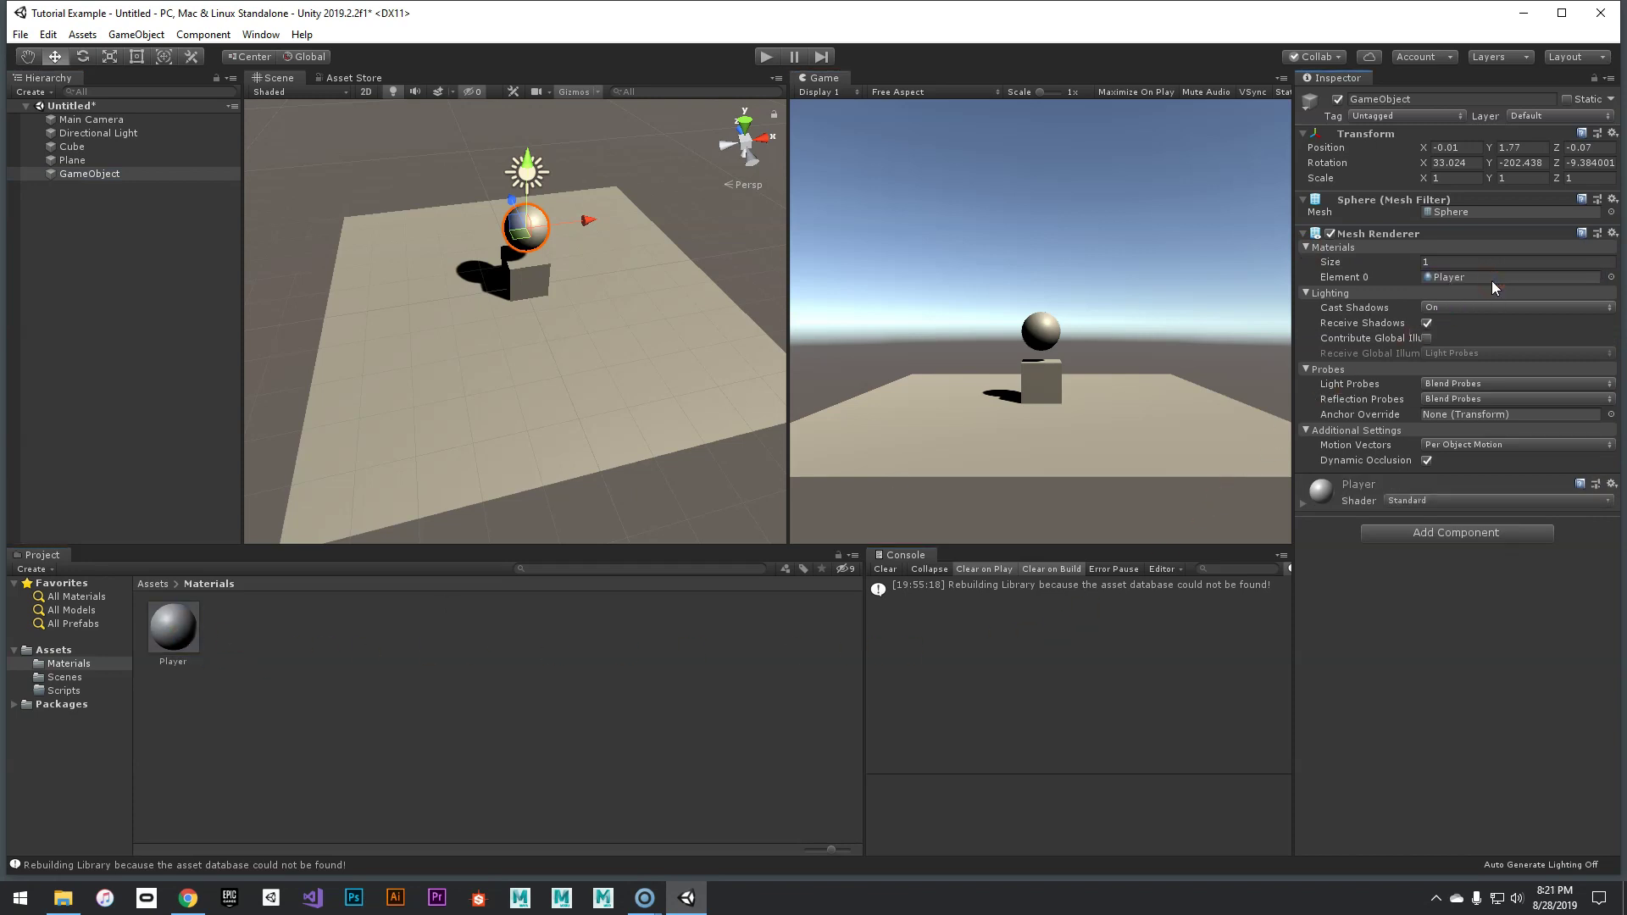
# Step: Set the Player material's albedo to red, and shift its hue to a saturated orange-red
pyautogui.click(180, 643)
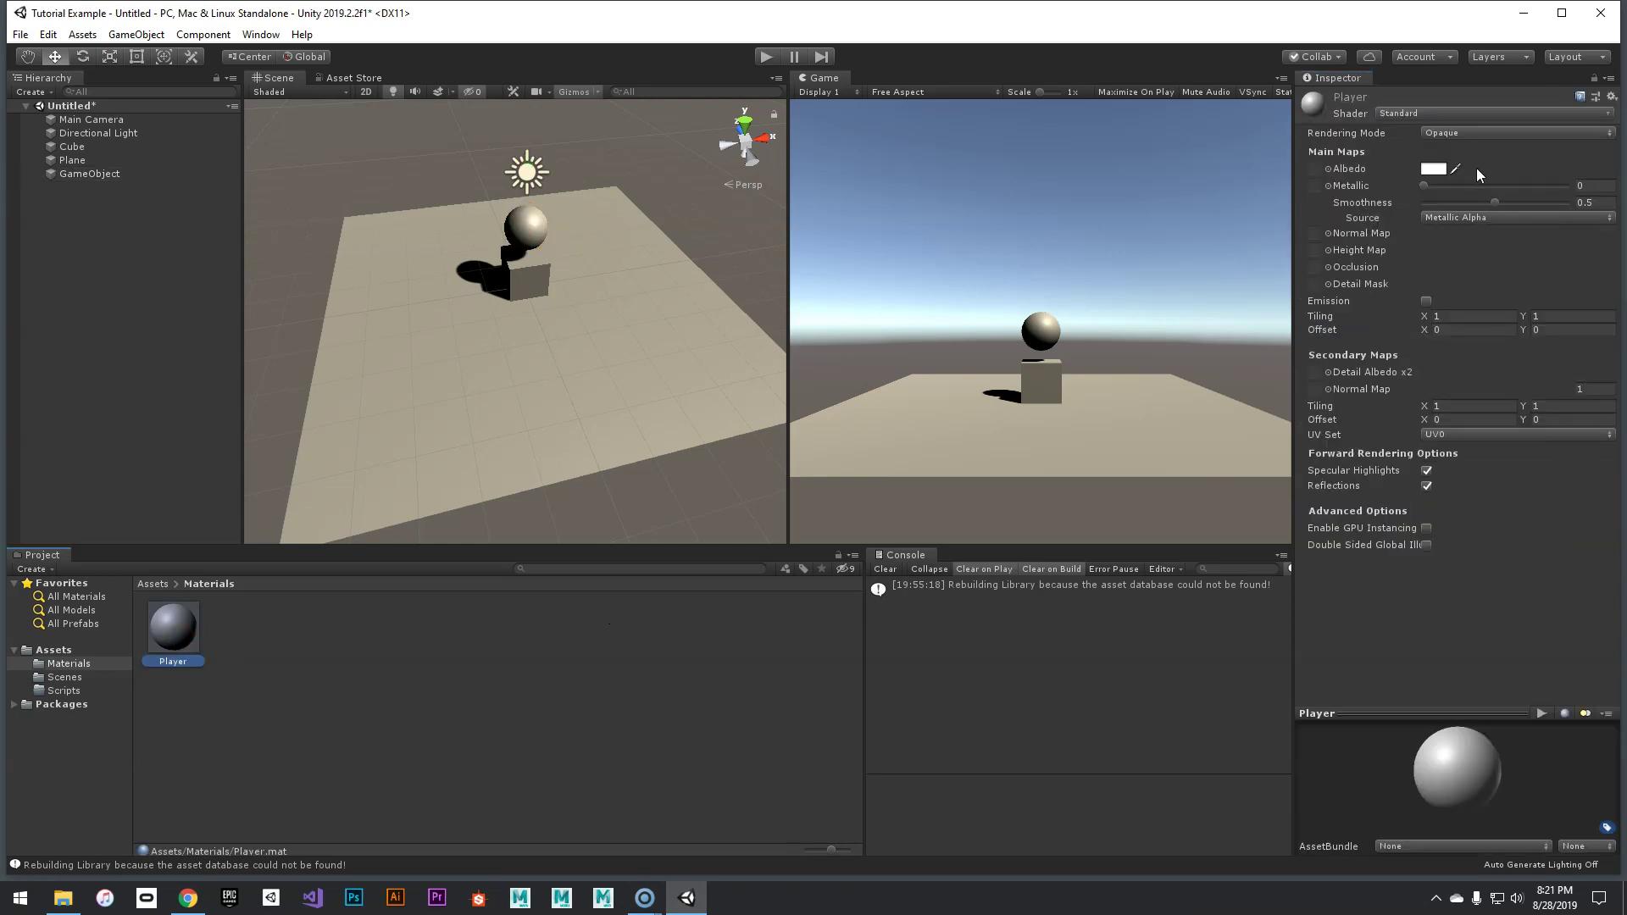
pyautogui.click(1439, 169)
pyautogui.moveTo(68, 117); pyautogui.dragTo(140, 112)
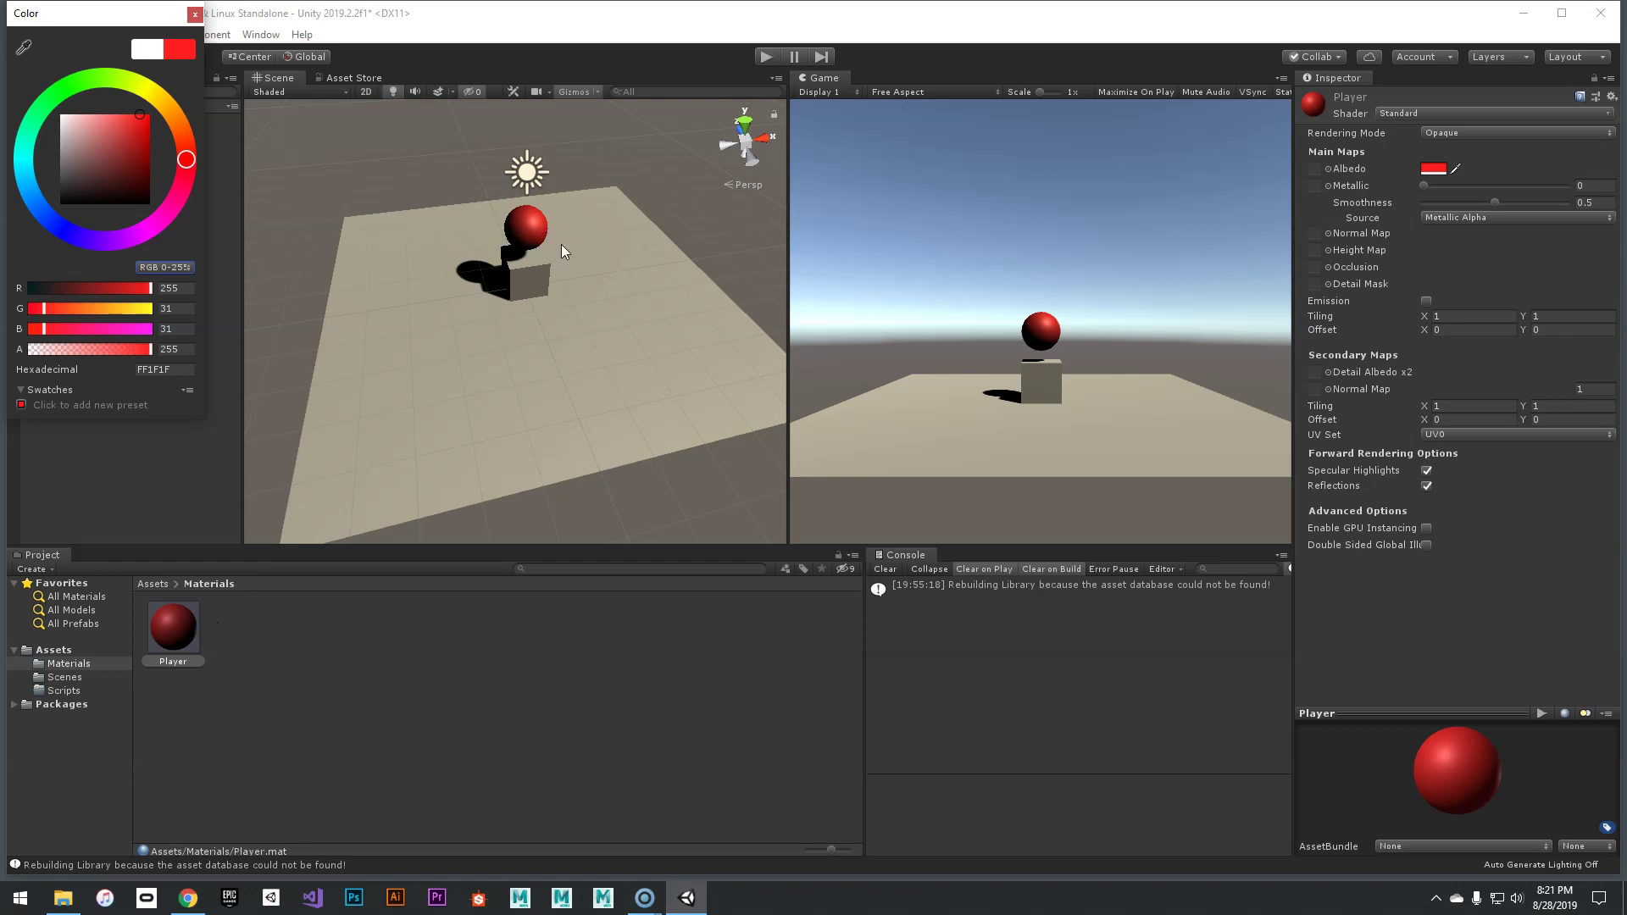
pyautogui.moveTo(173, 169); pyautogui.dragTo(147, 115)
# Step: Apply the Player material to the plane in the scene as well
pyautogui.moveTo(182, 629); pyautogui.dragTo(543, 405)
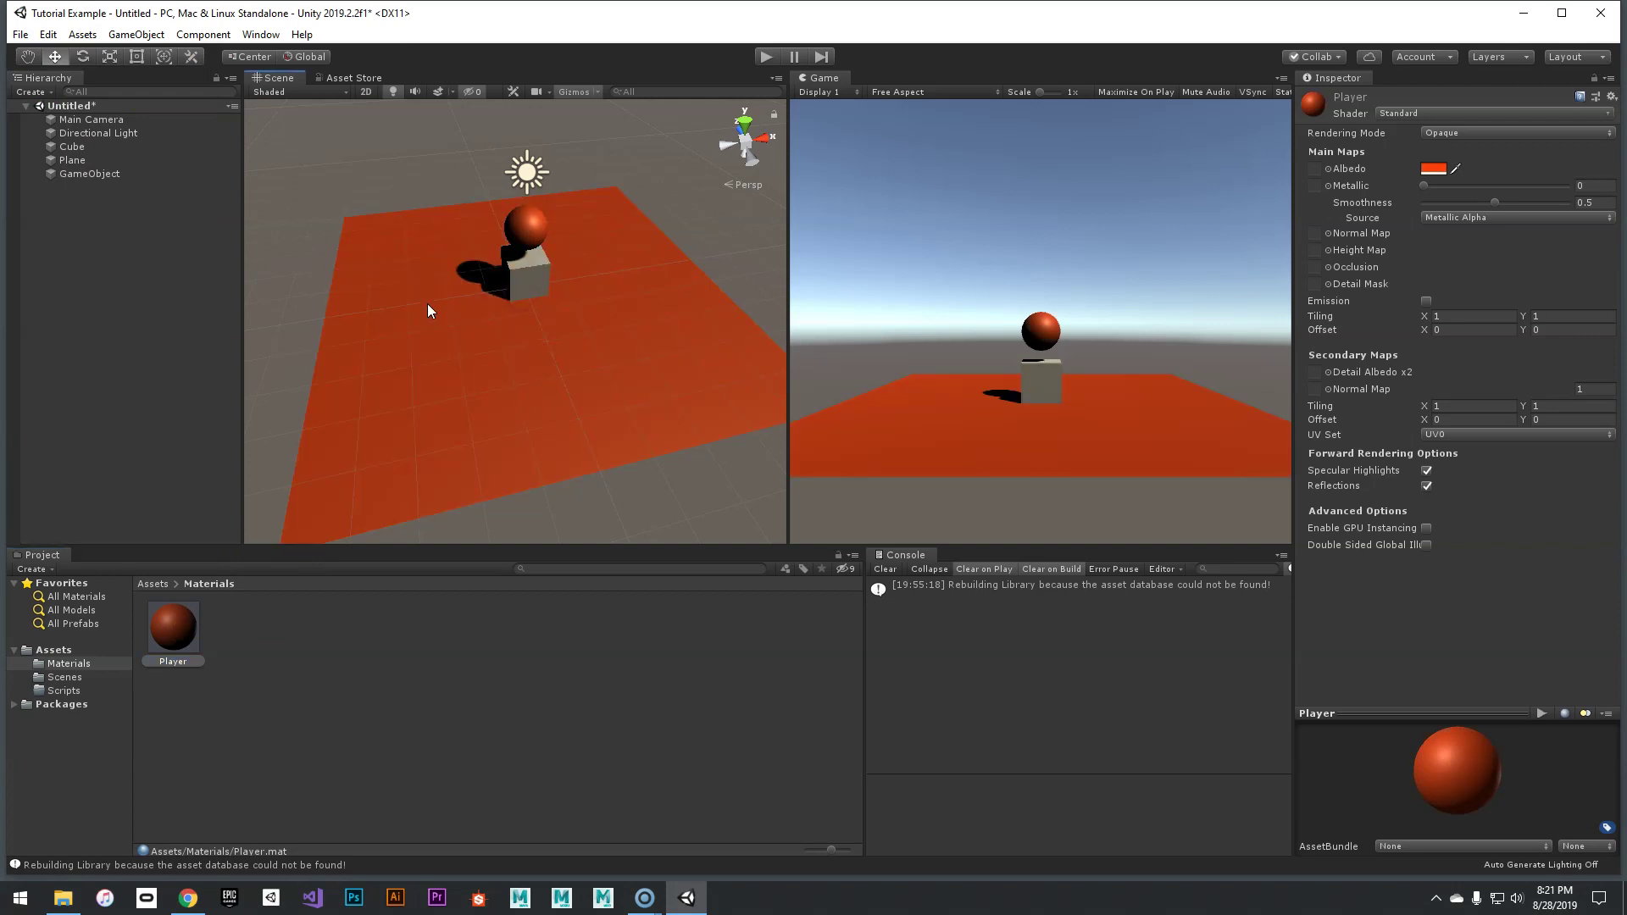
pyautogui.moveTo(532, 347); pyautogui.dragTo(368, 712)
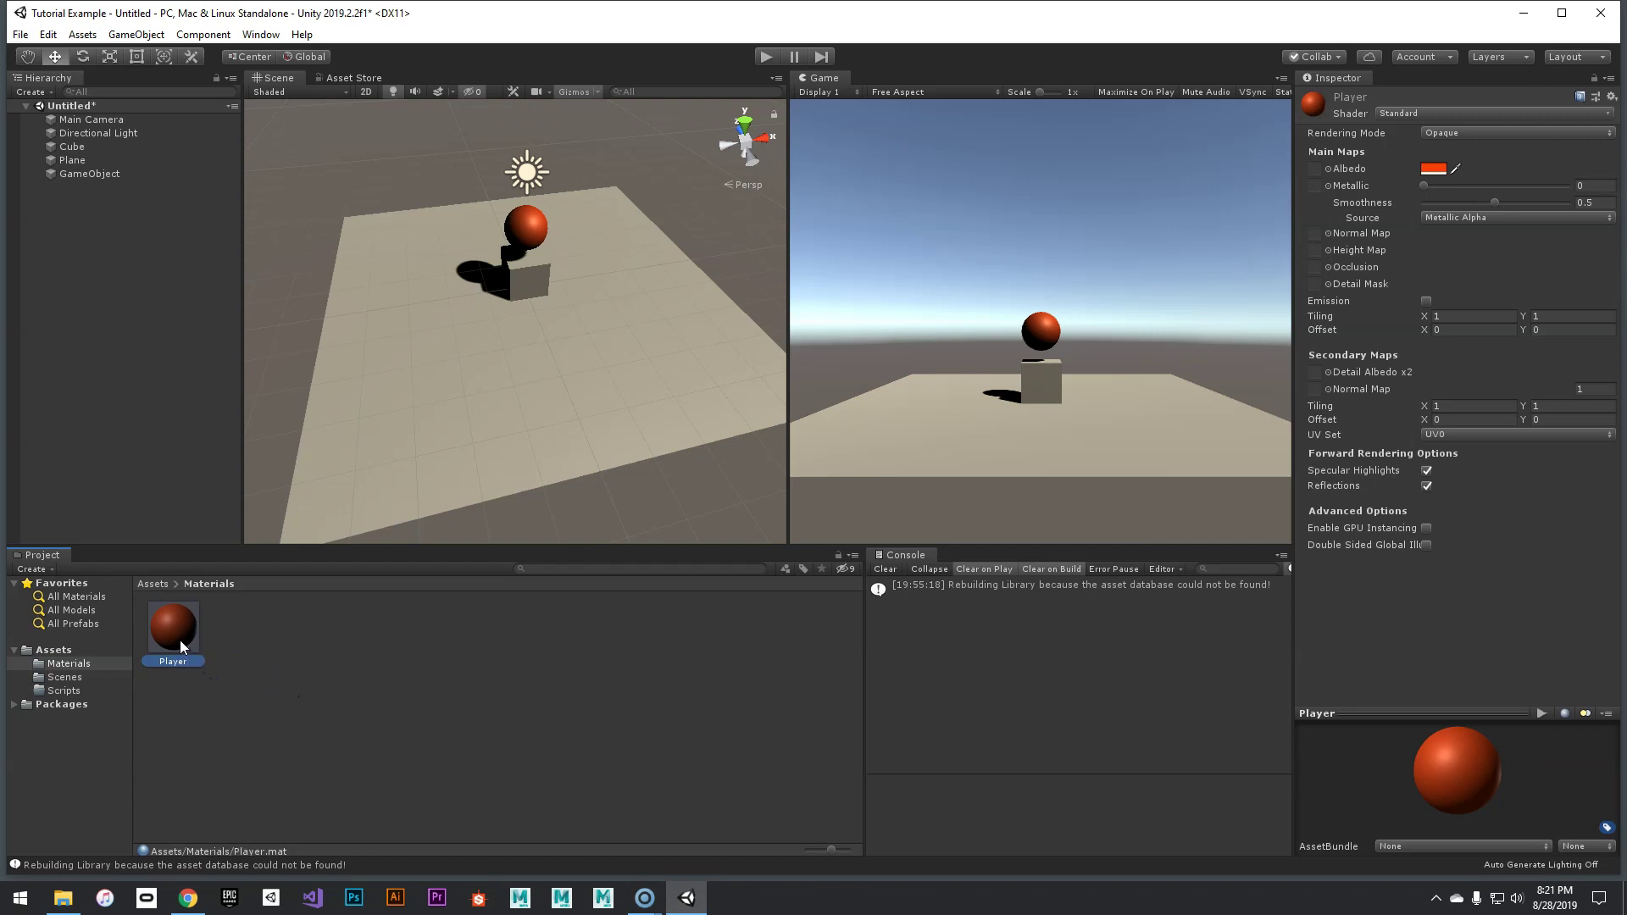
pyautogui.moveTo(180, 639); pyautogui.dragTo(381, 460)
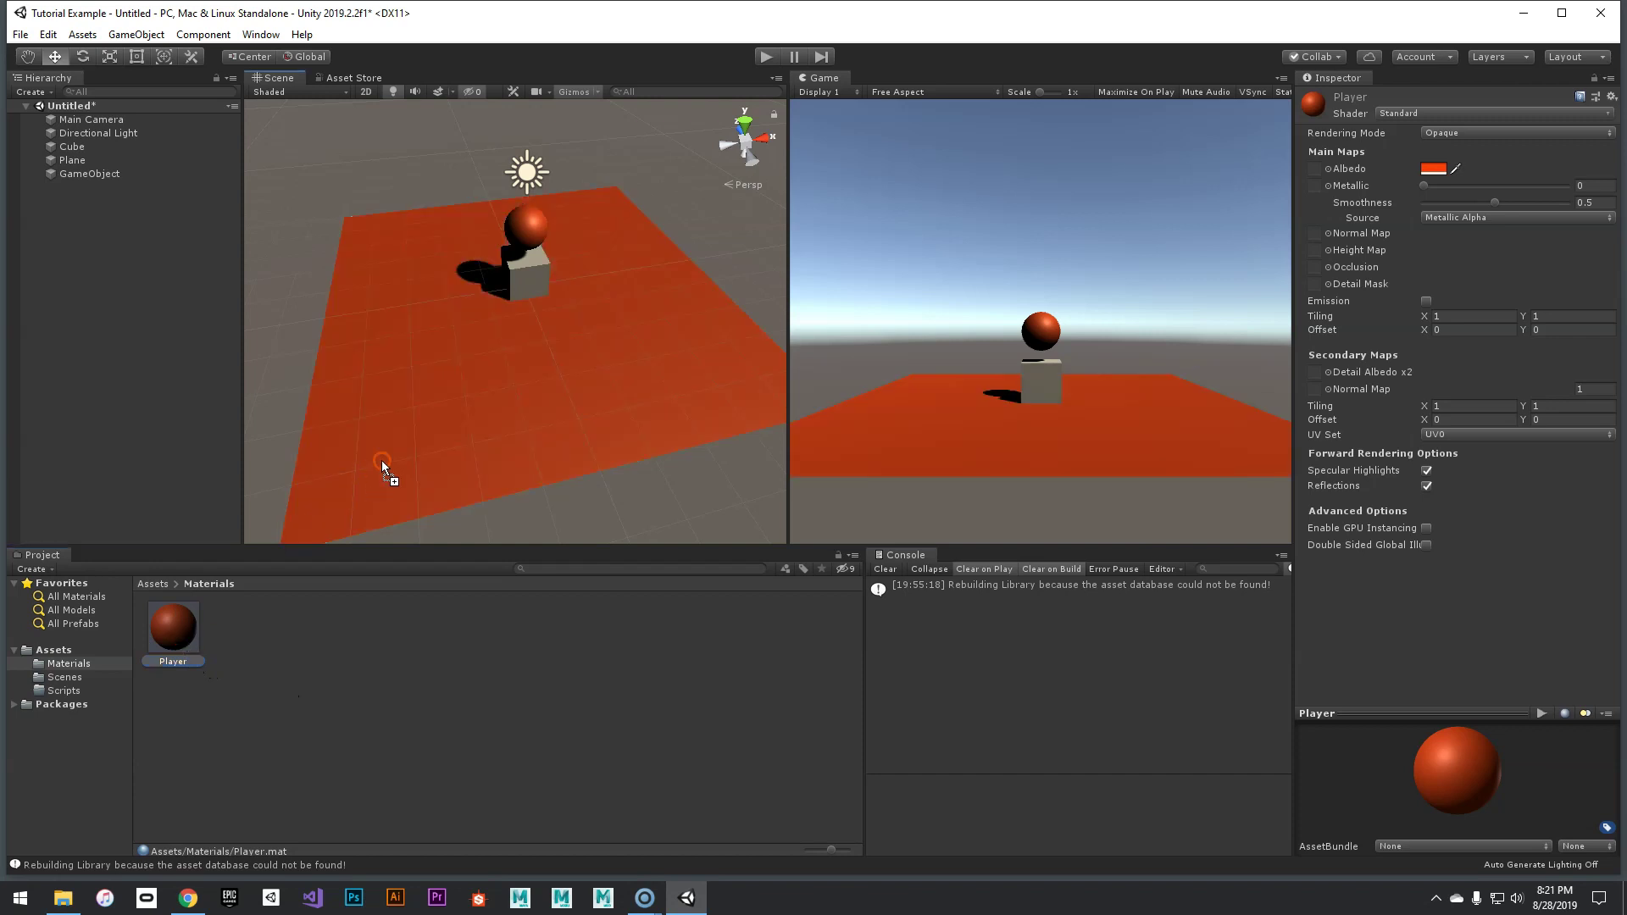
# Step: Change the Player material's albedo to a medium blue, about hex 4A94EF
pyautogui.click(1438, 171)
pyautogui.moveTo(85, 127)
pyautogui.mouseDown()
pyautogui.moveTo(81, 159)
pyautogui.moveTo(149, 116)
pyautogui.moveTo(99, 136)
pyautogui.mouseUp()
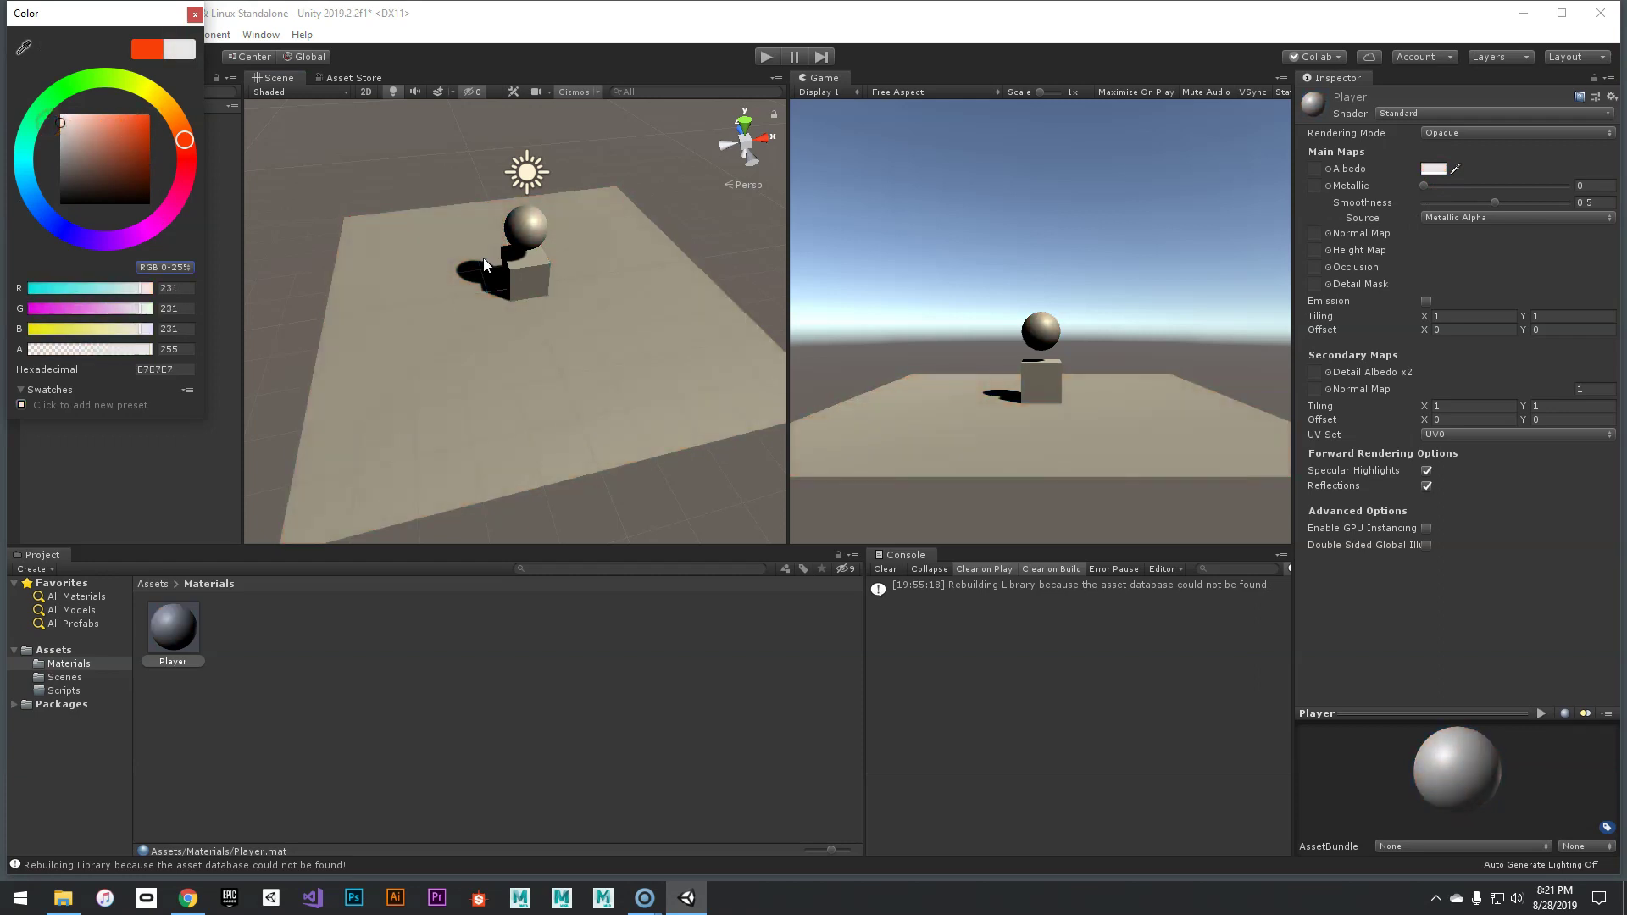
pyautogui.moveTo(67, 229); pyautogui.dragTo(36, 202)
pyautogui.moveTo(125, 136); pyautogui.dragTo(153, 106)
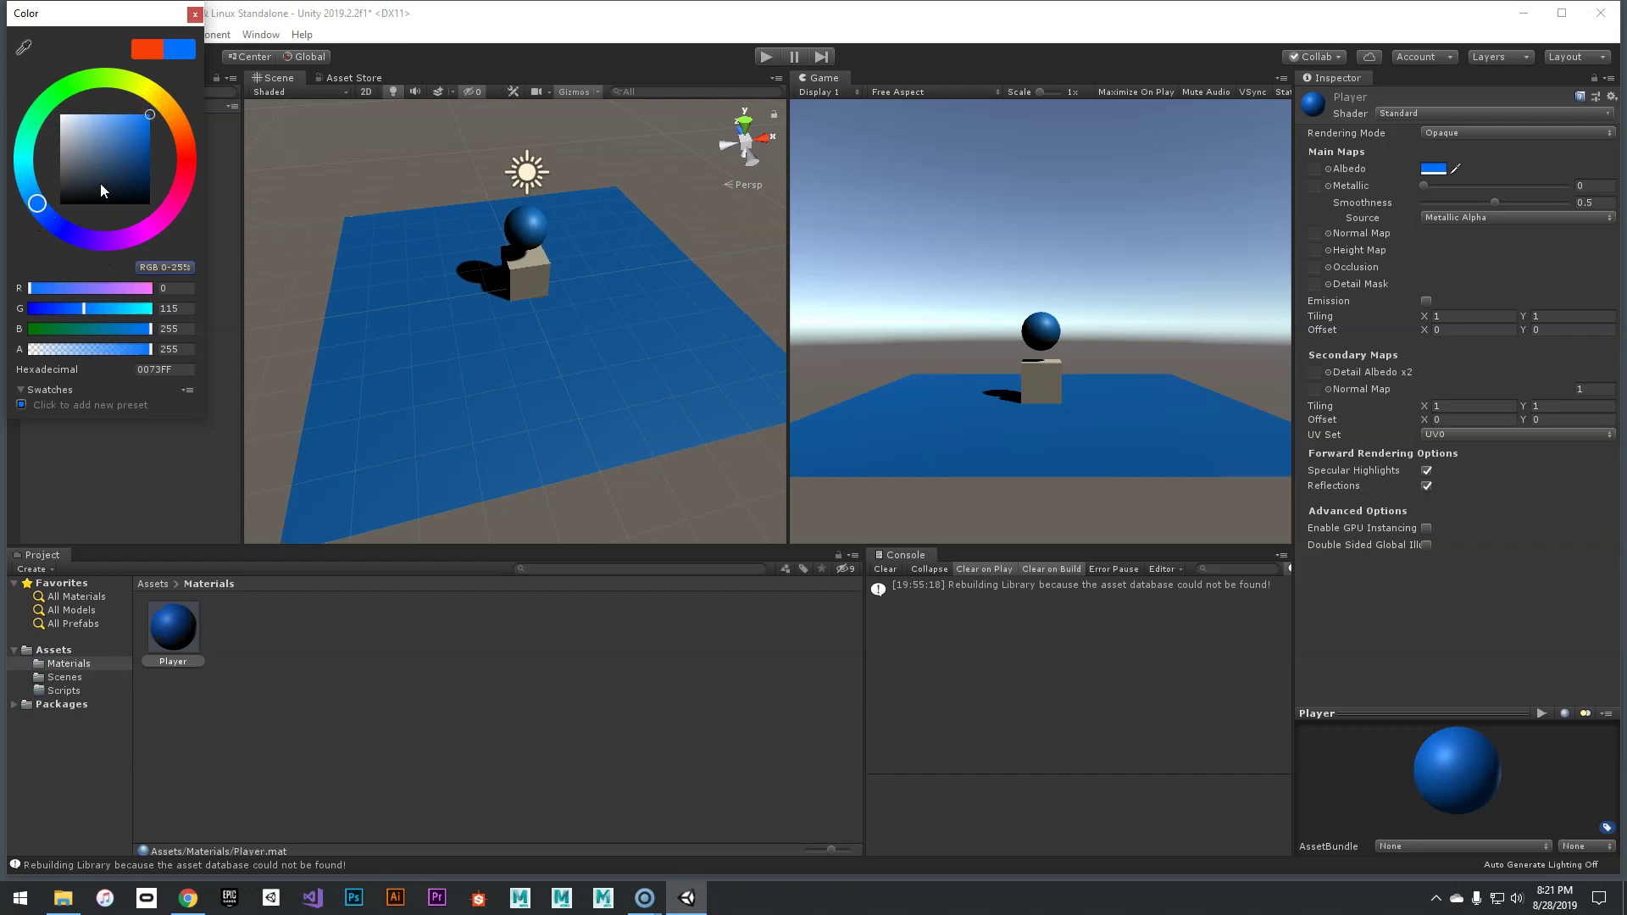
pyautogui.moveTo(107, 133); pyautogui.dragTo(140, 117)
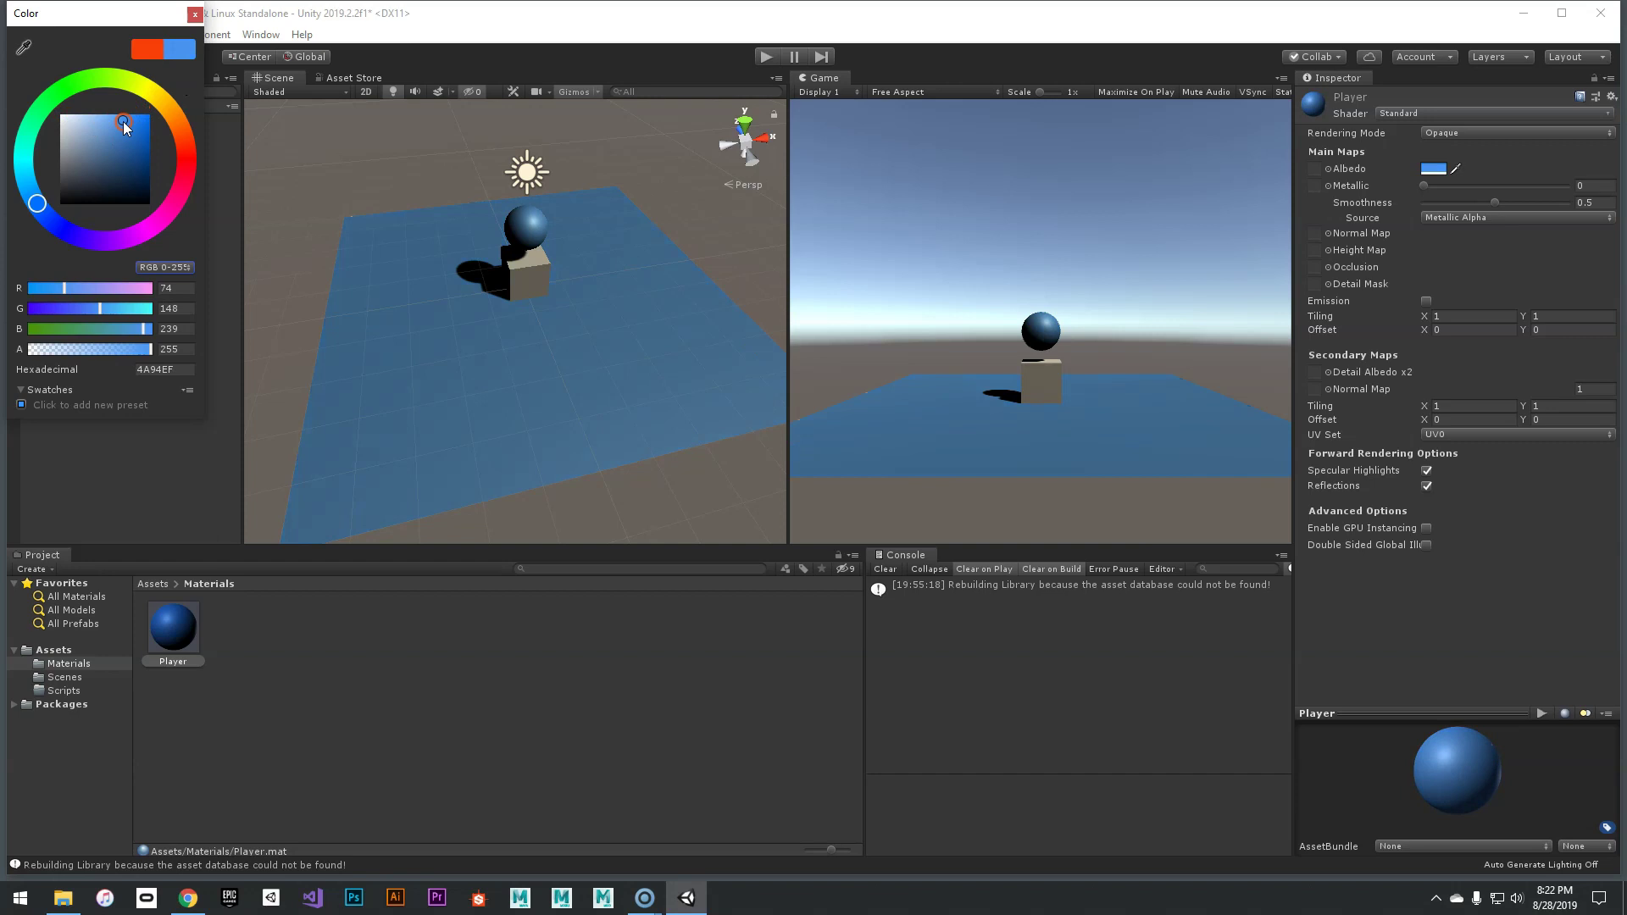
pyautogui.click(194, 14)
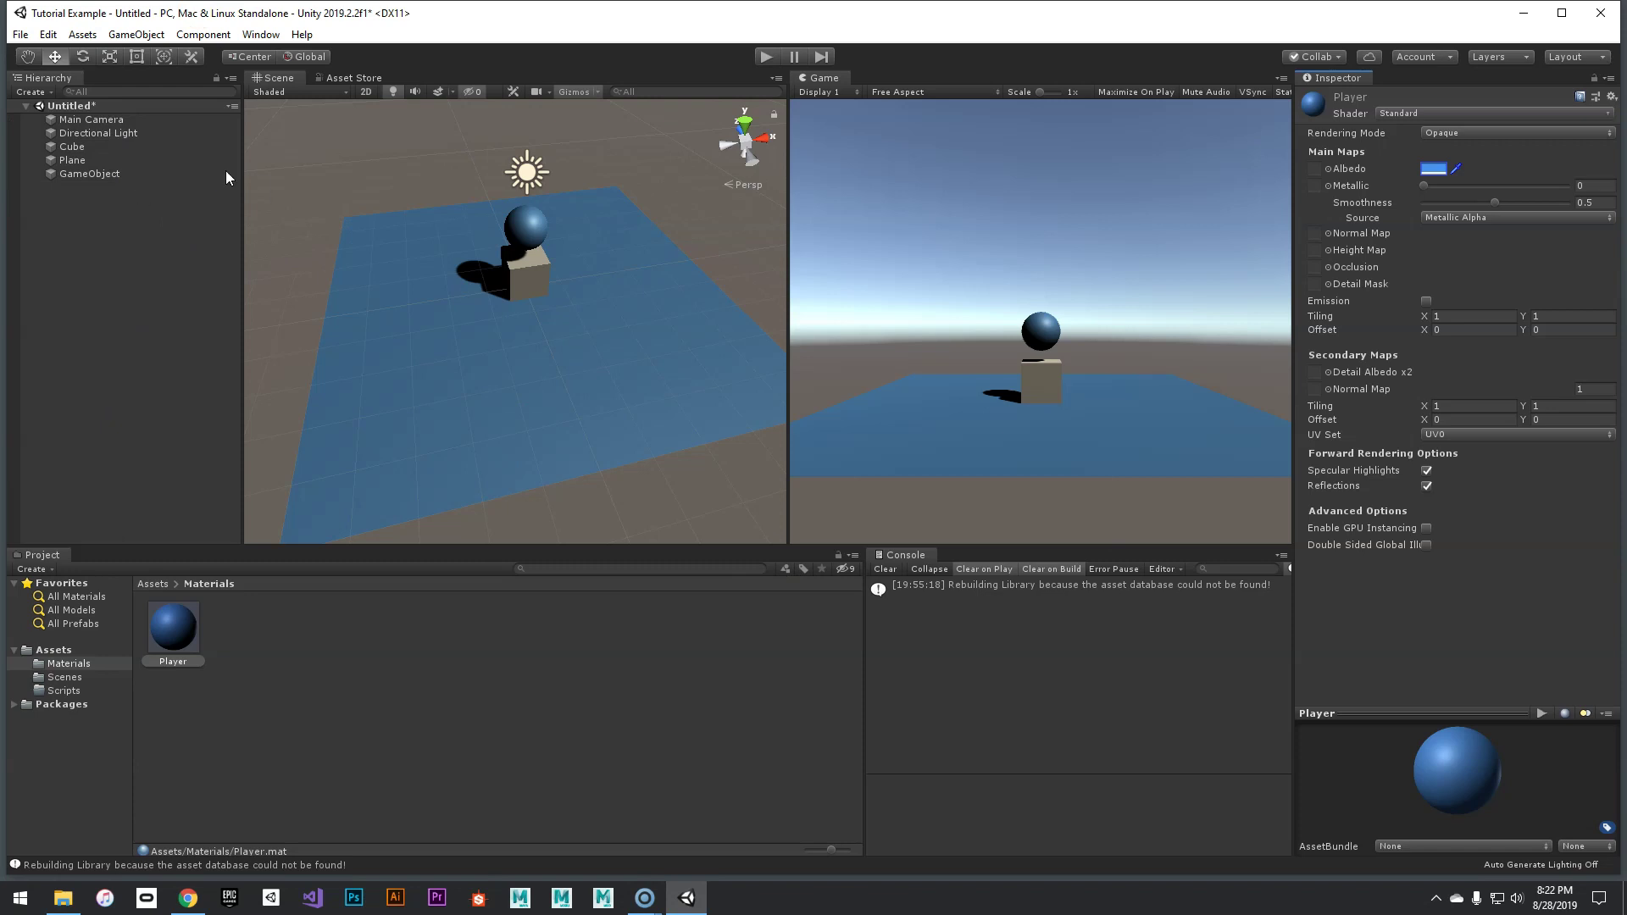
# Step: Inspect the components and assigned material of the Plane object
pyautogui.click(127, 160)
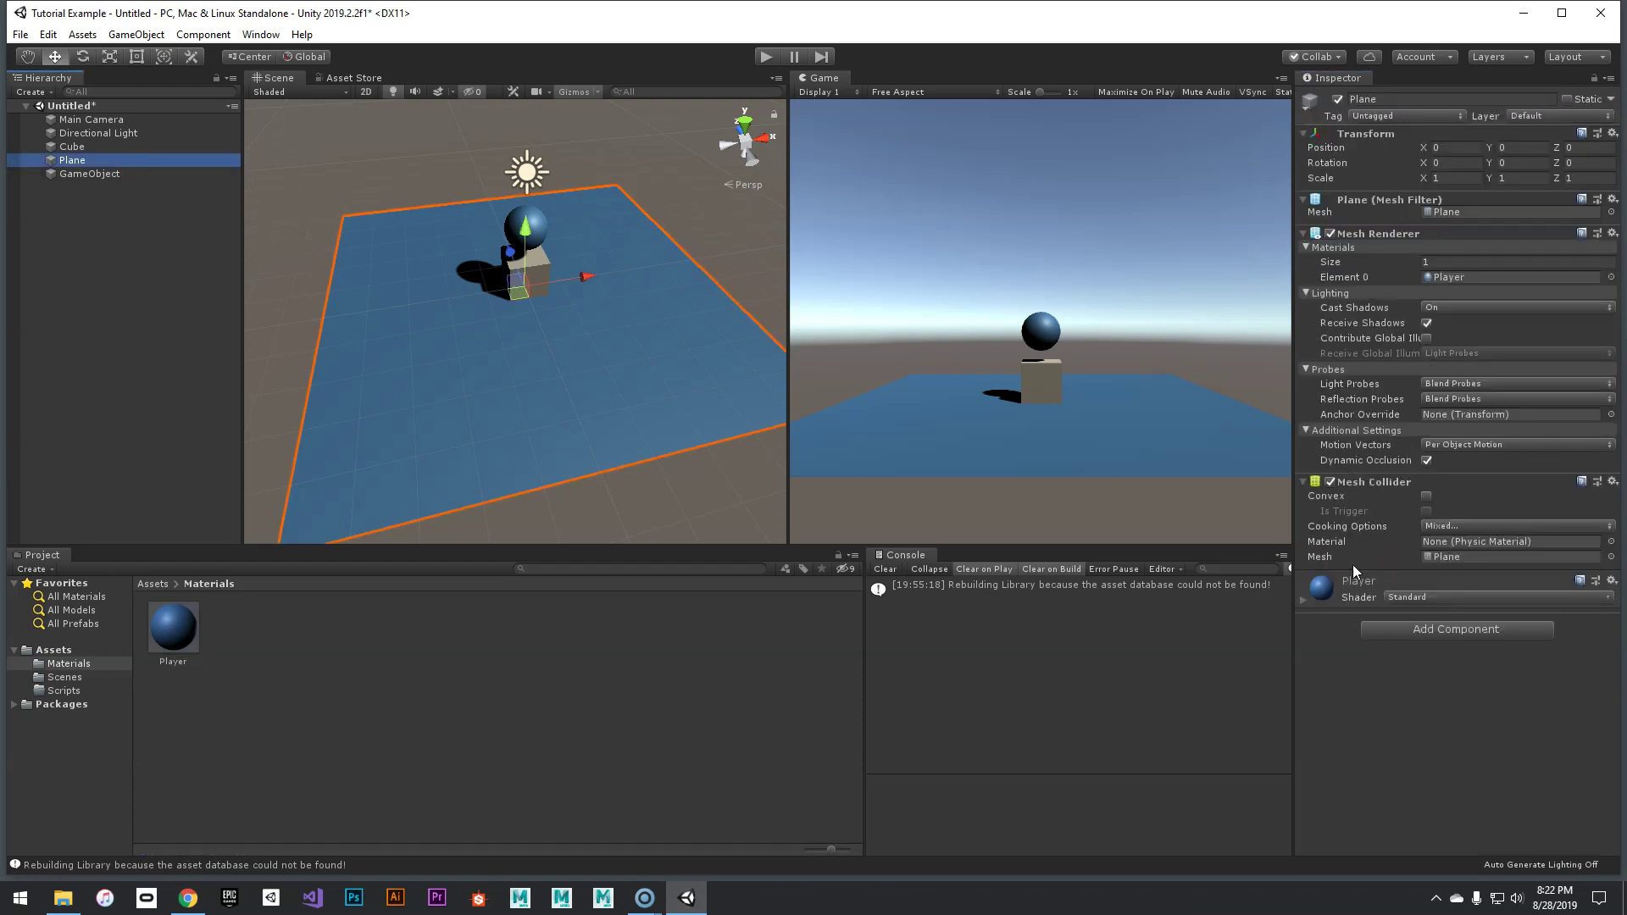